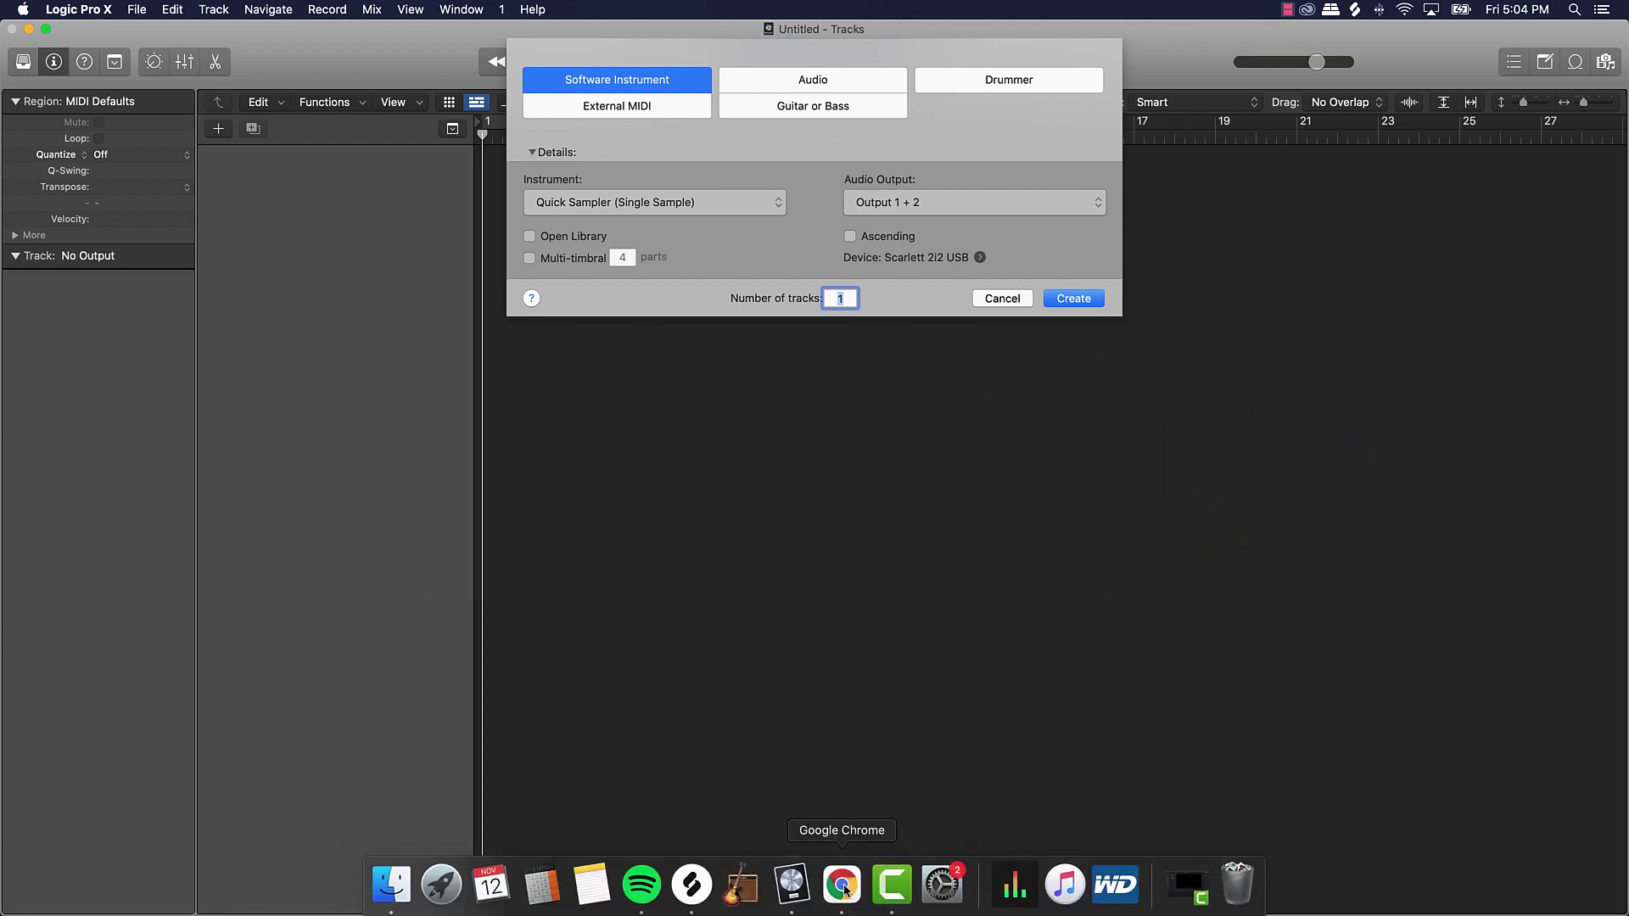
Step: Switch to Chrome to read the YouTube Studio comment requesting a drum kit tutorial, and return to Logic Pro X
{"action": "left_click", "coordinate": [842, 883]}
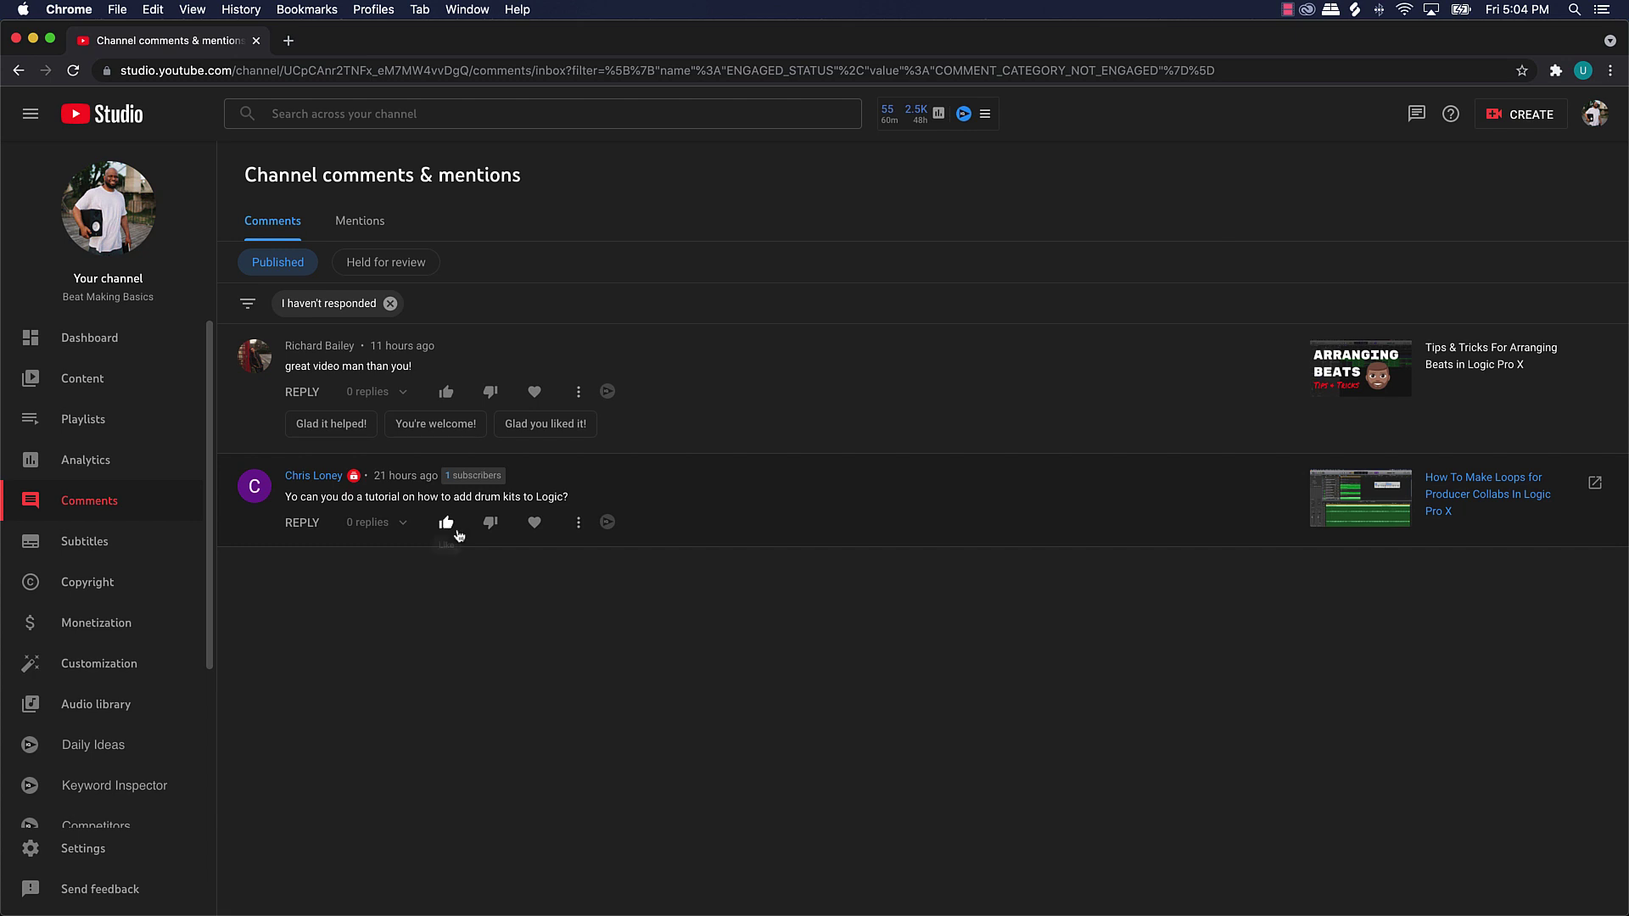
{"action": "left_click", "coordinate": [33, 39]}
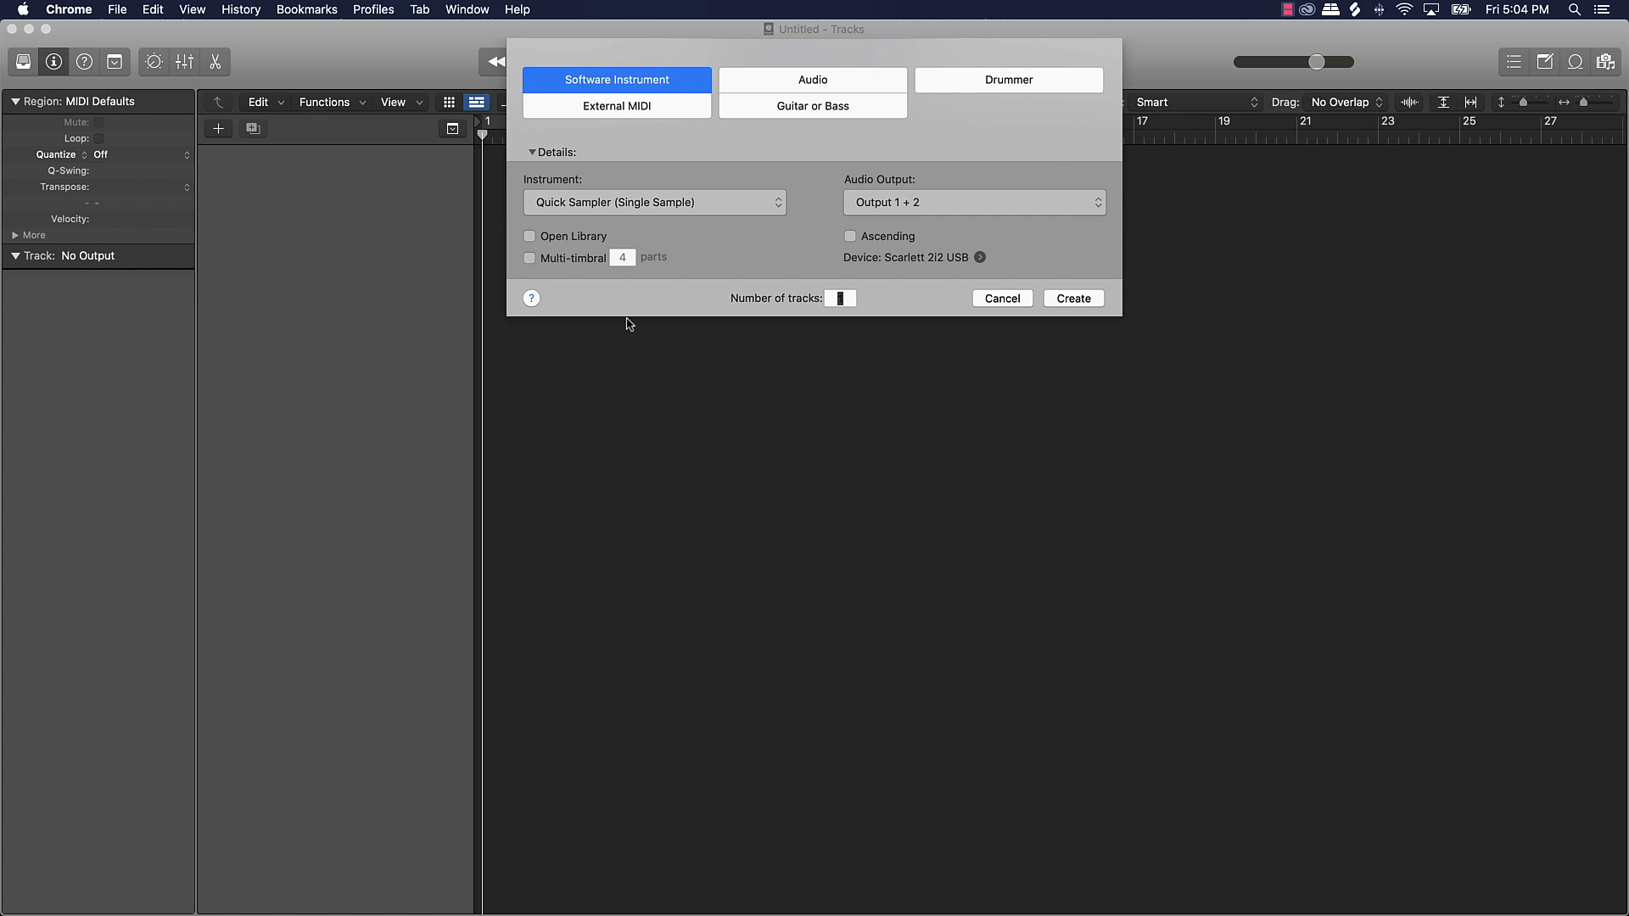
Step: Create one software instrument track with Quick Sampler (Single Sample) as its instrument
{"action": "left_click", "coordinate": [653, 212]}
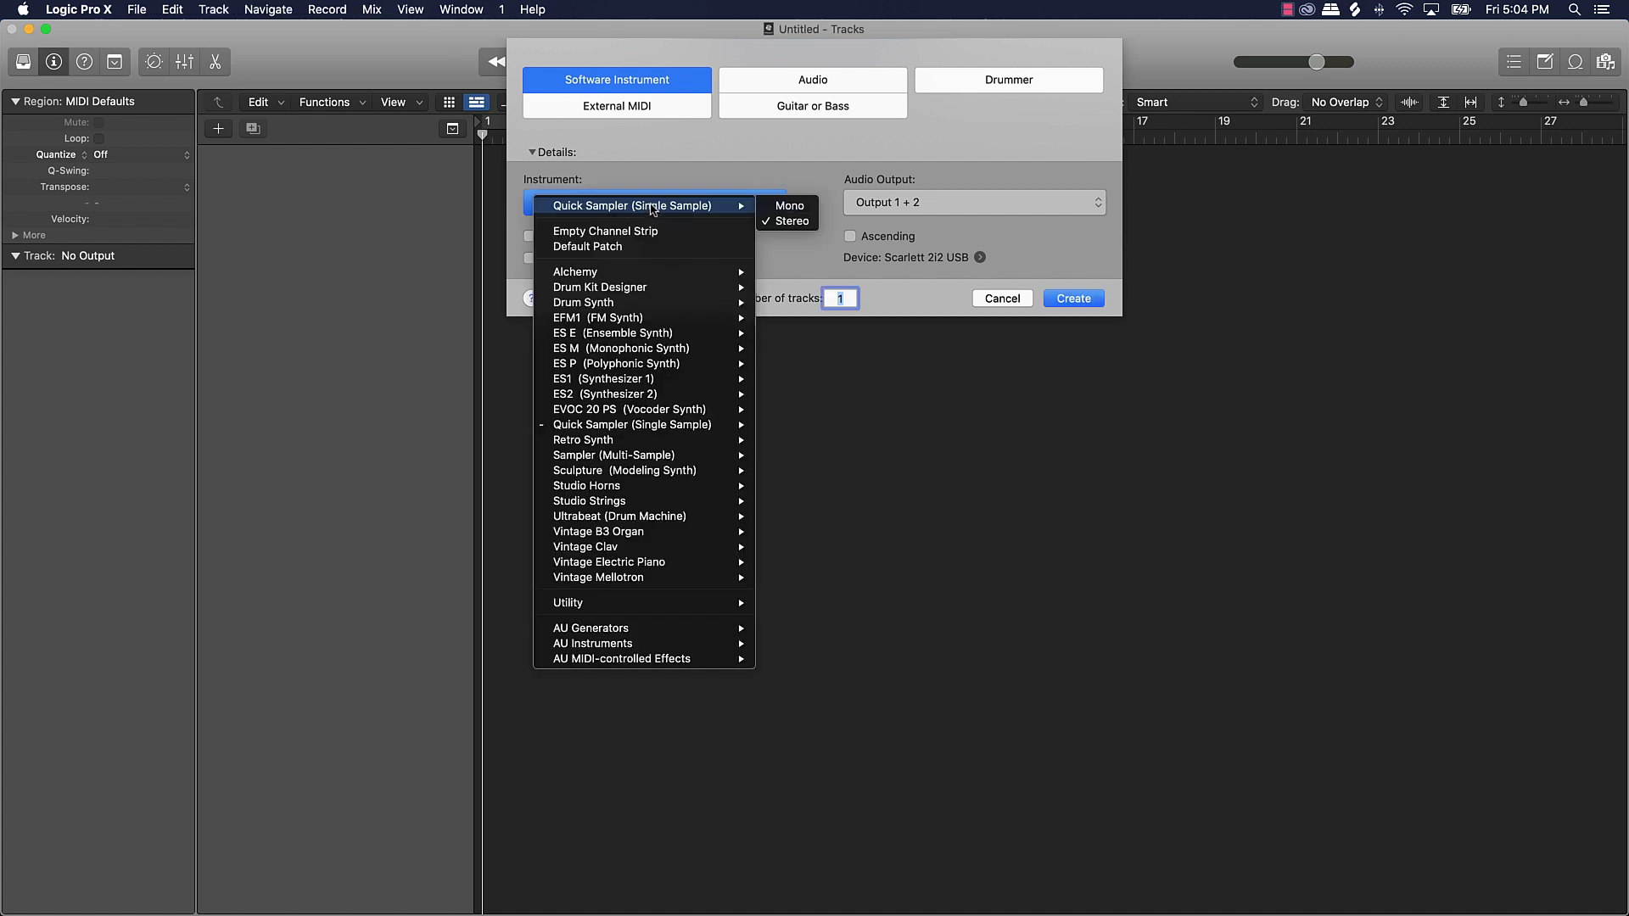
{"action": "mouse_move", "coordinate": [625, 459]}
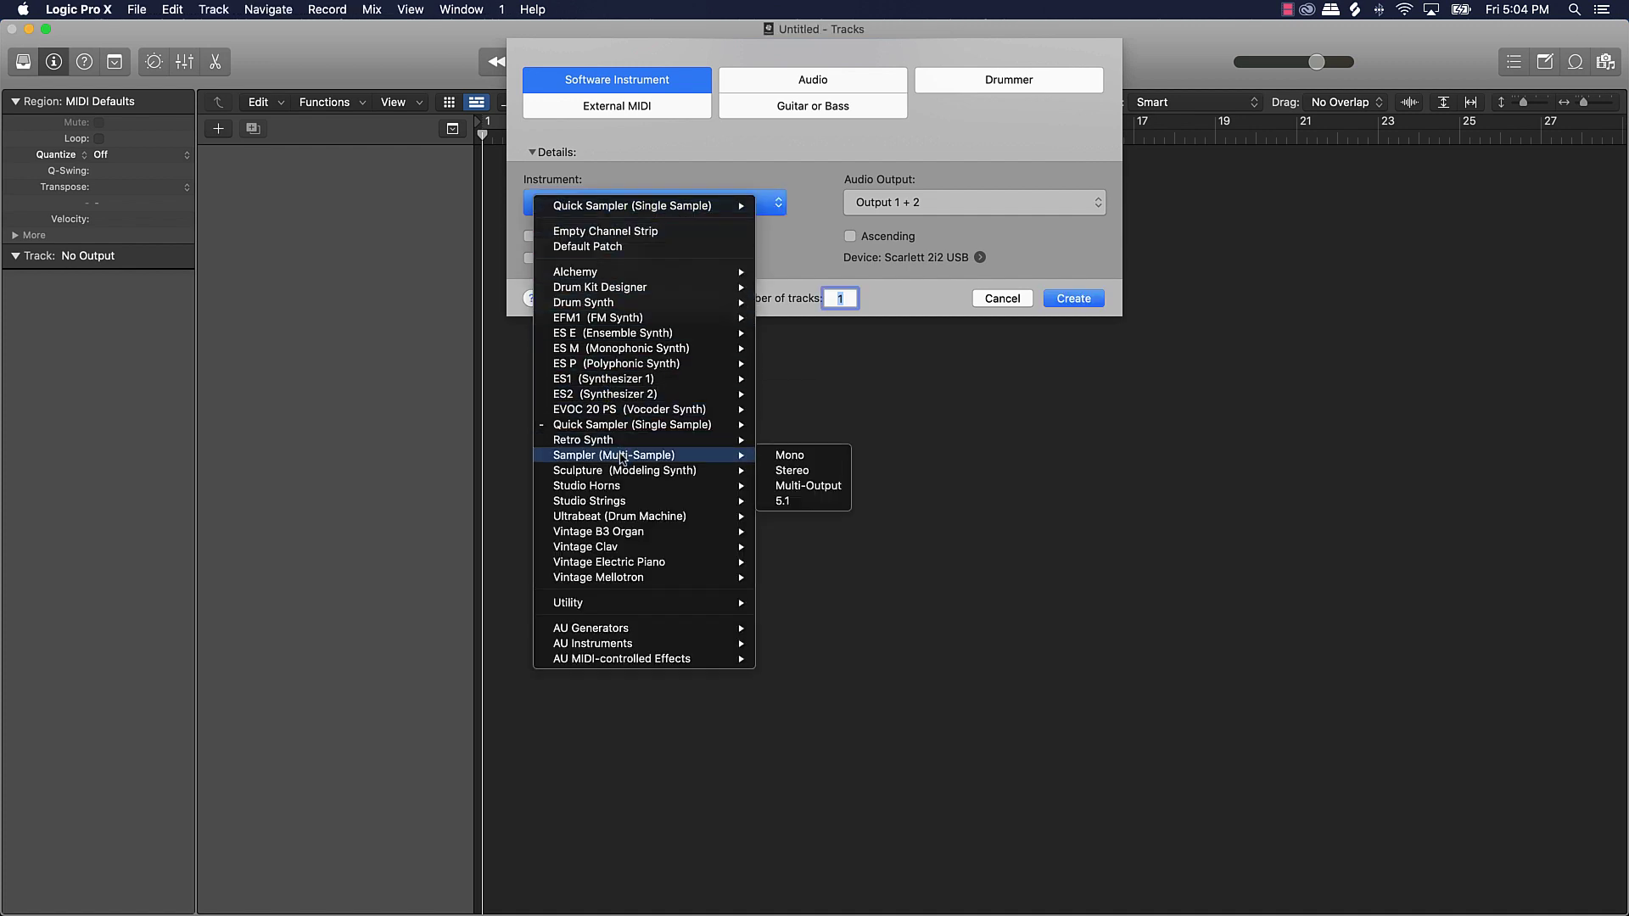
{"action": "mouse_move", "coordinate": [705, 445]}
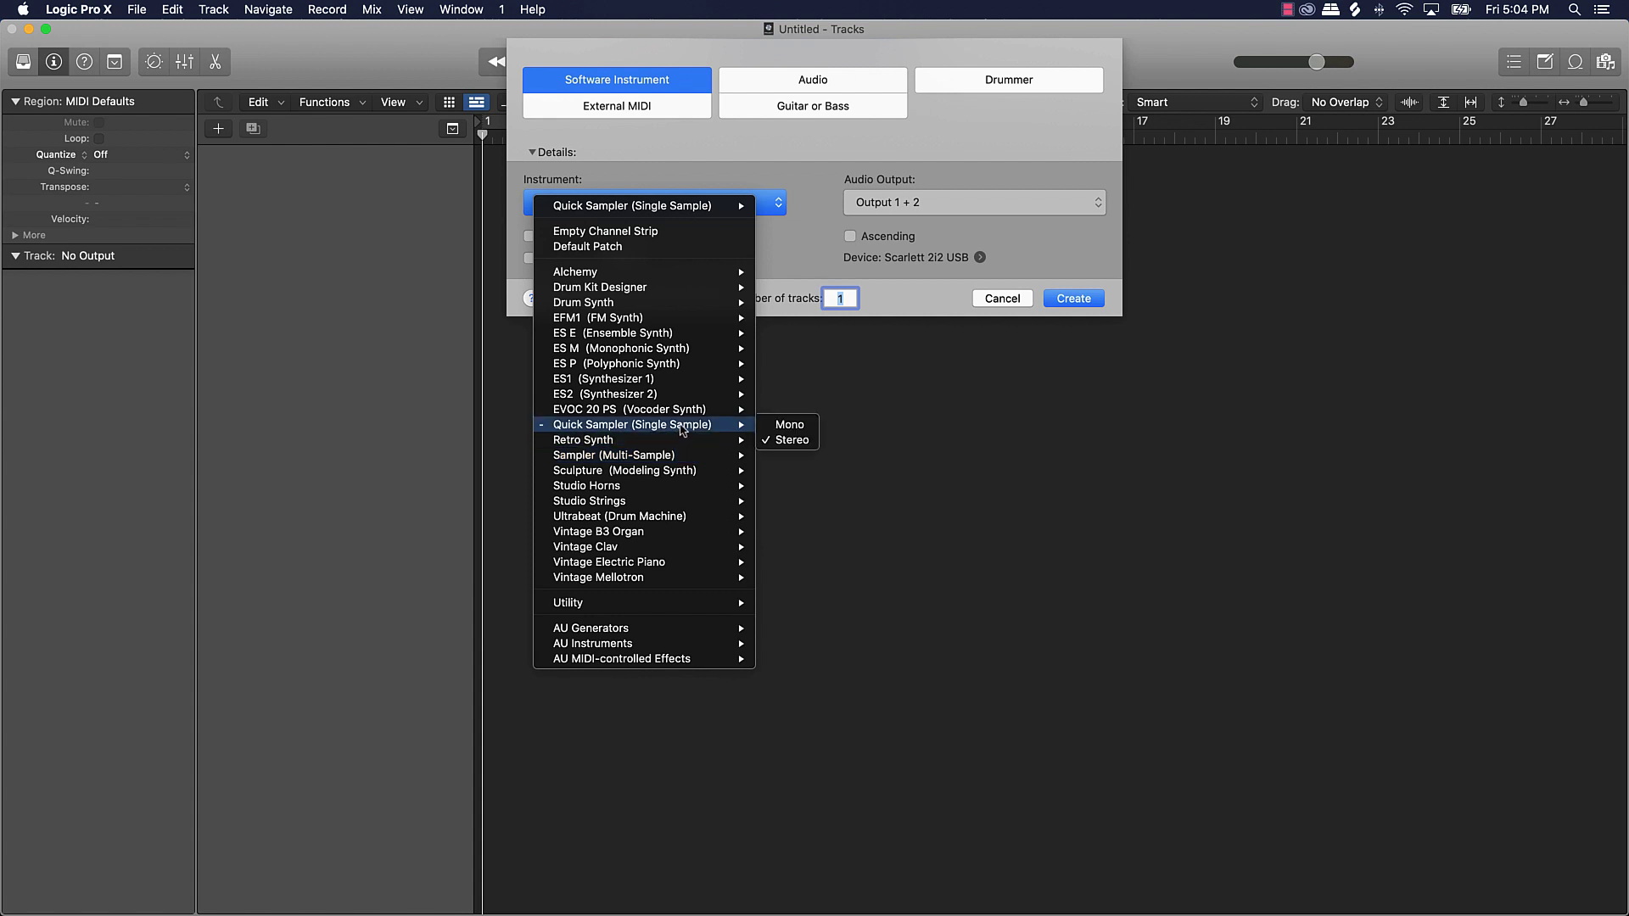
{"action": "left_click", "coordinate": [792, 249]}
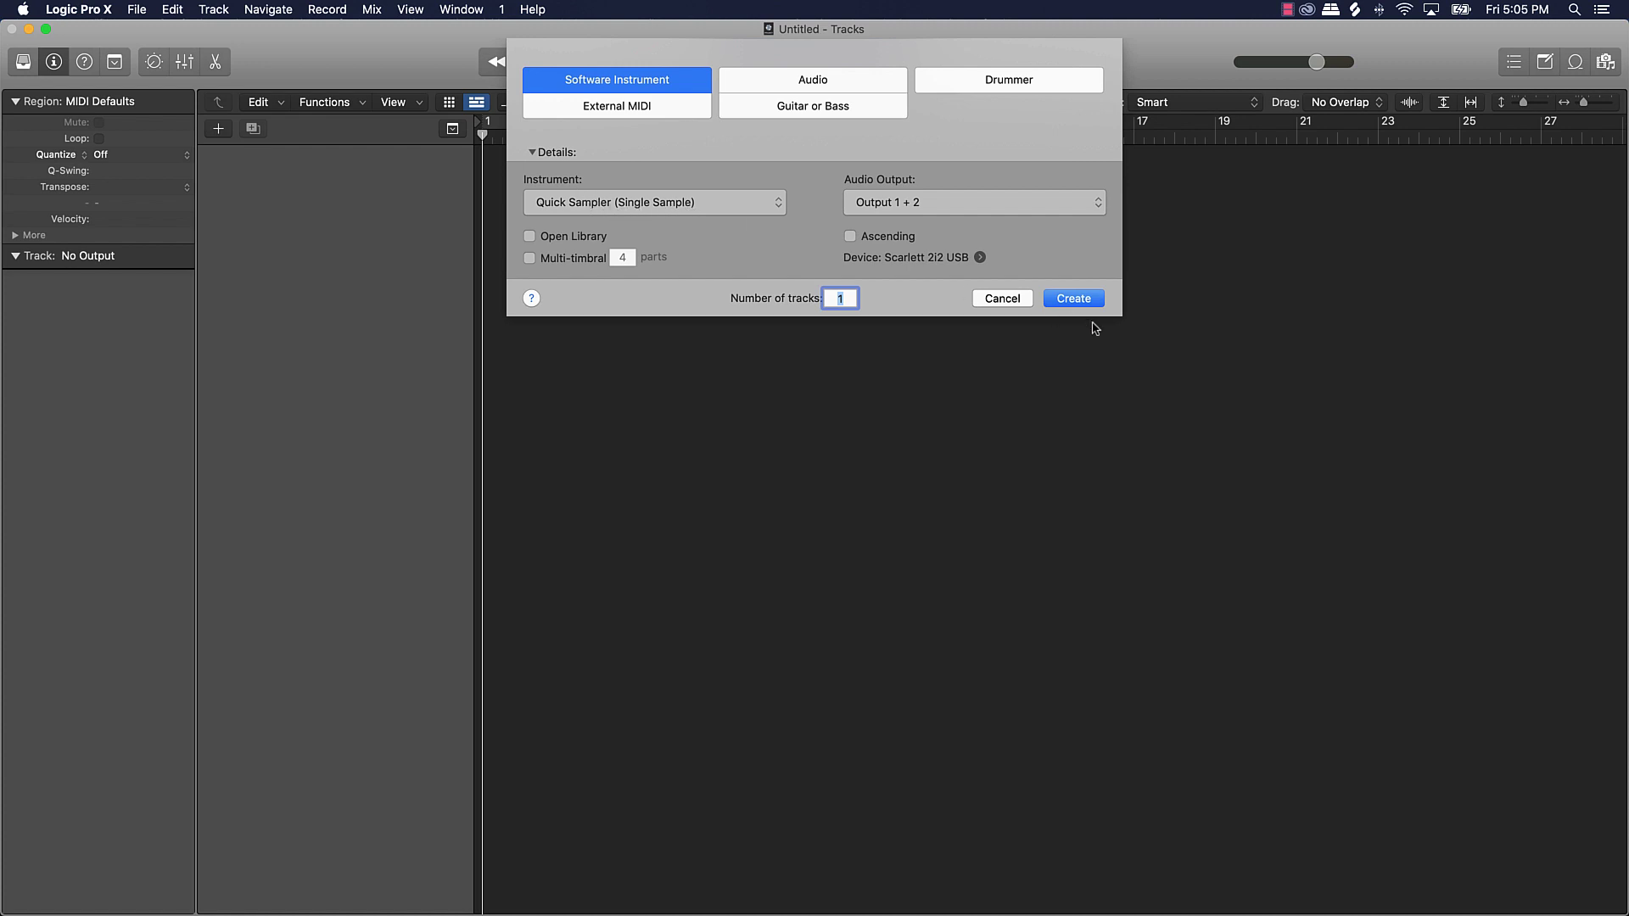
{"action": "left_click", "coordinate": [1076, 298]}
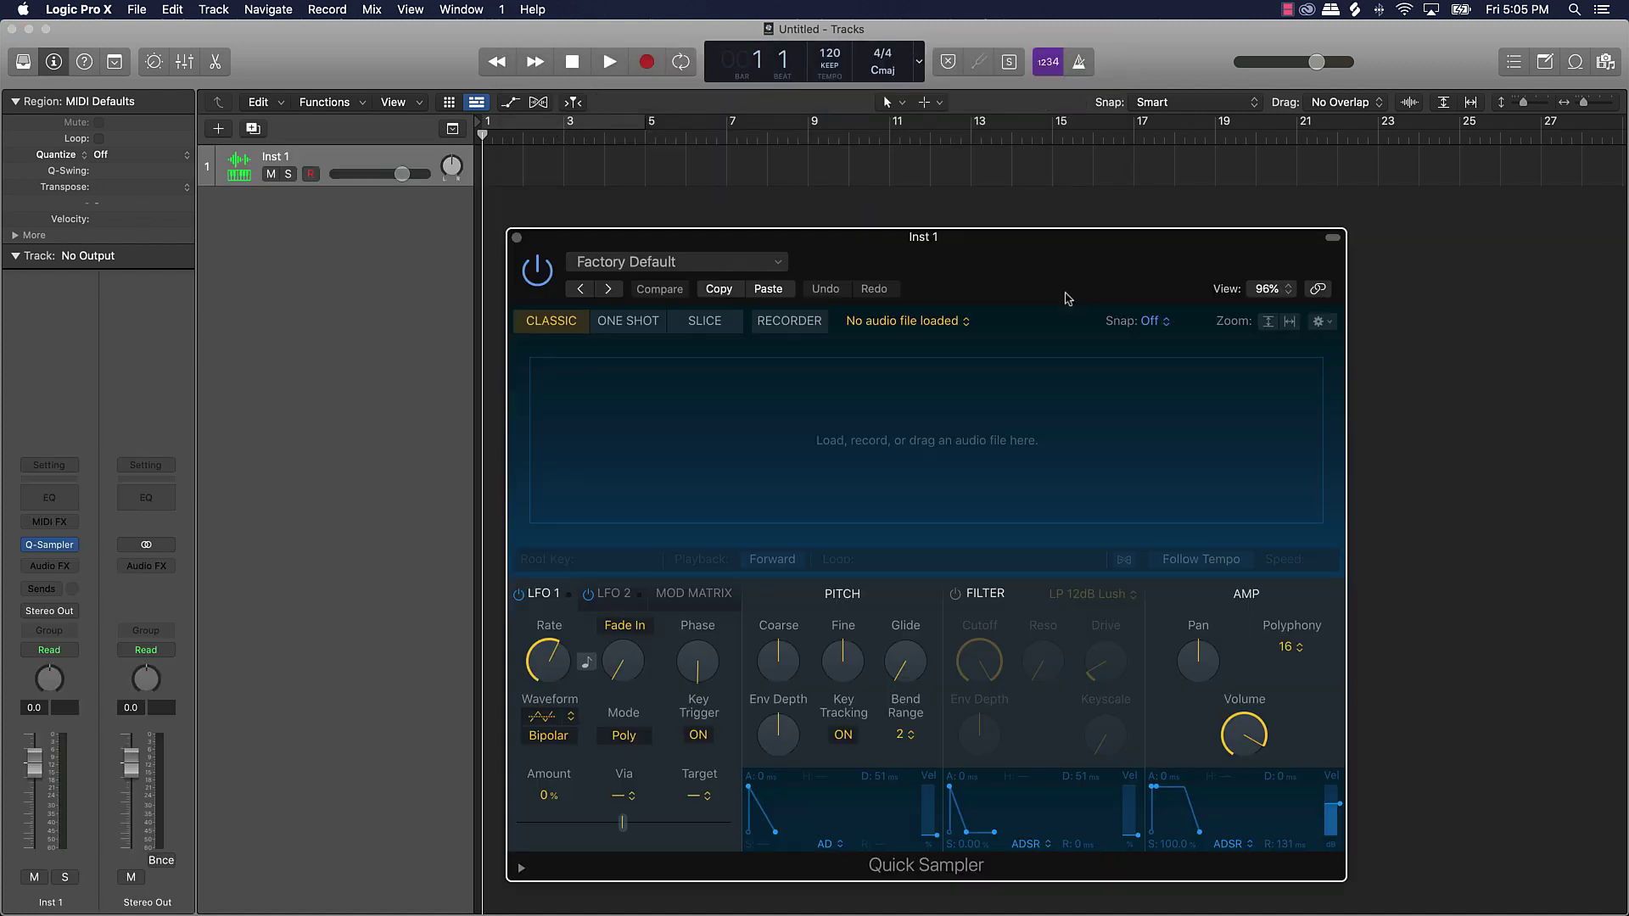
Step: Move the Quick Sampler window beside the track header and look through its preset list
{"action": "left_click_drag", "start_coordinate": [1044, 266], "coordinate": [735, 234]}
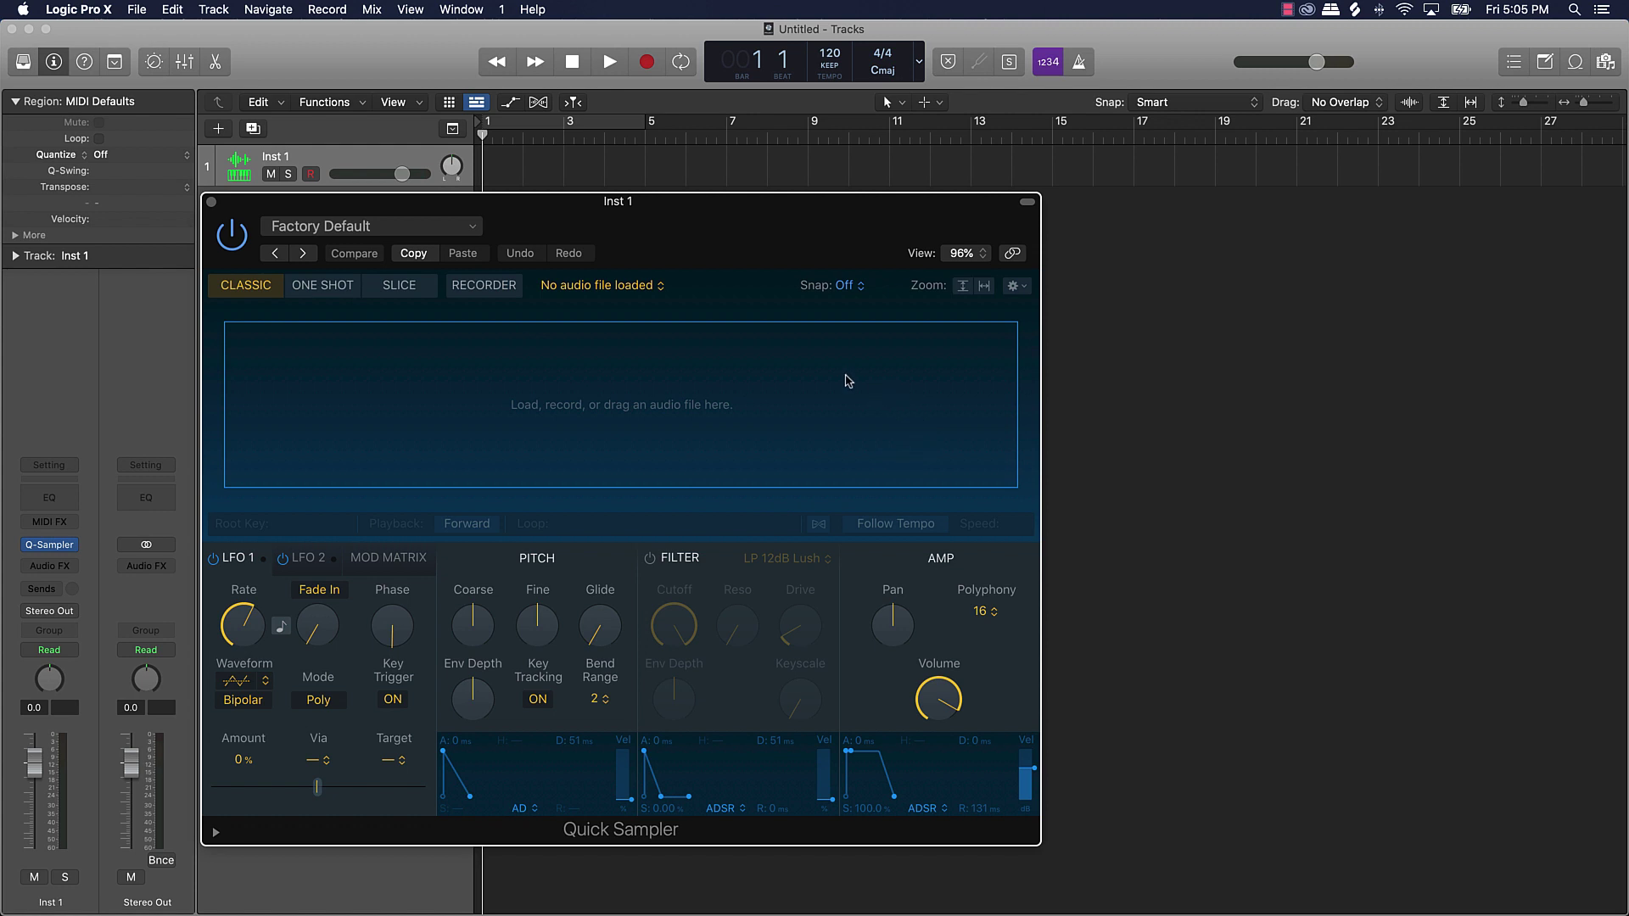
{"action": "left_click", "coordinate": [458, 234]}
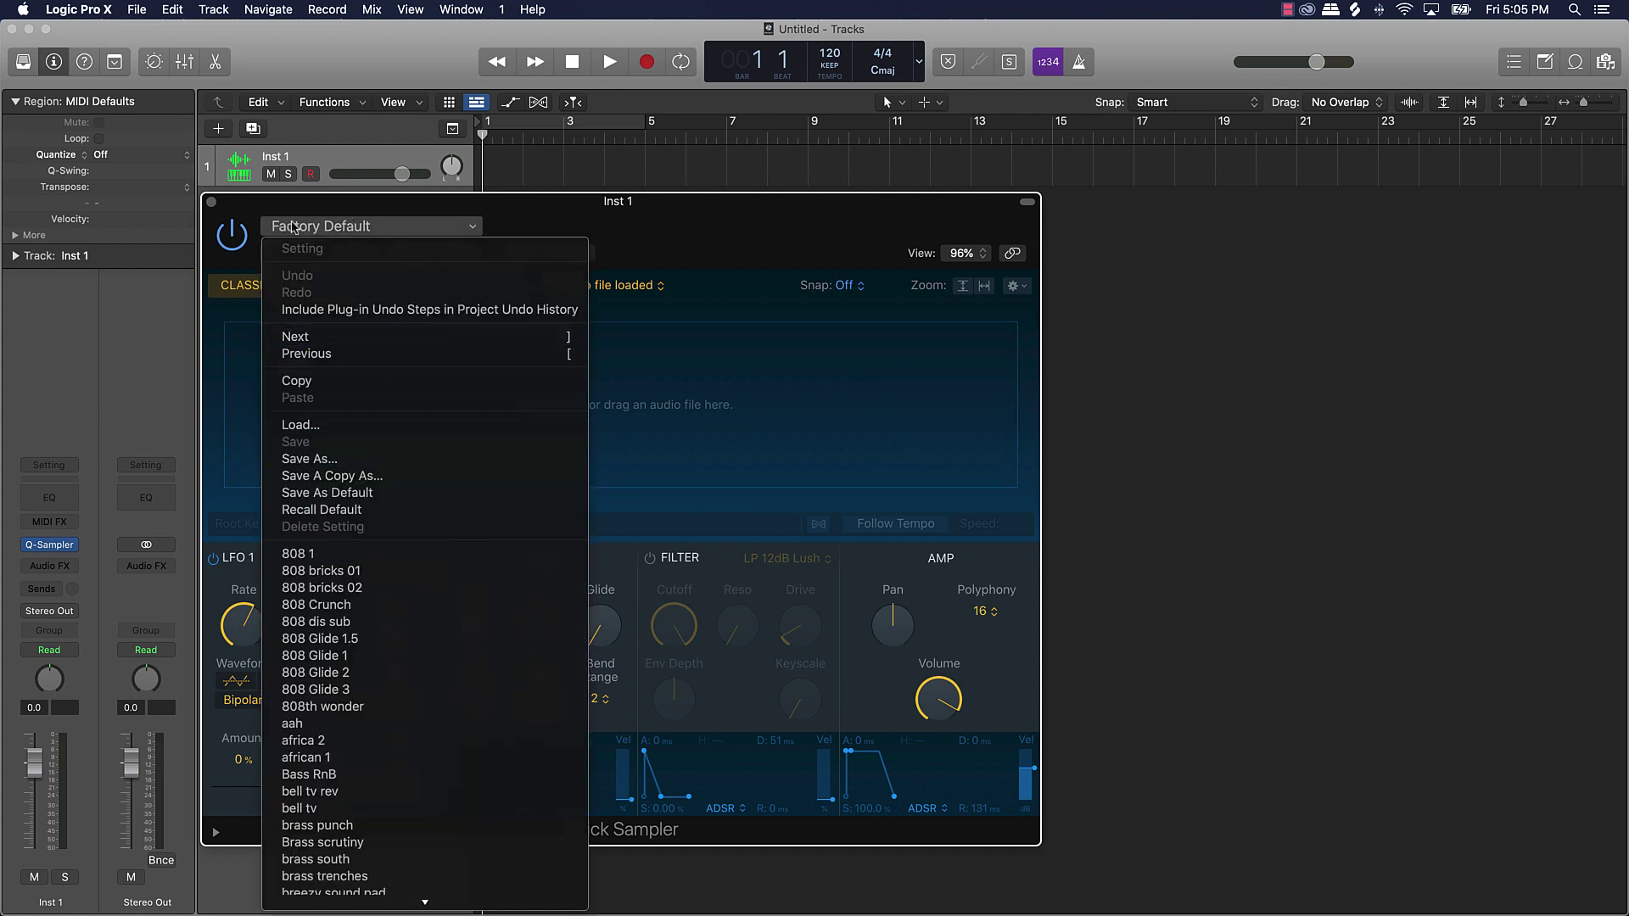
{"action": "left_click", "coordinate": [851, 415]}
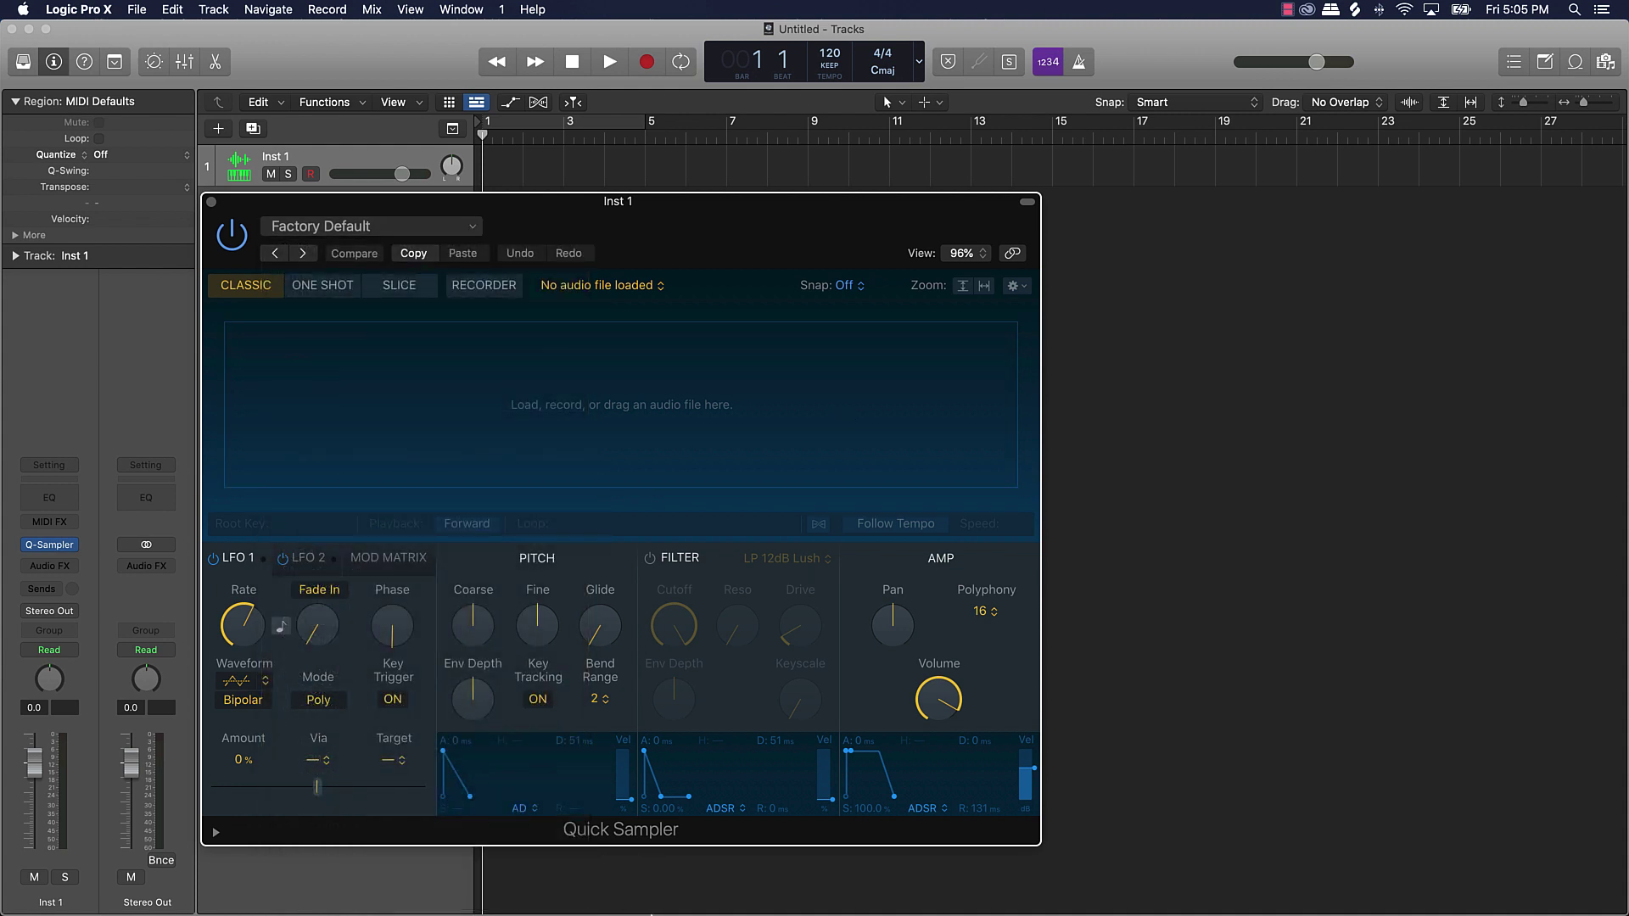
Step: Switch to Splice, search for "drum kits", preview 08_AT_Meteor_Snare_-_Focus.wav and open its Meteor pack
{"action": "left_click", "coordinate": [677, 905]}
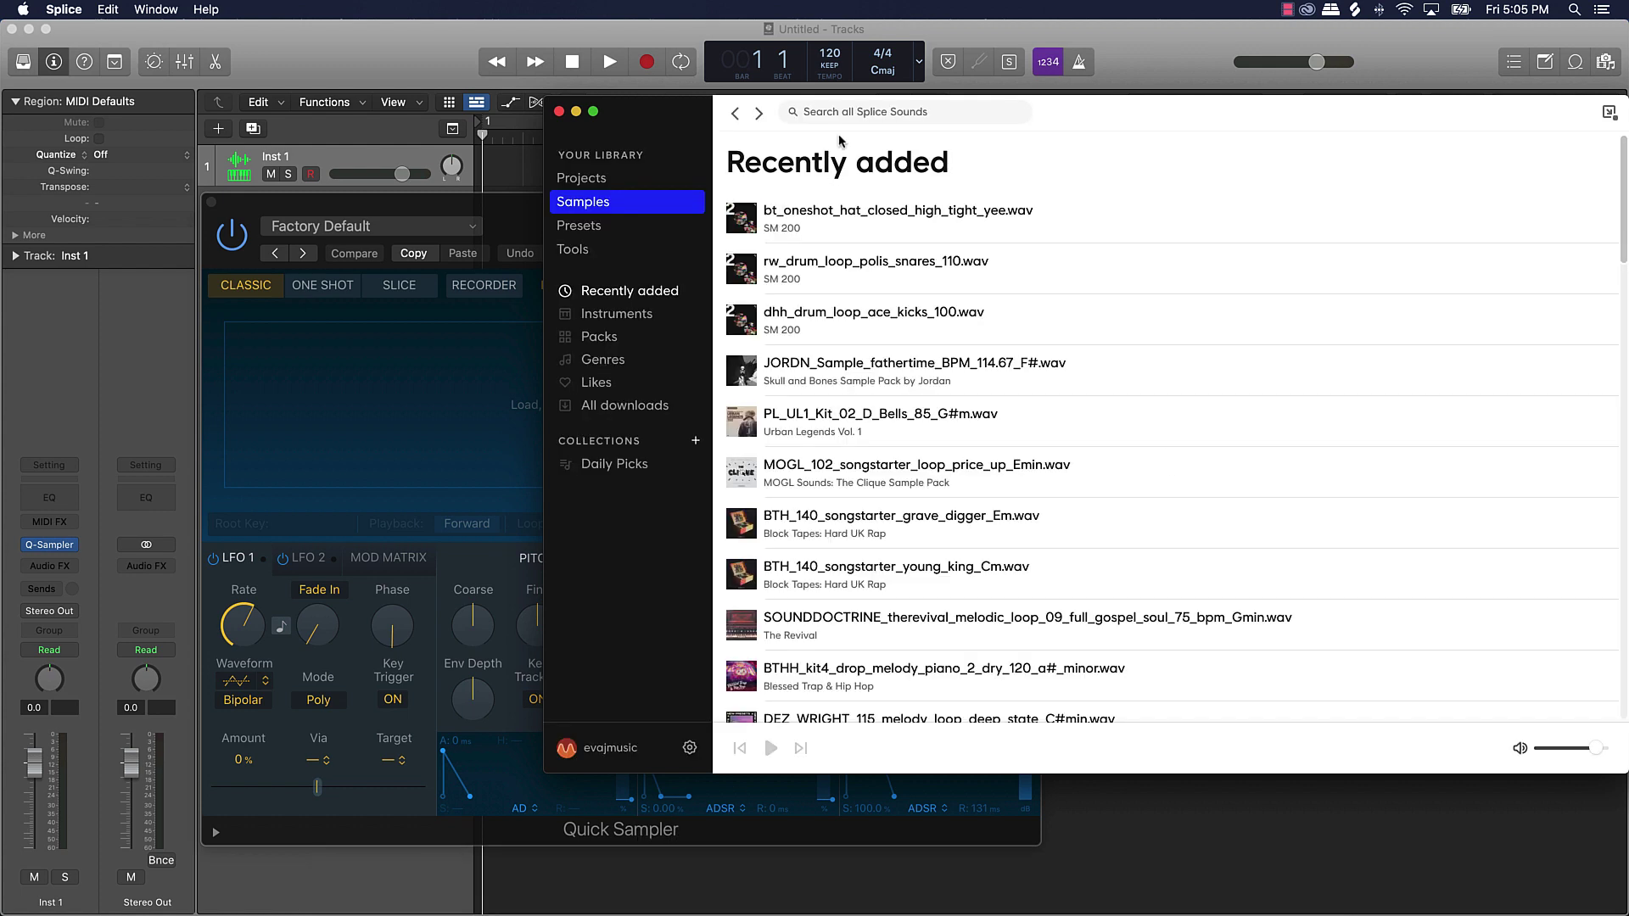
{"action": "left_click", "coordinate": [855, 113]}
{"action": "type", "text": "drum kits"}
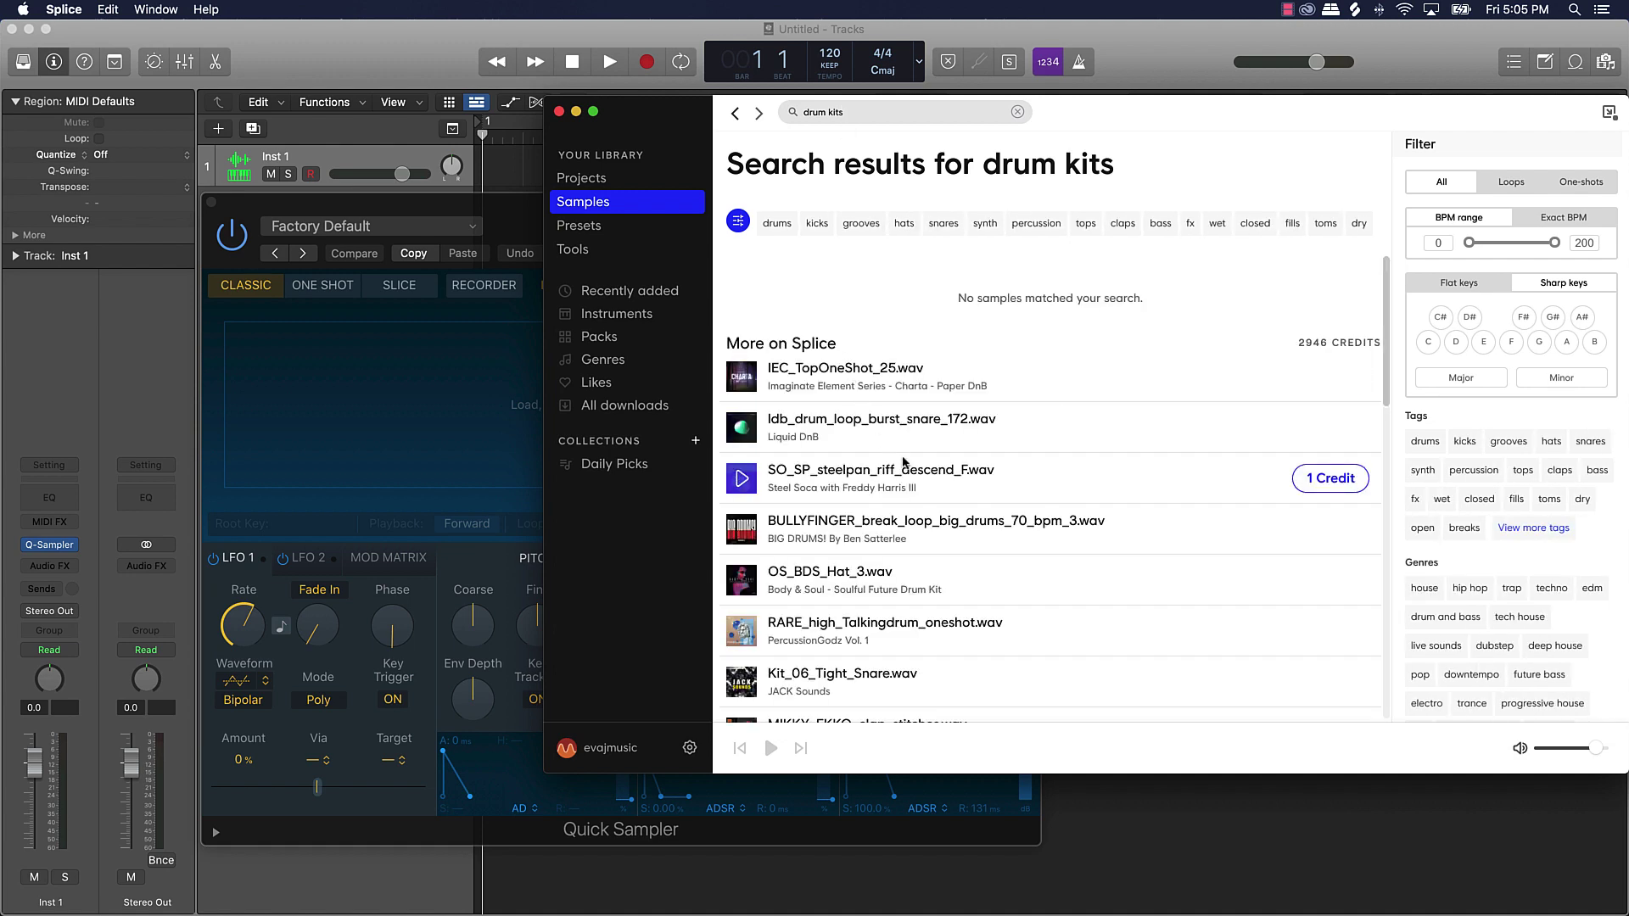
{"action": "scroll", "coordinate": [904, 463], "scroll_direction": "down", "scroll_amount": 10}
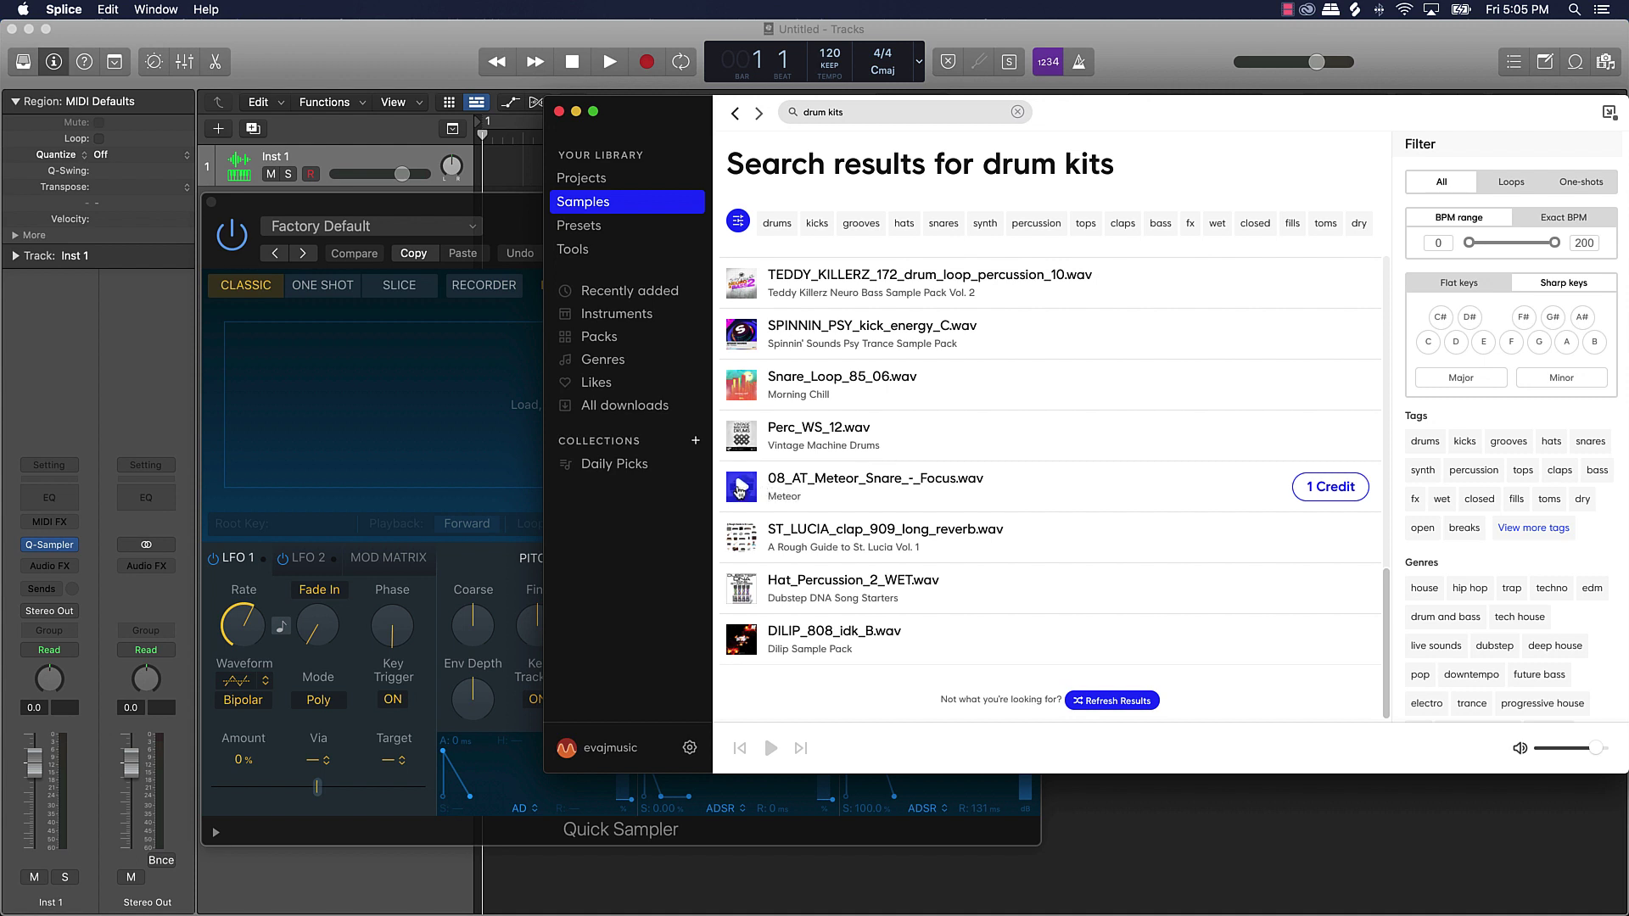
{"action": "left_click", "coordinate": [740, 491]}
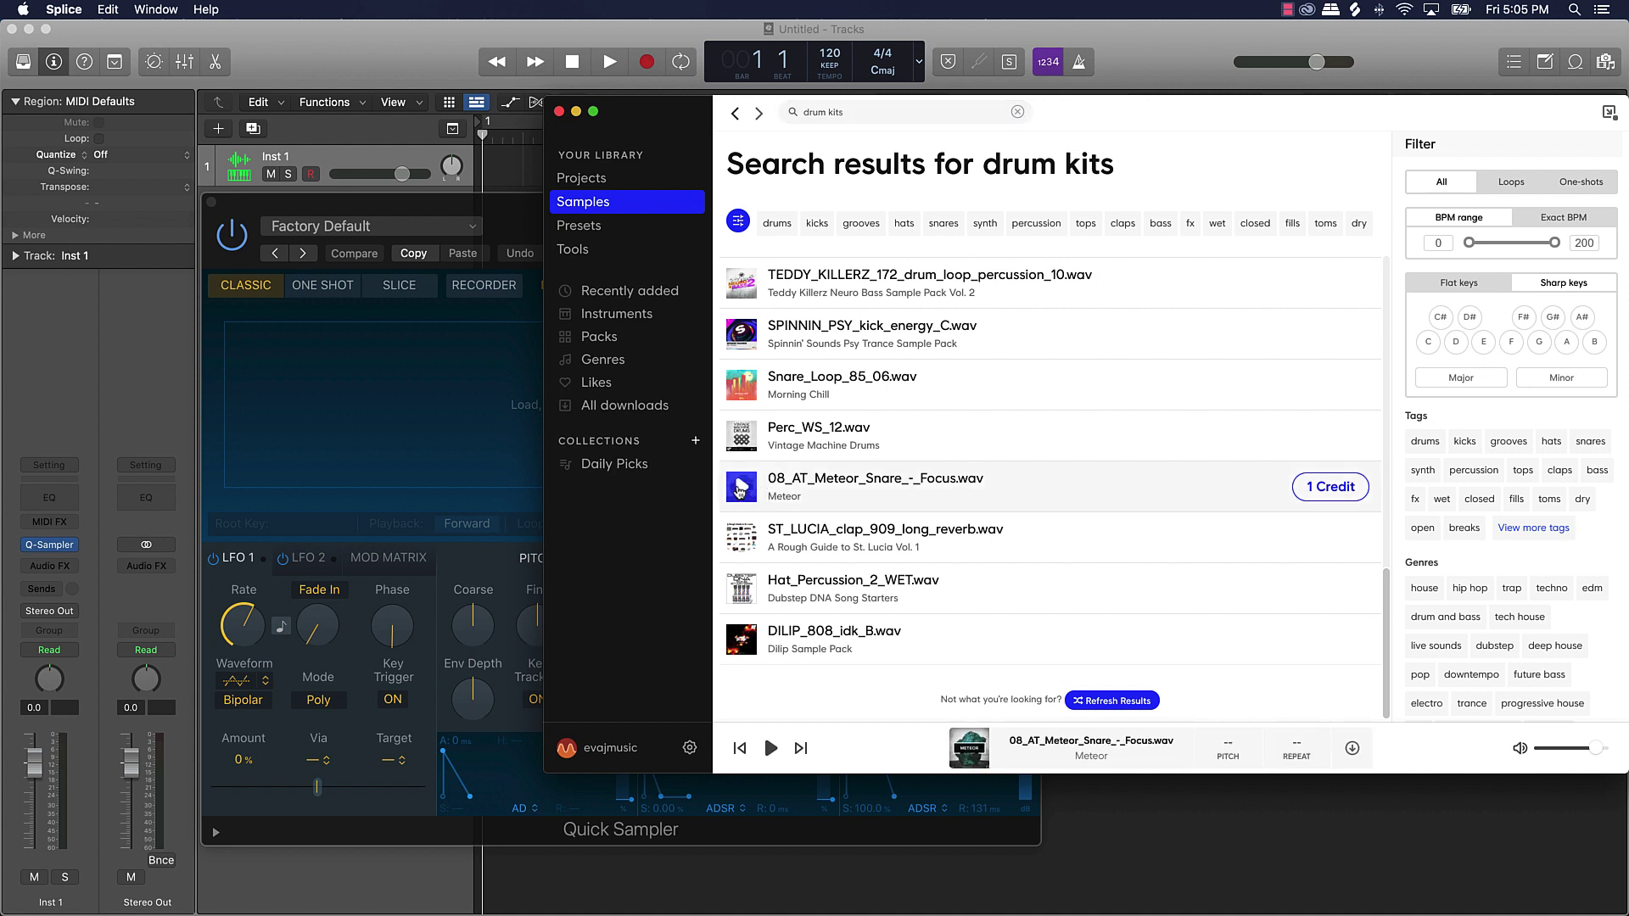
{"action": "left_click", "coordinate": [793, 501]}
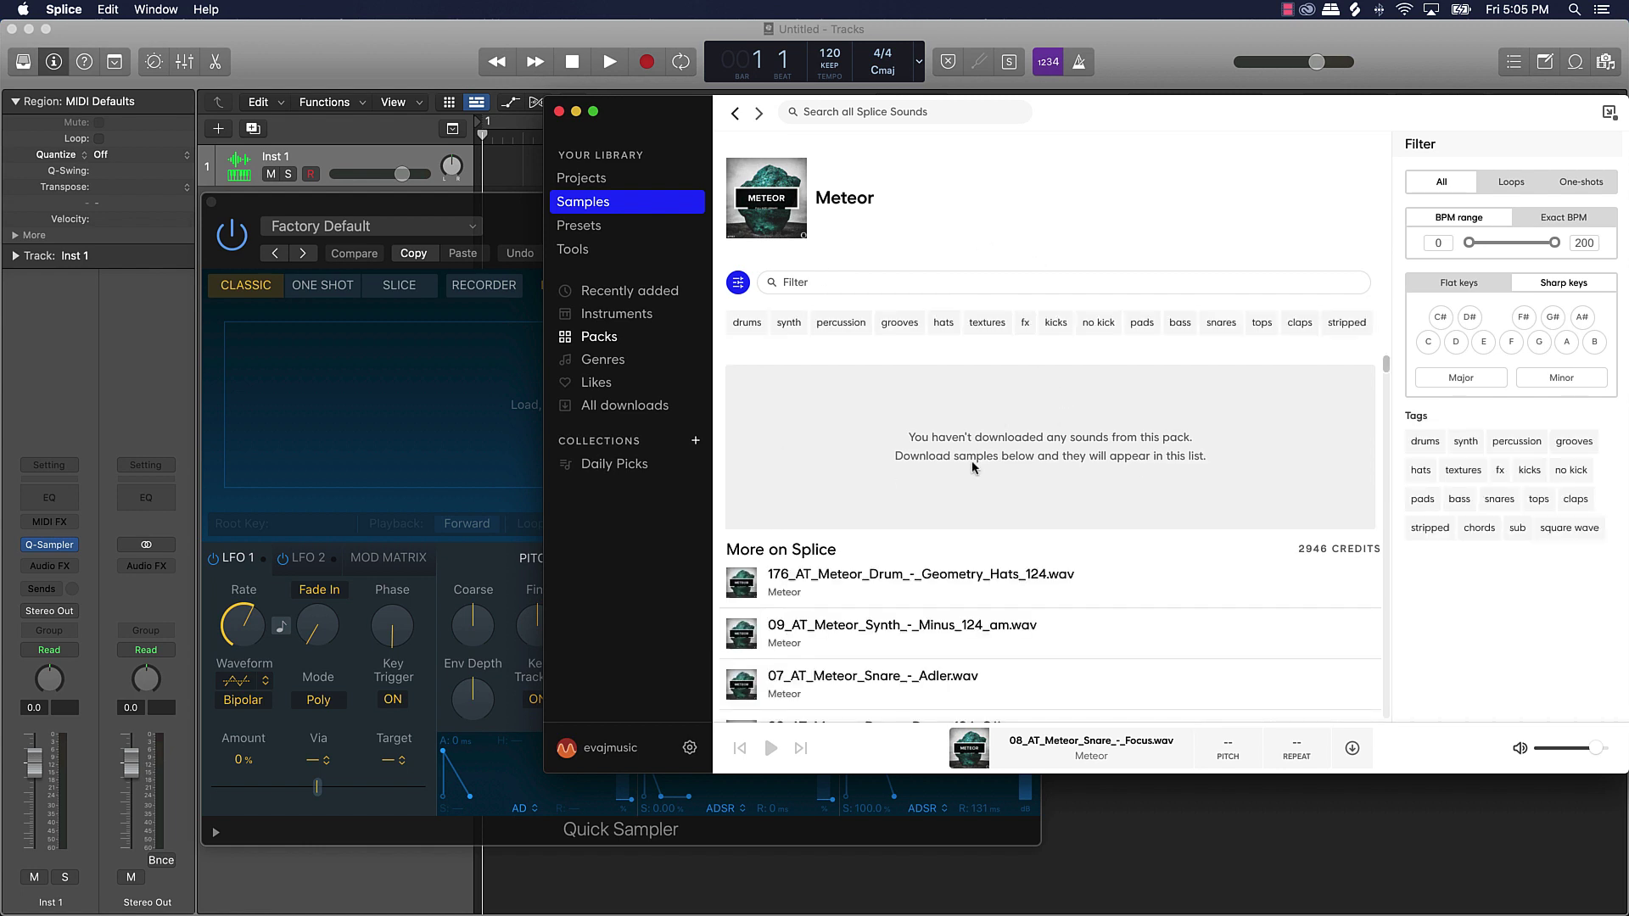
Step: Filter the Meteor pack to drums and audition its hat, snare, top and clap samples
{"action": "left_click", "coordinate": [742, 582]}
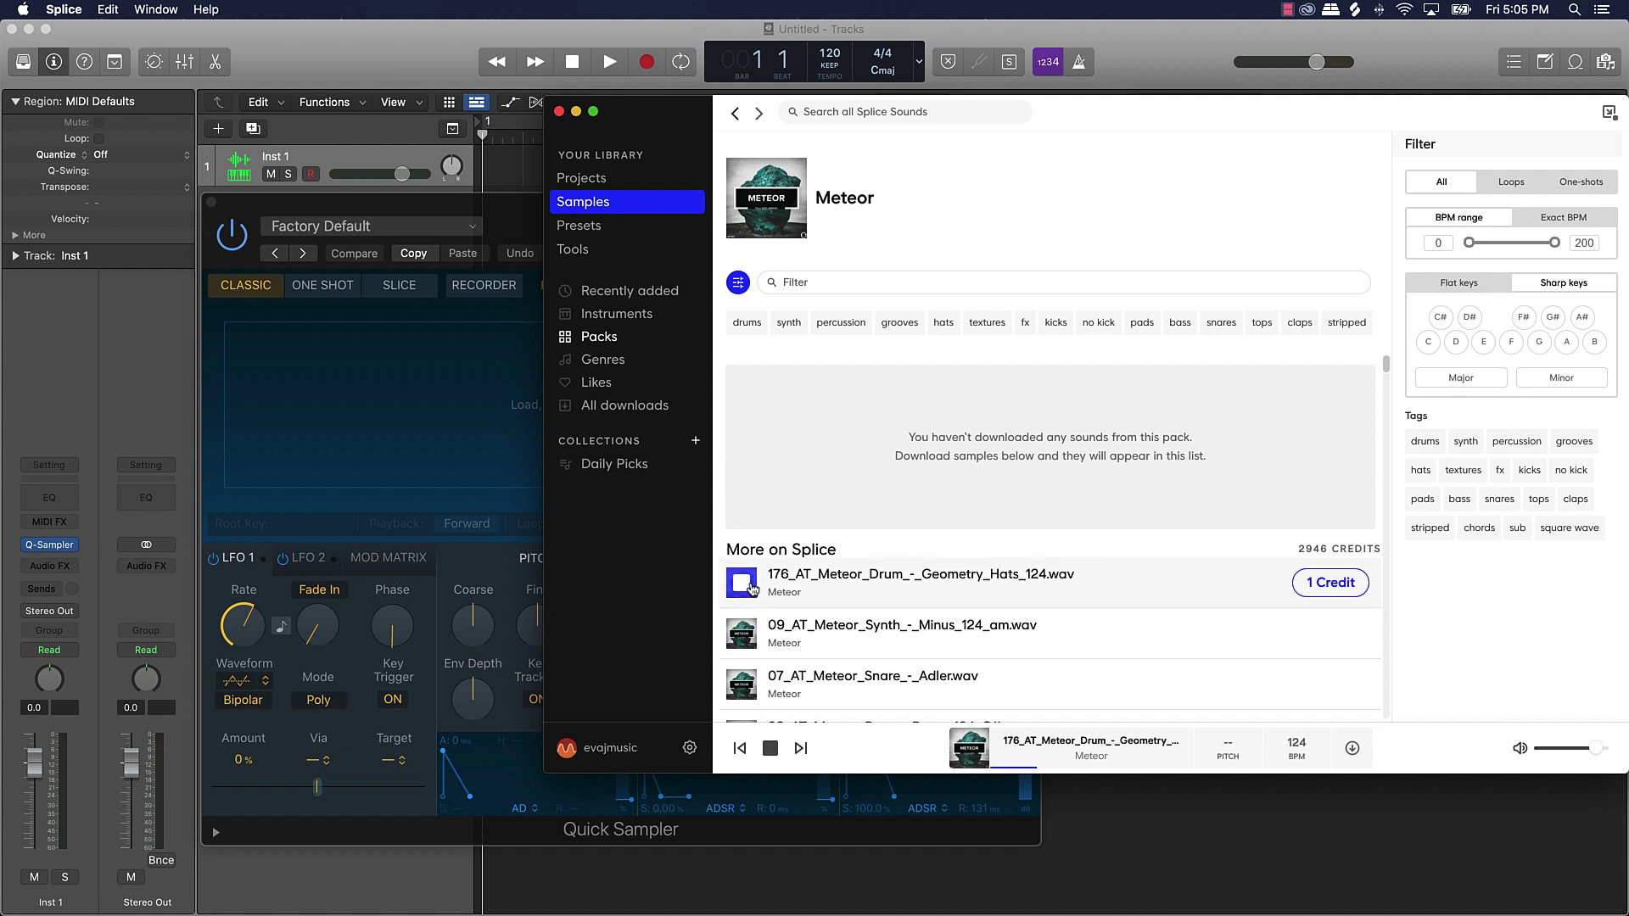
{"action": "left_click", "coordinate": [742, 634]}
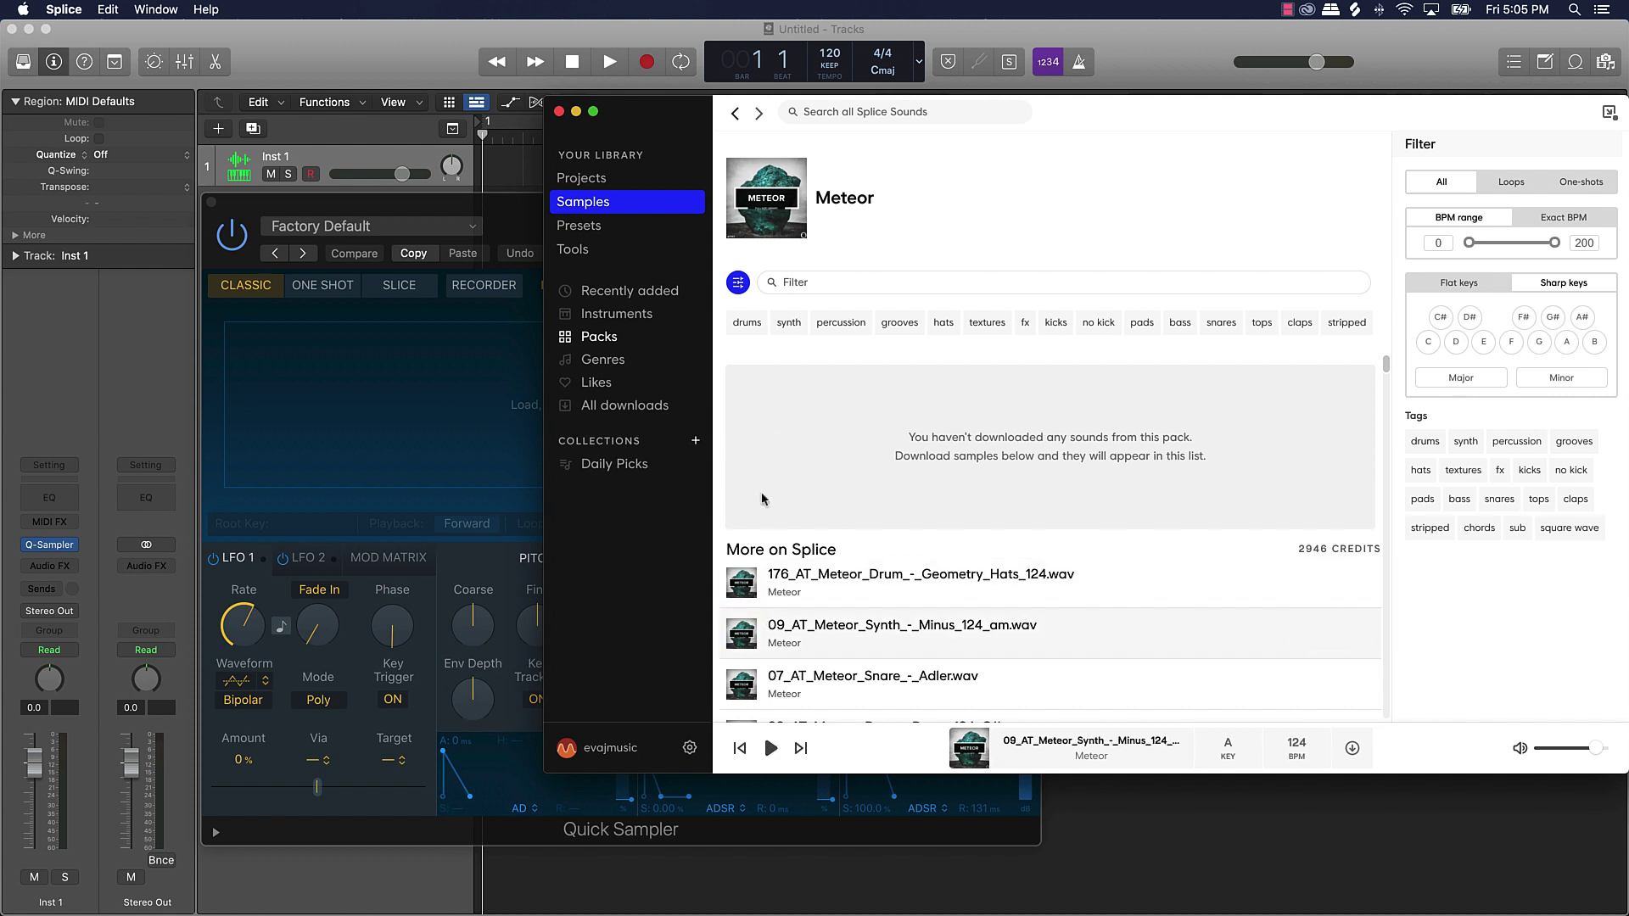
{"action": "left_click", "coordinate": [747, 324]}
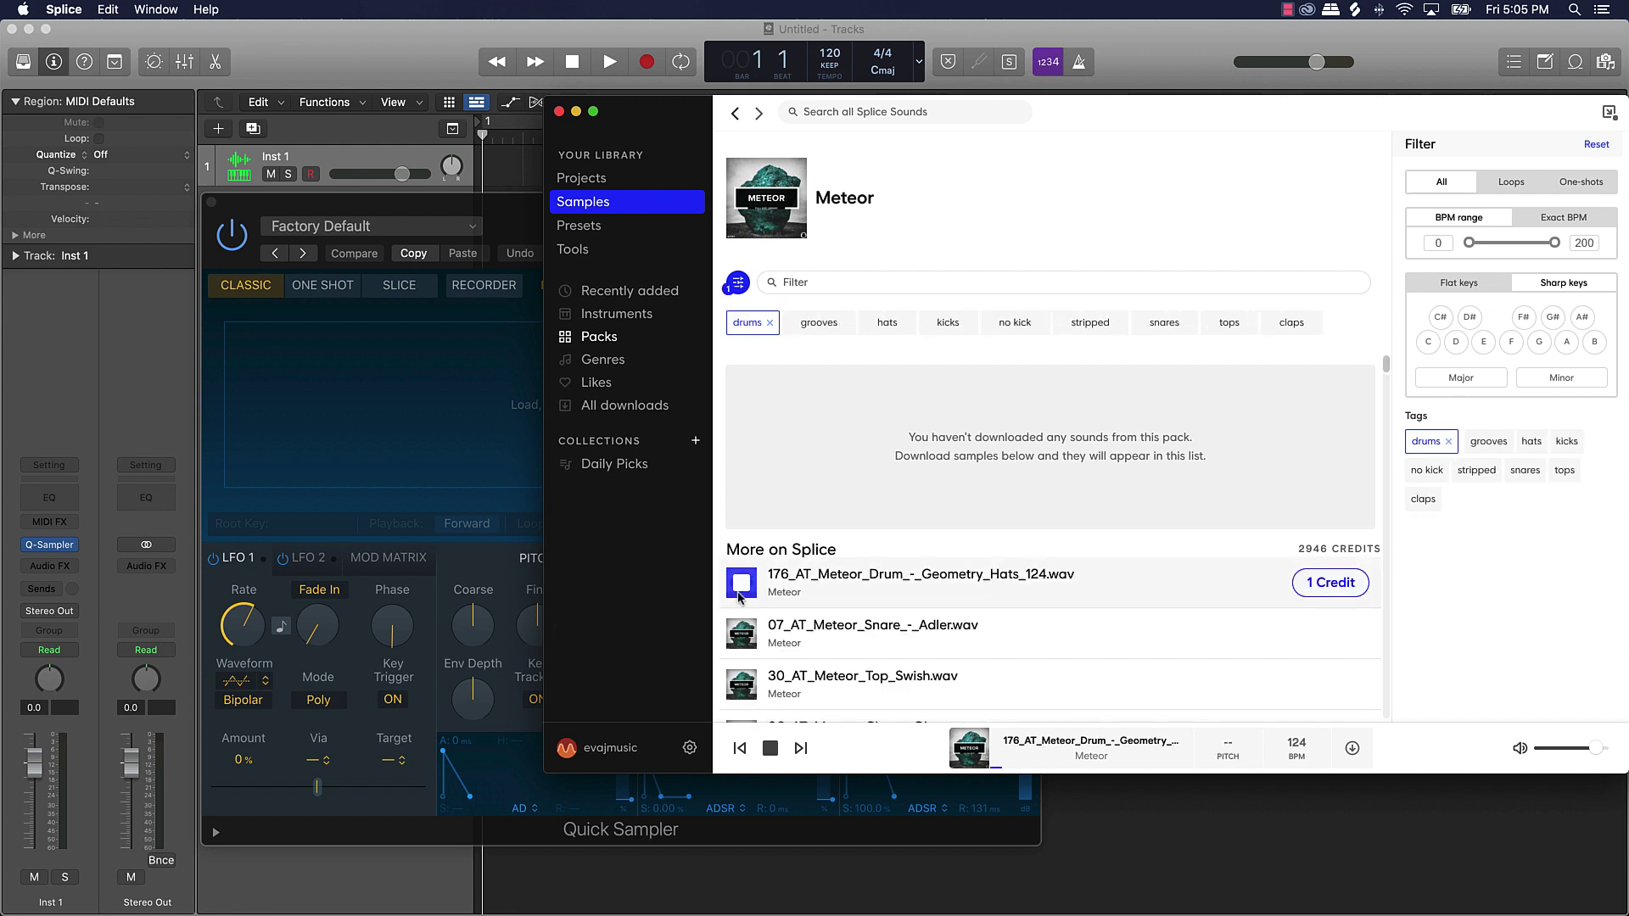
{"action": "left_click", "coordinate": [742, 634]}
{"action": "left_click", "coordinate": [743, 684]}
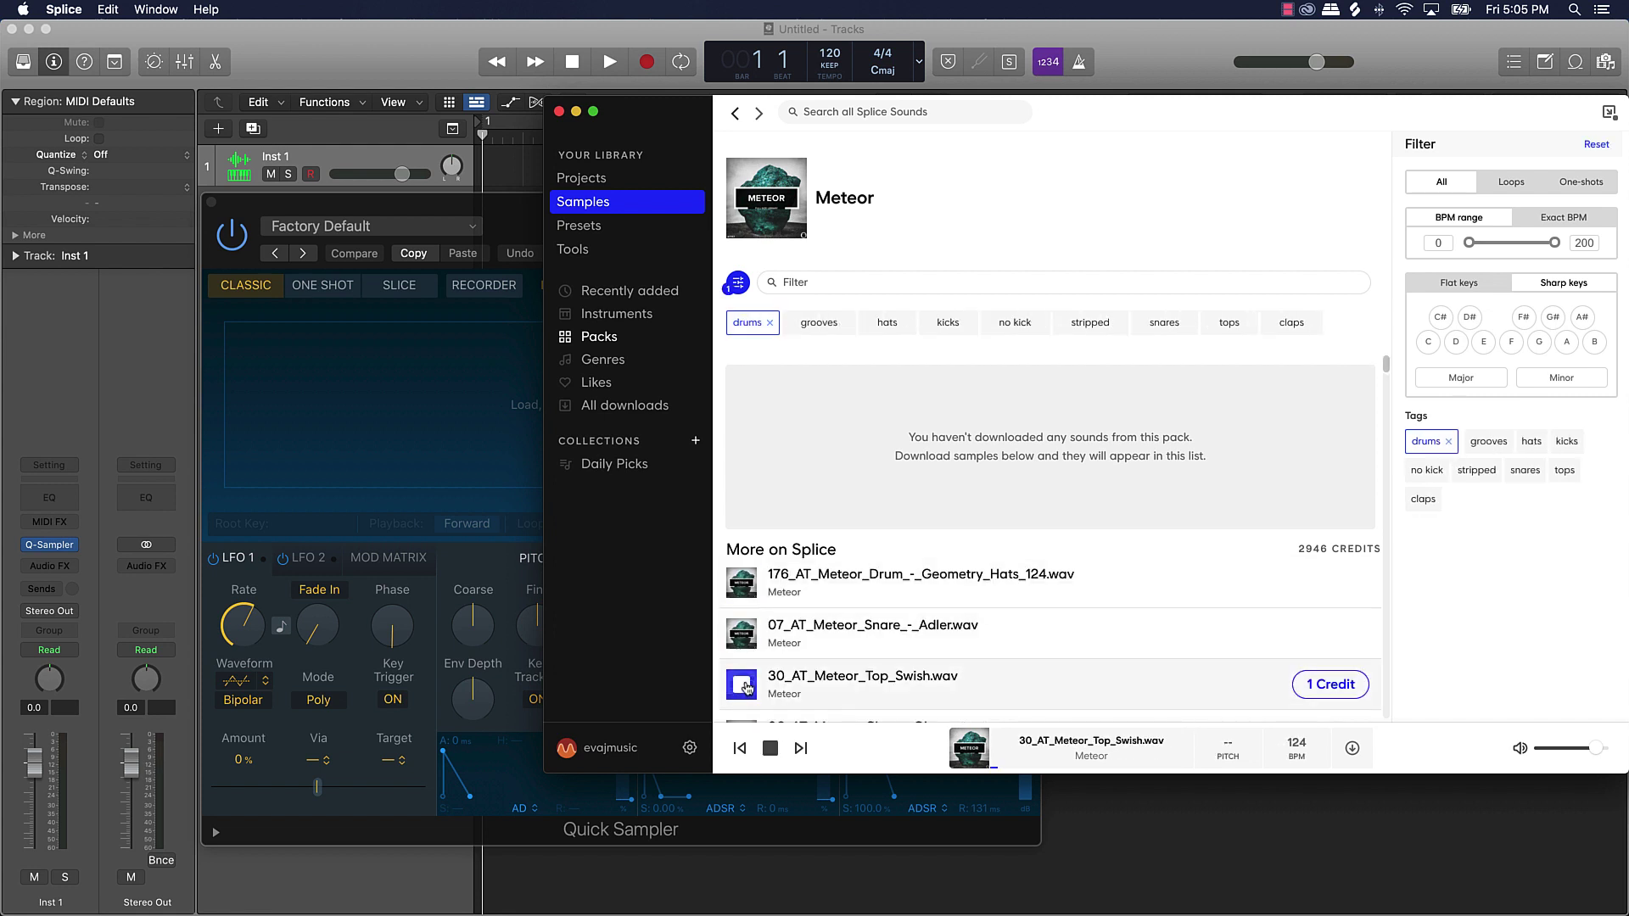
{"action": "left_click", "coordinate": [743, 585]}
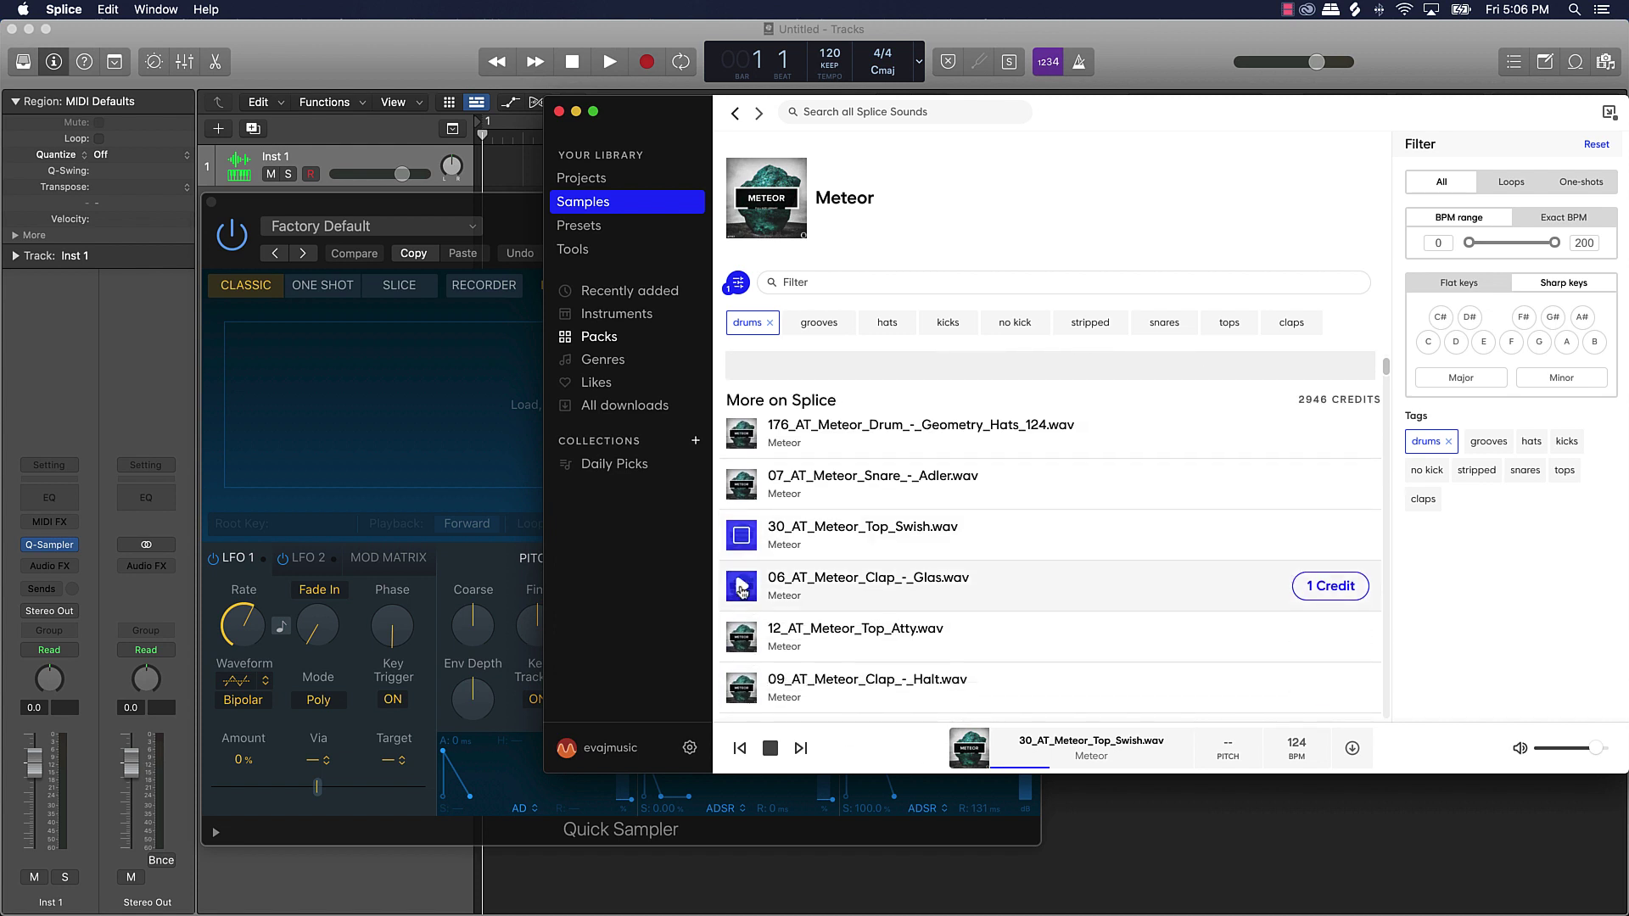
{"action": "left_click", "coordinate": [740, 634]}
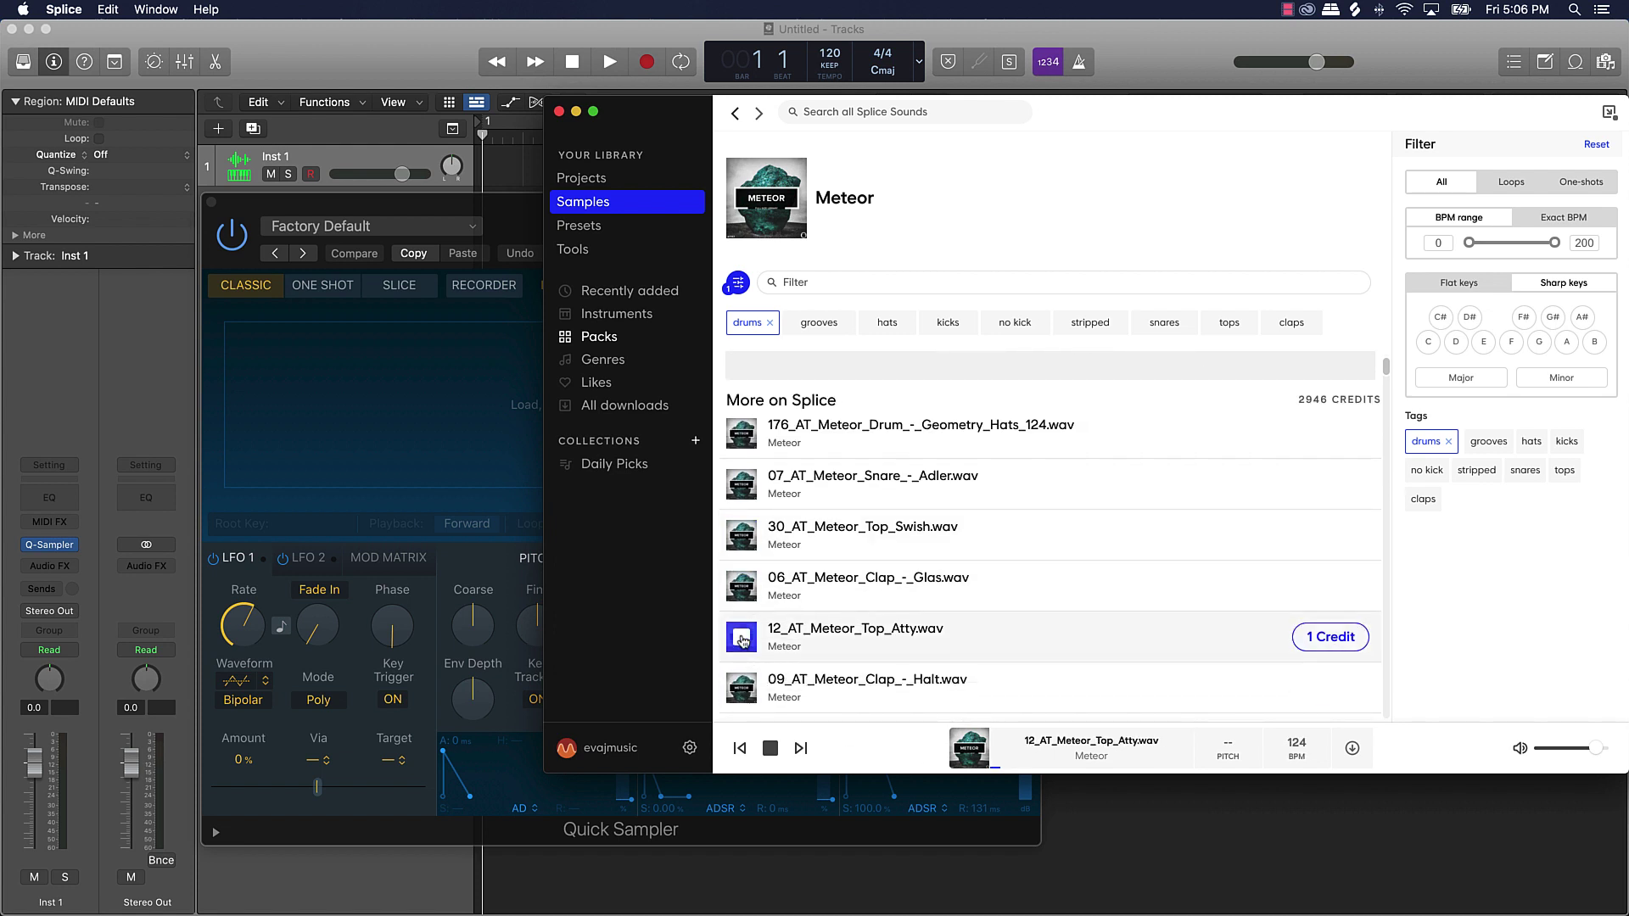
{"action": "left_click", "coordinate": [741, 686]}
{"action": "scroll", "coordinate": [741, 686], "scroll_direction": "down", "scroll_amount": 3}
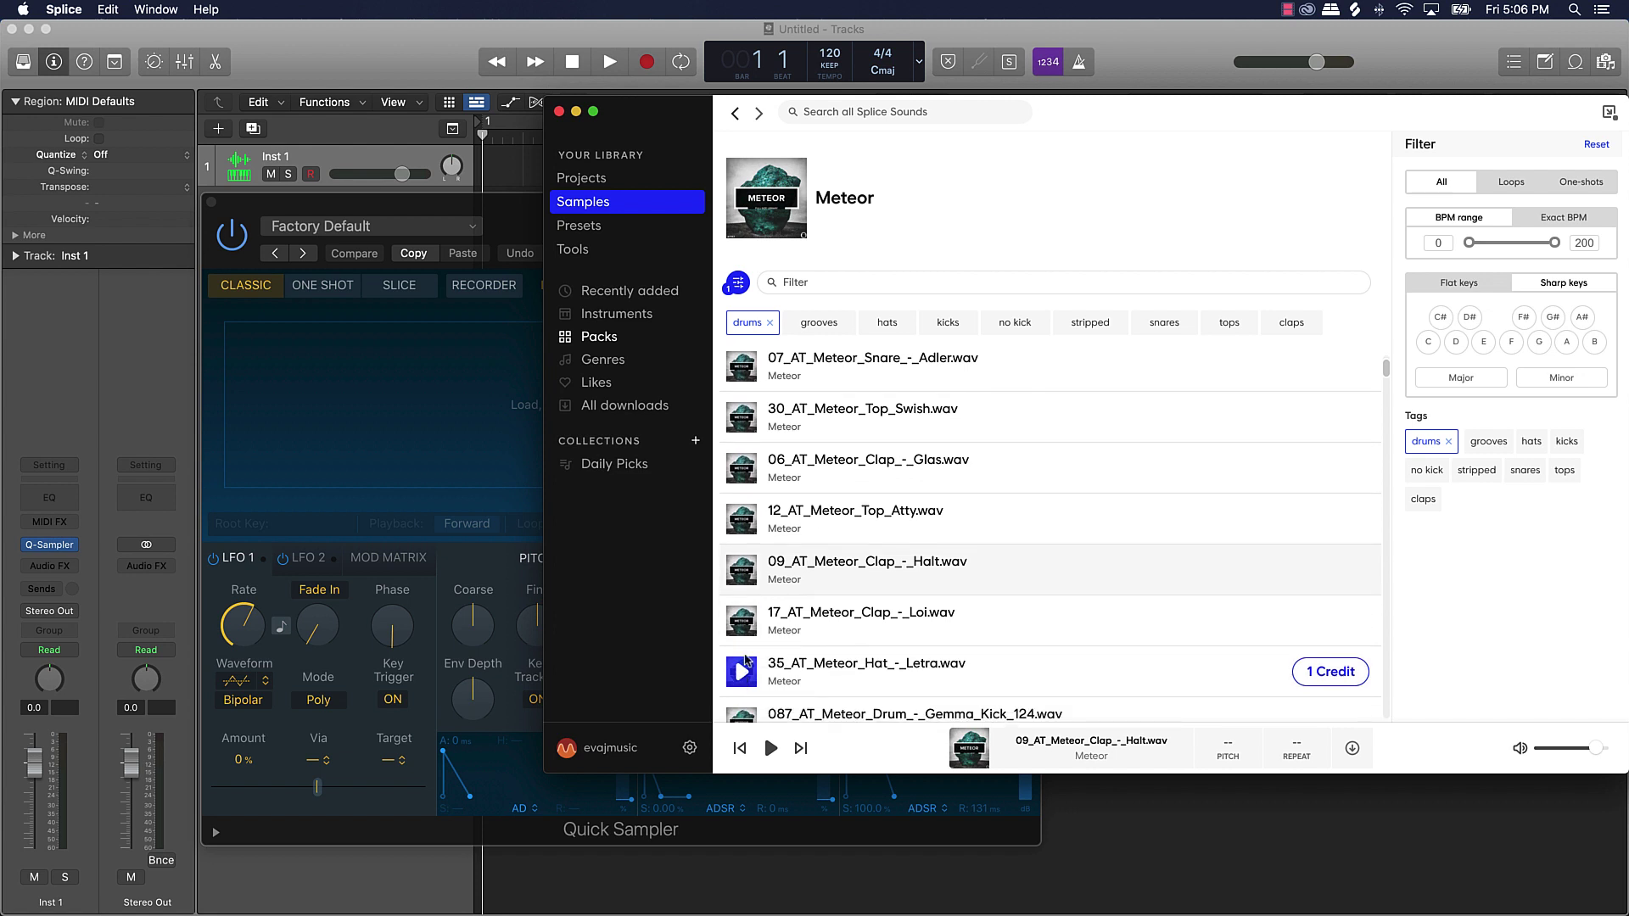
{"action": "left_click", "coordinate": [743, 633]}
{"action": "left_click", "coordinate": [743, 671]}
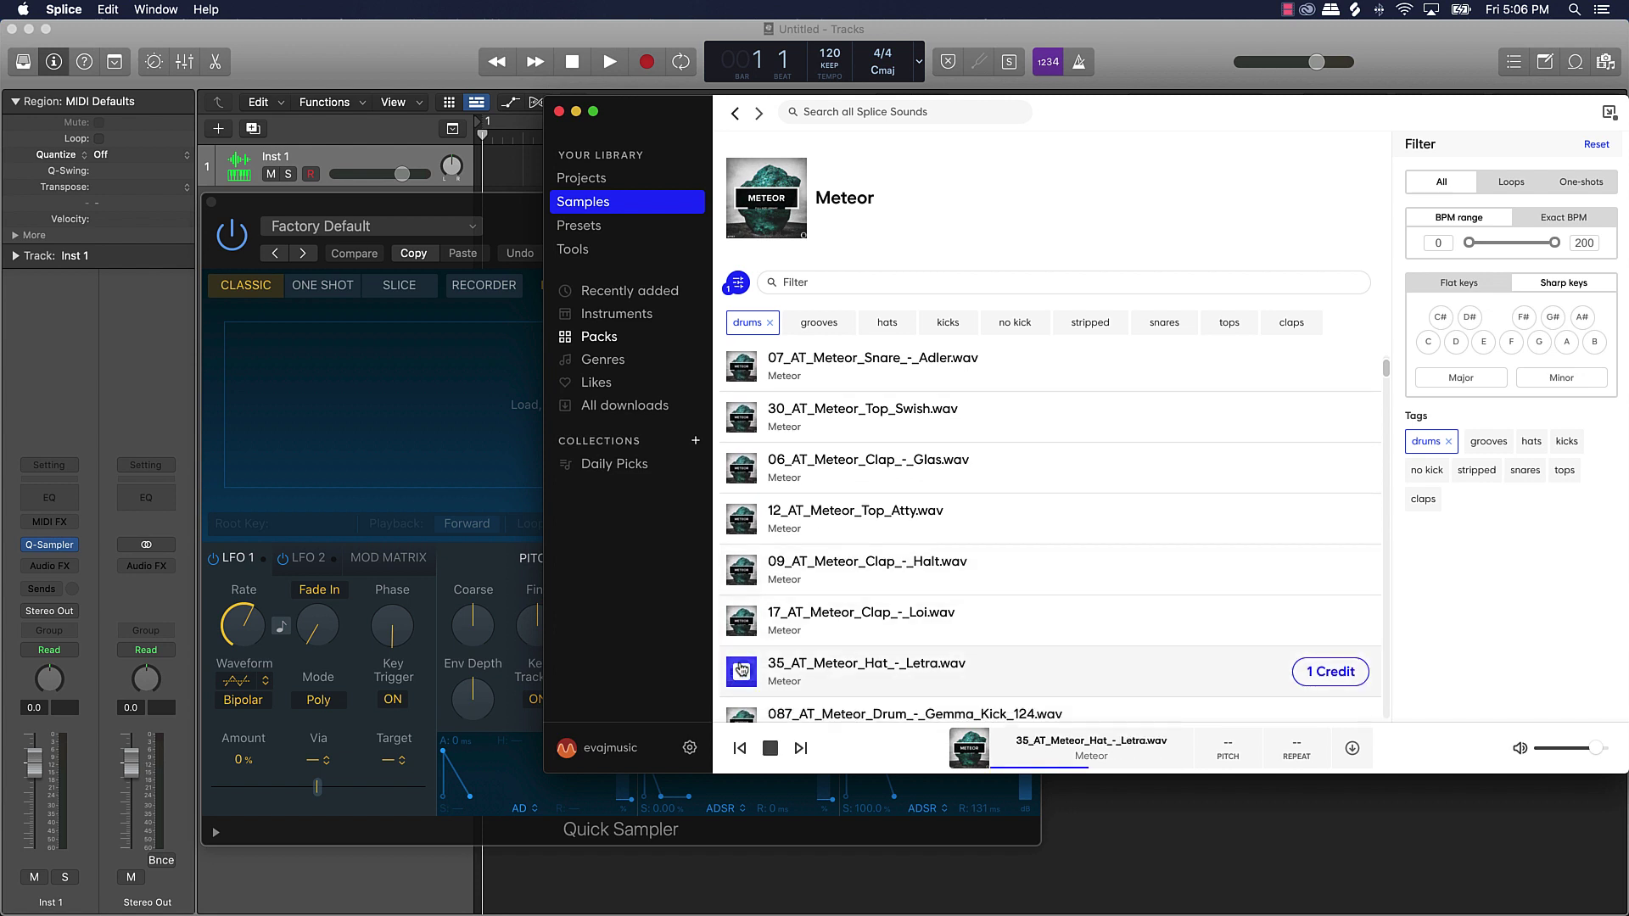
{"action": "left_click", "coordinate": [744, 571]}
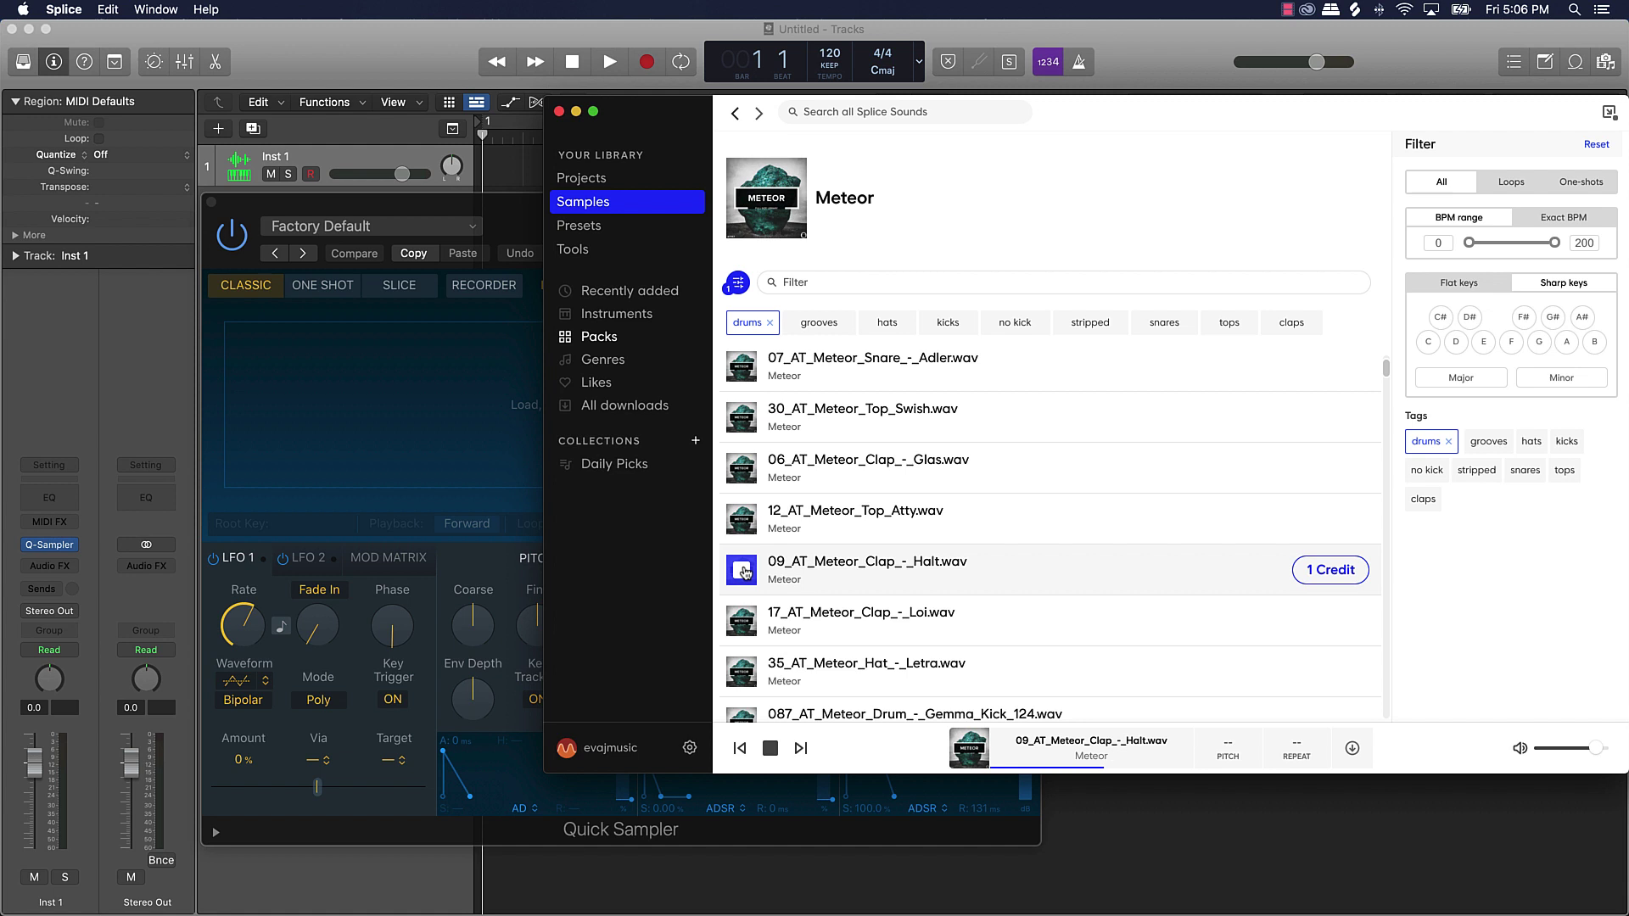
Step: Download 09_AT_Meteor_Clap_-_Halt.wav for 1 credit and load it into Quick Sampler in Logic Pro X
{"action": "left_click", "coordinate": [1325, 574]}
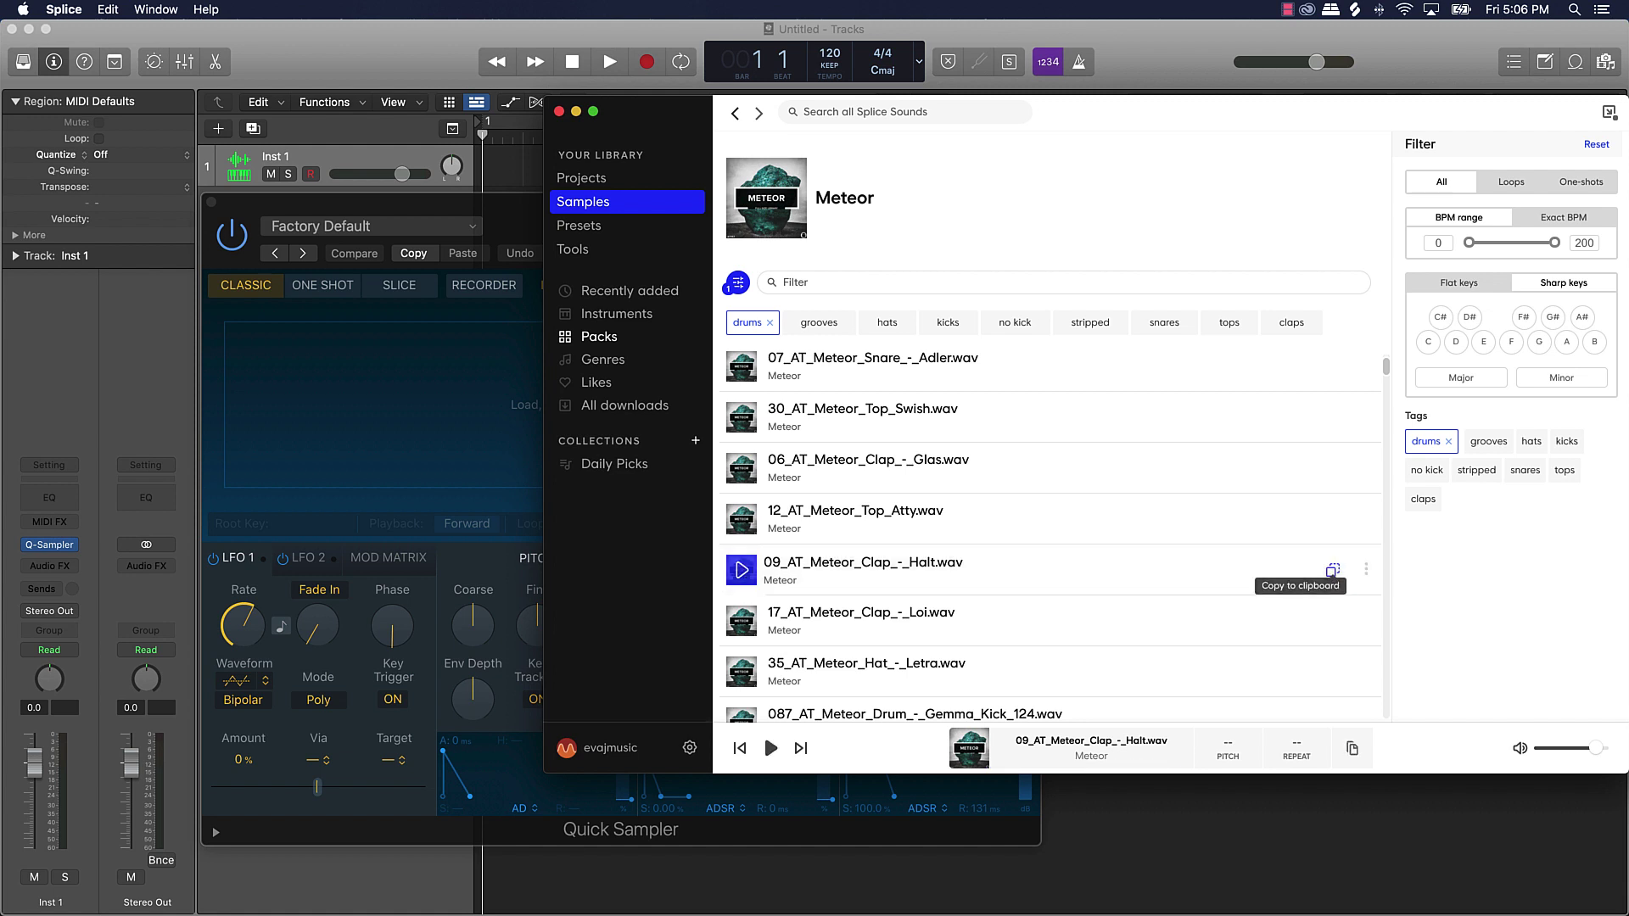
{"action": "left_click_drag", "start_coordinate": [1189, 582], "coordinate": [360, 389]}
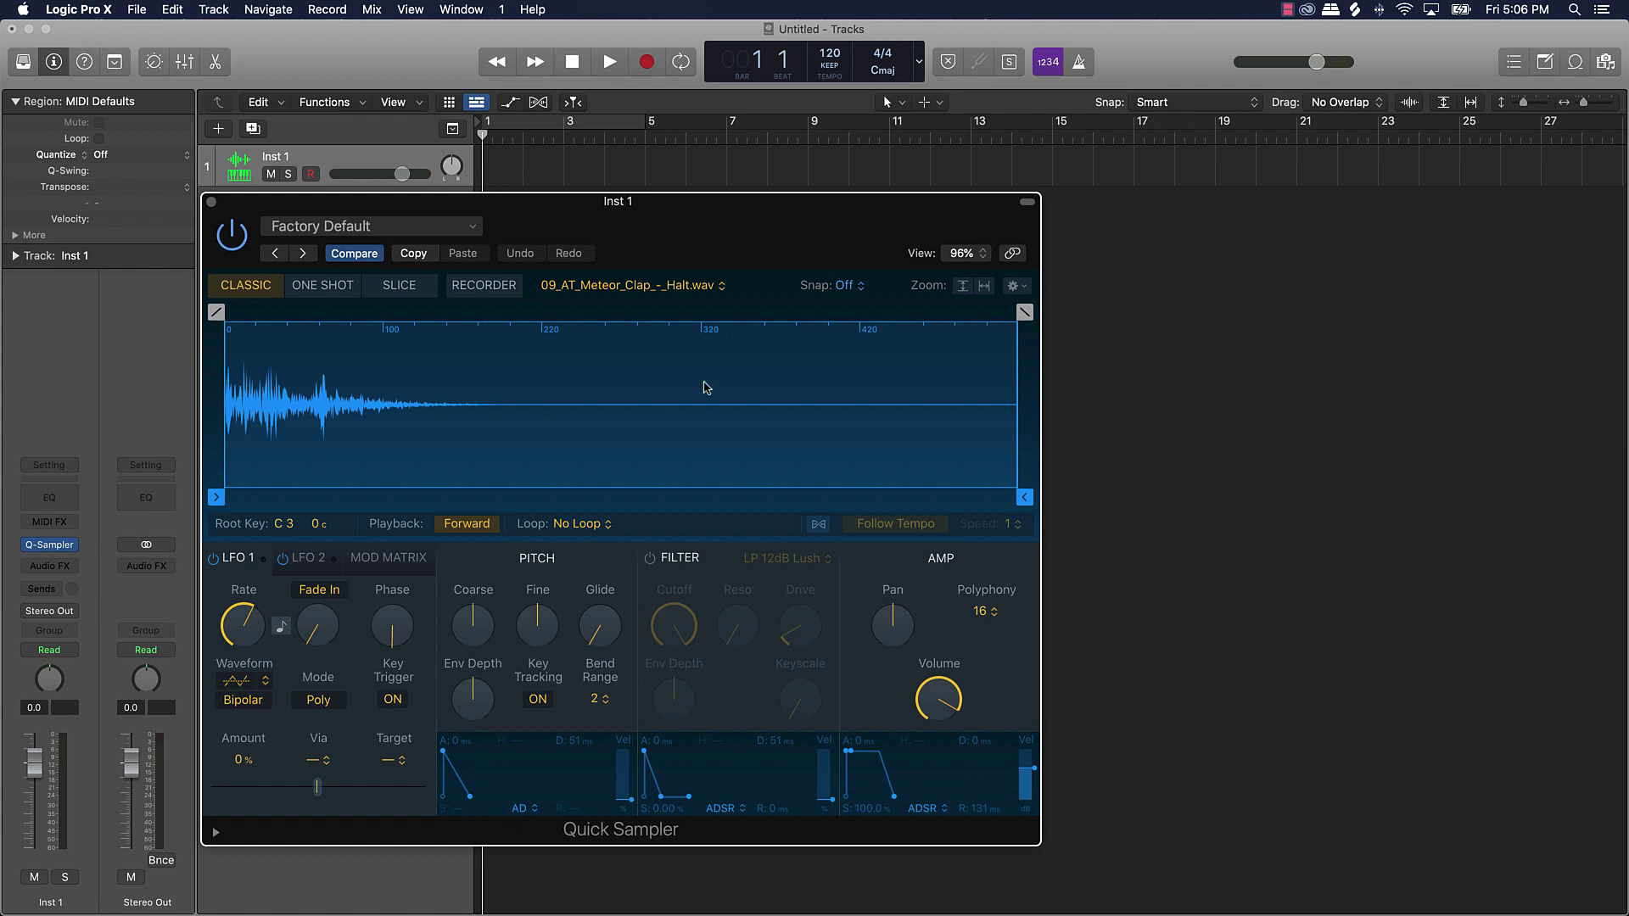
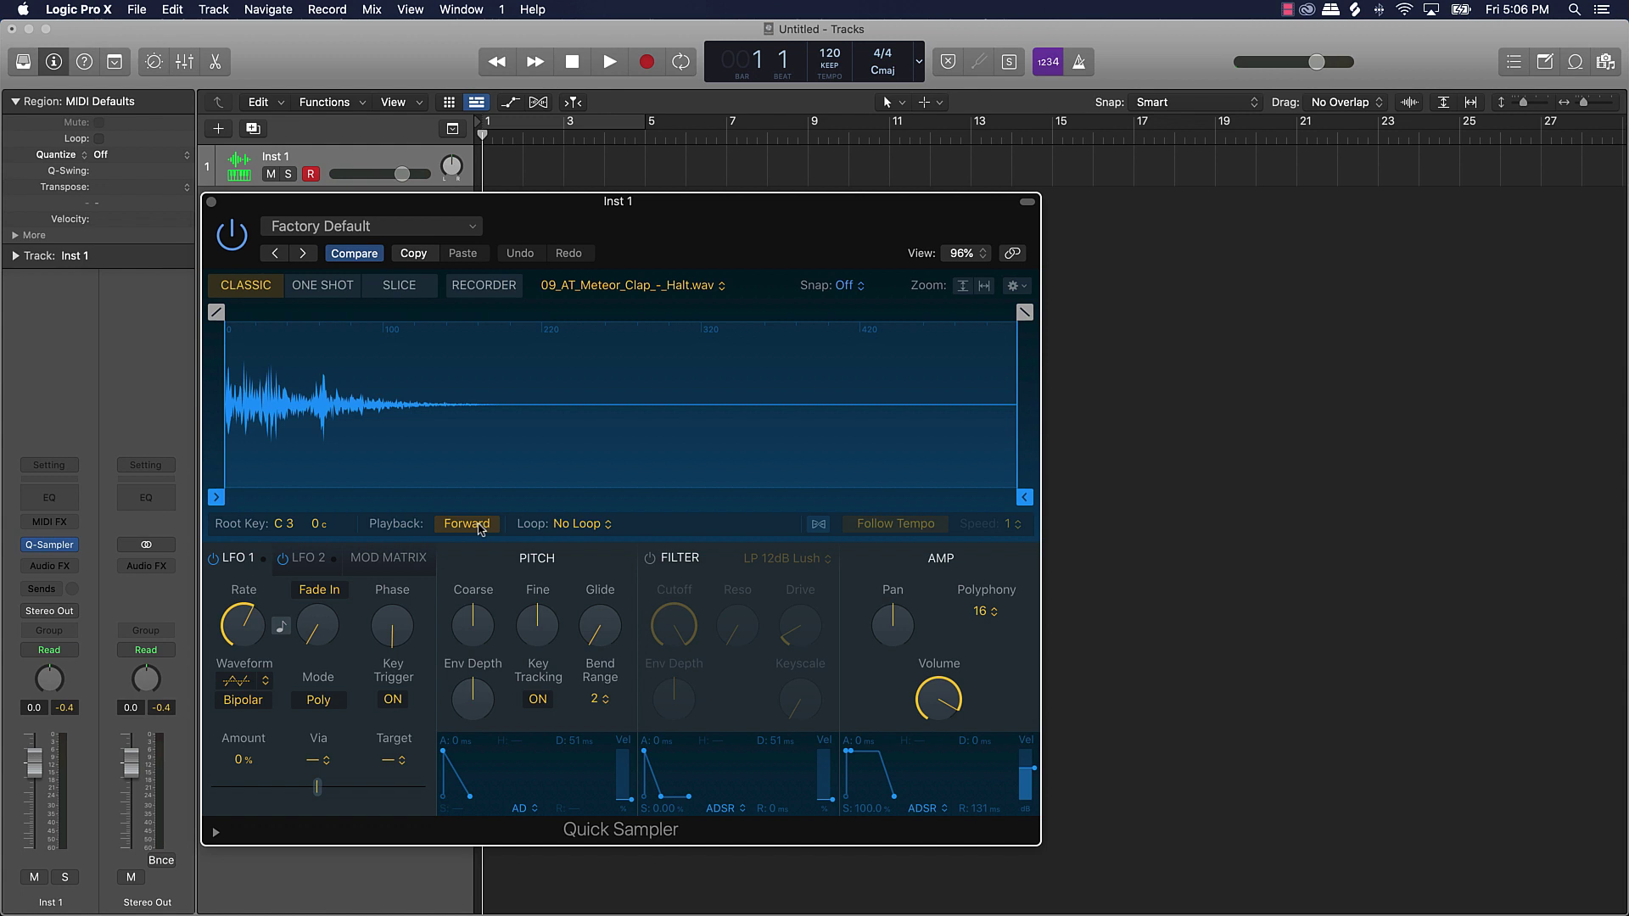
Step: Try reverse playback on the clap sample, return it to forward, and check the loop options while keeping No Loop
{"action": "left_click", "coordinate": [481, 525]}
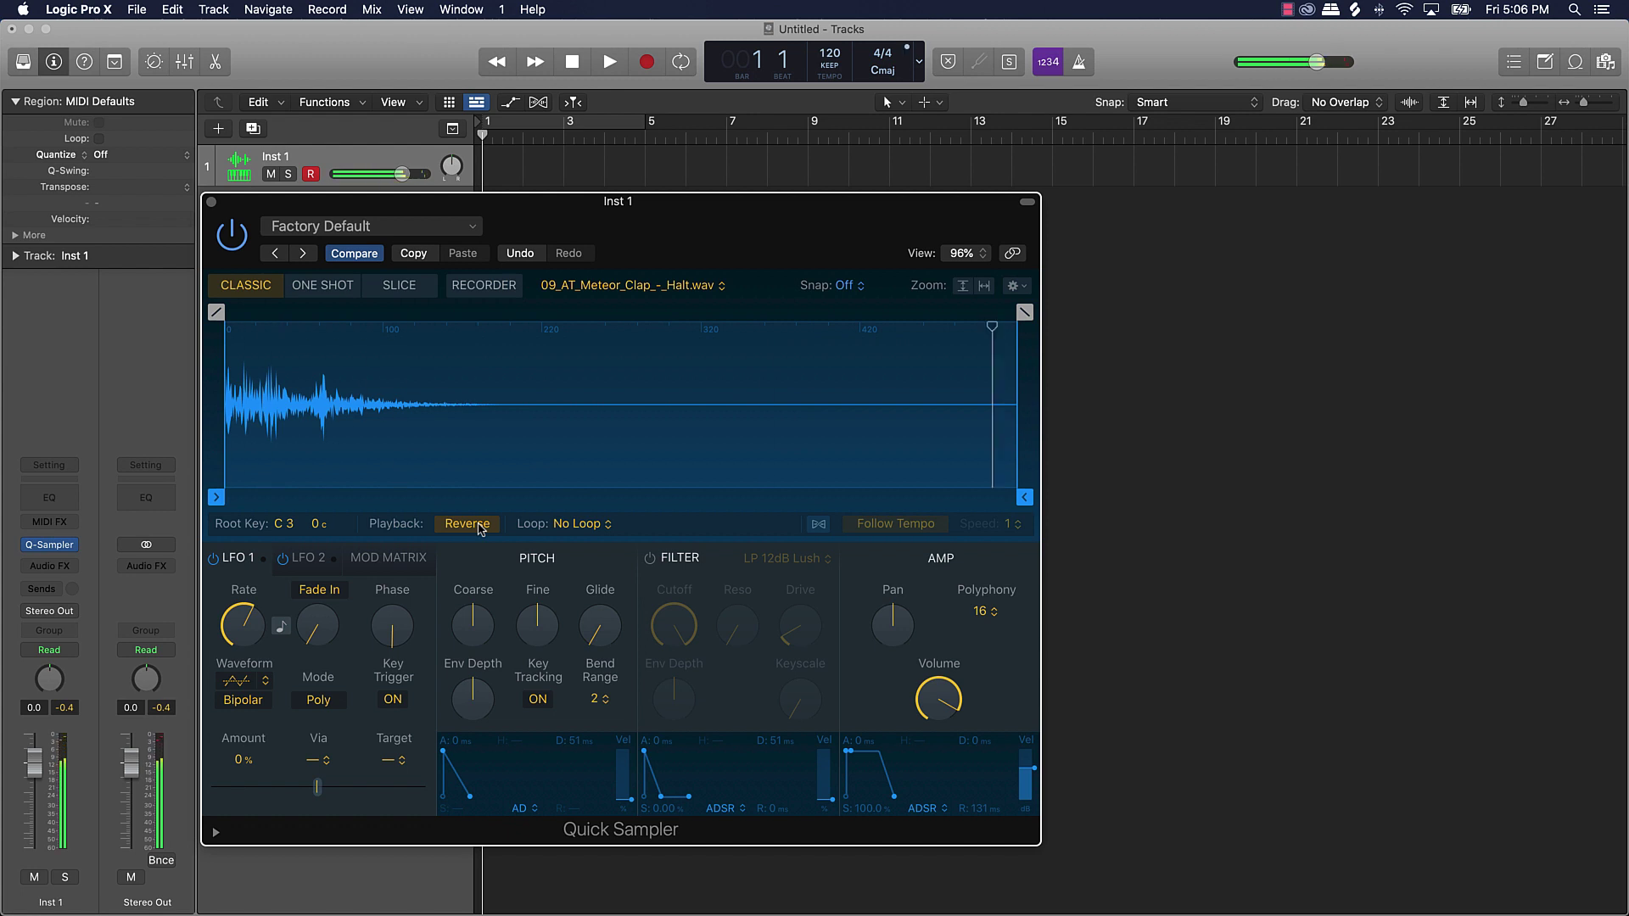
{"action": "left_click", "coordinate": [481, 526]}
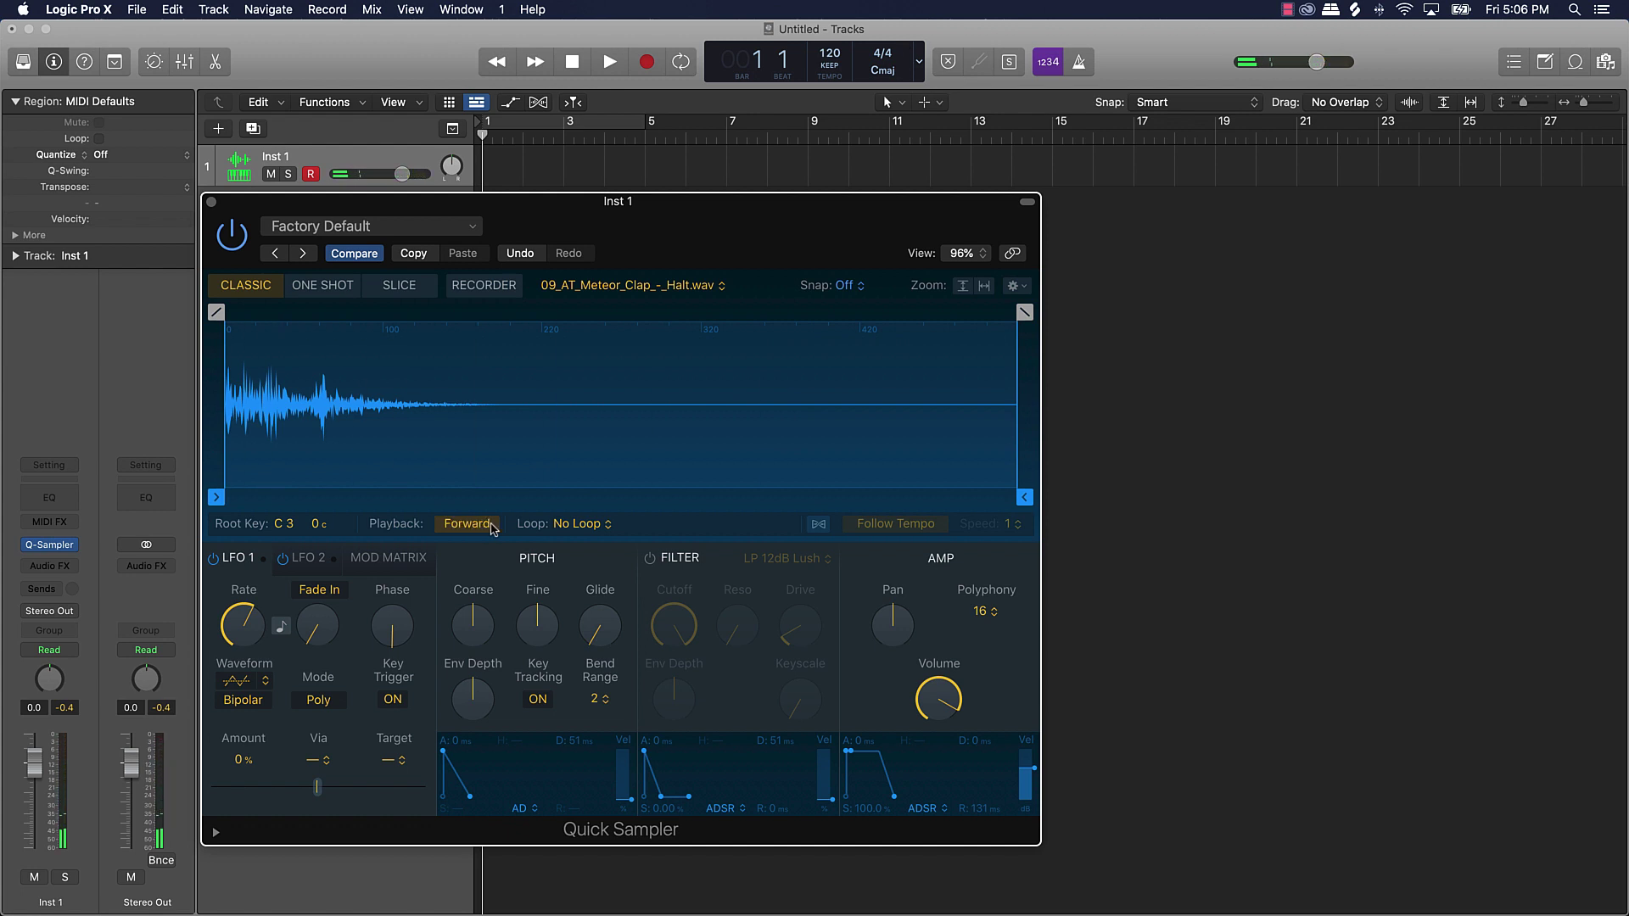
{"action": "left_click", "coordinate": [591, 525]}
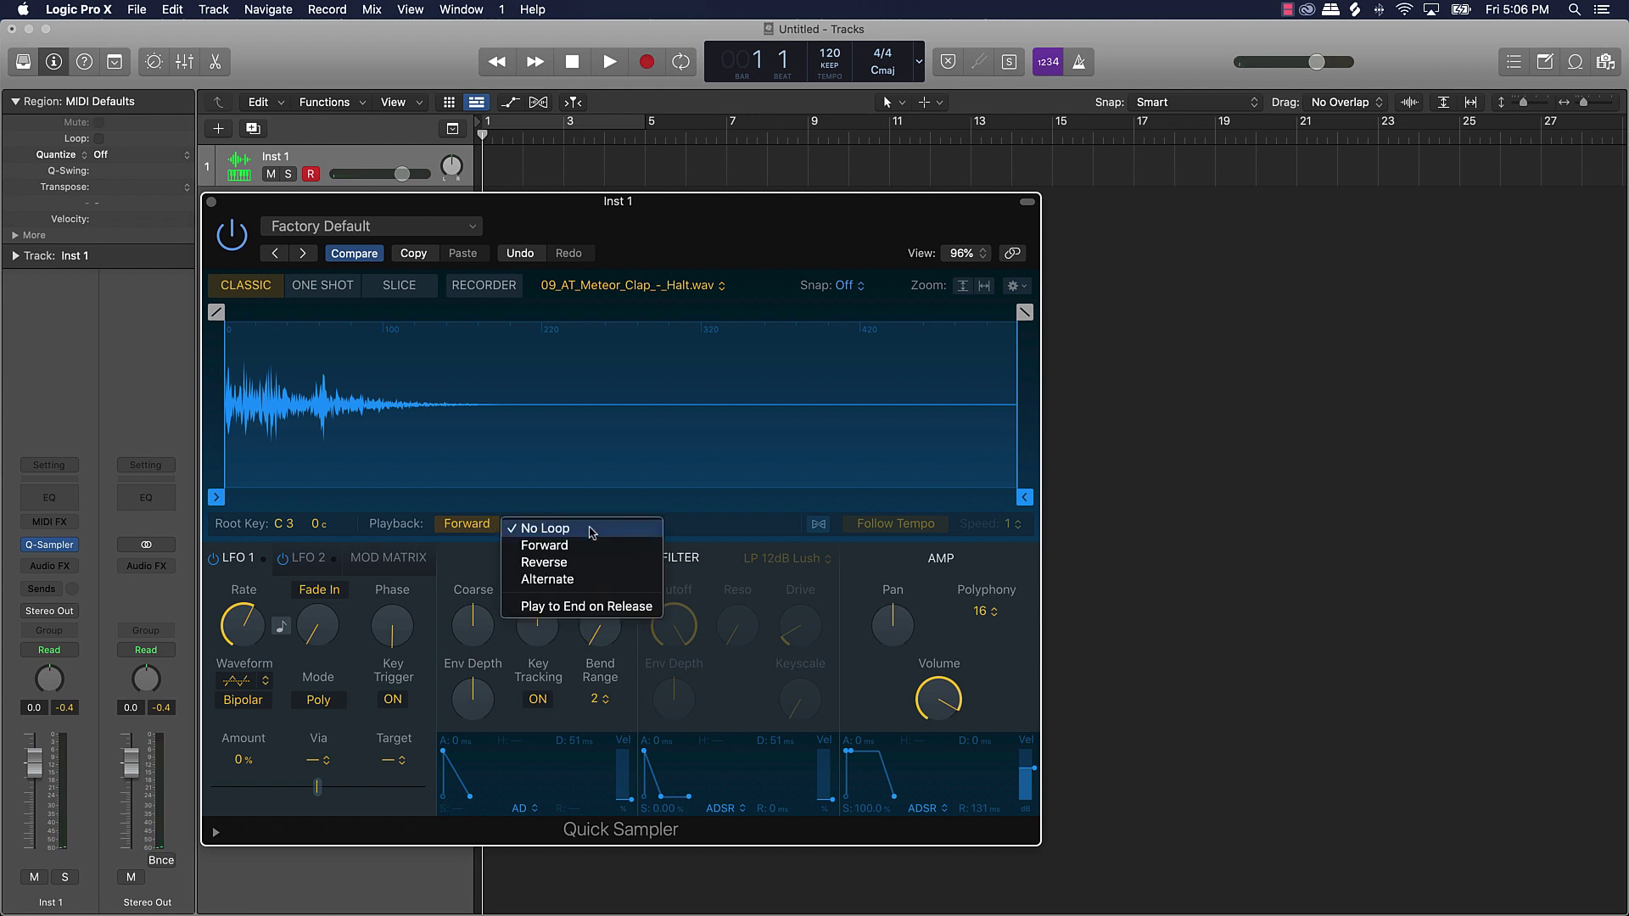
{"action": "left_click", "coordinate": [595, 530]}
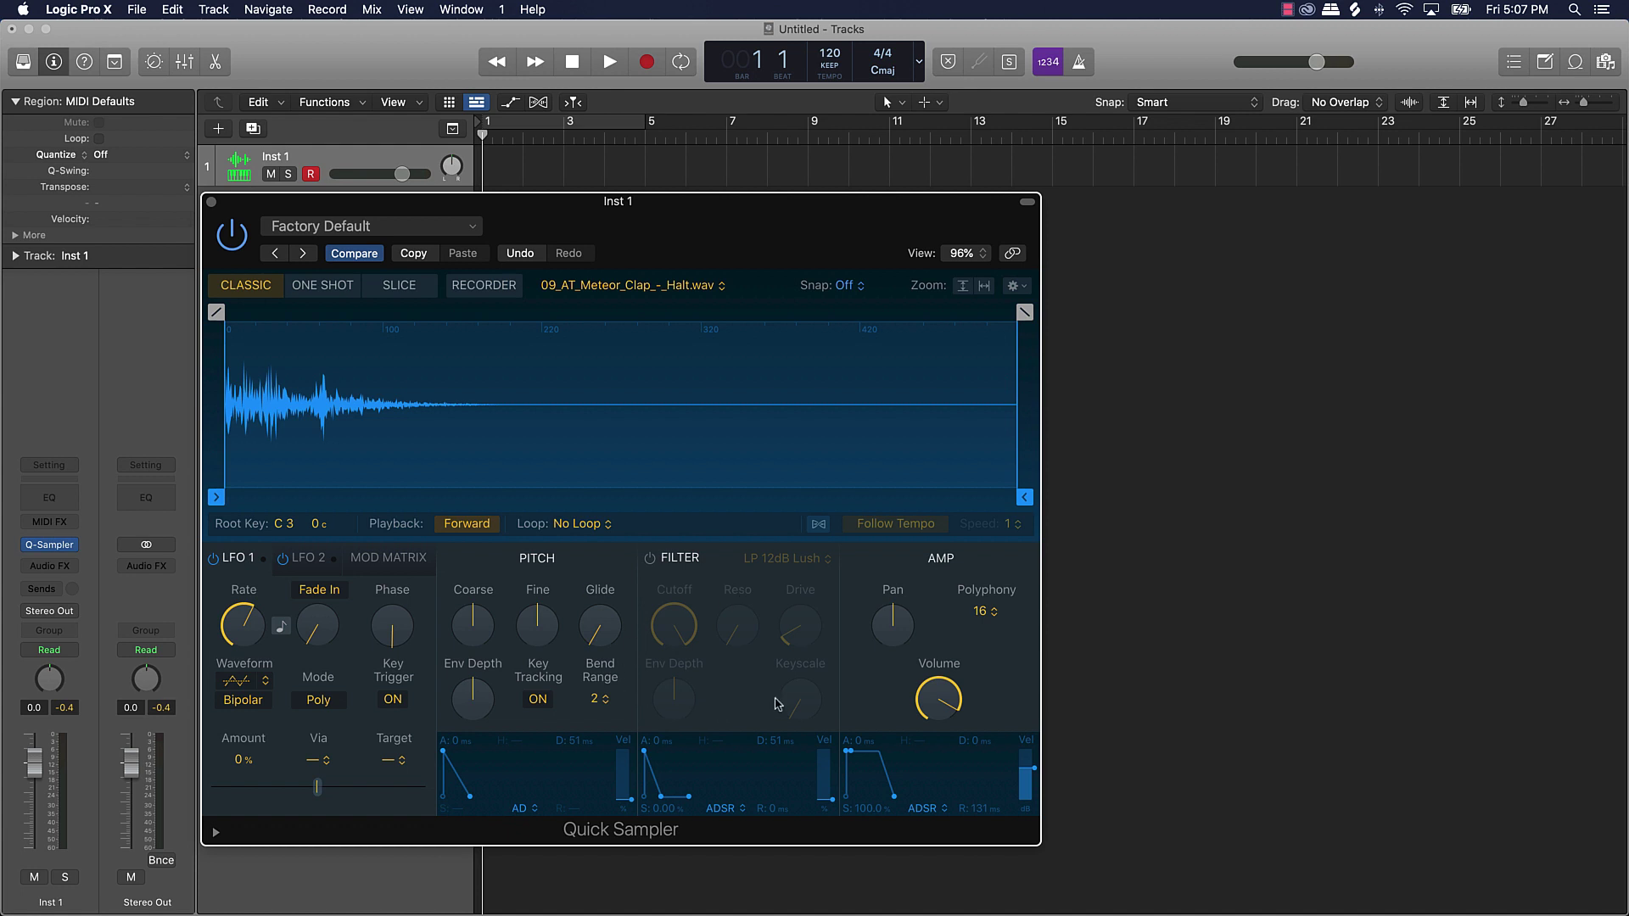
Step: Raise Quick Sampler's amp volume to its maximum
{"action": "mouse_move", "coordinate": [932, 709]}
{"action": "left_click_drag", "start_coordinate": [939, 710], "coordinate": [944, 668]}
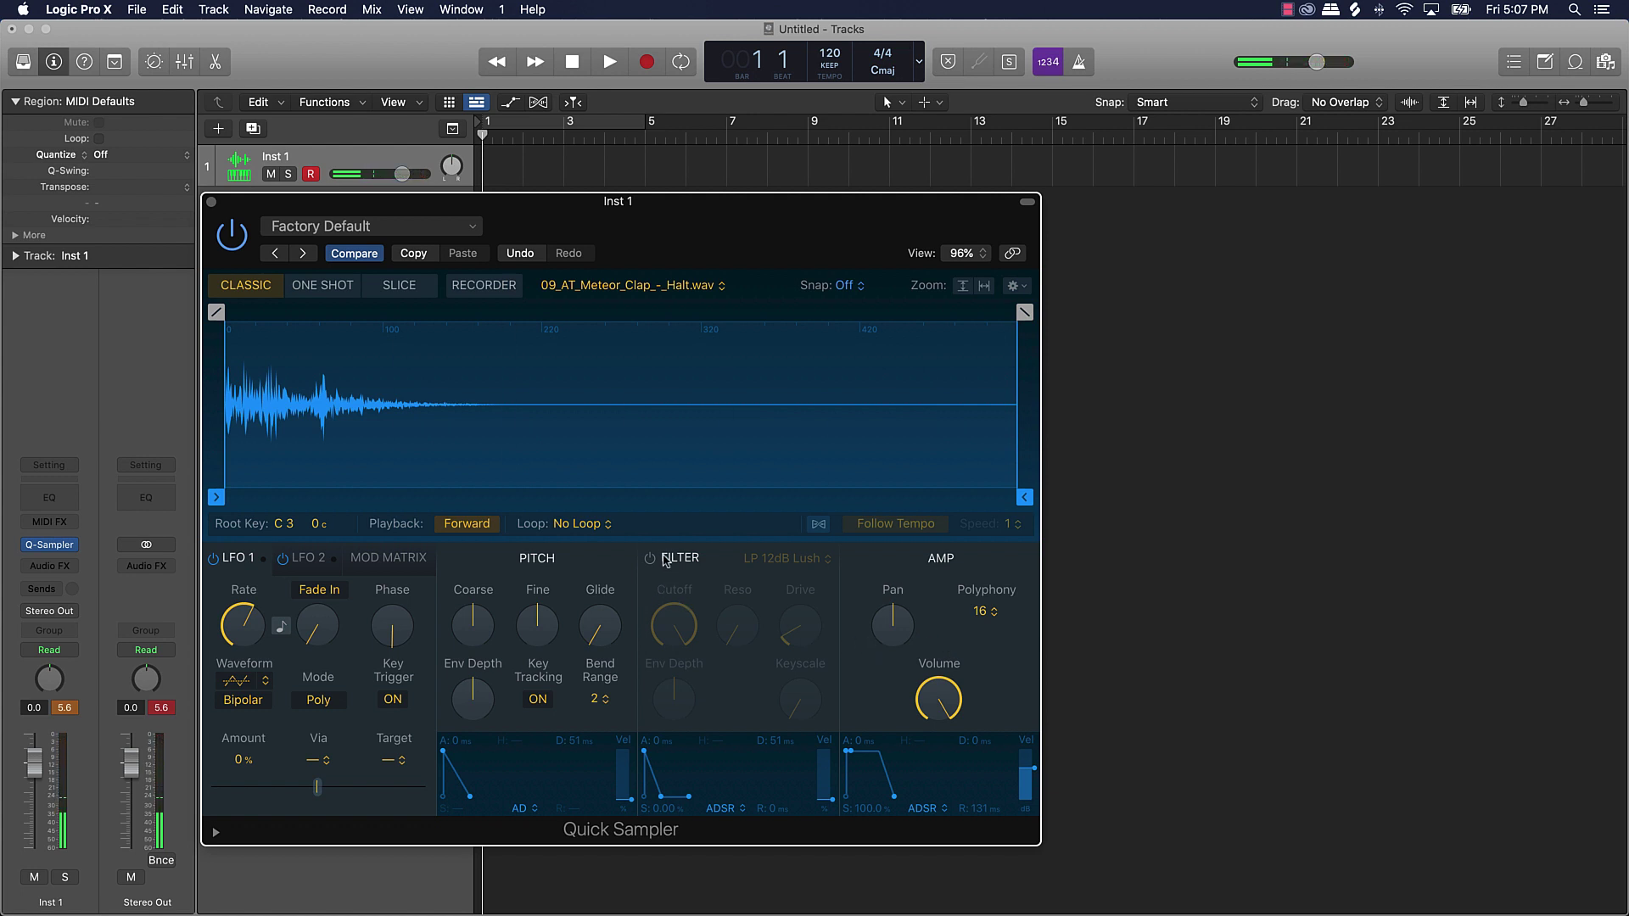
Step: Enable the sampler's LP 12dB Lush filter, try a lower cutoff, and return the cutoff to fully open
{"action": "left_click", "coordinate": [649, 559]}
{"action": "left_click_drag", "start_coordinate": [674, 625], "coordinate": [674, 689]}
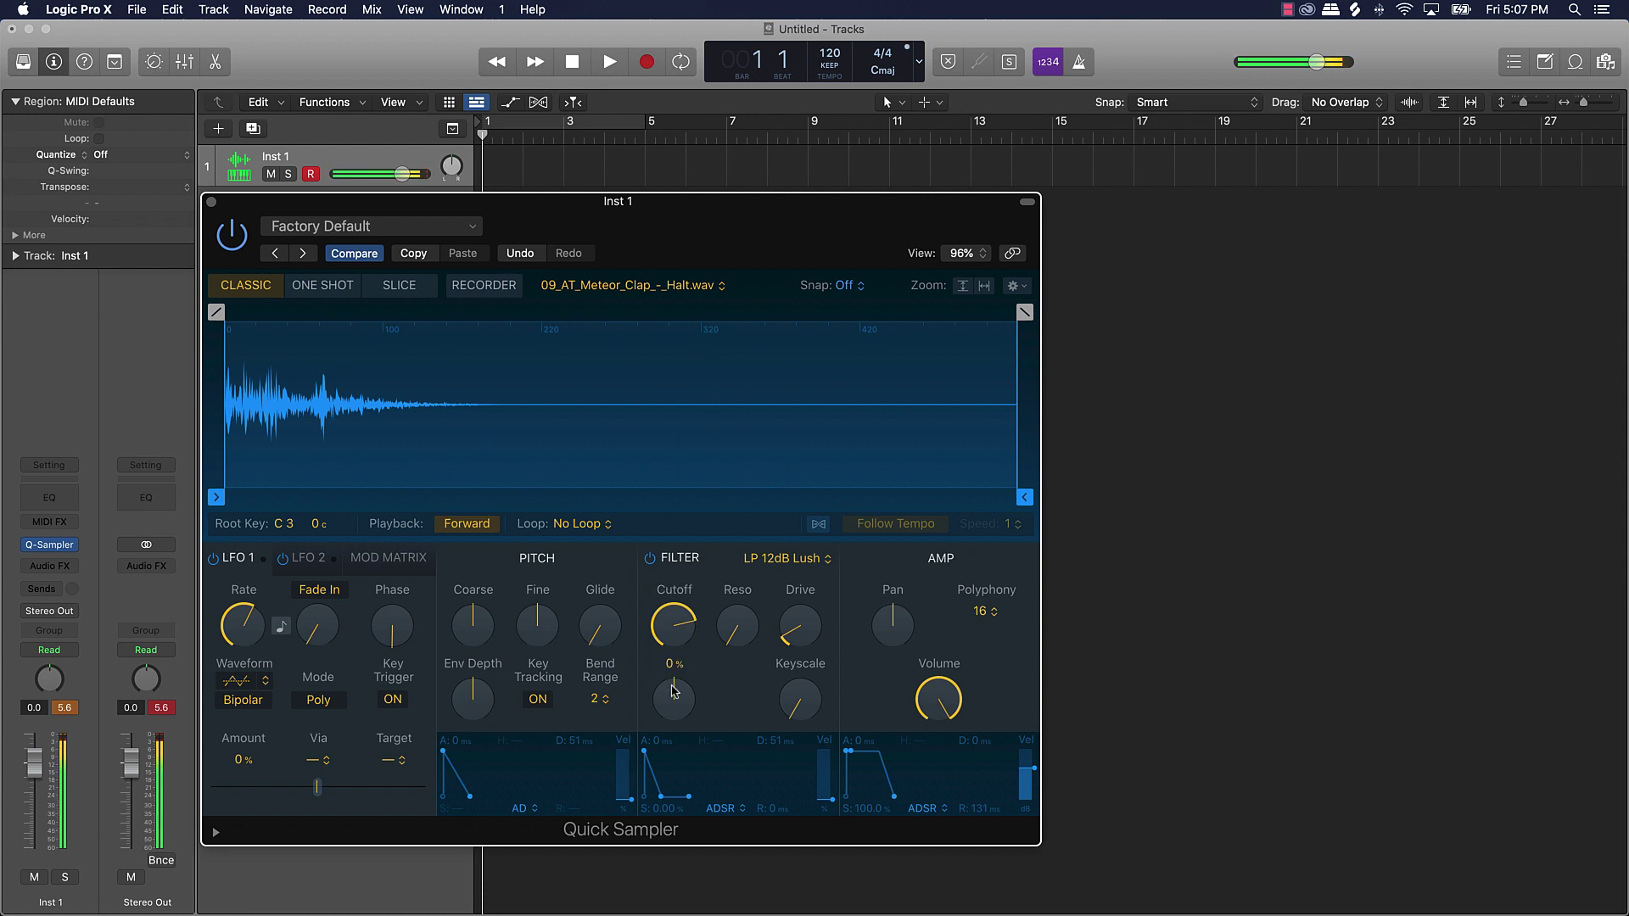
{"action": "left_click_drag", "start_coordinate": [675, 632], "coordinate": [690, 522]}
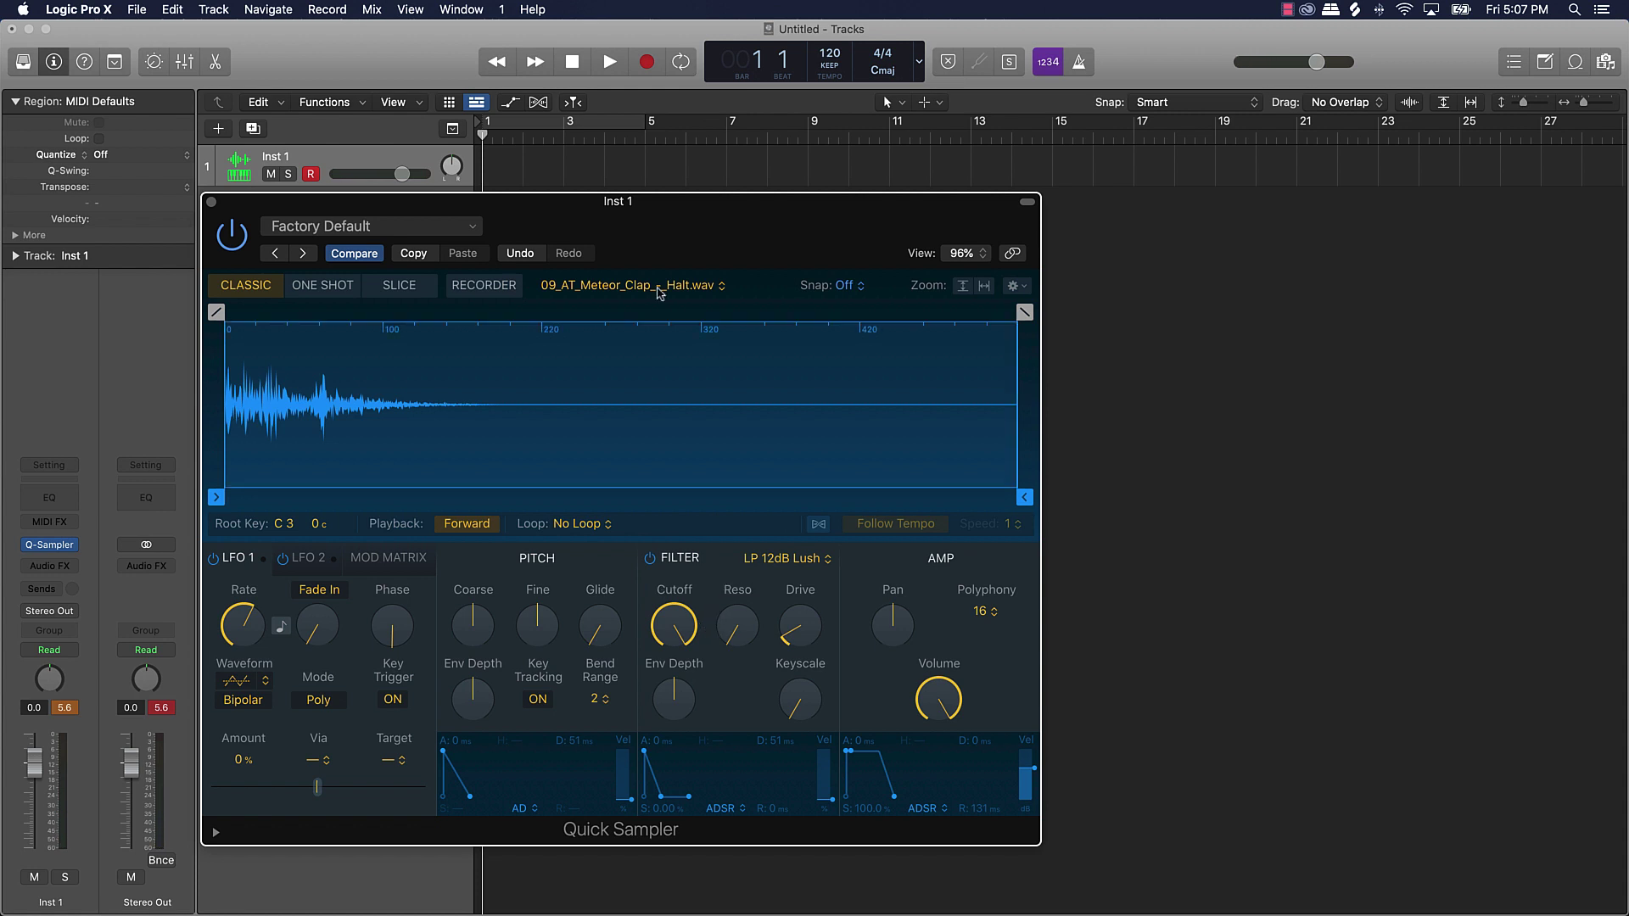
{"action": "left_click_drag", "start_coordinate": [682, 228], "coordinate": [1030, 233]}
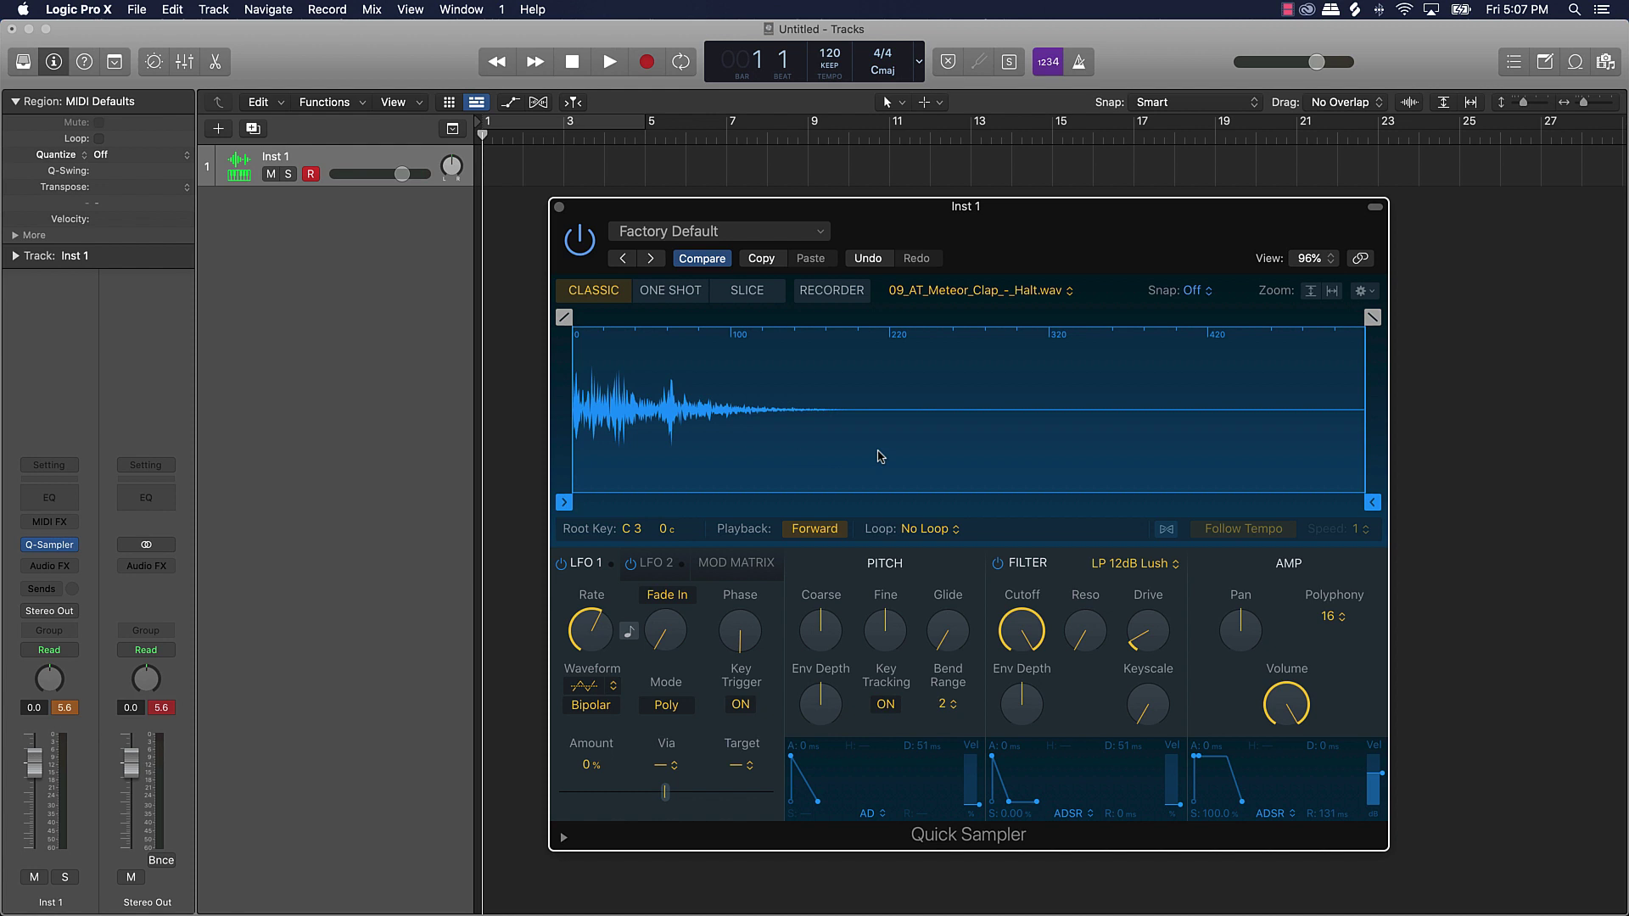
Step: Save the current Quick Sampler setting as "meteor clap" and close the plug-in window
{"action": "left_click", "coordinate": [709, 235]}
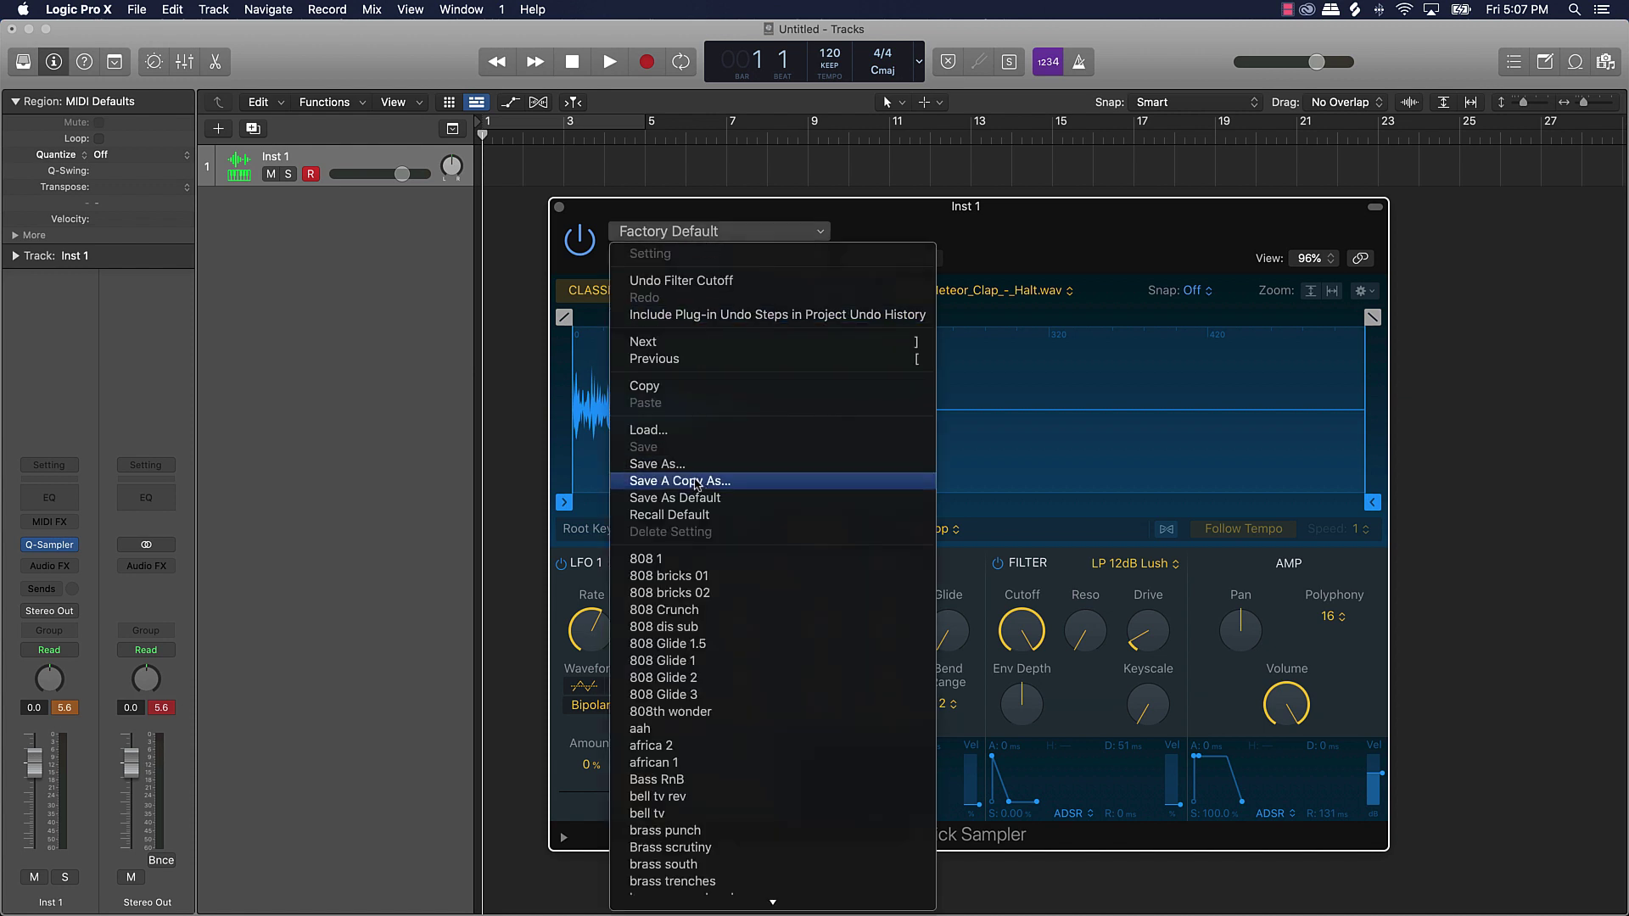
{"action": "left_click", "coordinate": [676, 465]}
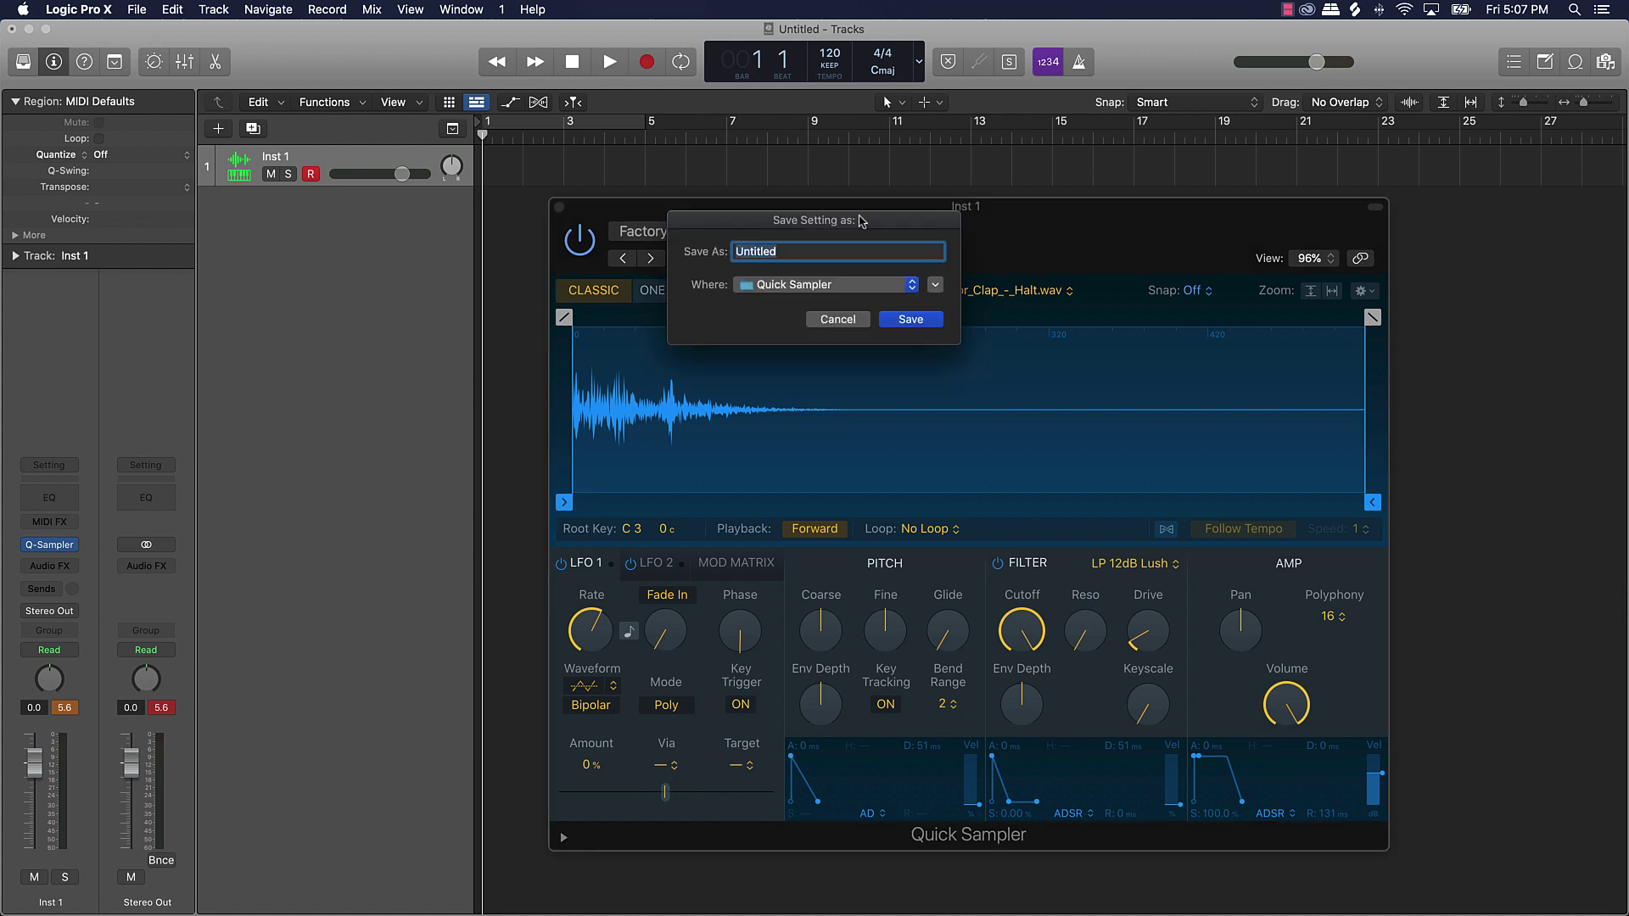
{"action": "type", "text": "meteor clap"}
{"action": "key", "text": "Return"}
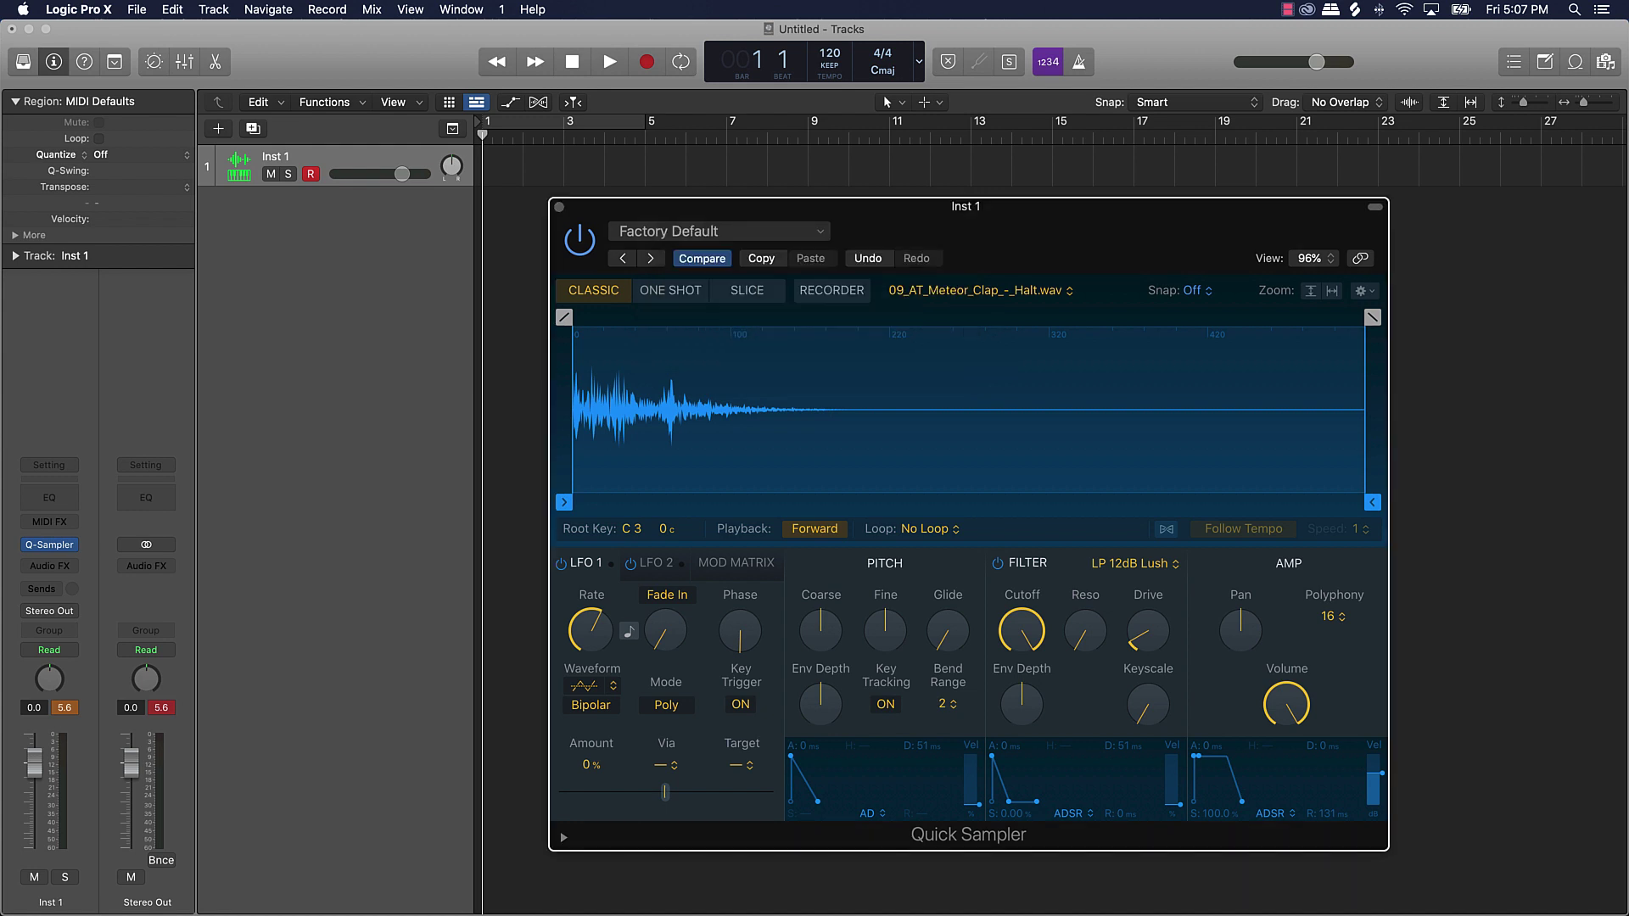
{"action": "left_click", "coordinate": [560, 208]}
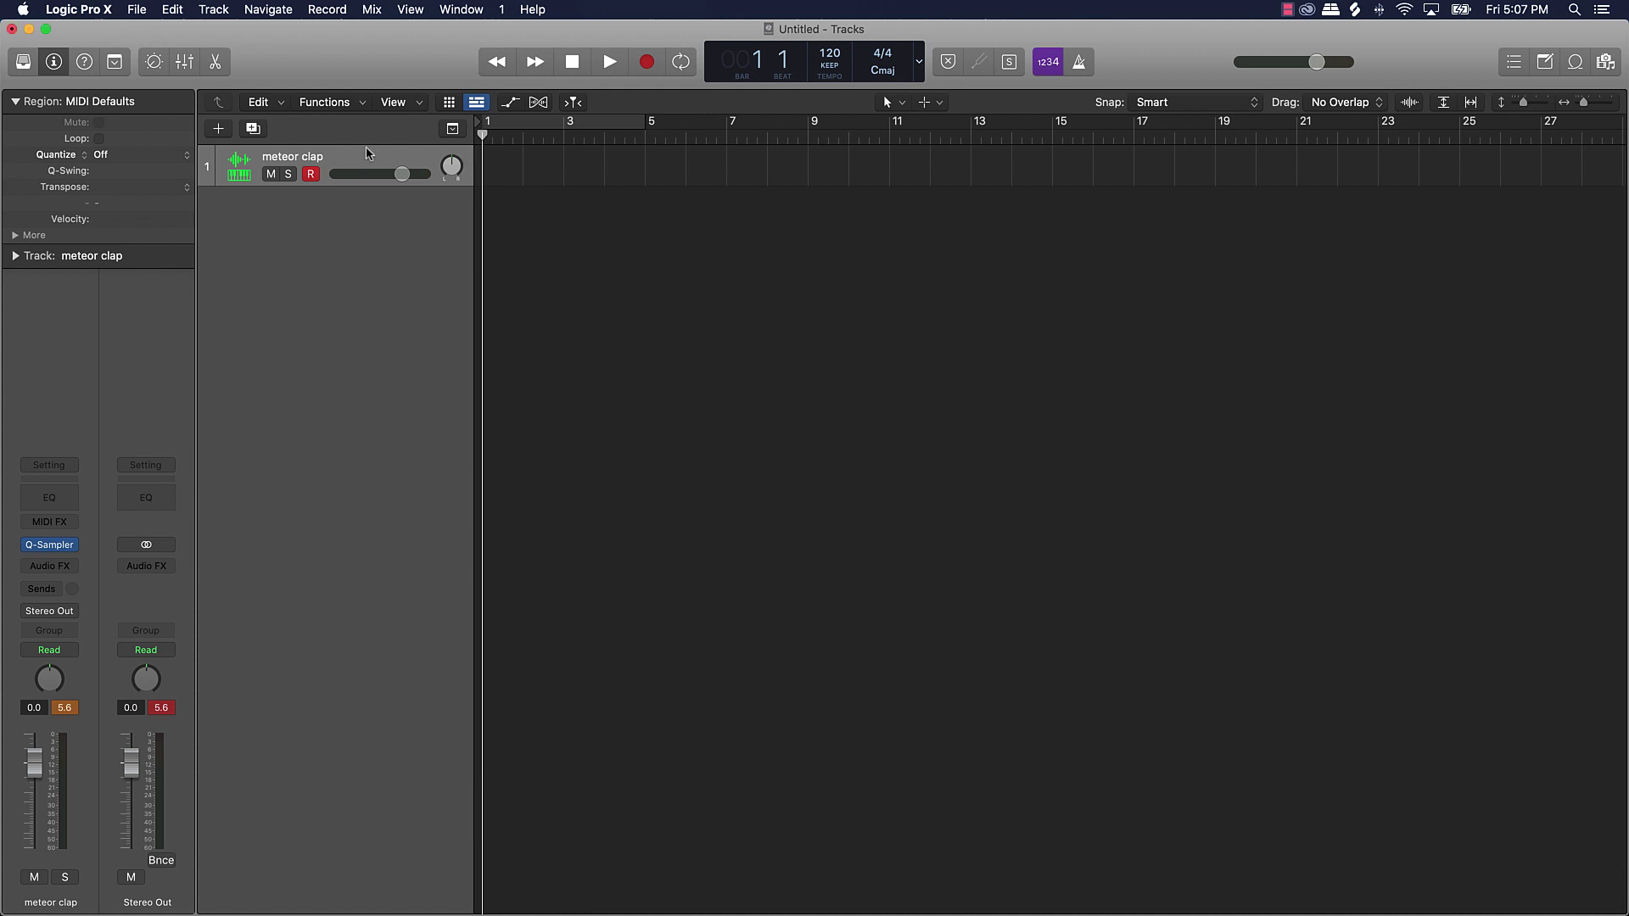
Step: Replace the track with a new Quick Sampler instrument track and load the saved meteor clap setting into it
{"action": "key", "text": "super+BackSpace"}
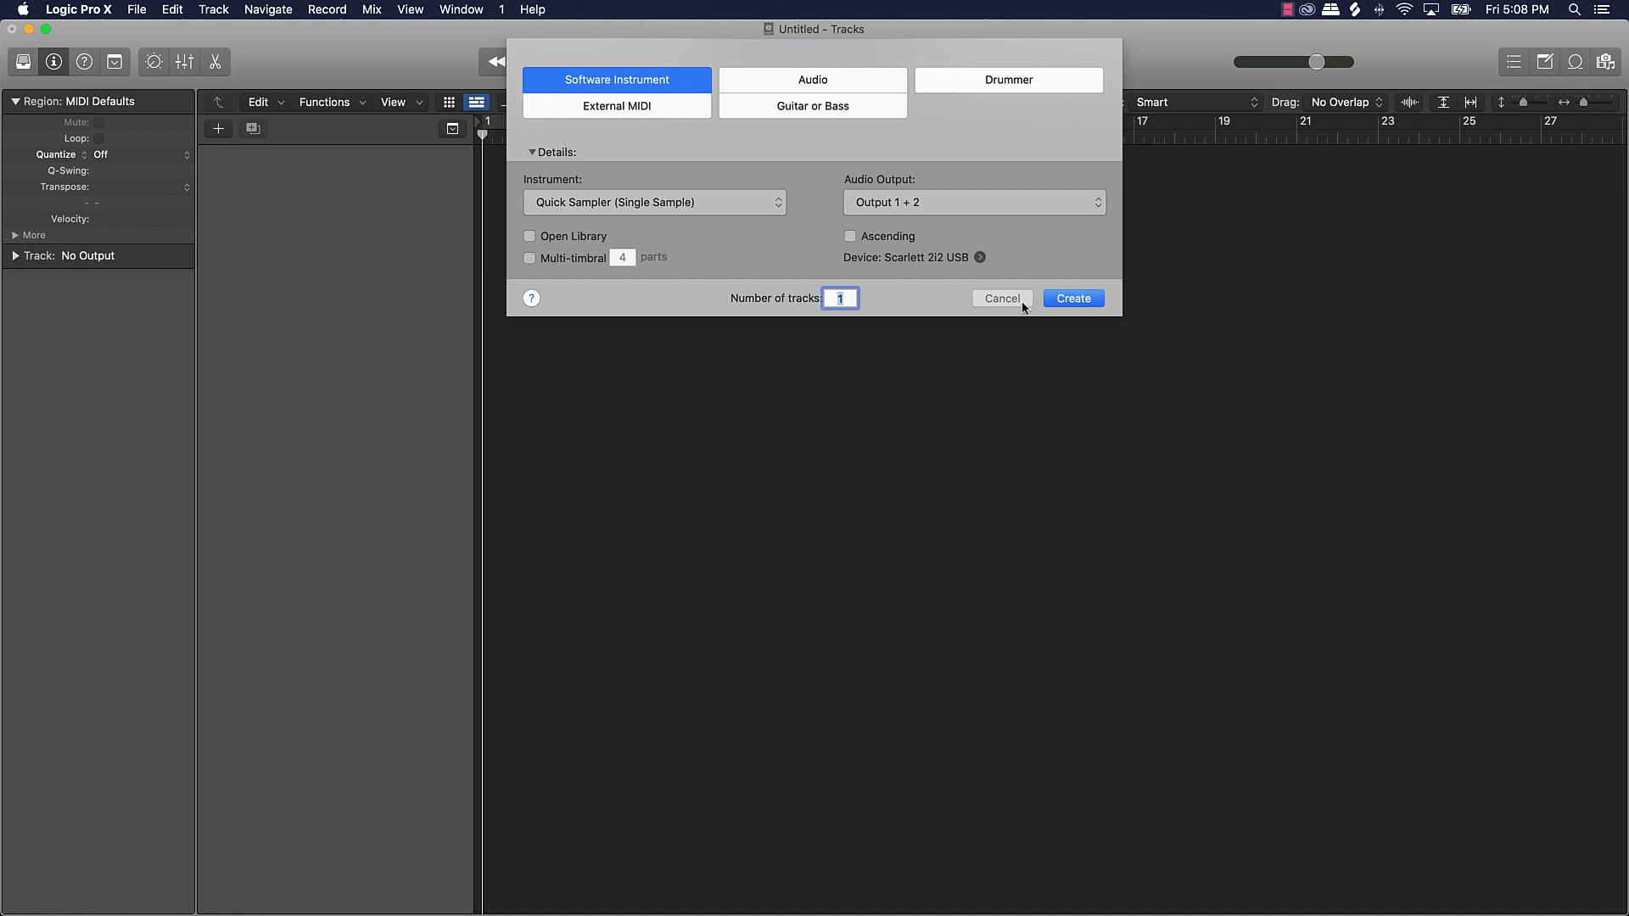
{"action": "left_click", "coordinate": [1098, 306]}
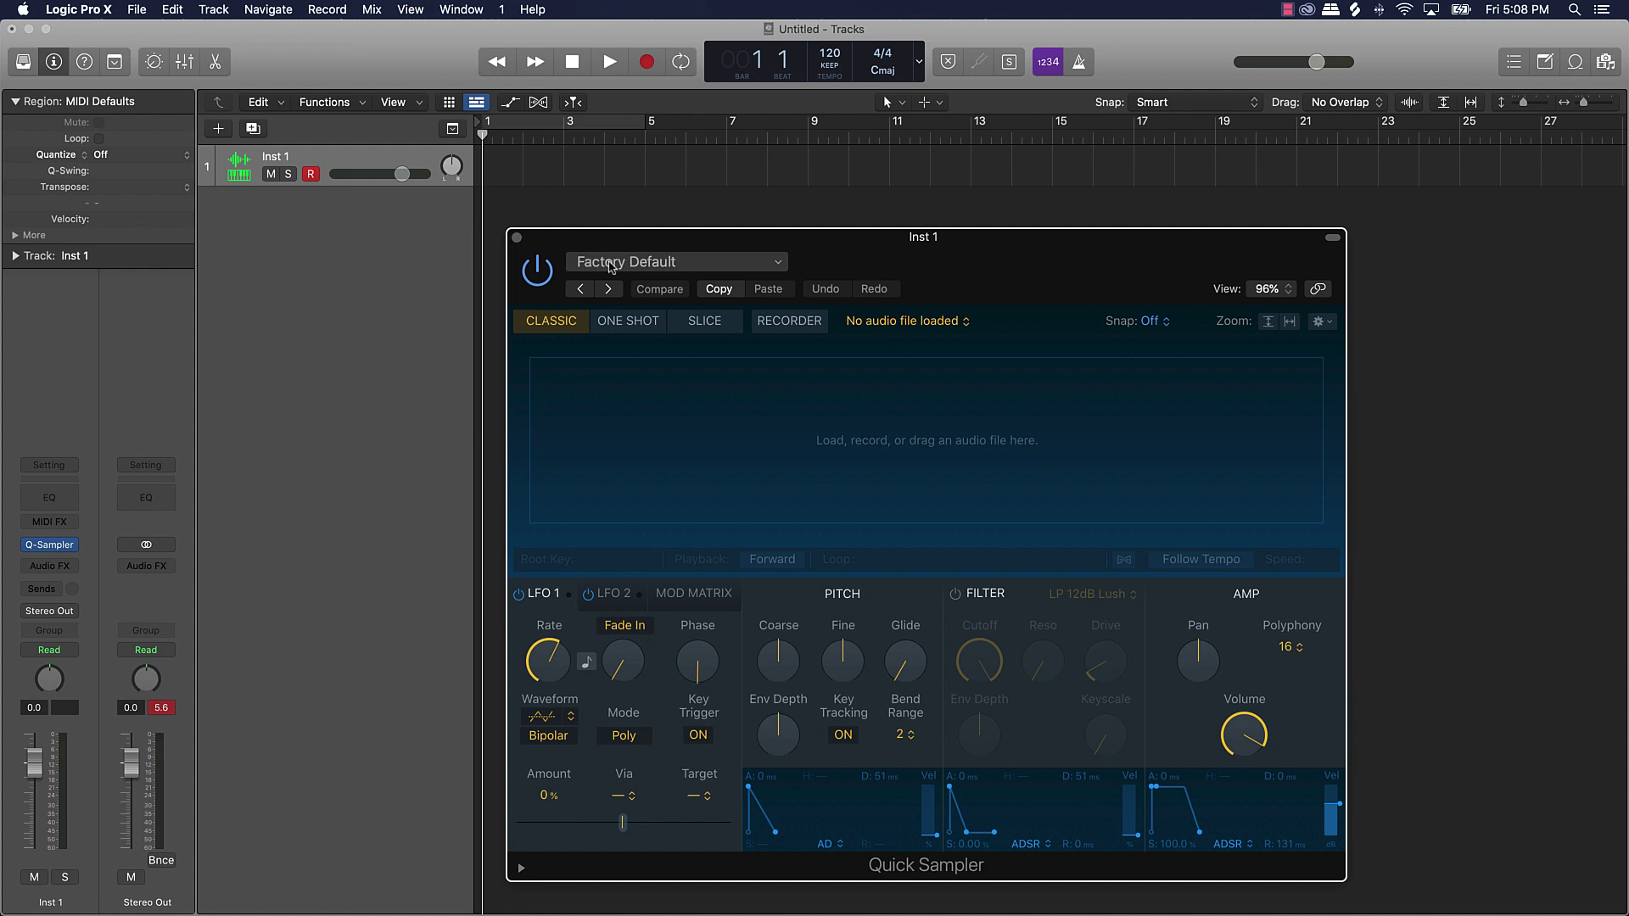
{"action": "left_click", "coordinate": [611, 267]}
{"action": "scroll", "coordinate": [648, 484], "scroll_direction": "down", "scroll_amount": 10}
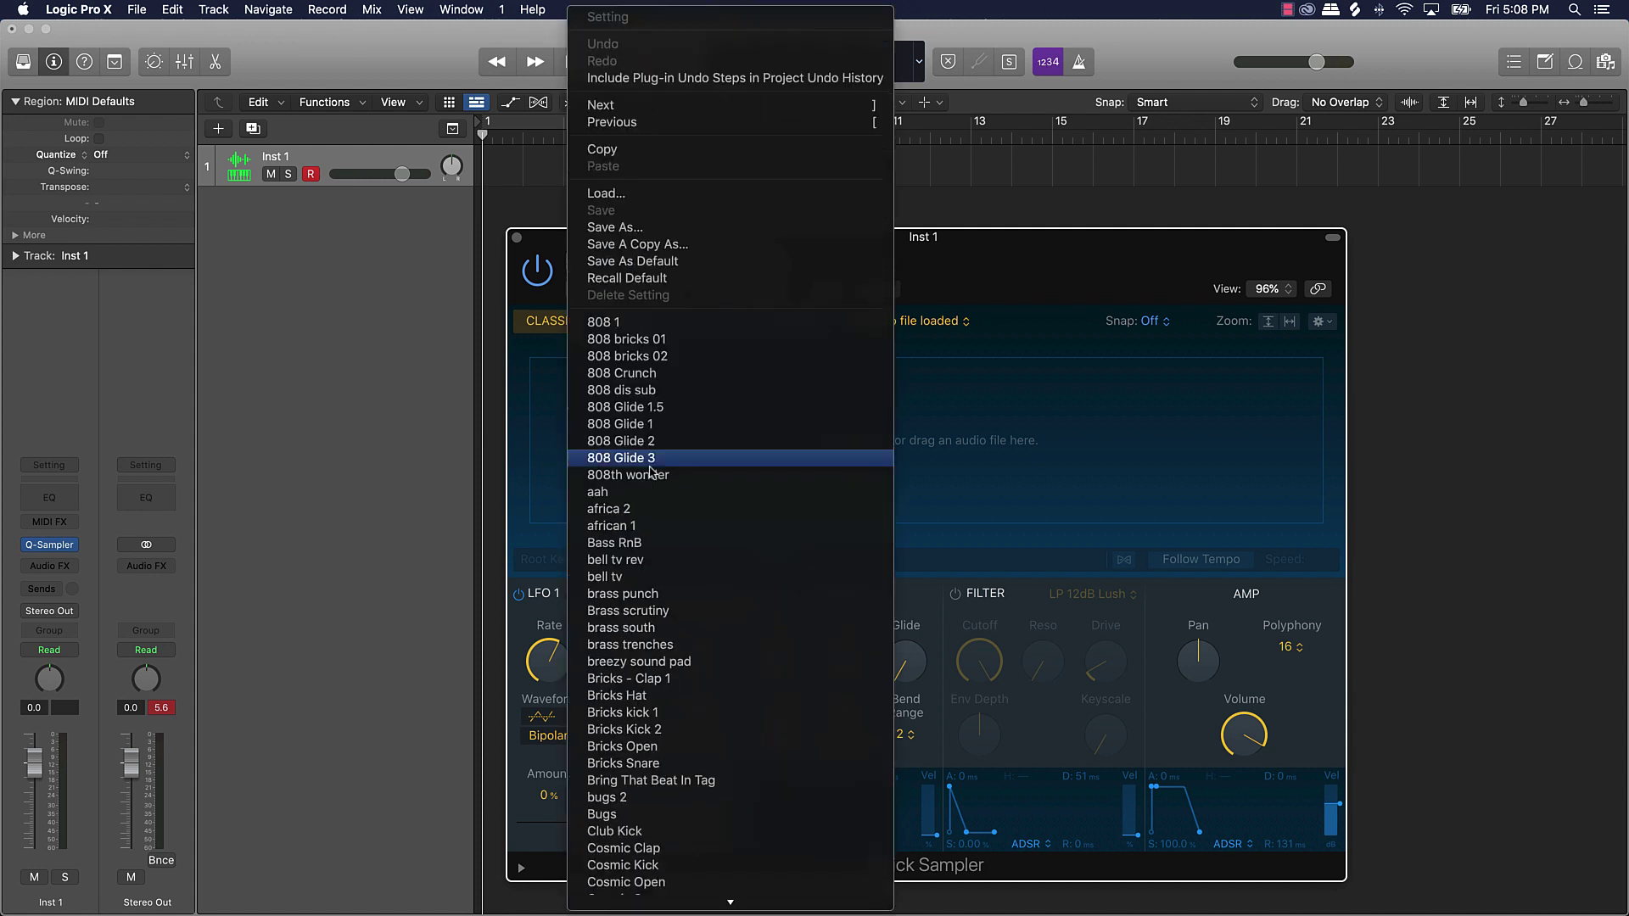
{"action": "scroll", "coordinate": [671, 509], "scroll_direction": "down", "scroll_amount": 15}
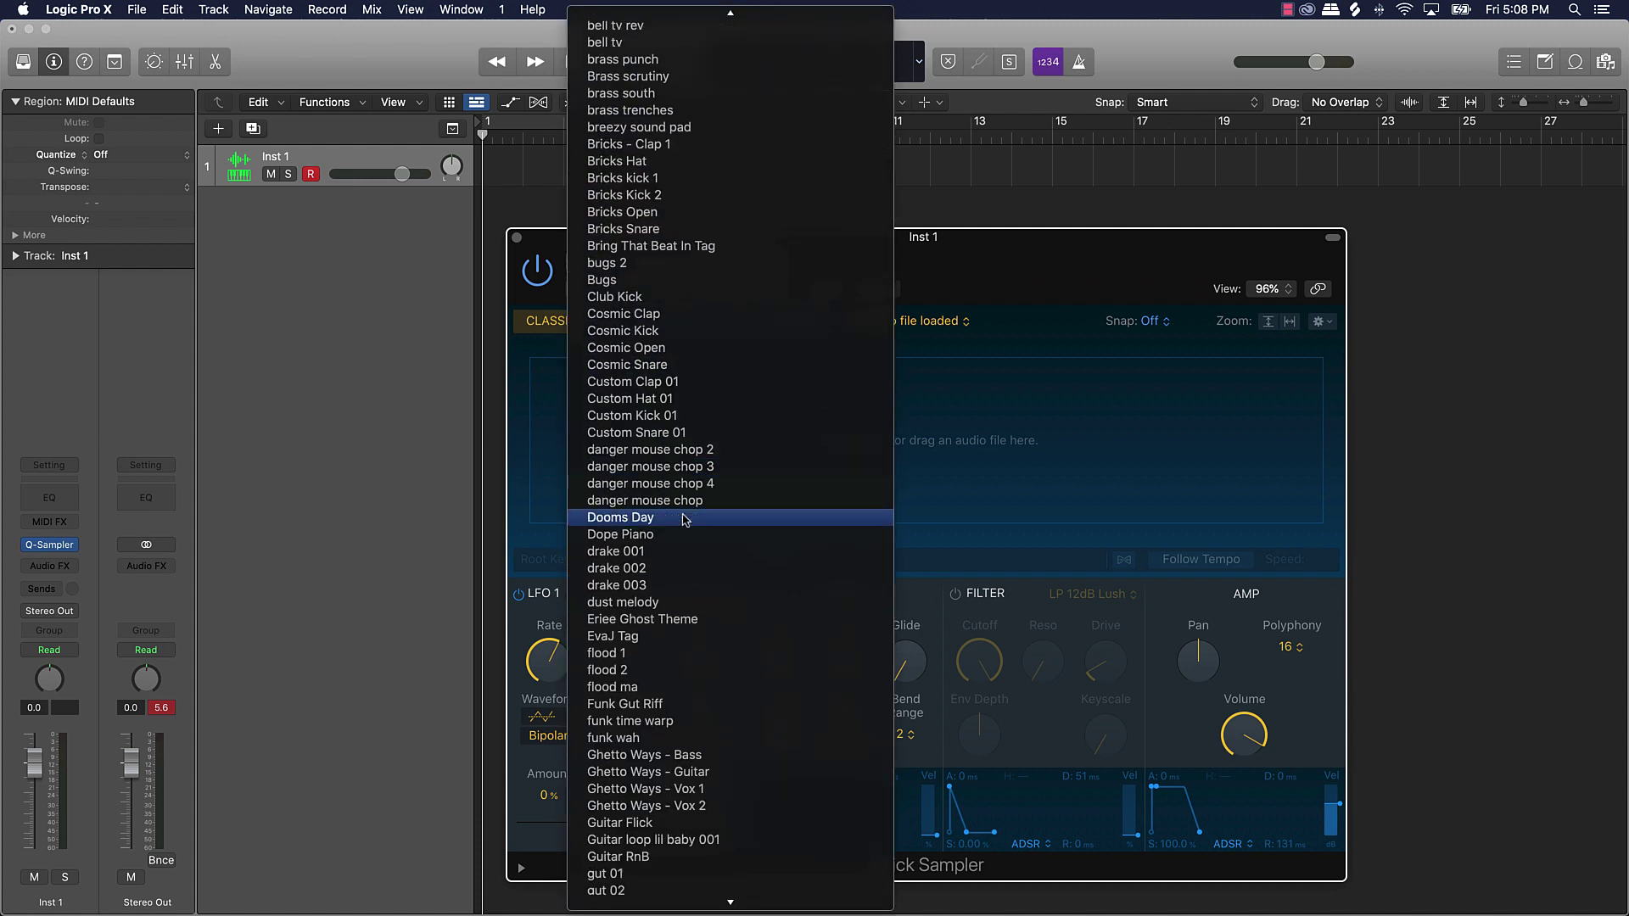
{"action": "scroll", "coordinate": [687, 520], "scroll_direction": "down", "scroll_amount": 15}
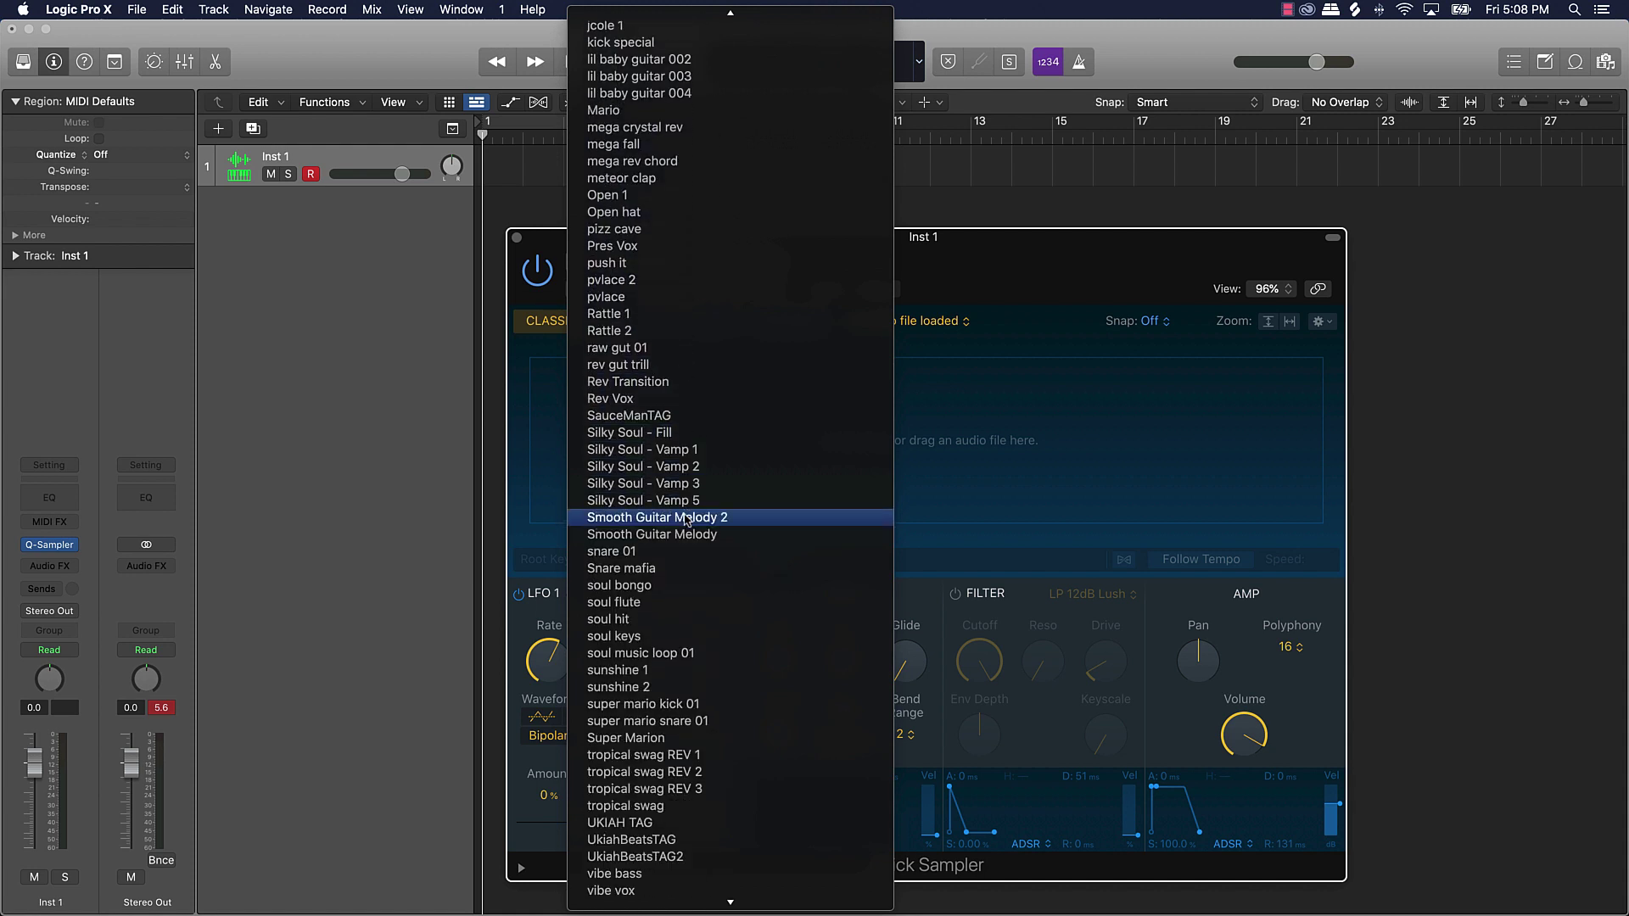
{"action": "scroll", "coordinate": [657, 327], "scroll_direction": "up", "scroll_amount": 6}
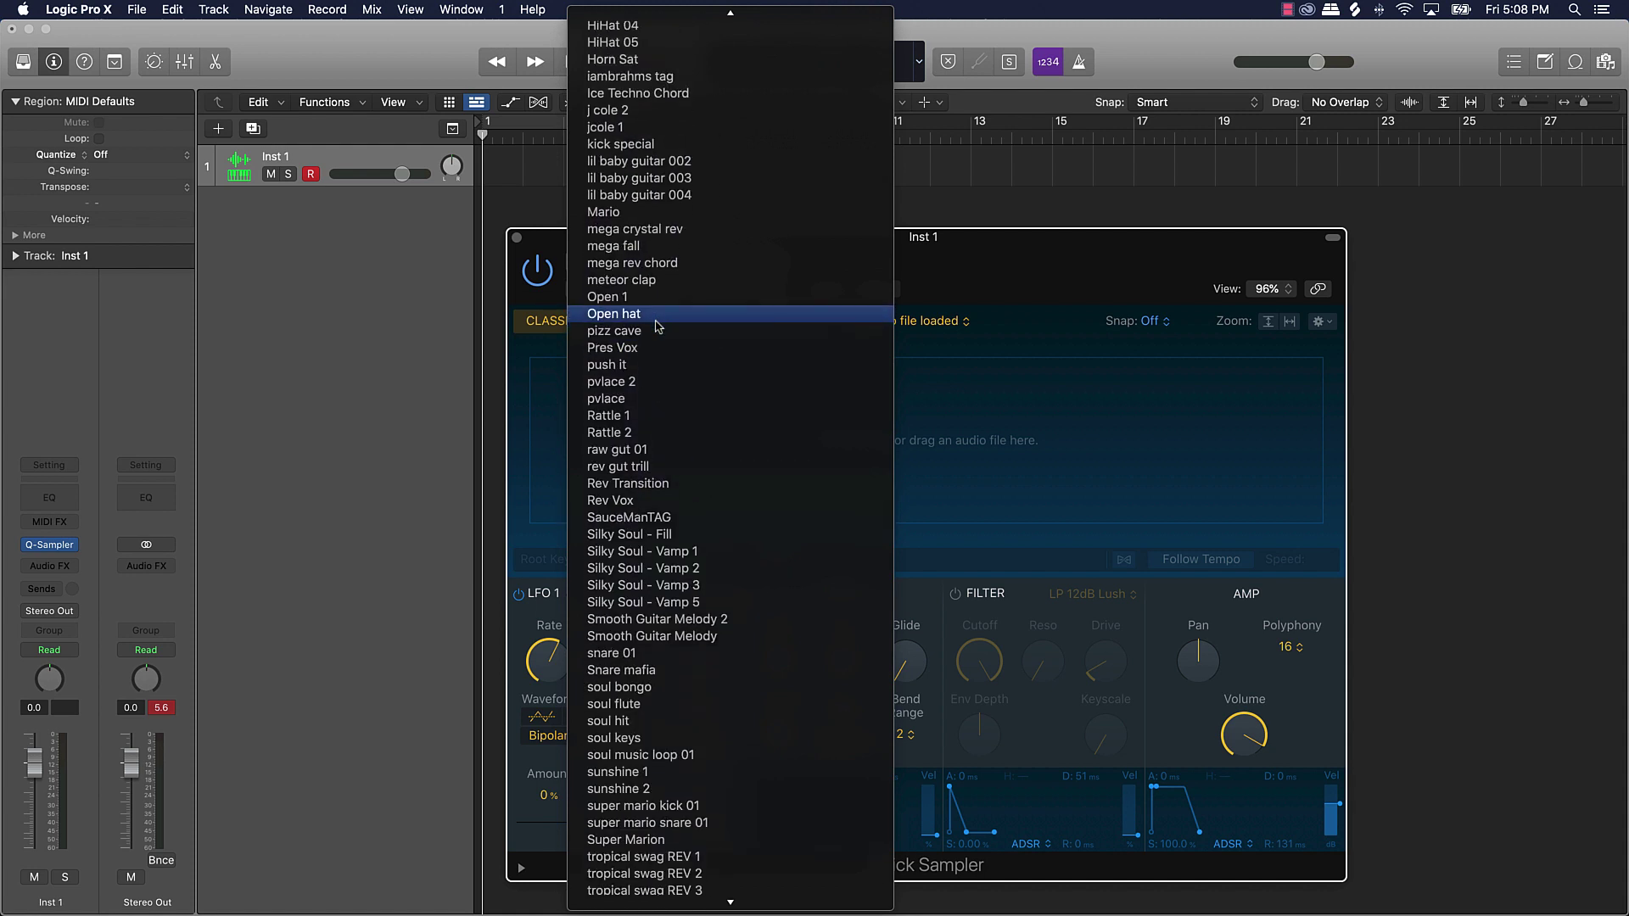
{"action": "left_click", "coordinate": [627, 283]}
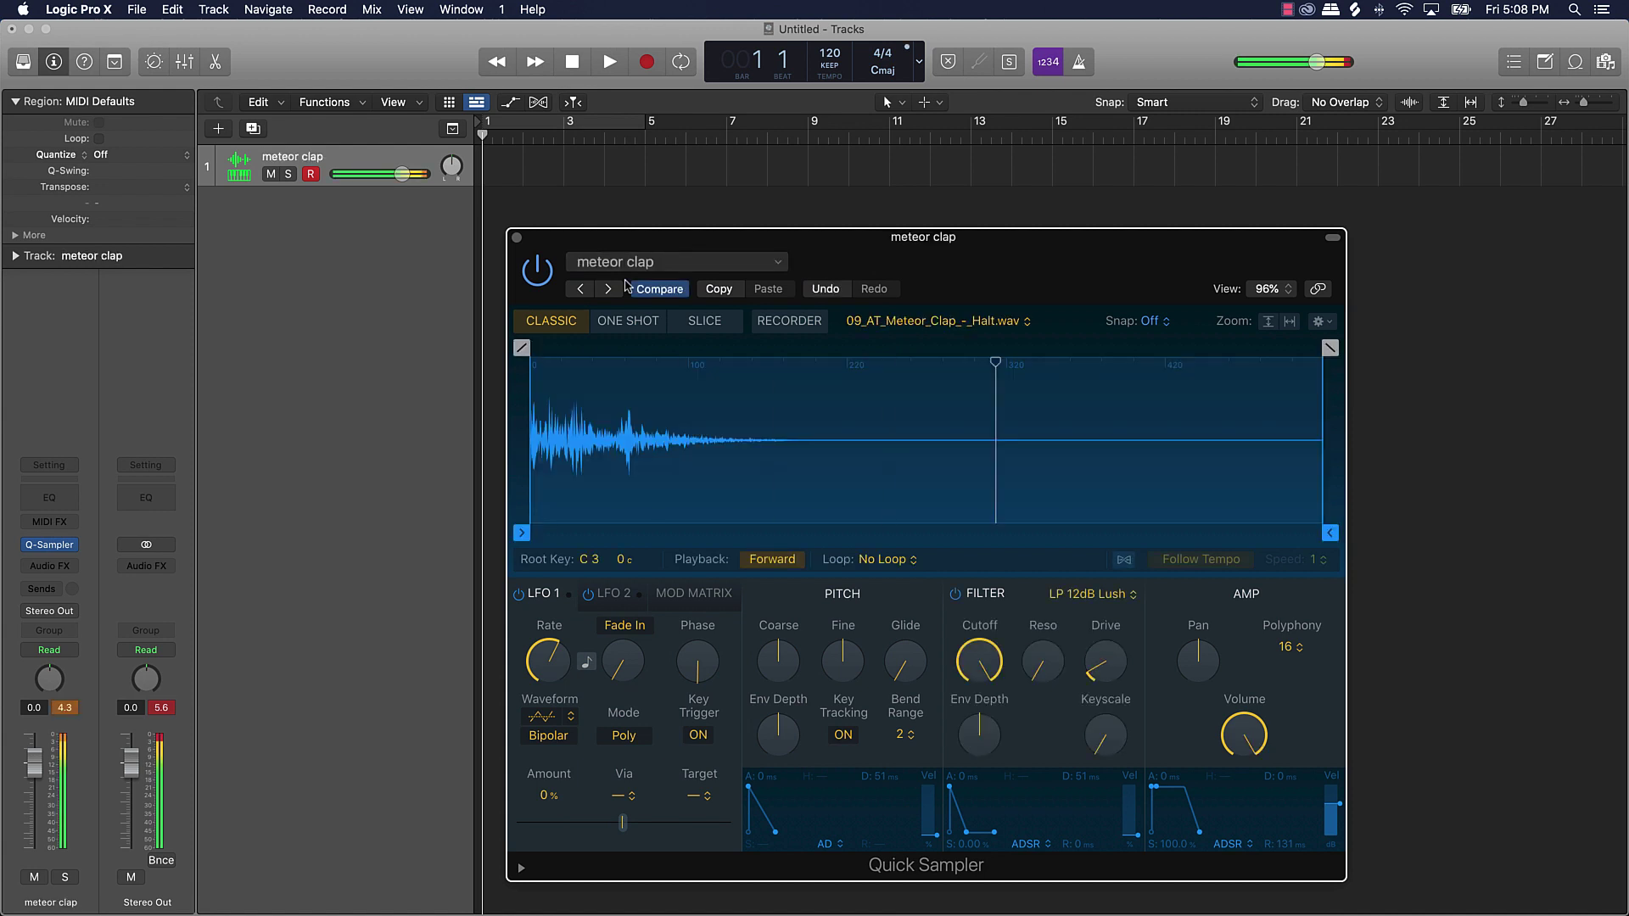
{"action": "left_click", "coordinate": [517, 239]}
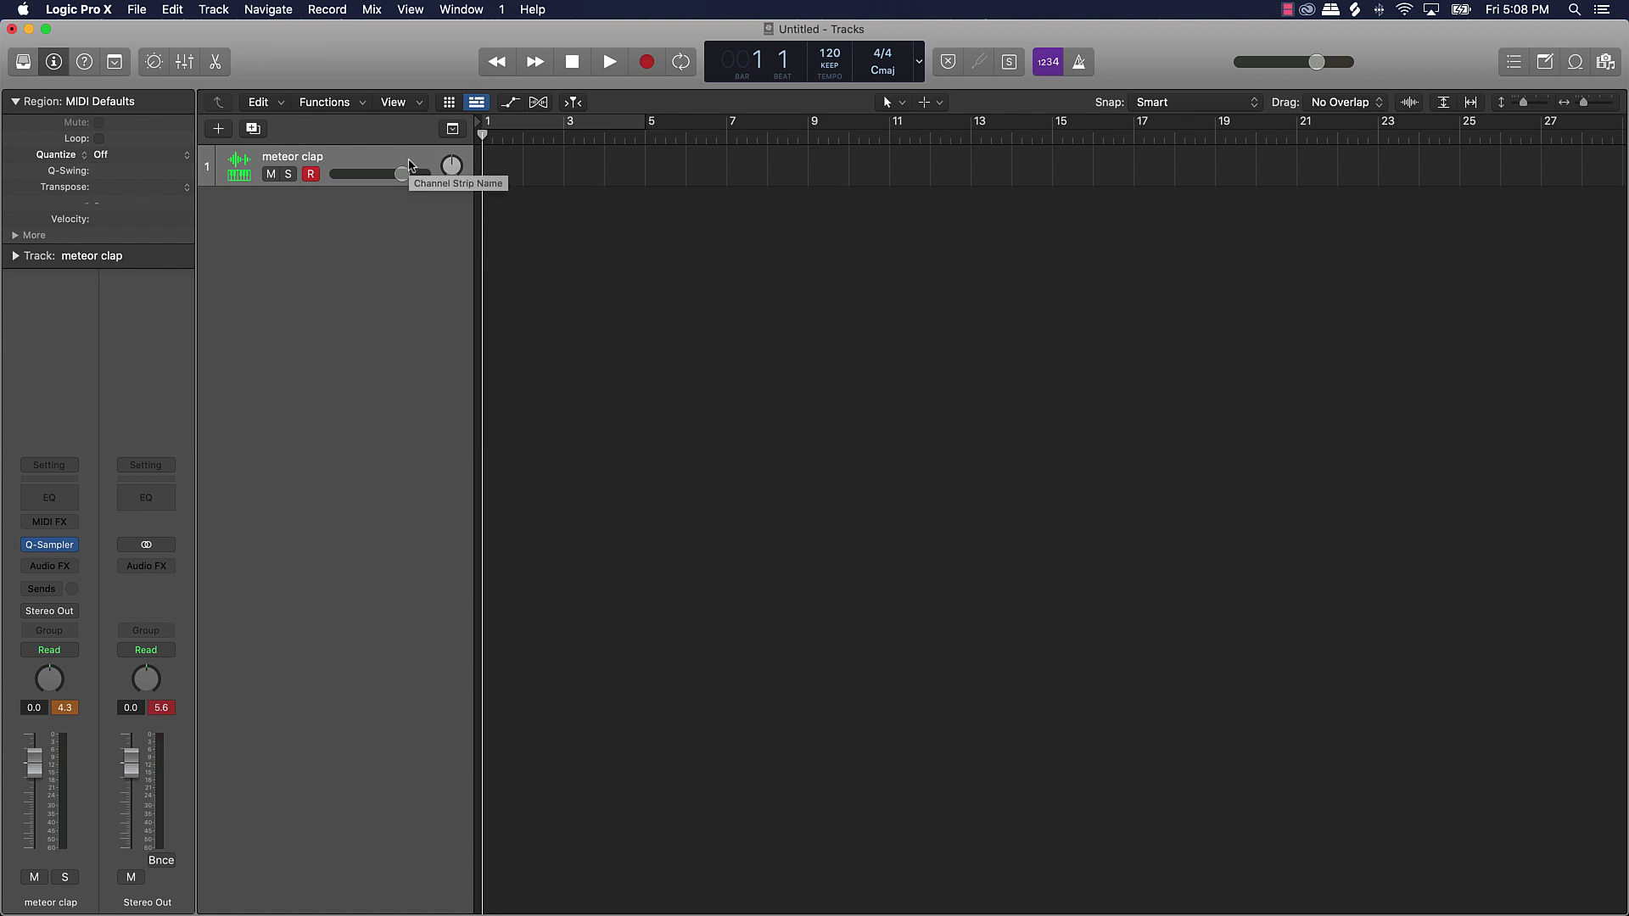
Step: Delete the meteor clap track and create a software instrument track with a stereo Sampler (Multi-Sample)
{"action": "key", "text": "cmd+BackSpace"}
{"action": "left_click", "coordinate": [582, 199]}
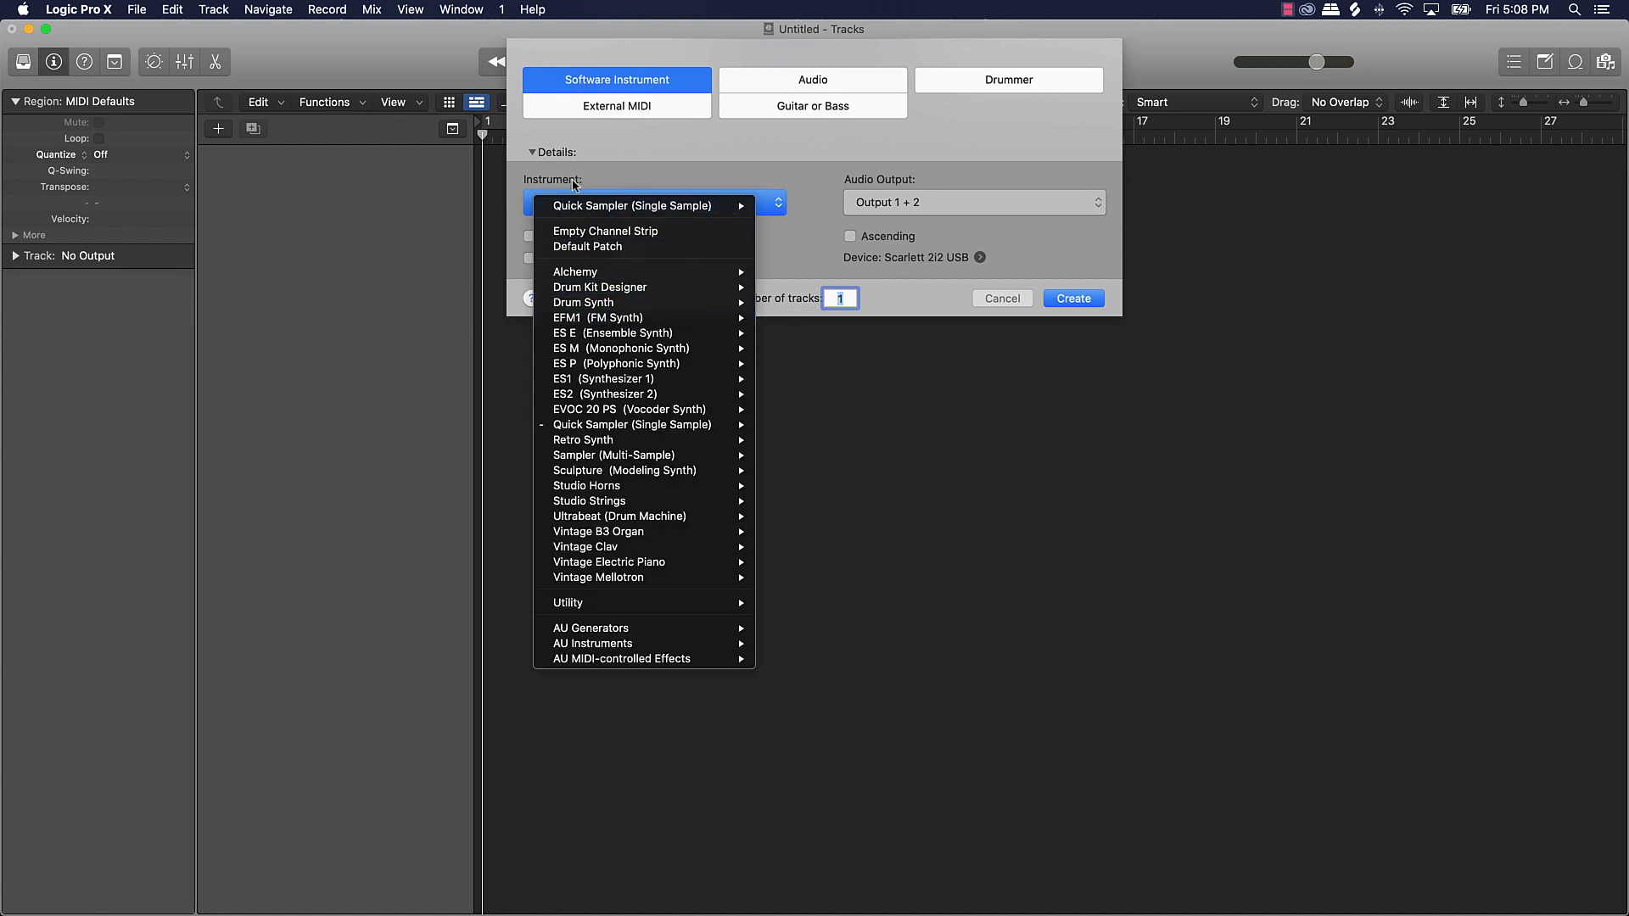
{"action": "mouse_move", "coordinate": [589, 399]}
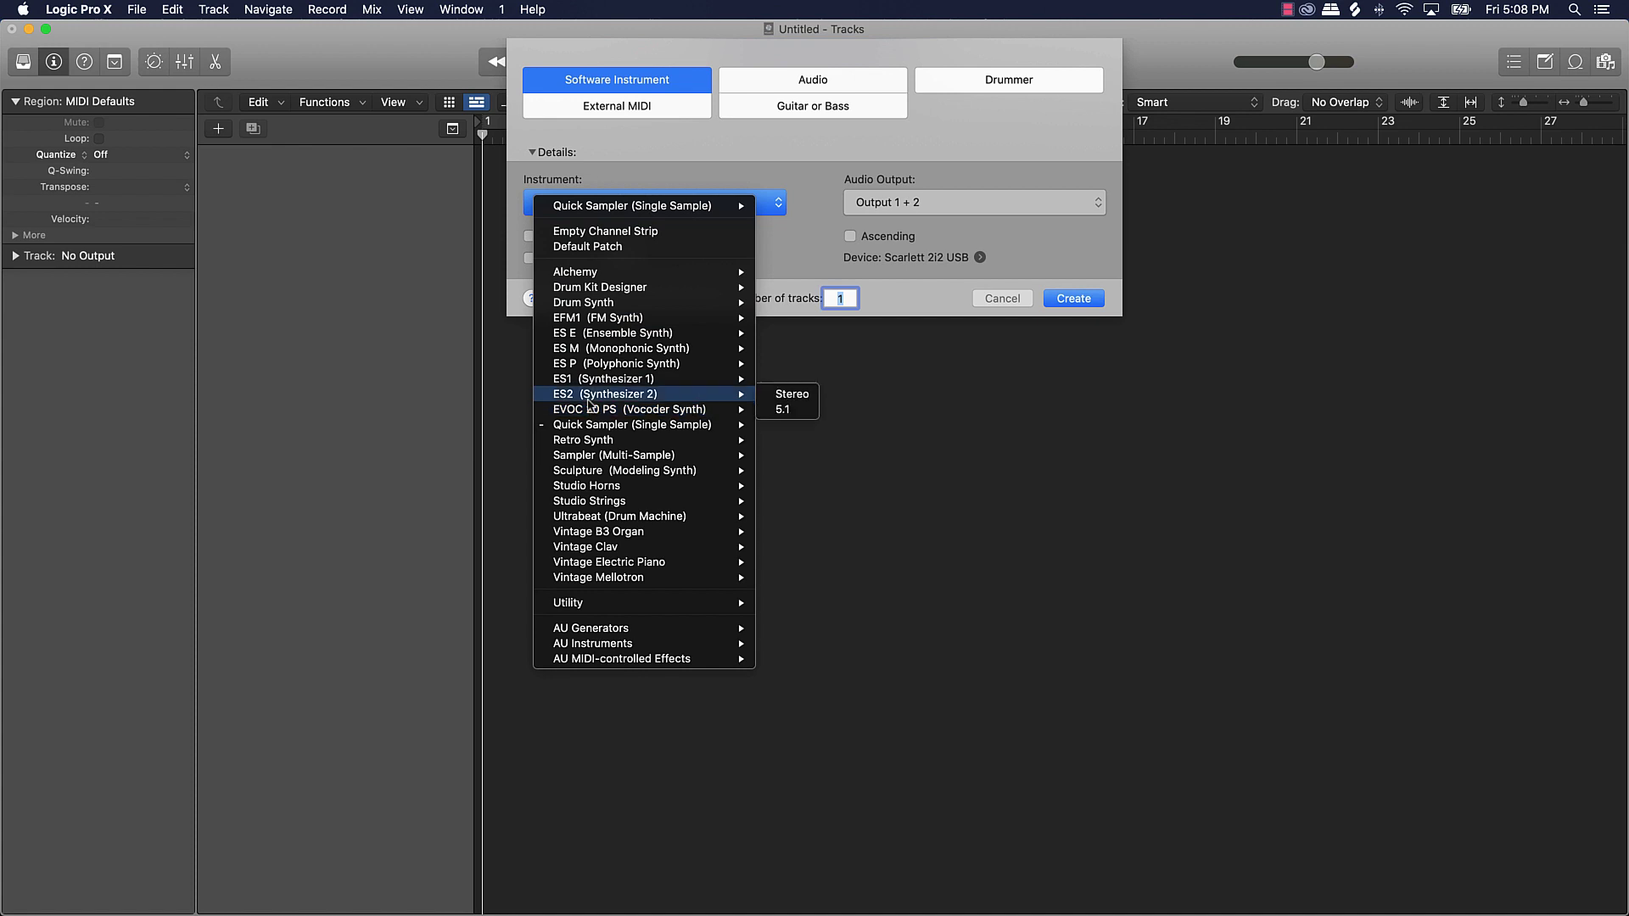
{"action": "mouse_move", "coordinate": [585, 460]}
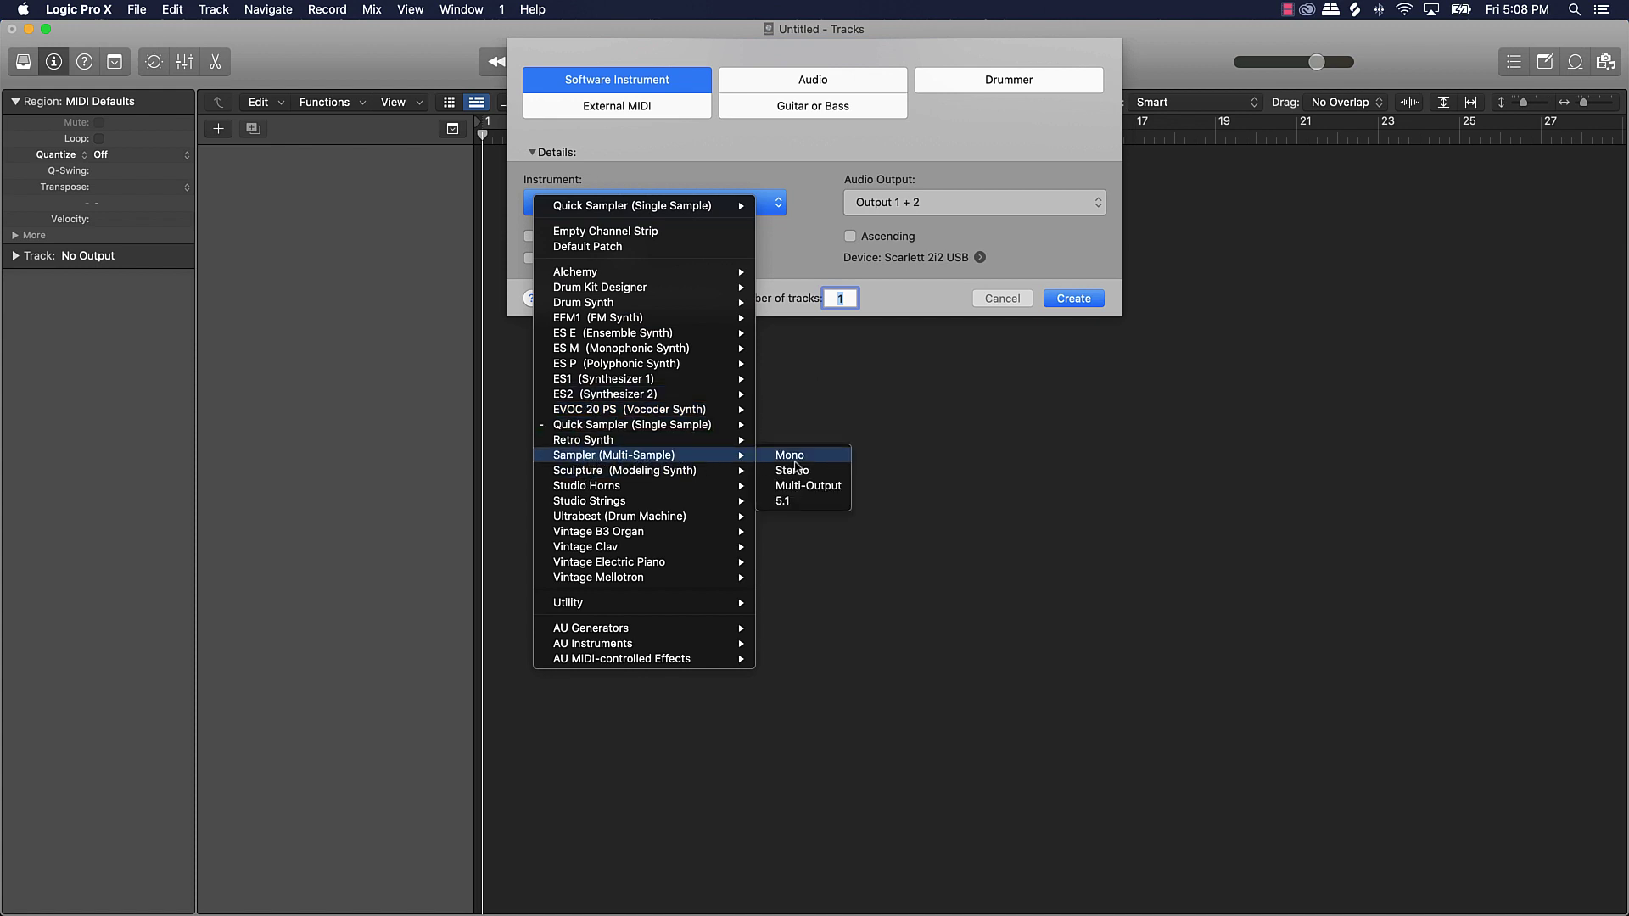
{"action": "left_click", "coordinate": [794, 471]}
{"action": "left_click", "coordinate": [1095, 301]}
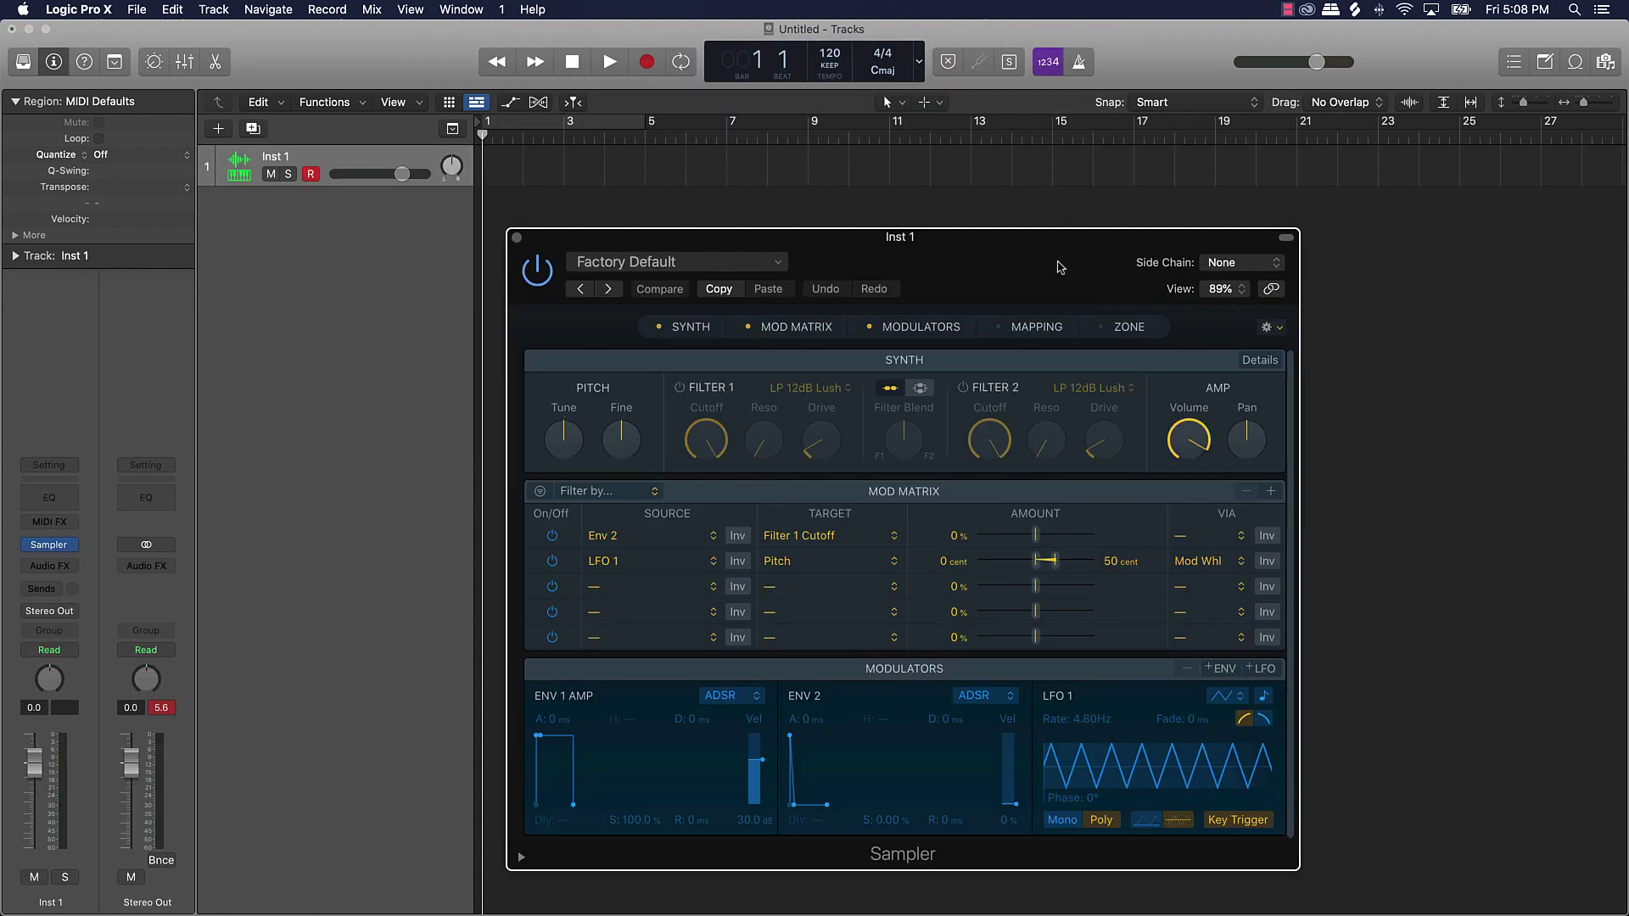
Step: Show the Sampler's Mapping section, inspect the Zone section and hide it again, and check the list of saved settings
{"action": "left_click_drag", "start_coordinate": [962, 246], "coordinate": [879, 229]}
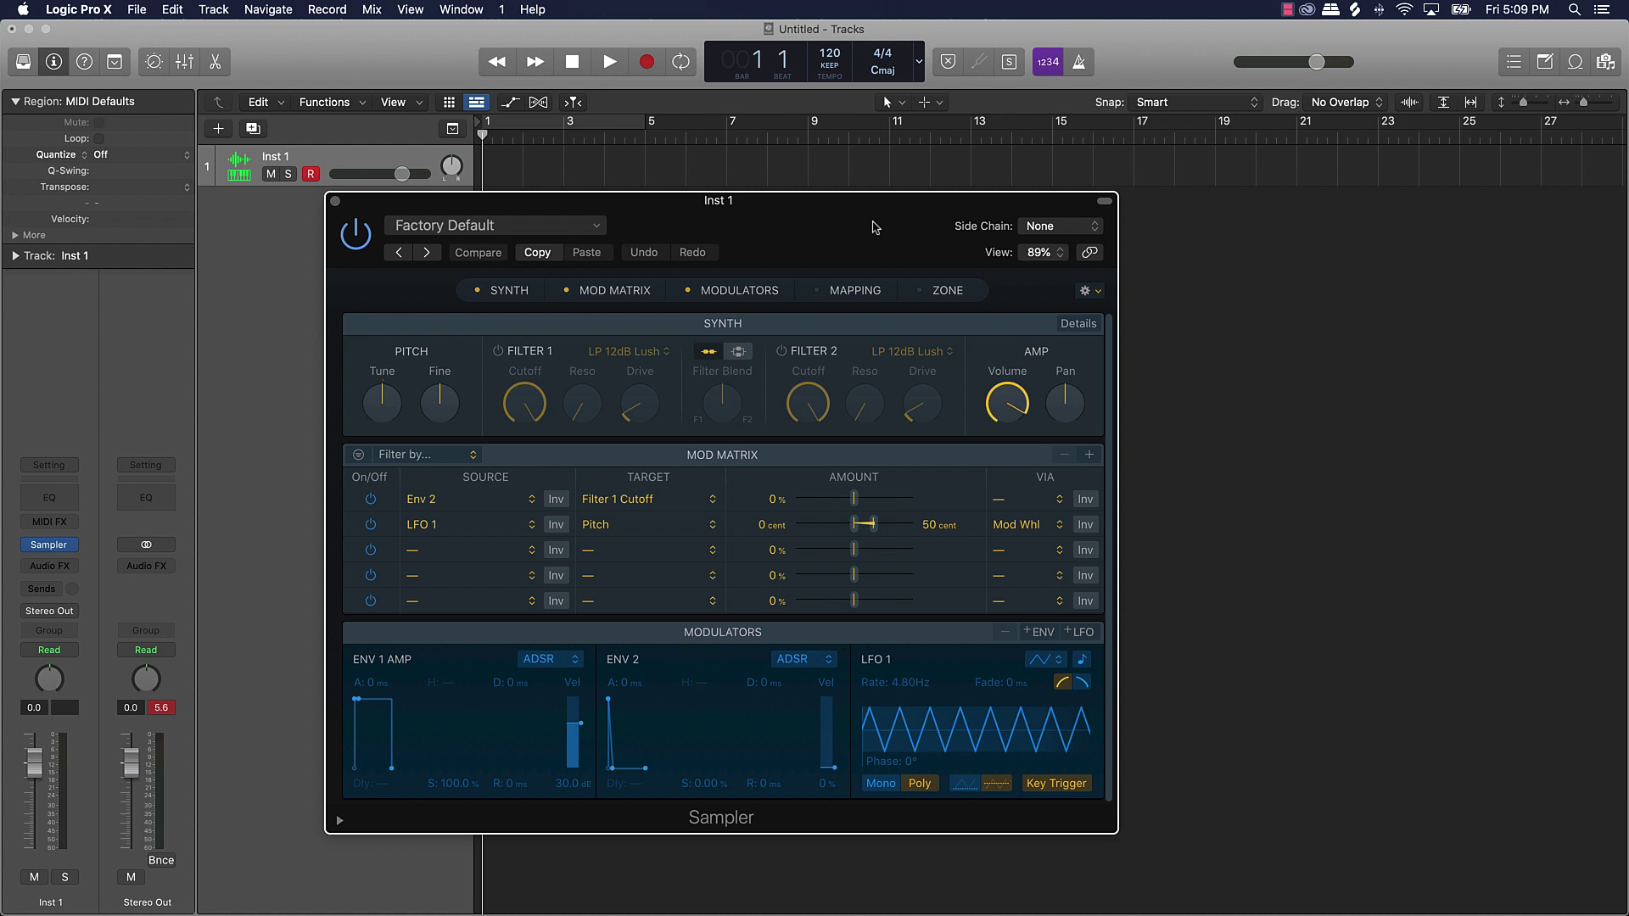
{"action": "left_click", "coordinate": [856, 293]}
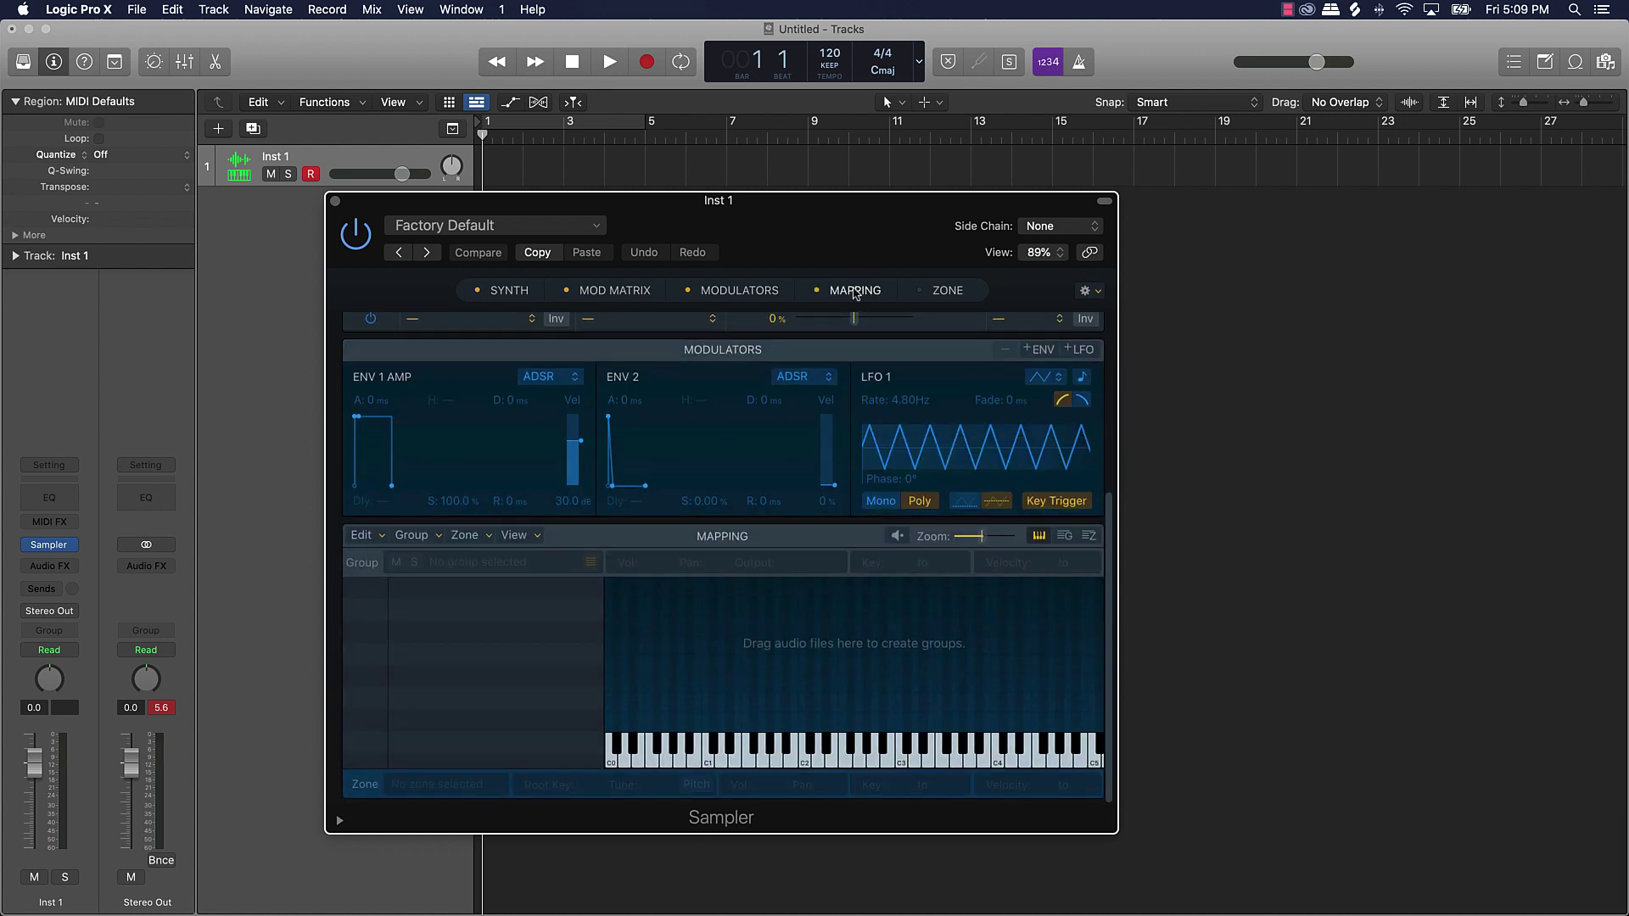
{"action": "left_click", "coordinate": [929, 291]}
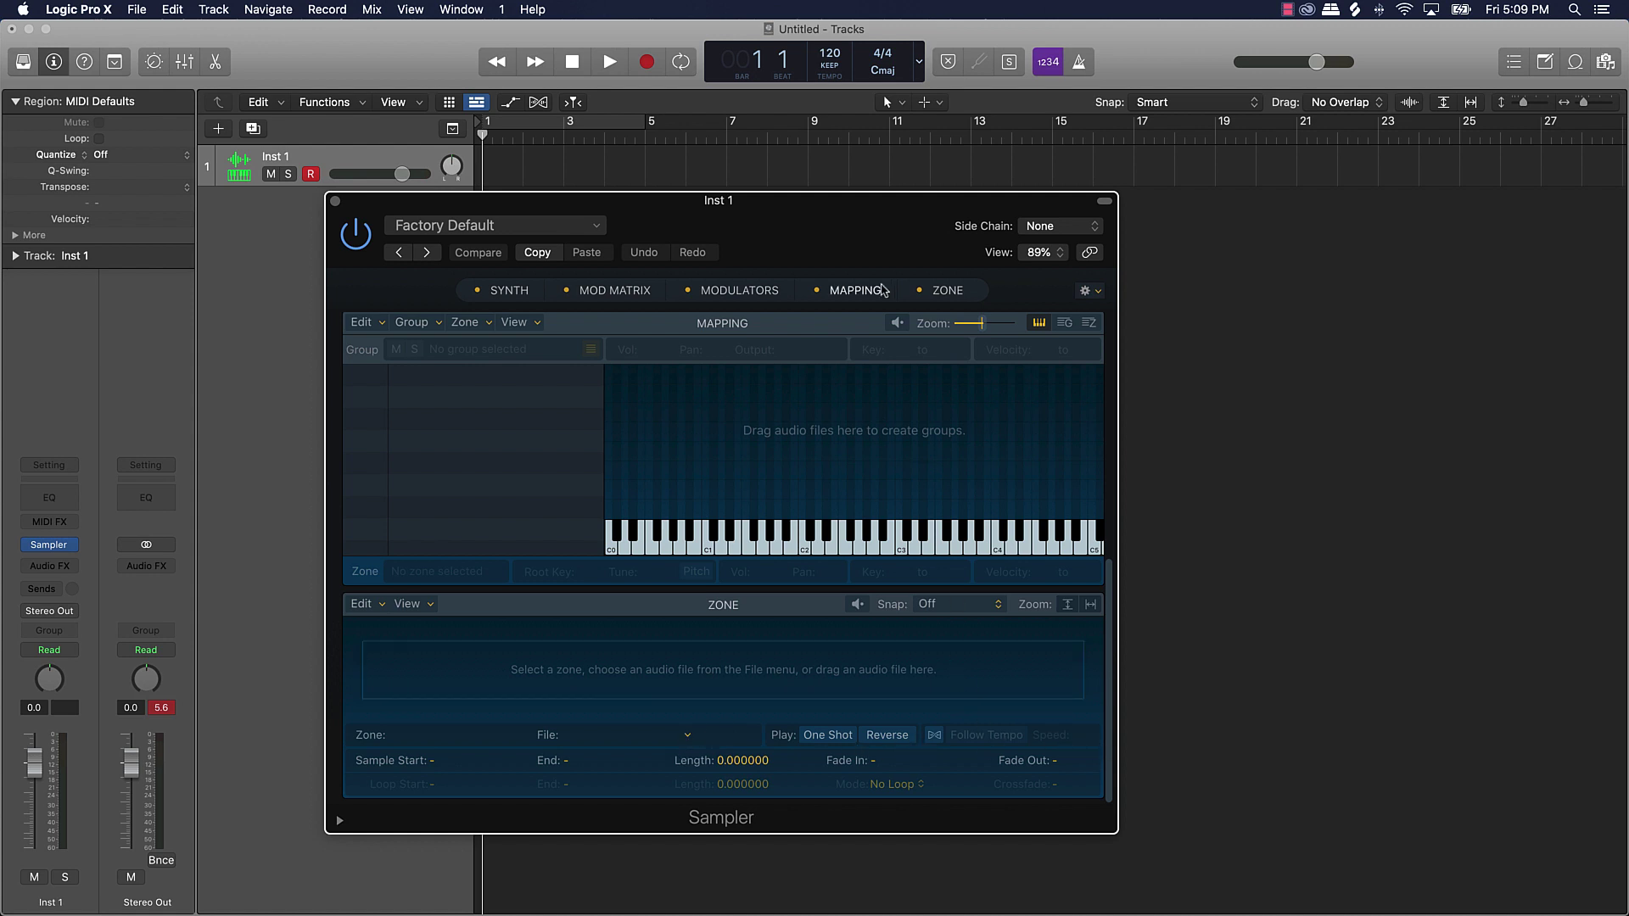
{"action": "left_click", "coordinate": [933, 294]}
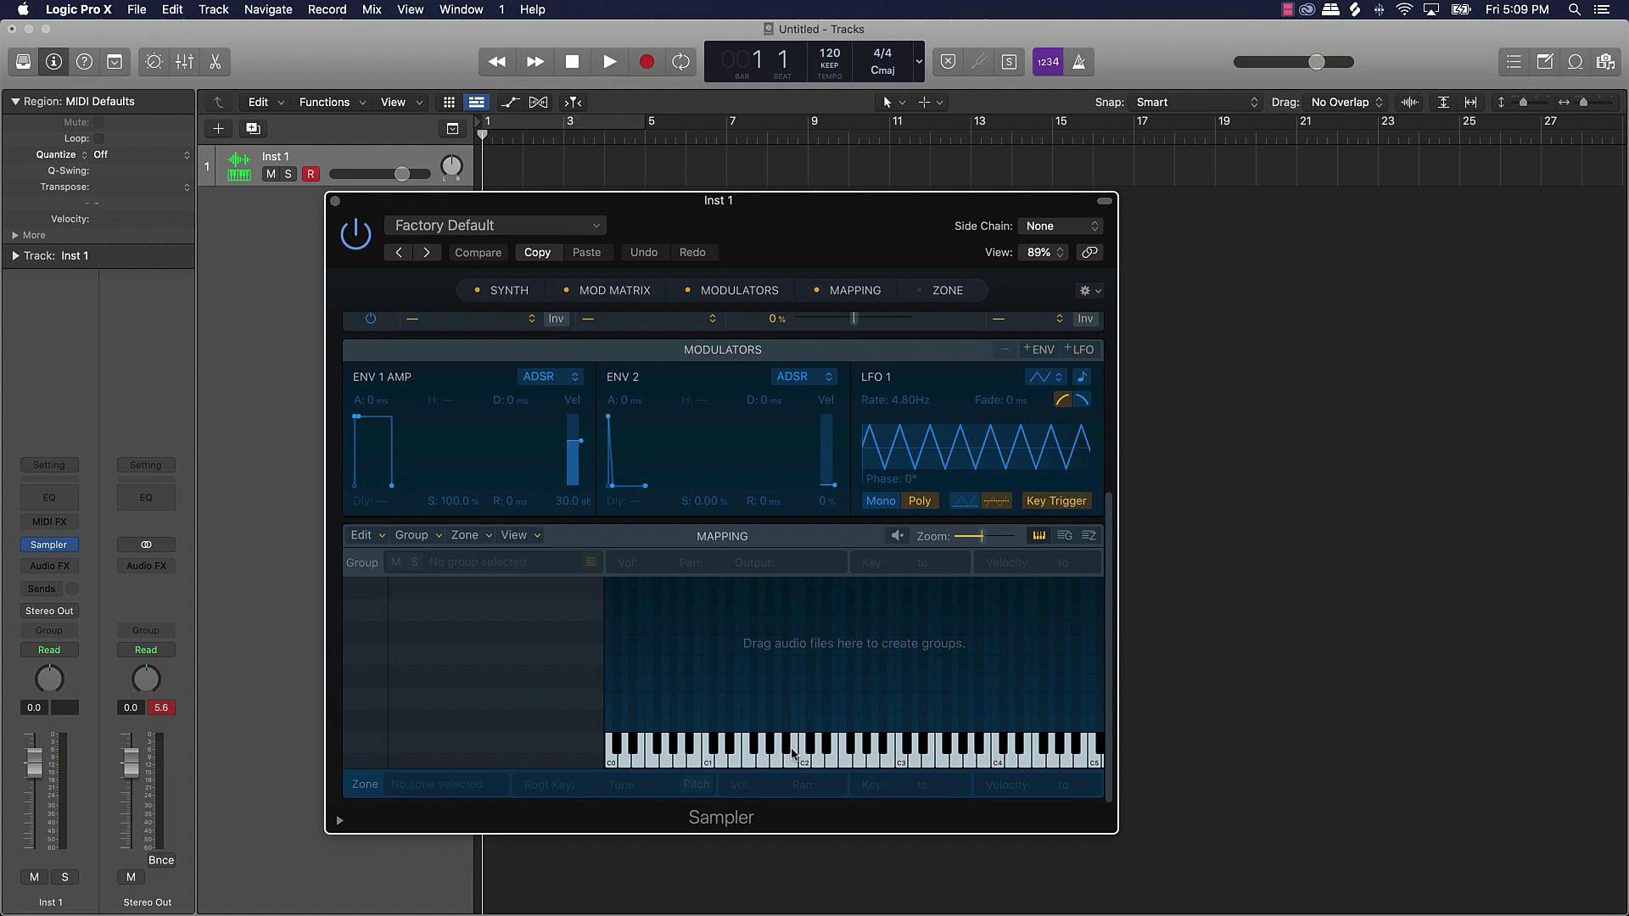
{"action": "left_click", "coordinate": [520, 231]}
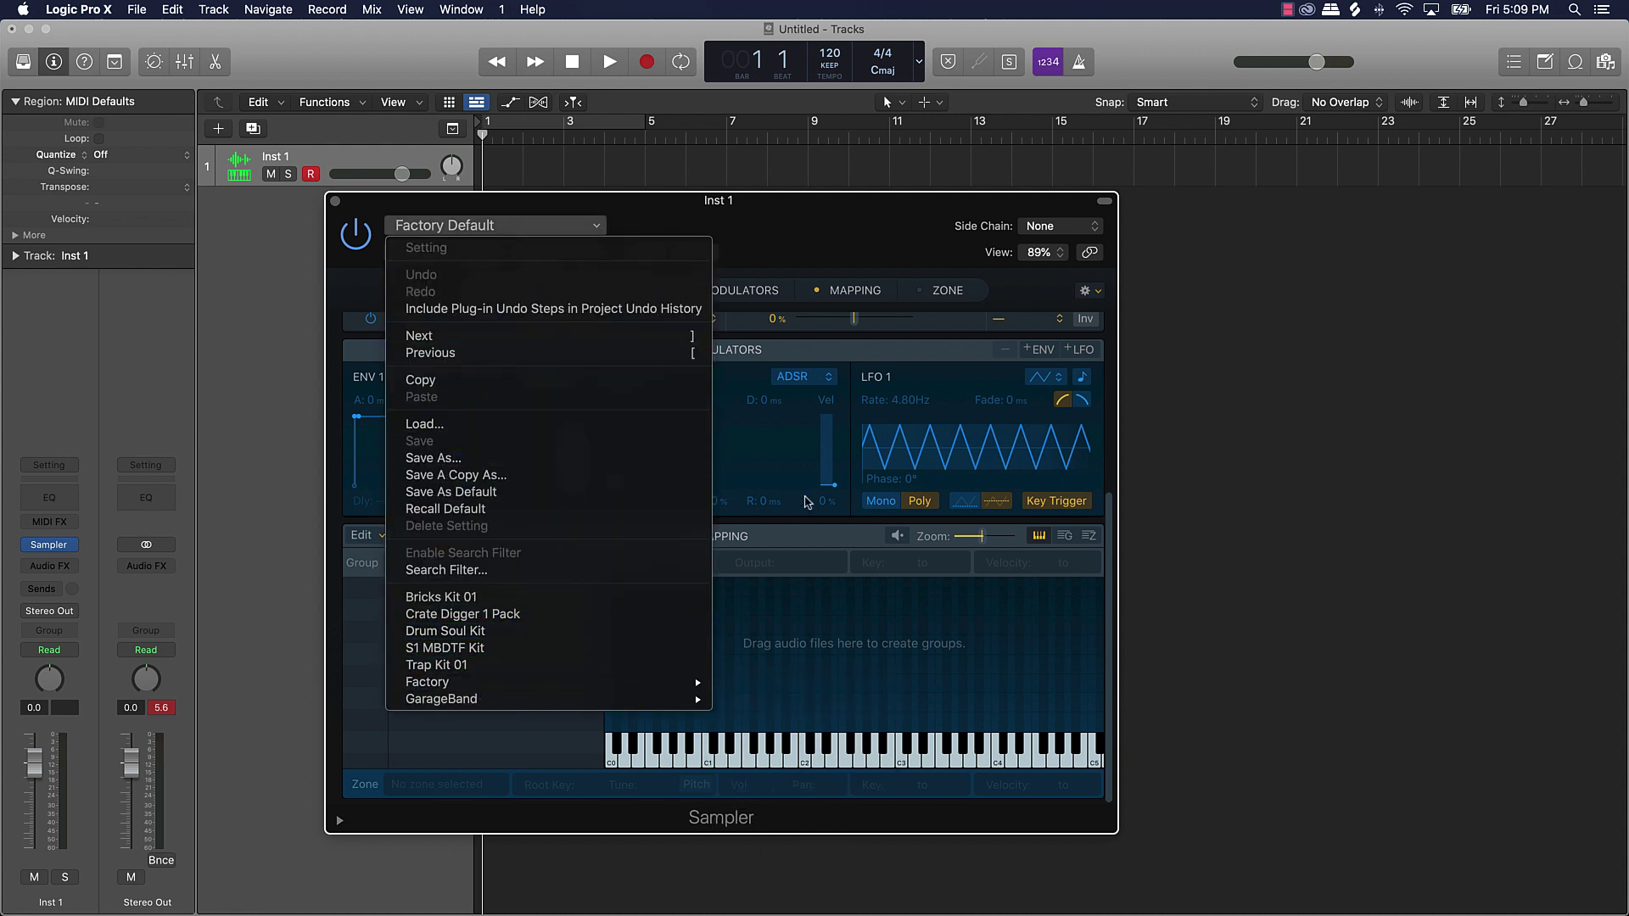
{"action": "left_click", "coordinate": [802, 543]}
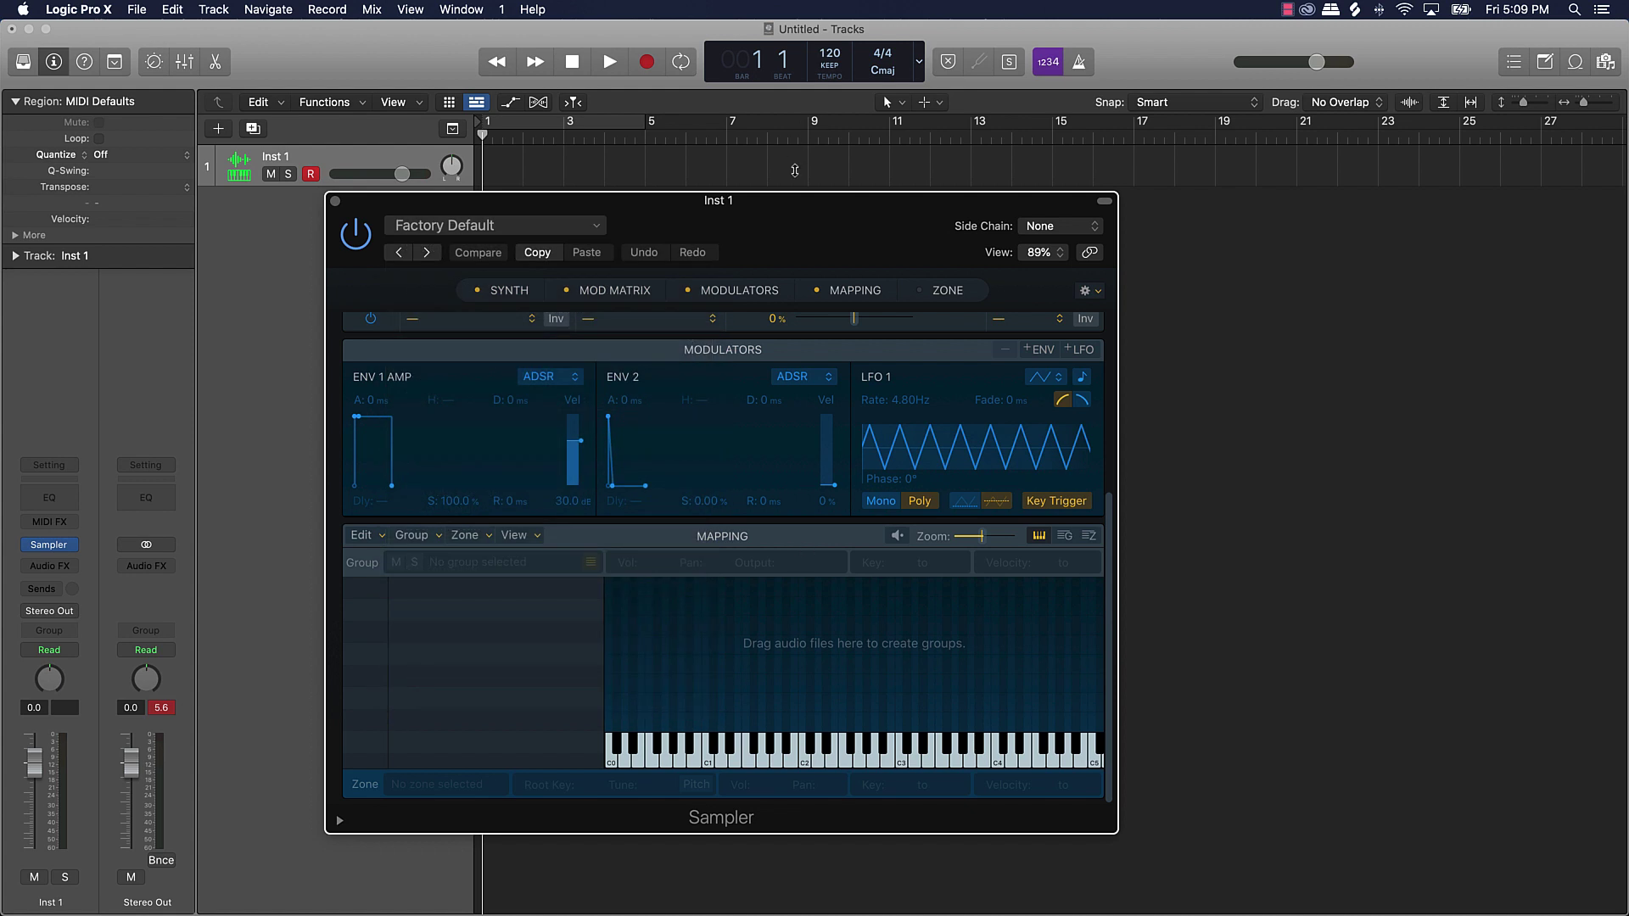
Step: Switch to Splice, filter the Meteor drums to kicks, preview several, and download 22_AT_Meteor_-_Flavour_F#.wav for 1 credit
{"action": "left_click_drag", "start_coordinate": [809, 233], "coordinate": [688, 229]}
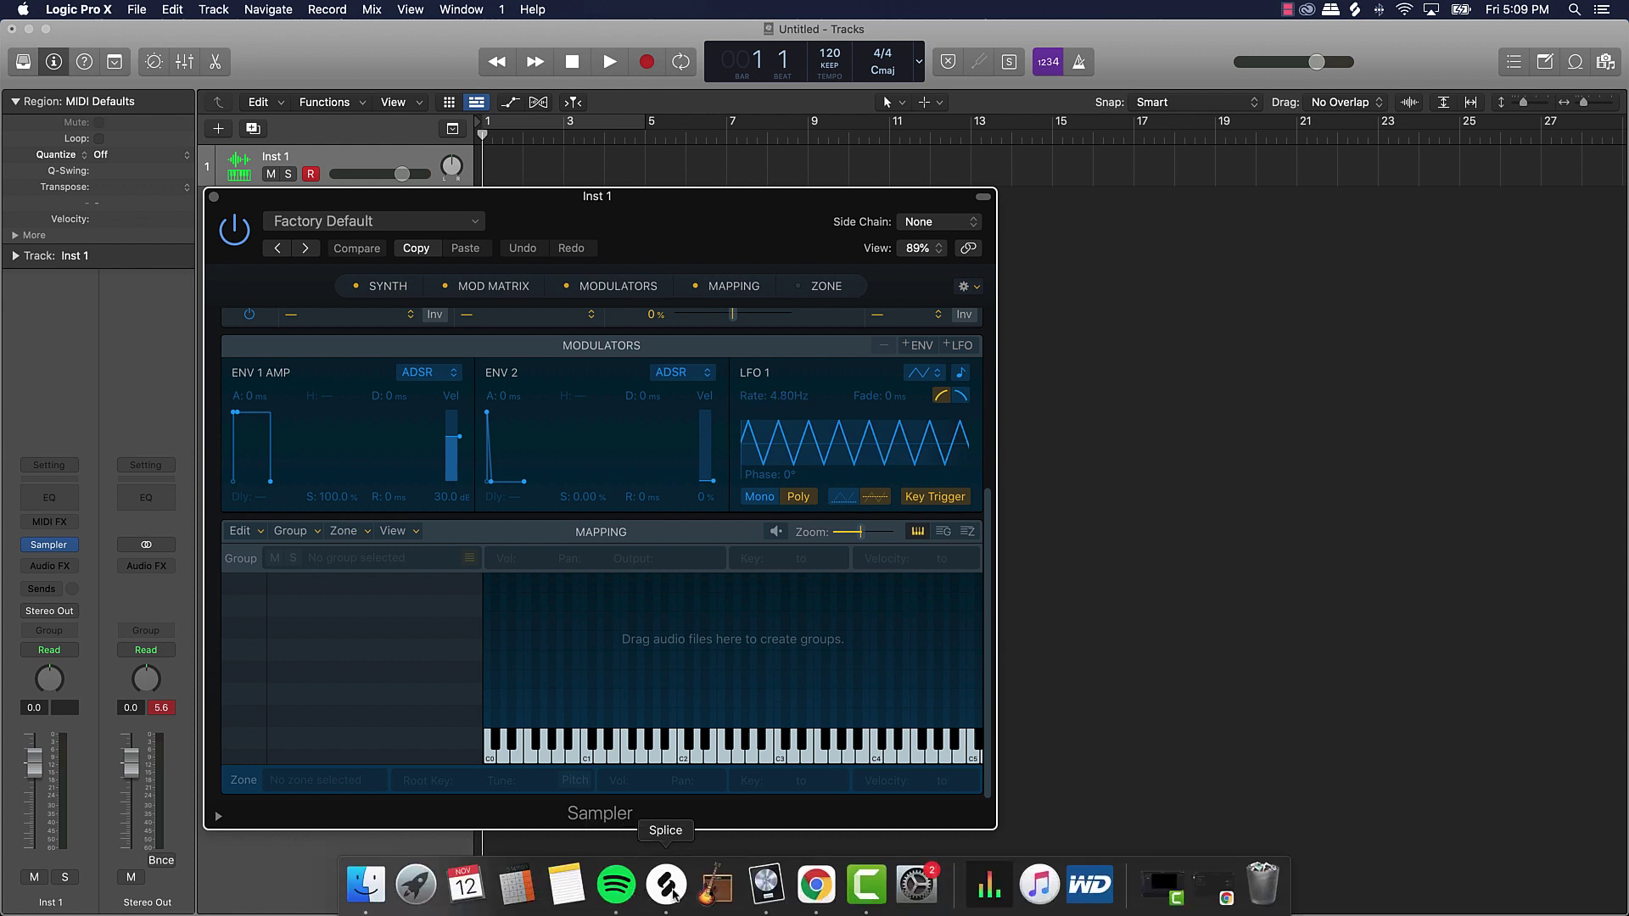
{"action": "left_click", "coordinate": [665, 889]}
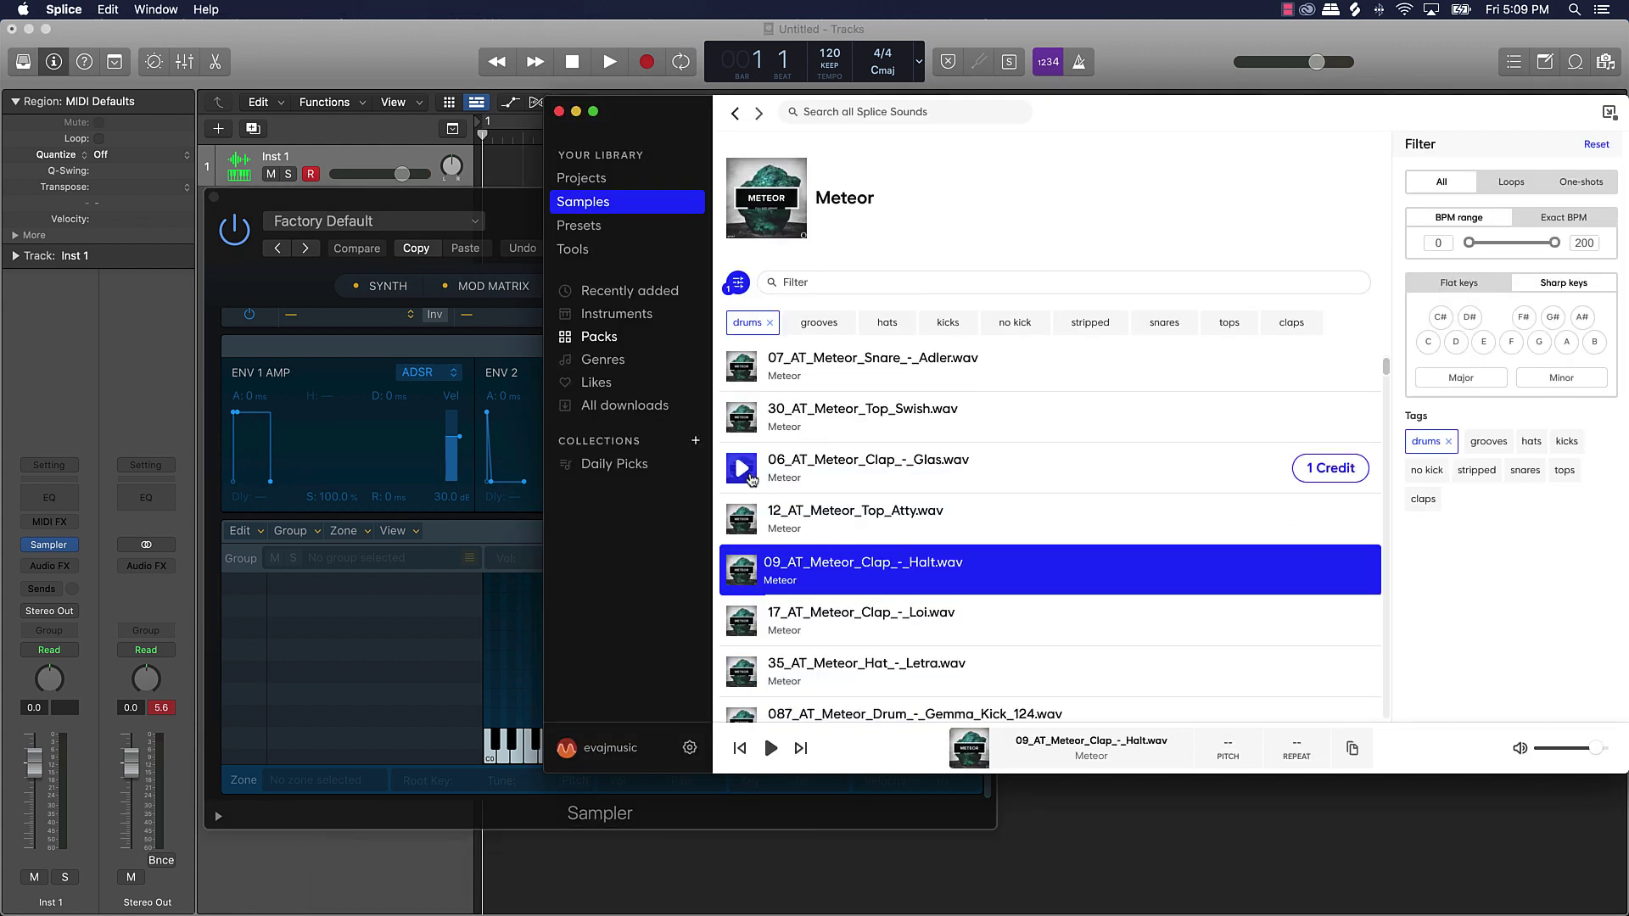
{"action": "left_click", "coordinate": [948, 323]}
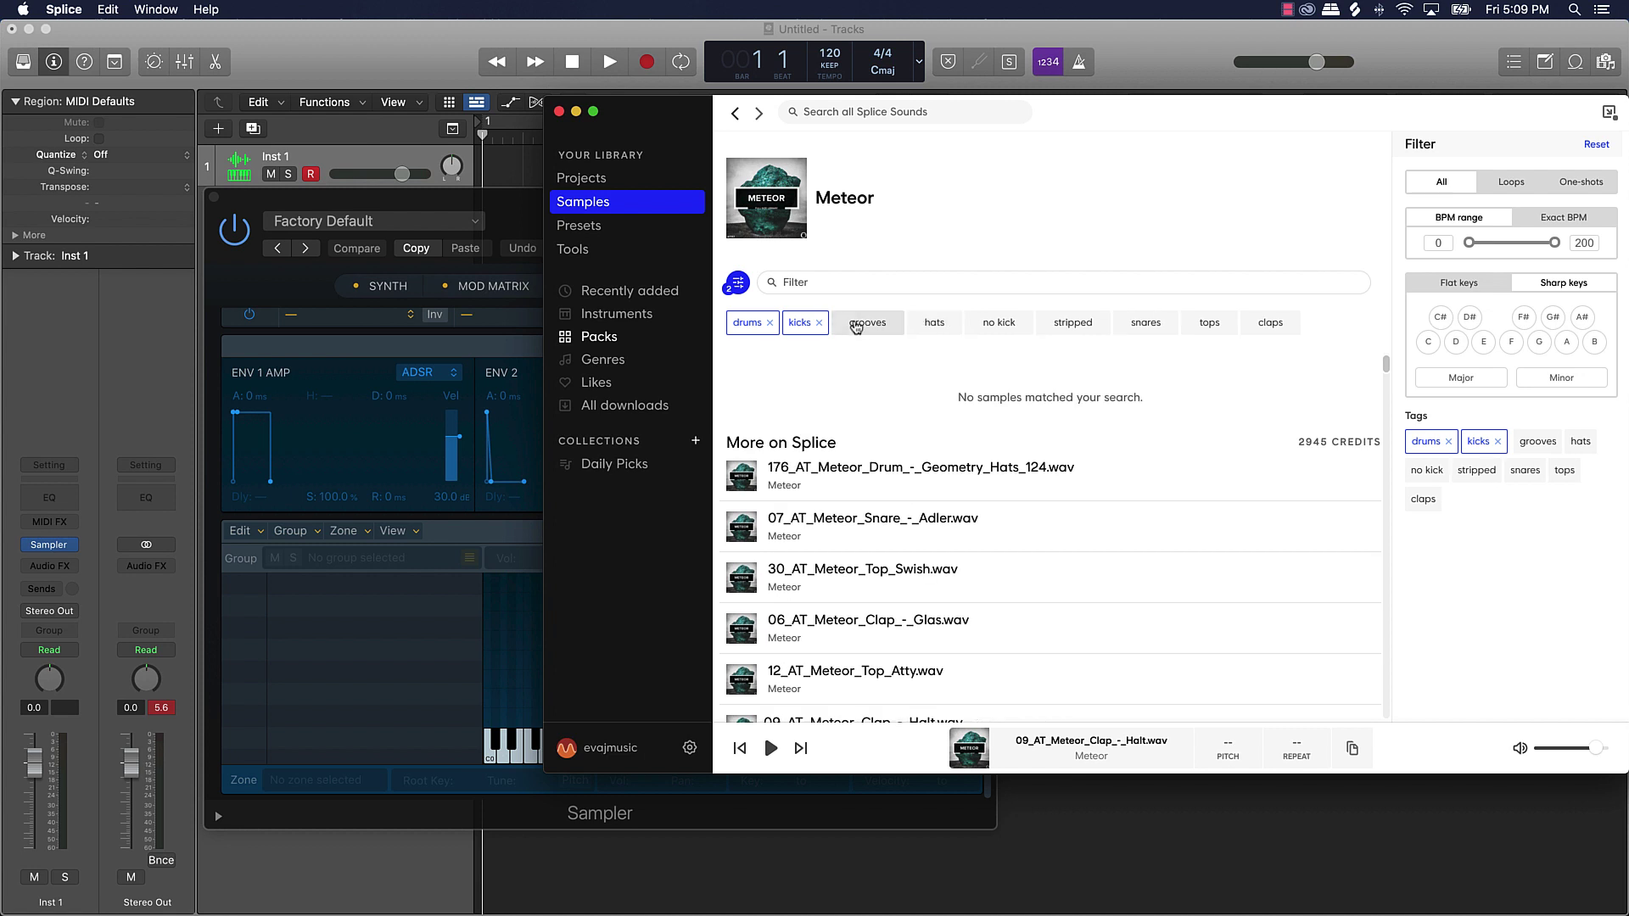
{"action": "left_click", "coordinate": [743, 477]}
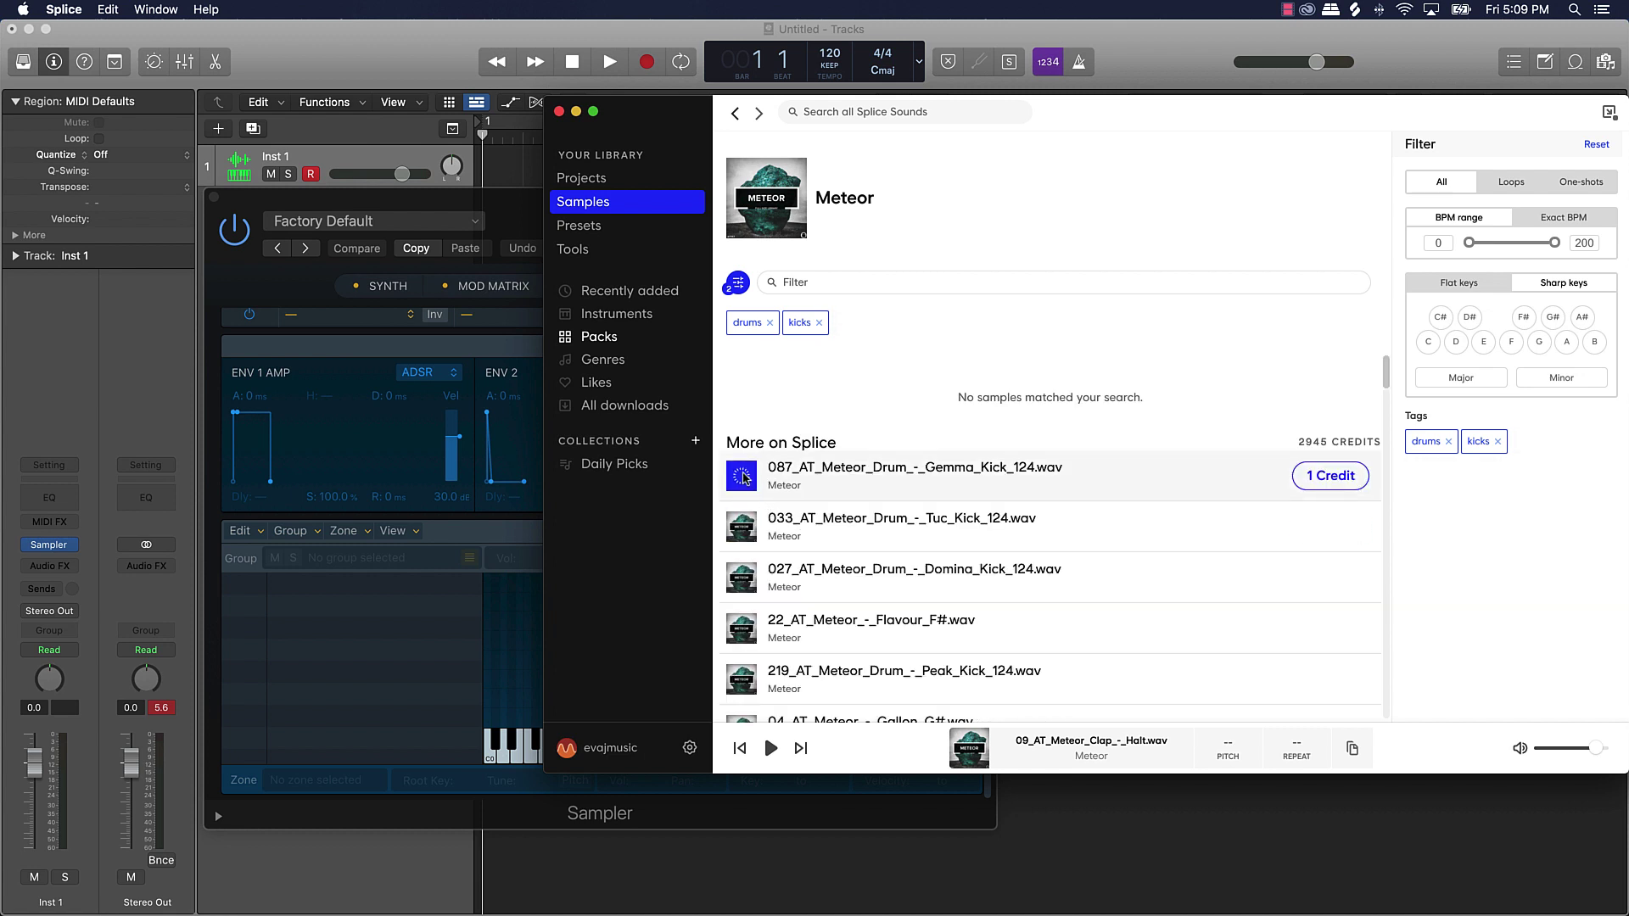
{"action": "left_click", "coordinate": [739, 529]}
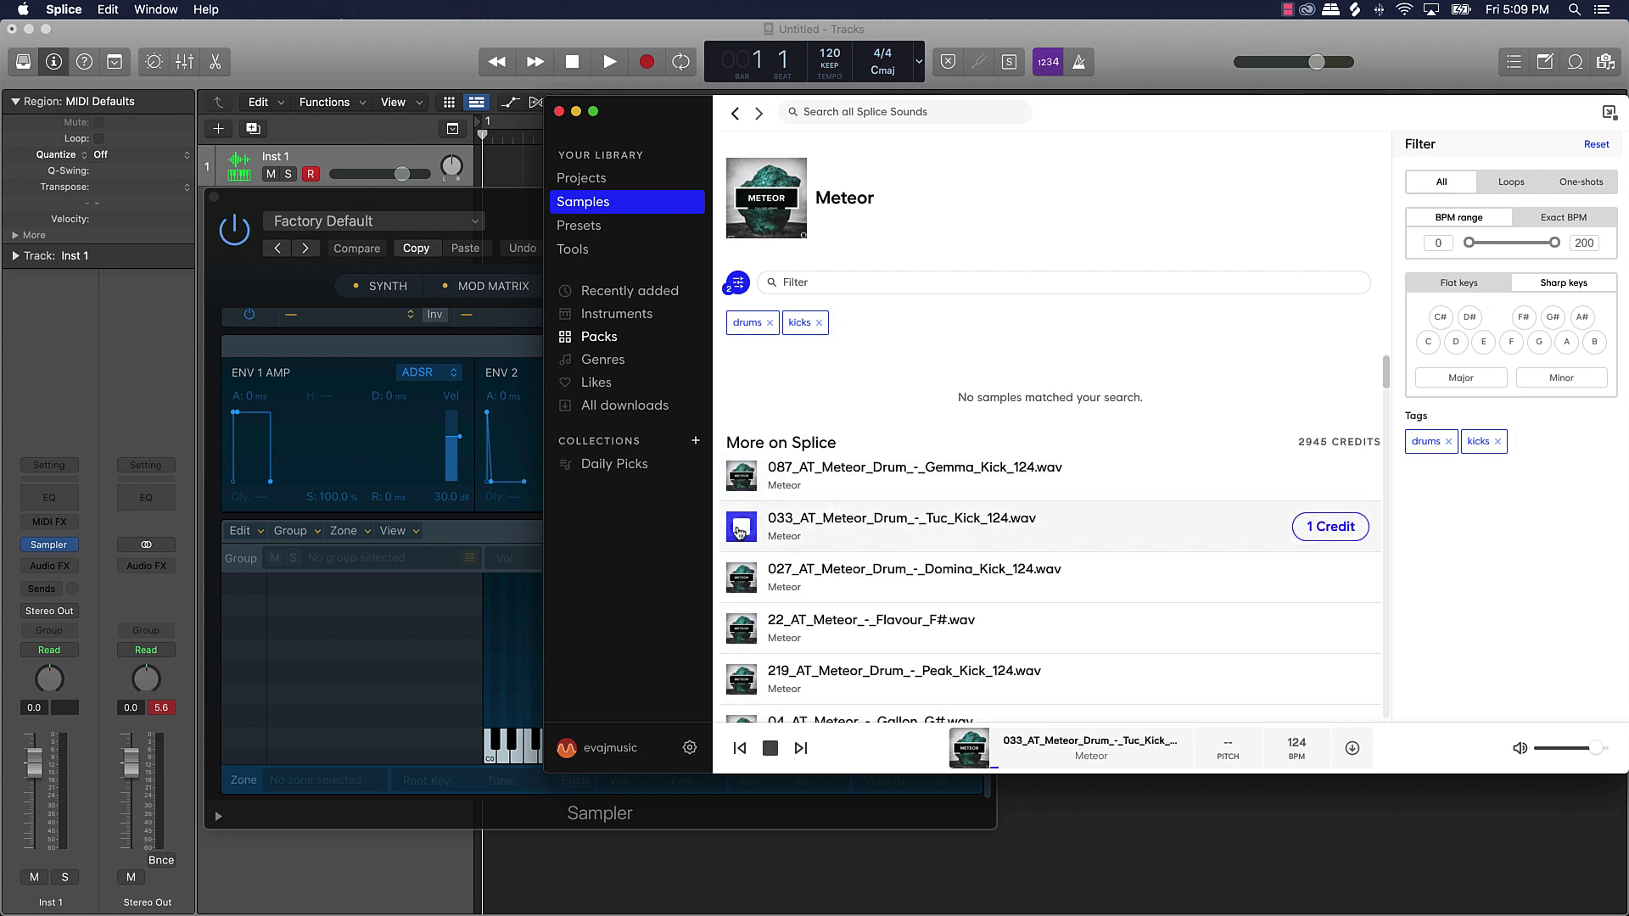
{"action": "left_click", "coordinate": [741, 577]}
{"action": "left_click", "coordinate": [749, 632]}
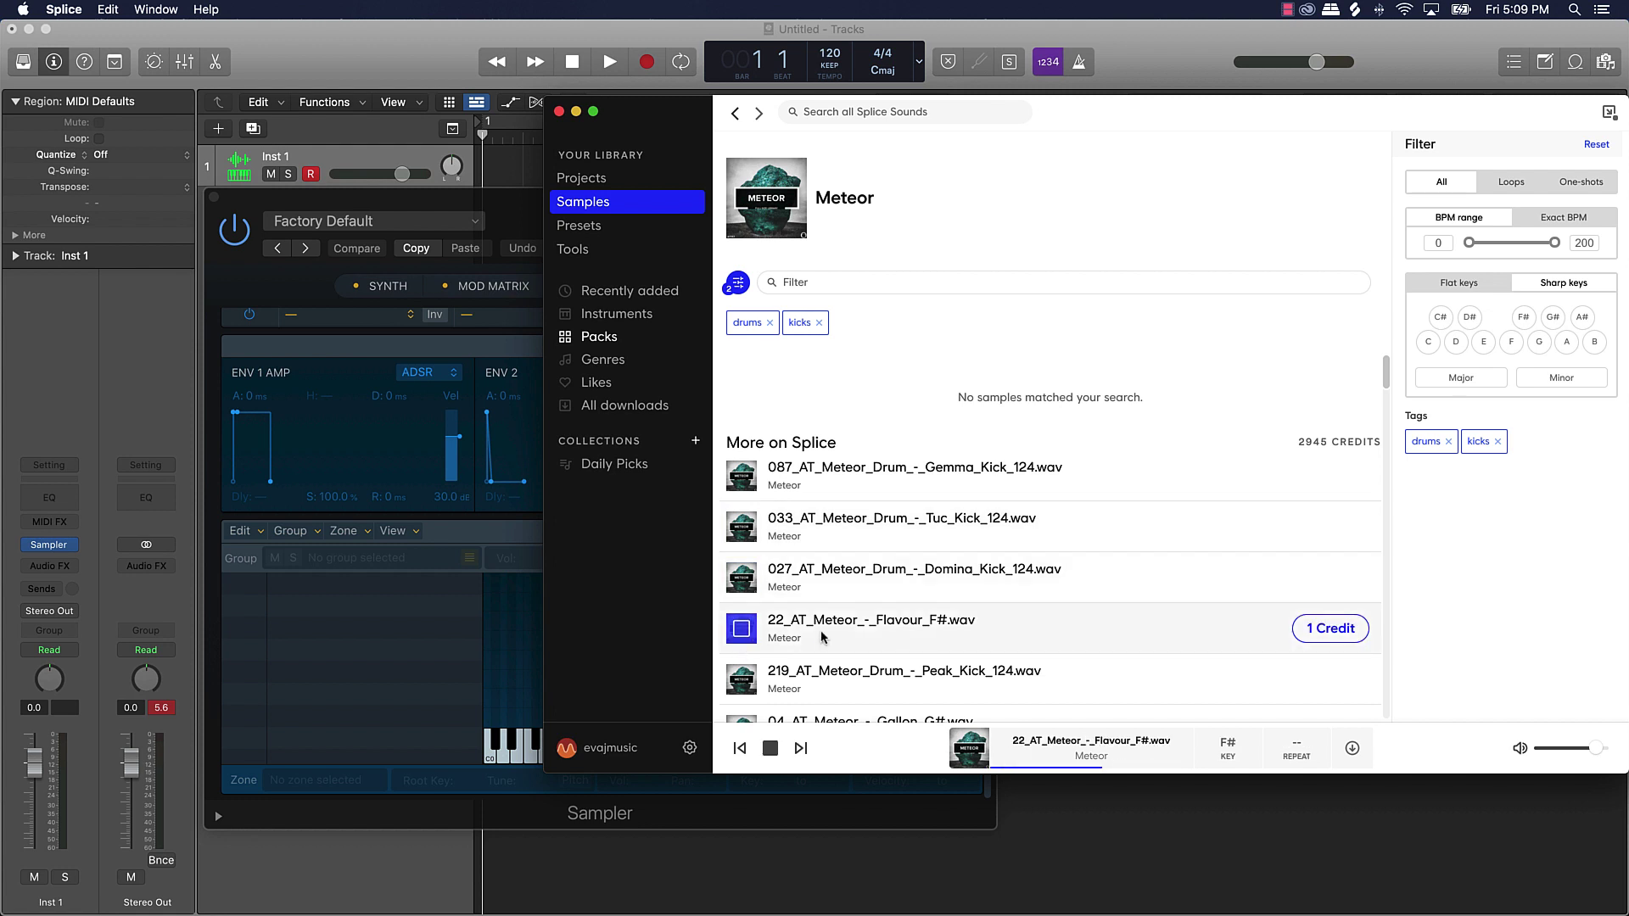
{"action": "left_click", "coordinate": [1356, 628]}
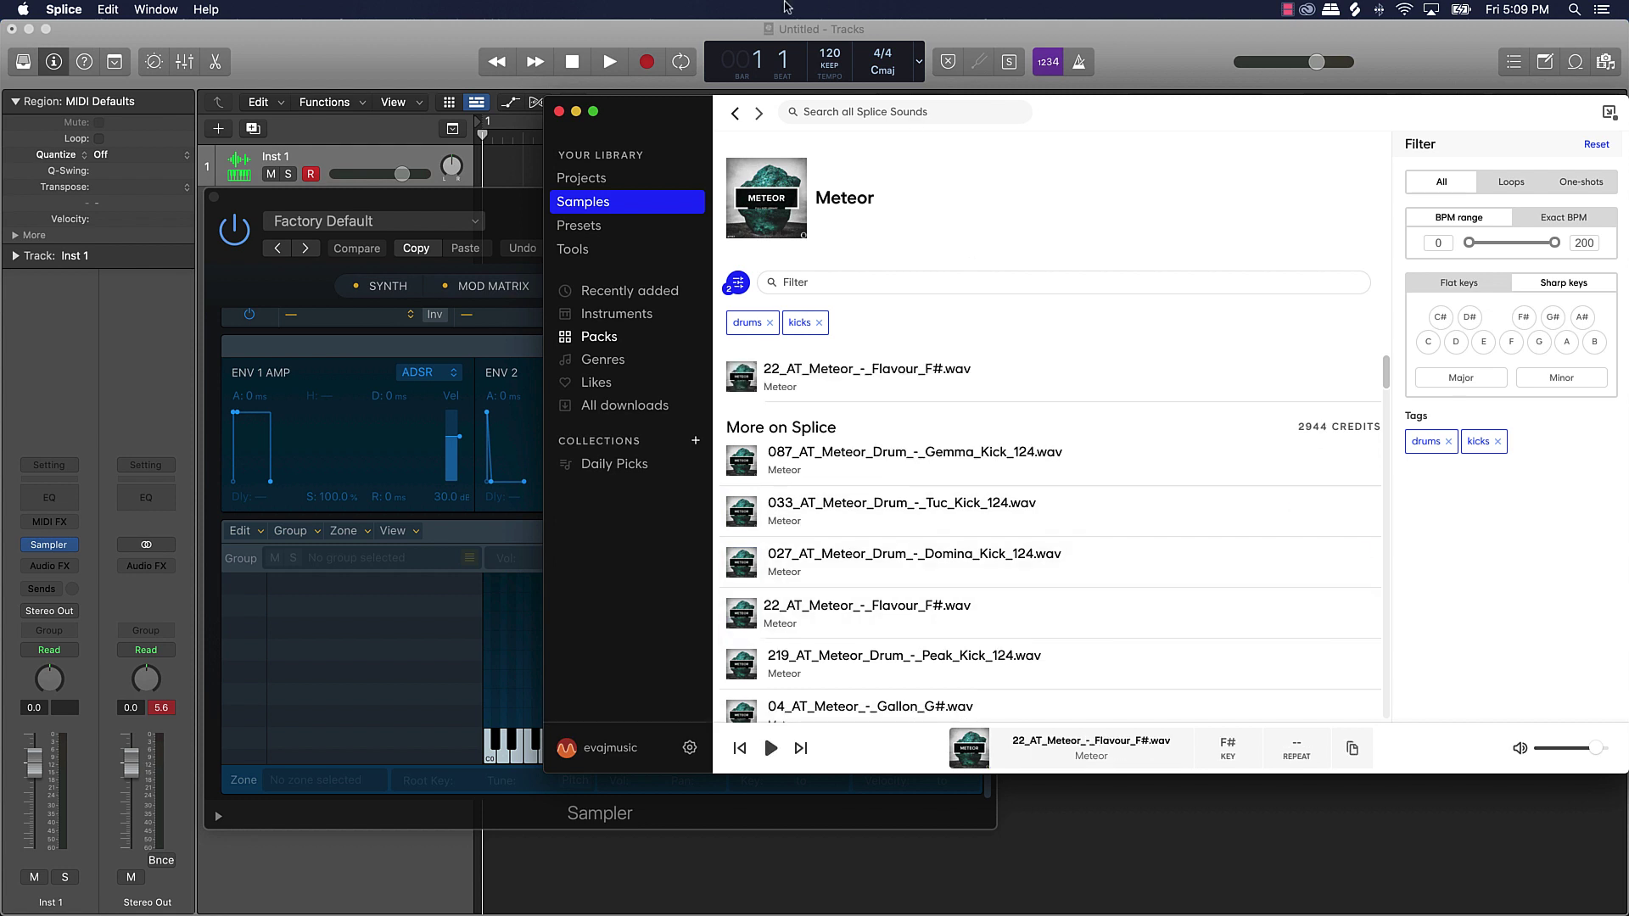
Step: Map the downloaded Flavour kick sample to key C1 in Logic Pro X's Sampler and audition it
{"action": "left_click_drag", "start_coordinate": [686, 119], "coordinate": [867, 96]}
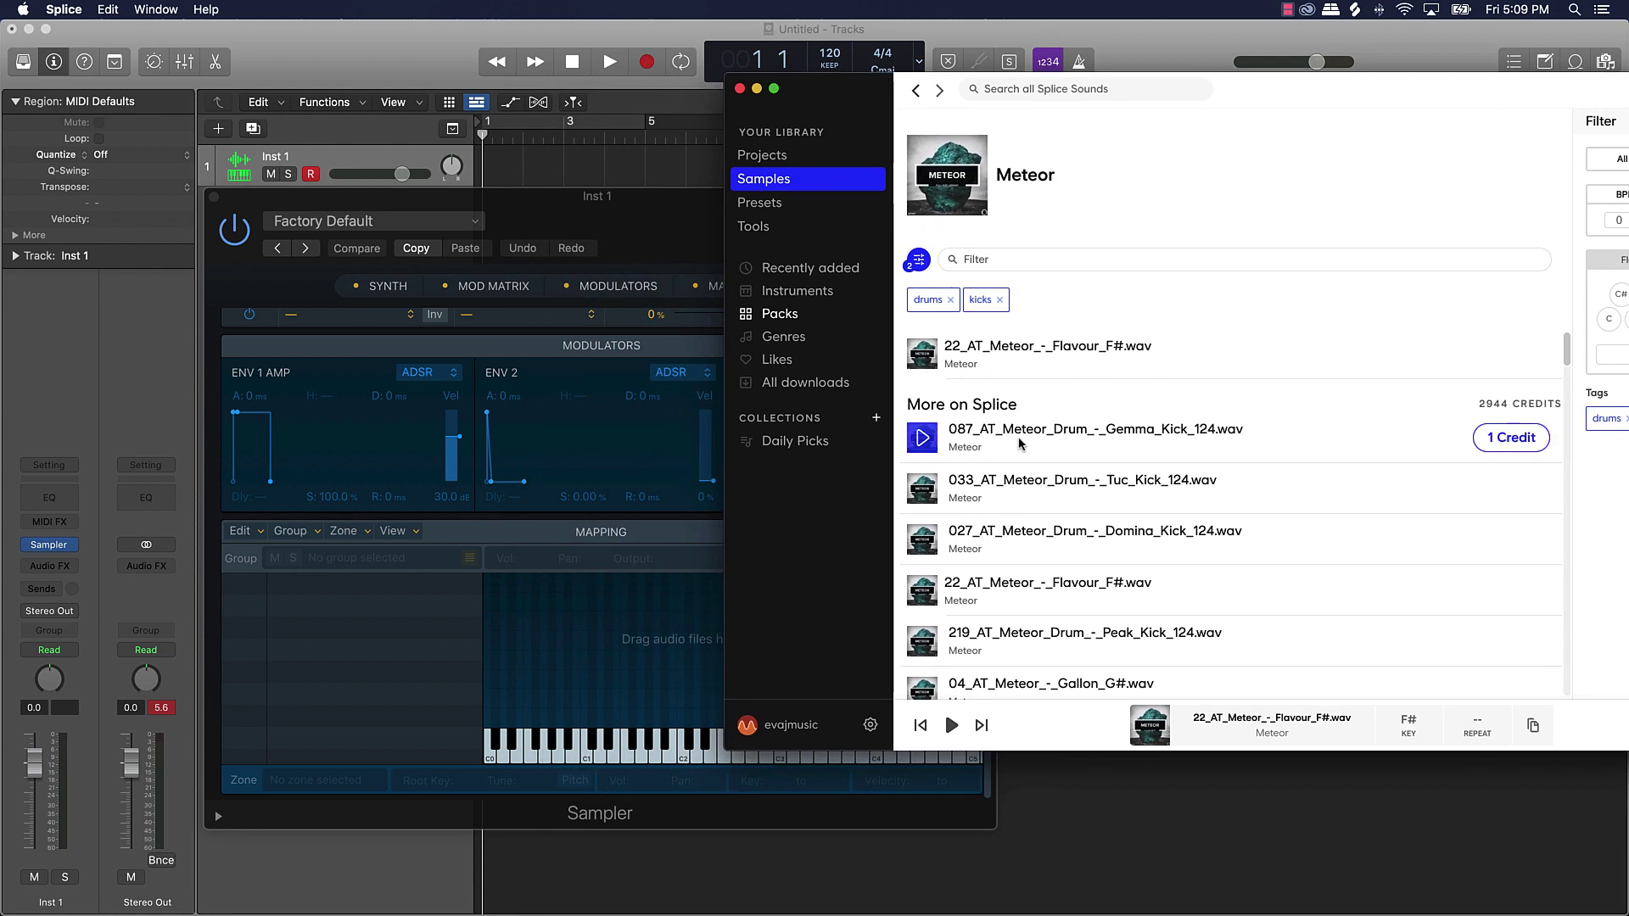
{"action": "left_click_drag", "start_coordinate": [939, 373], "coordinate": [585, 761]}
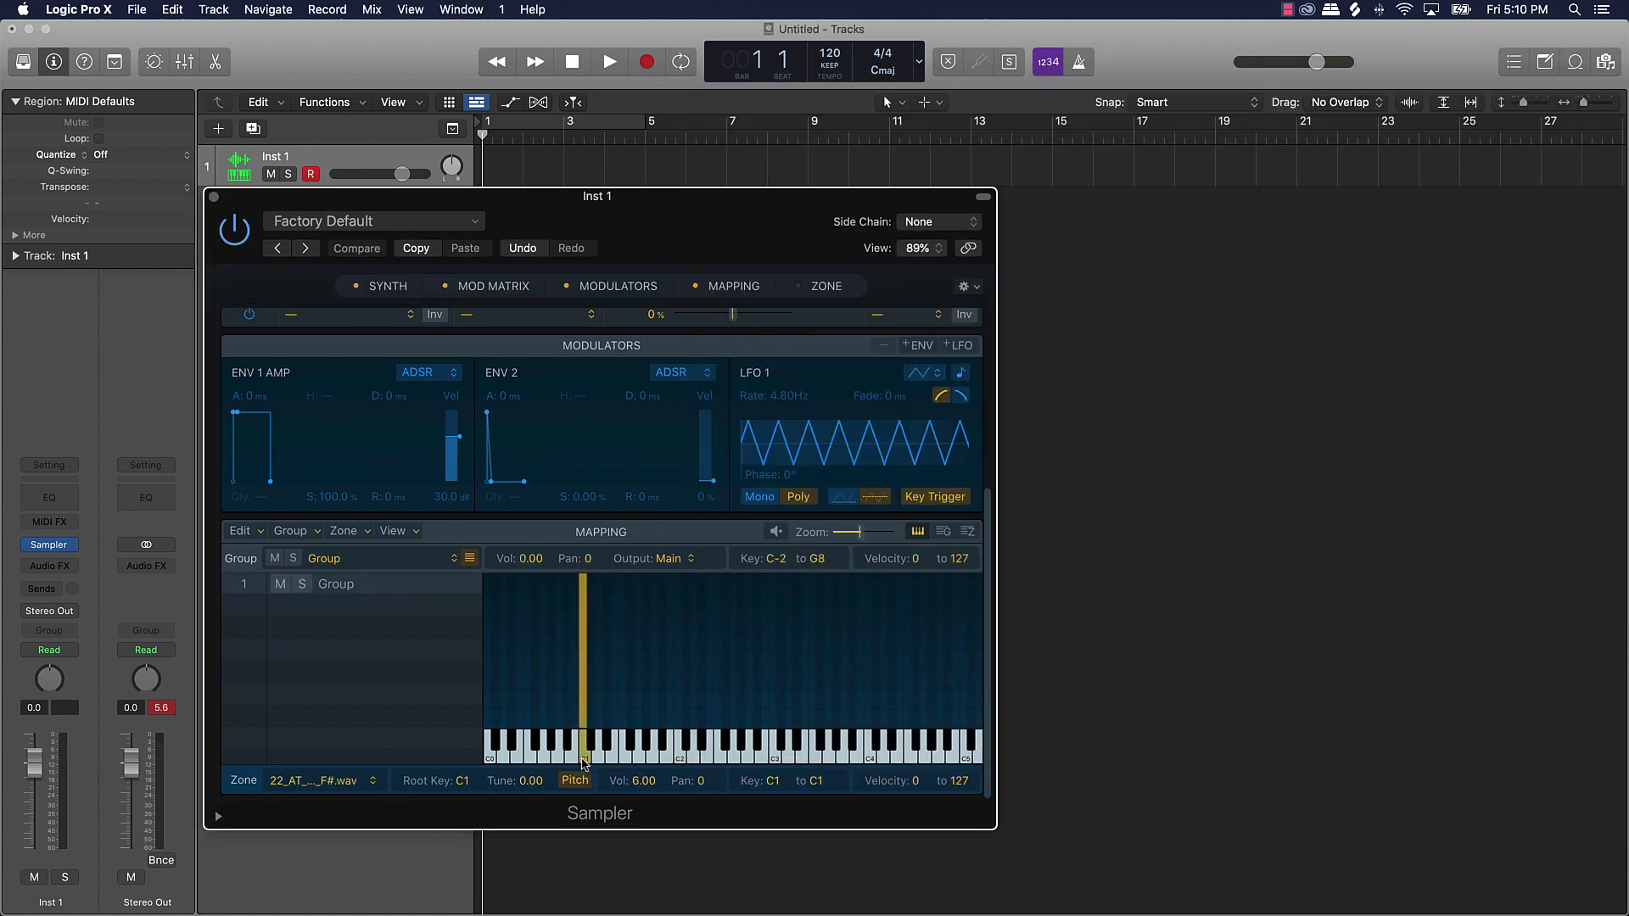
{"action": "left_click", "coordinate": [579, 654]}
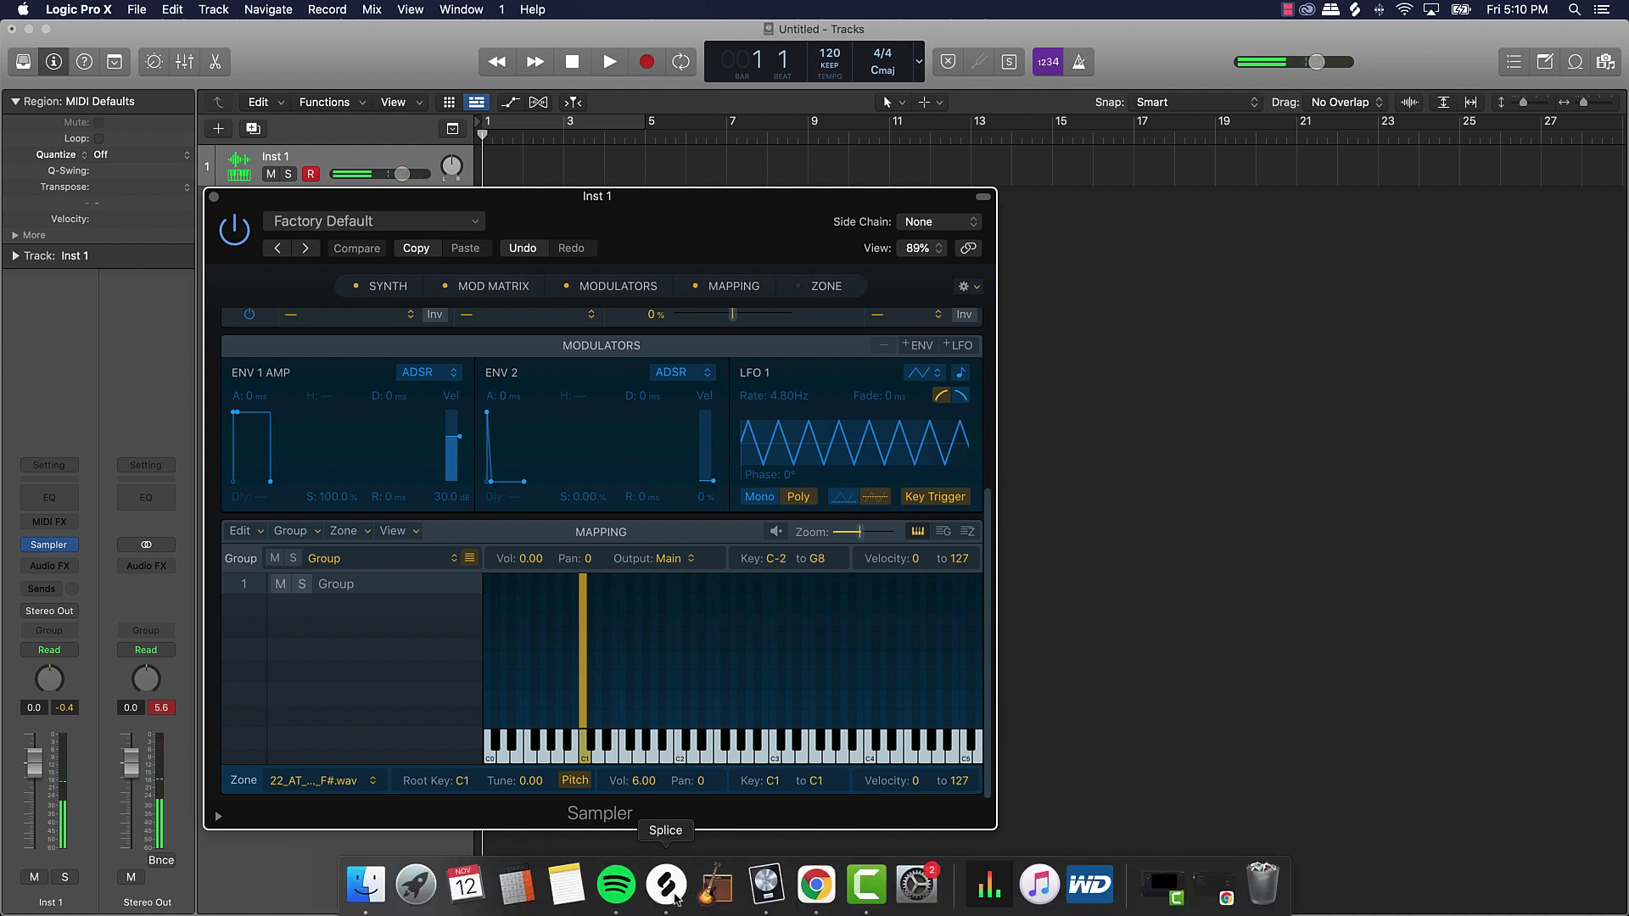
Step: Switch to Splice, preview more Meteor kicks, and download 29_AT_Meteor_-_Acute_G.wav for 1 credit
{"action": "left_click", "coordinate": [668, 897]}
{"action": "scroll", "coordinate": [964, 627], "scroll_direction": "down", "scroll_amount": 3}
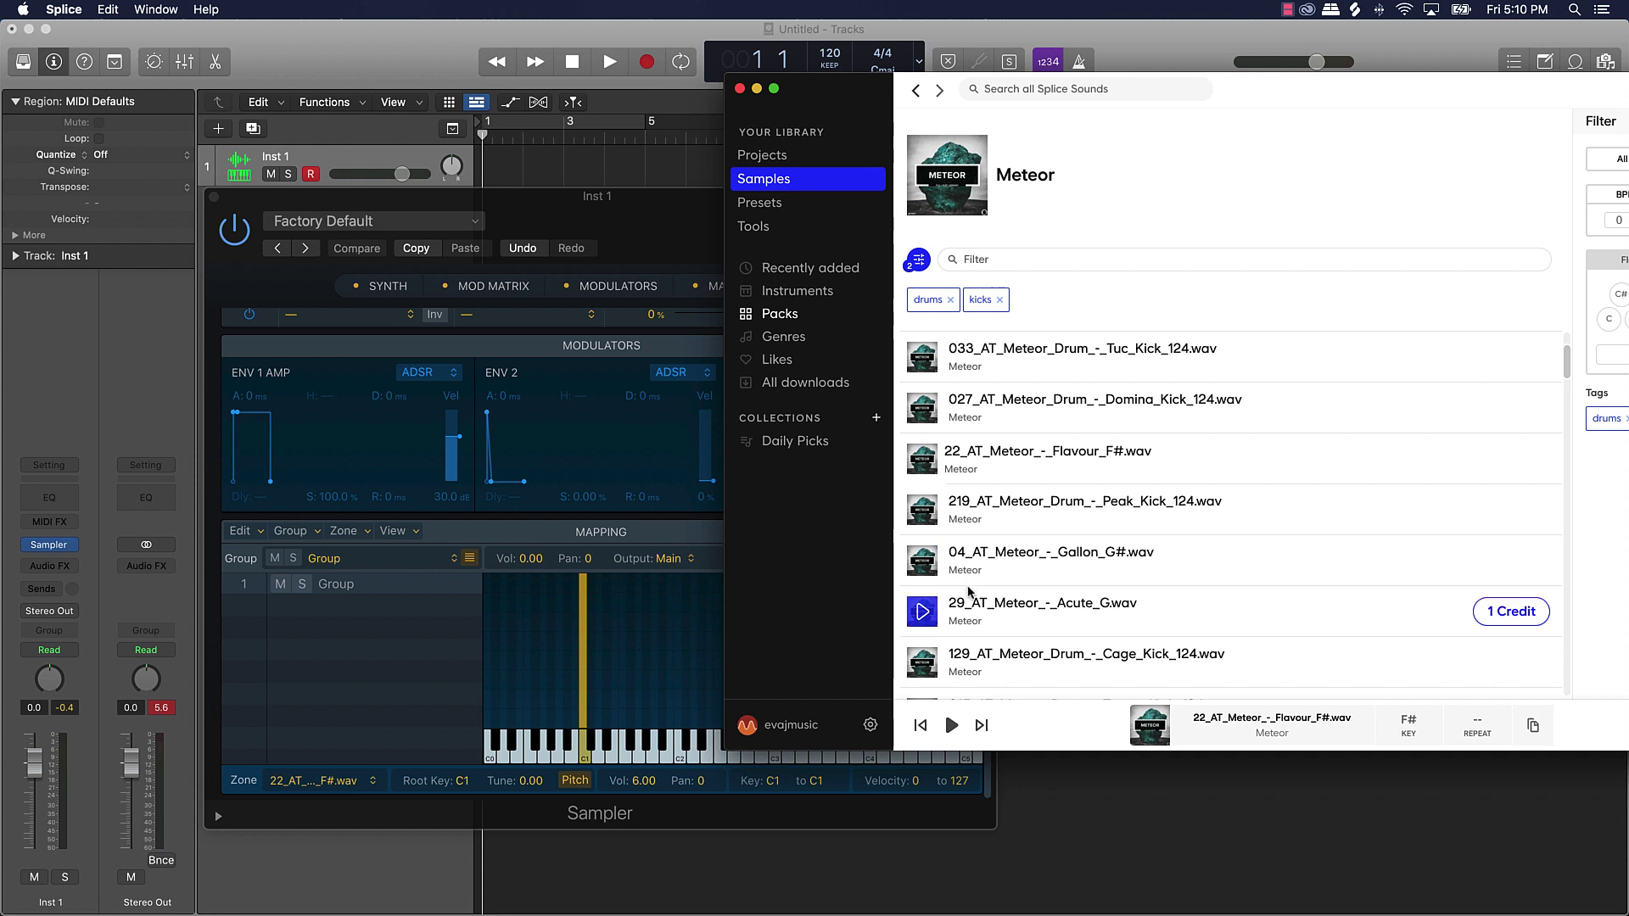
{"action": "left_click", "coordinate": [924, 664]}
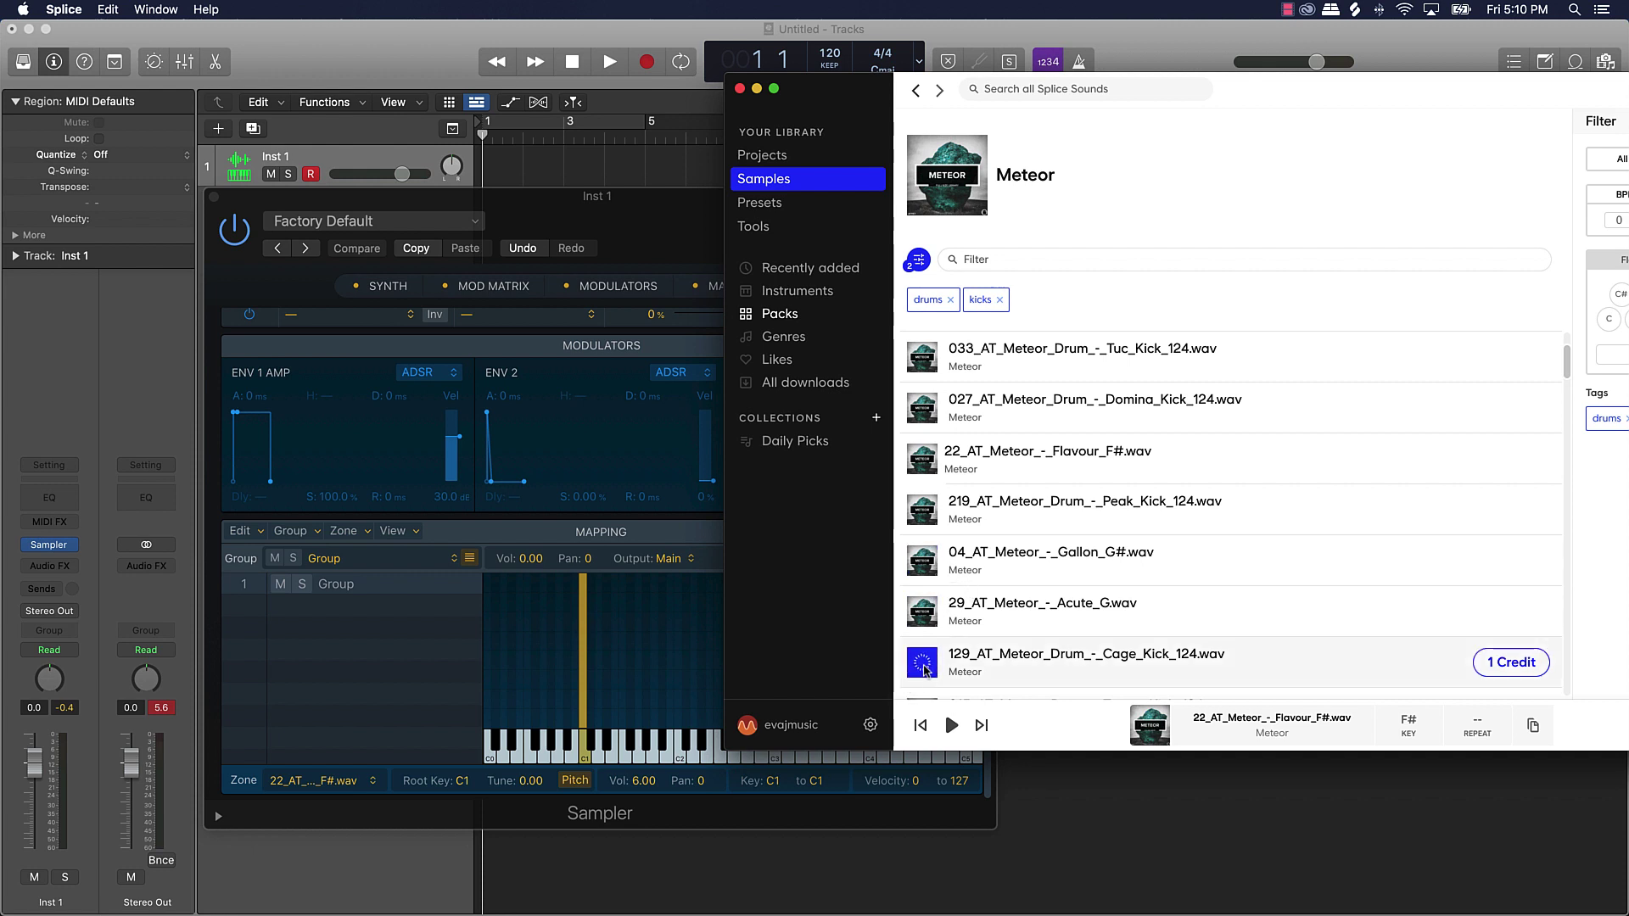
{"action": "left_click", "coordinate": [925, 614]}
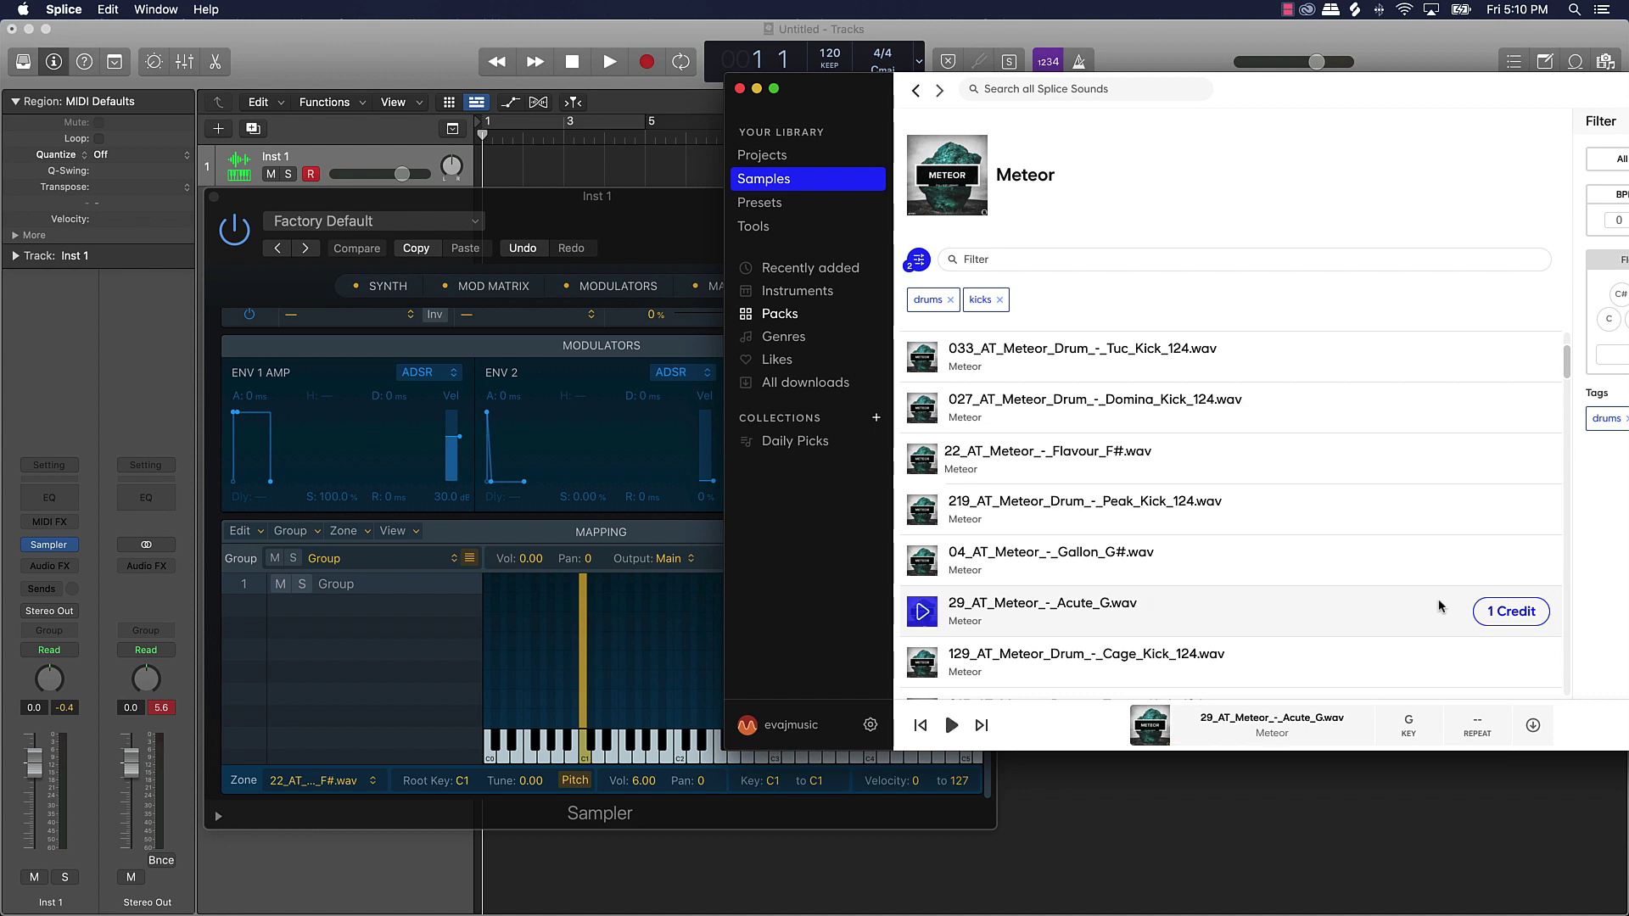
{"action": "left_click", "coordinate": [1506, 611]}
Step: Map the Acute kick to key C#1 and 21_AT_Meteor_-_Jungle_D.wav to D1 in Logic Pro X's Sampler, and audition the mapped kicks
{"action": "left_click_drag", "start_coordinate": [1021, 618], "coordinate": [591, 747]}
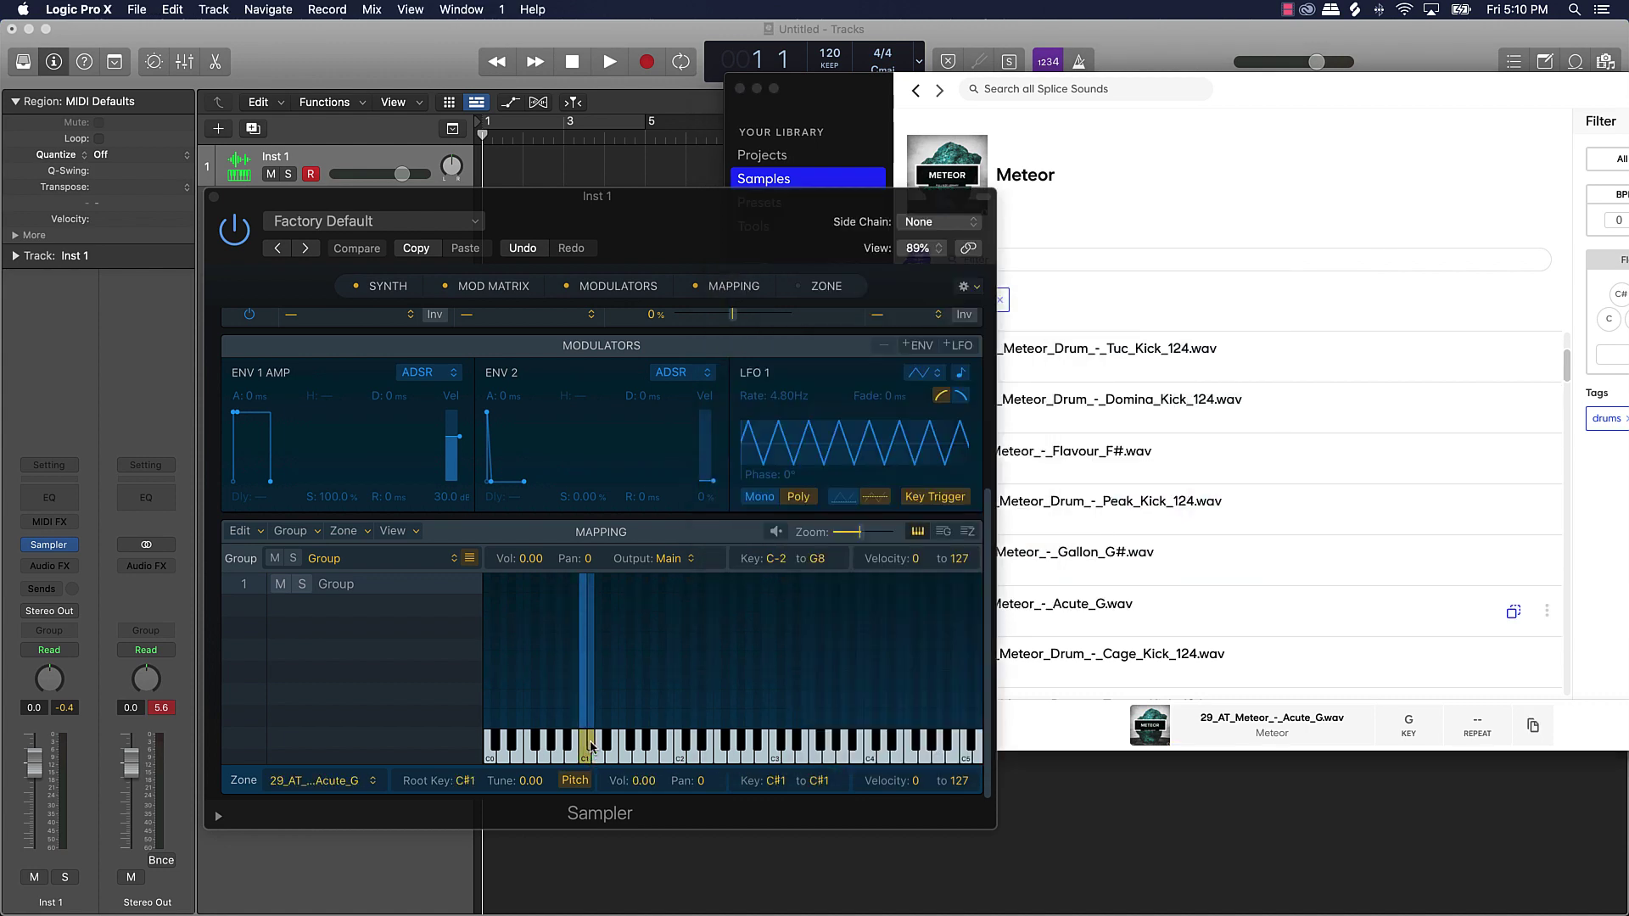
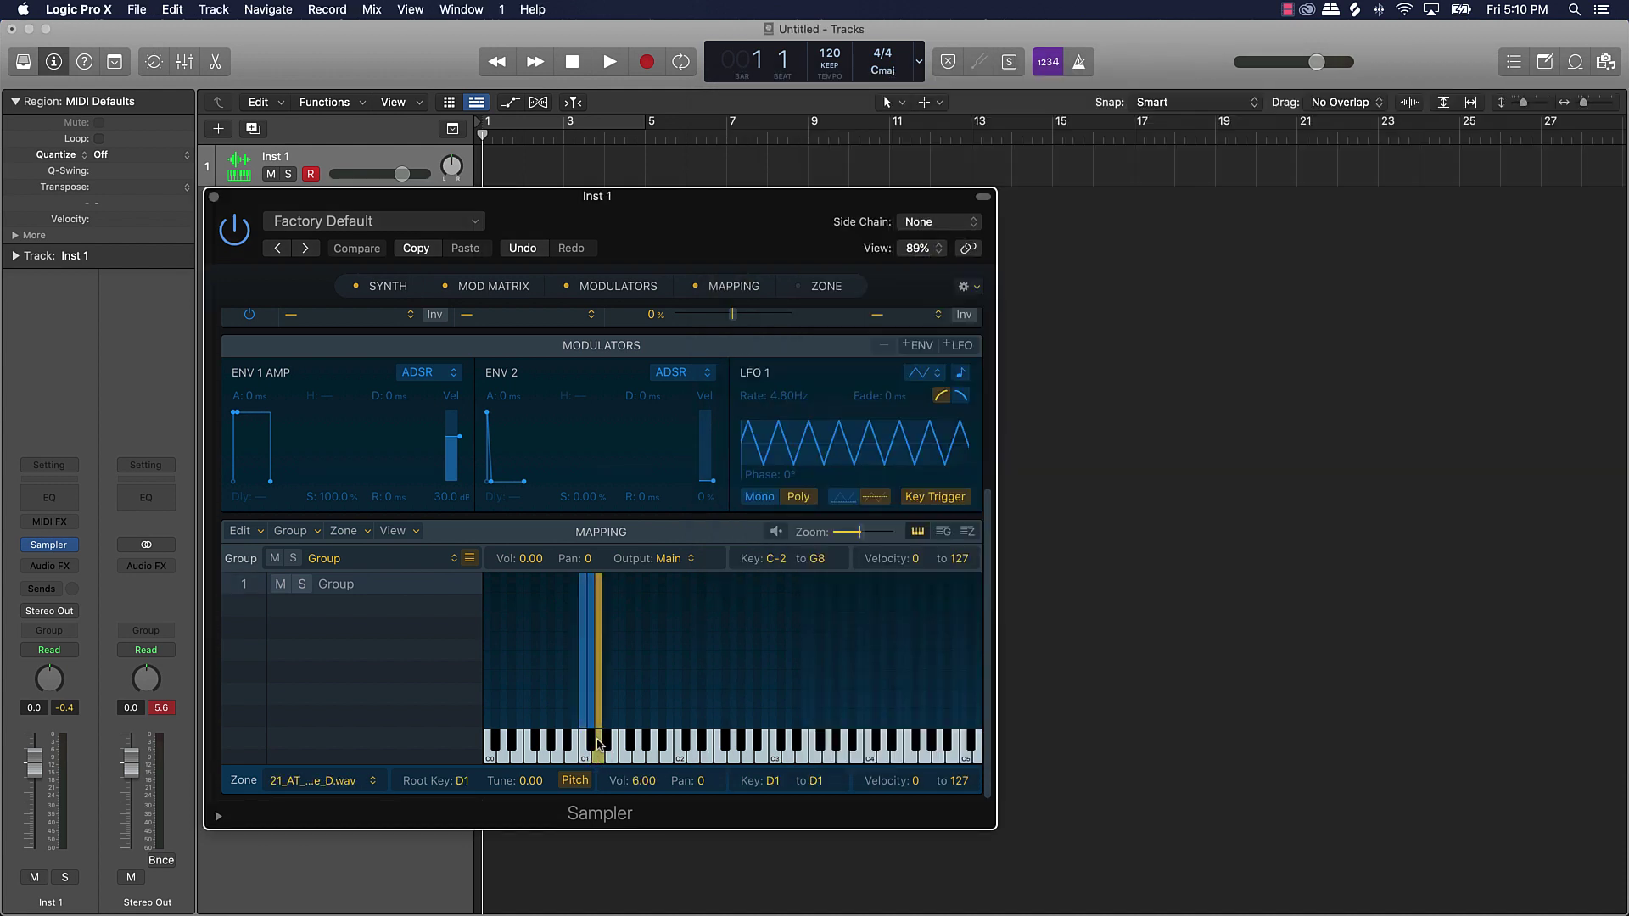
{"action": "left_click", "coordinate": [597, 744]}
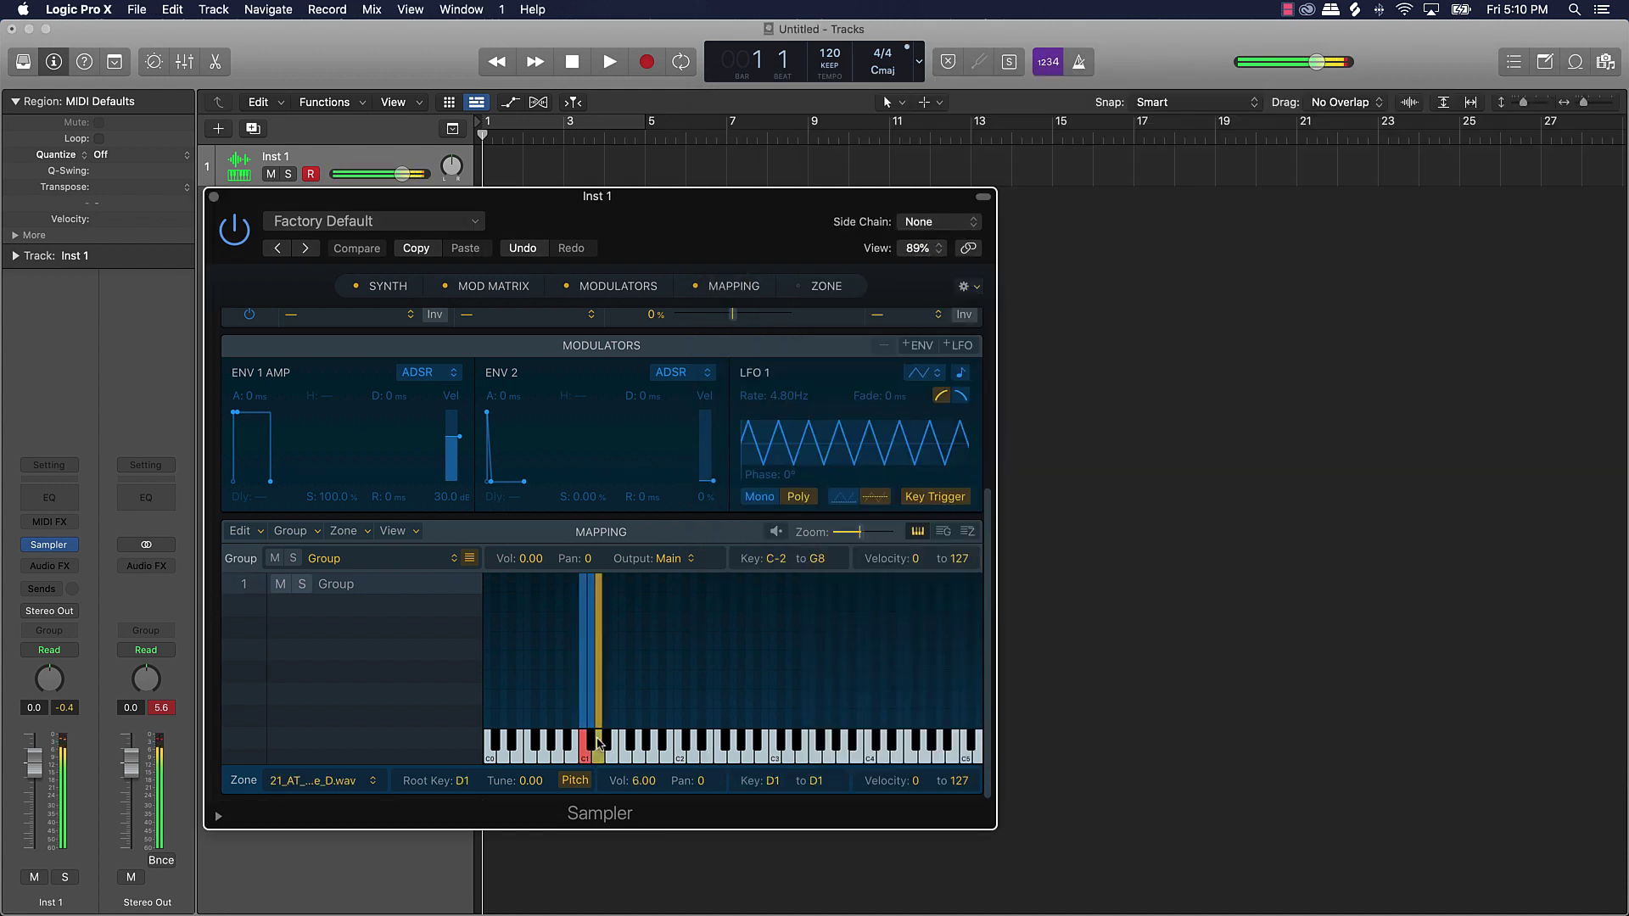
{"action": "left_click", "coordinate": [585, 744]}
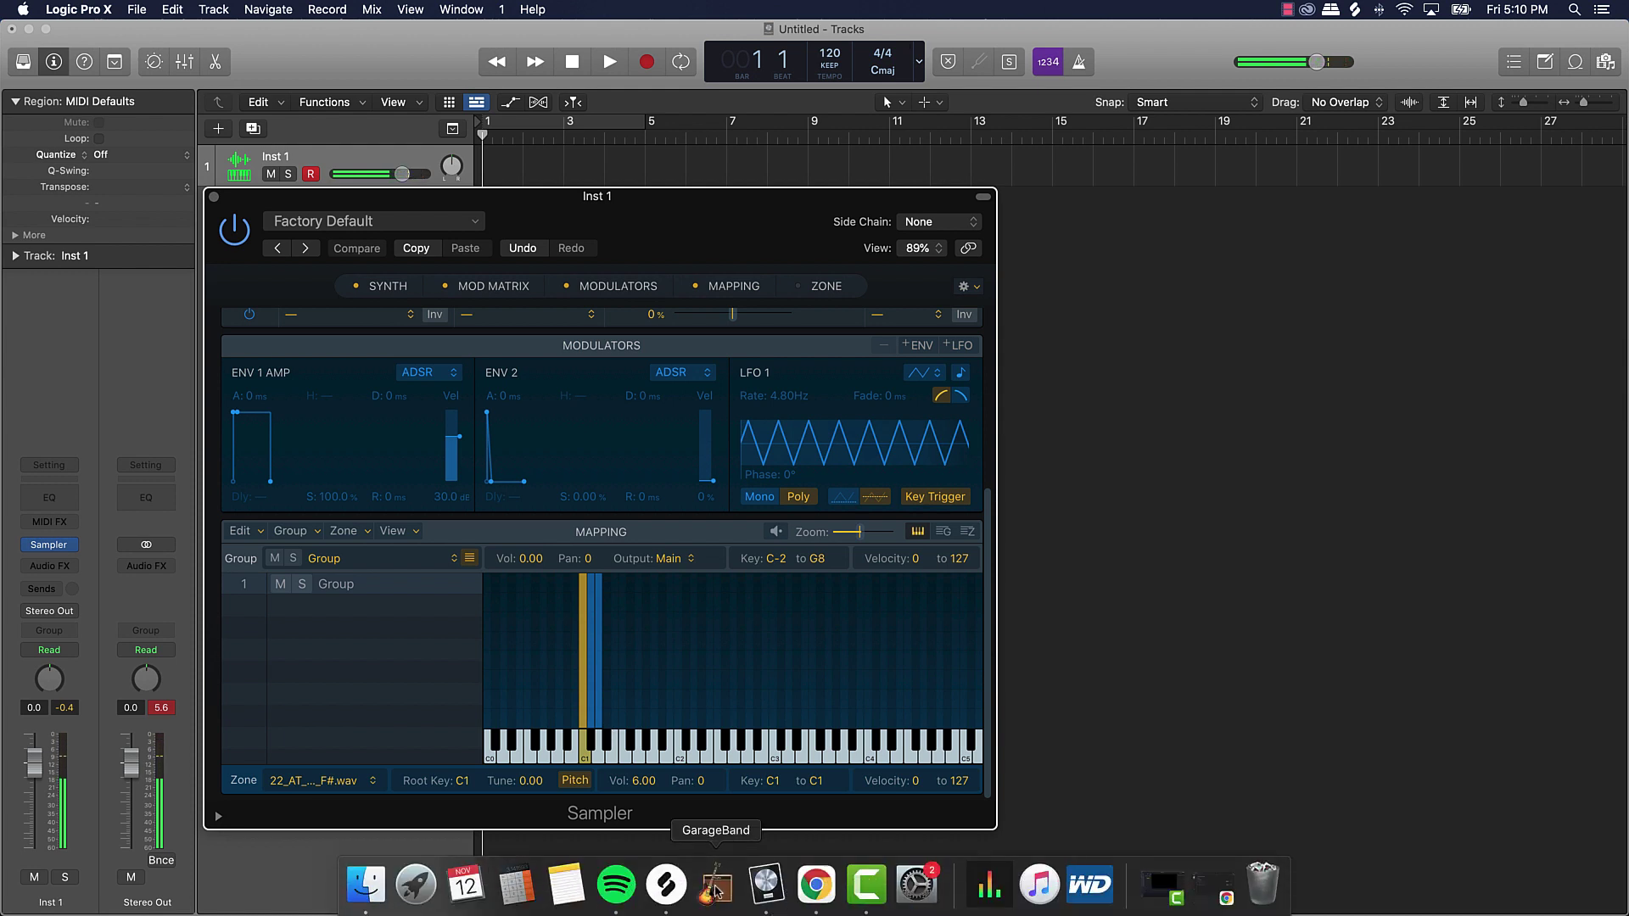
Step: Switch to Splice, preview further kicks, download 09_AT_Meteor_-_Ritual_F#.wav for 1 credit and map it to key D#1 in Sampler
{"action": "left_click", "coordinate": [679, 892]}
{"action": "scroll", "coordinate": [1128, 577], "scroll_direction": "down", "scroll_amount": 10}
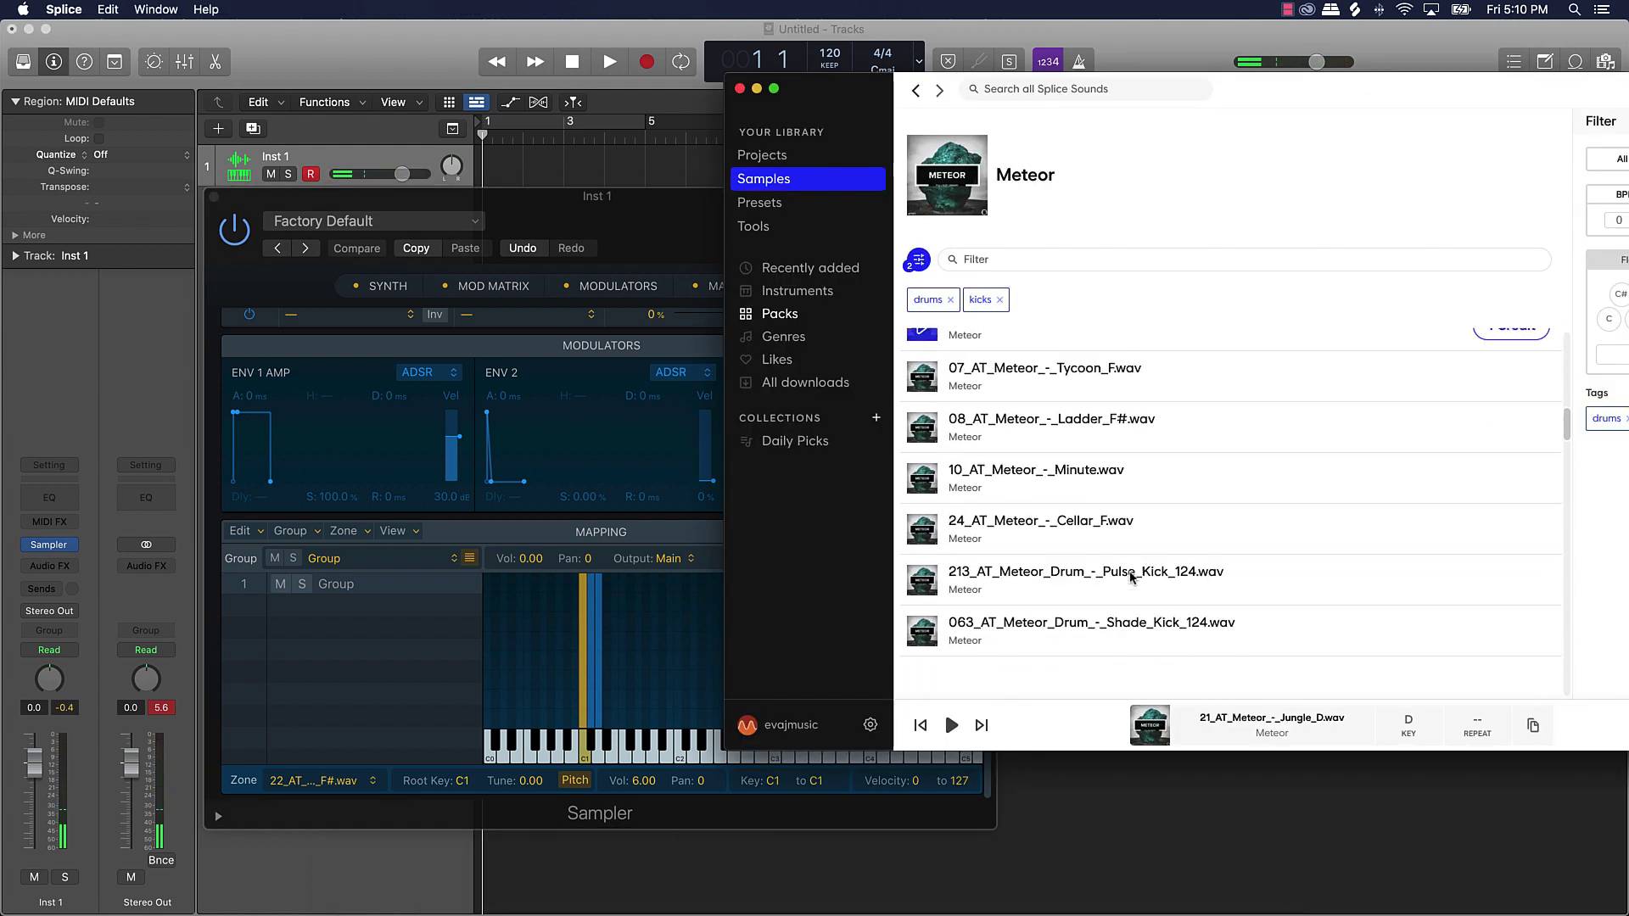
{"action": "scroll", "coordinate": [1128, 577], "scroll_direction": "down", "scroll_amount": 1}
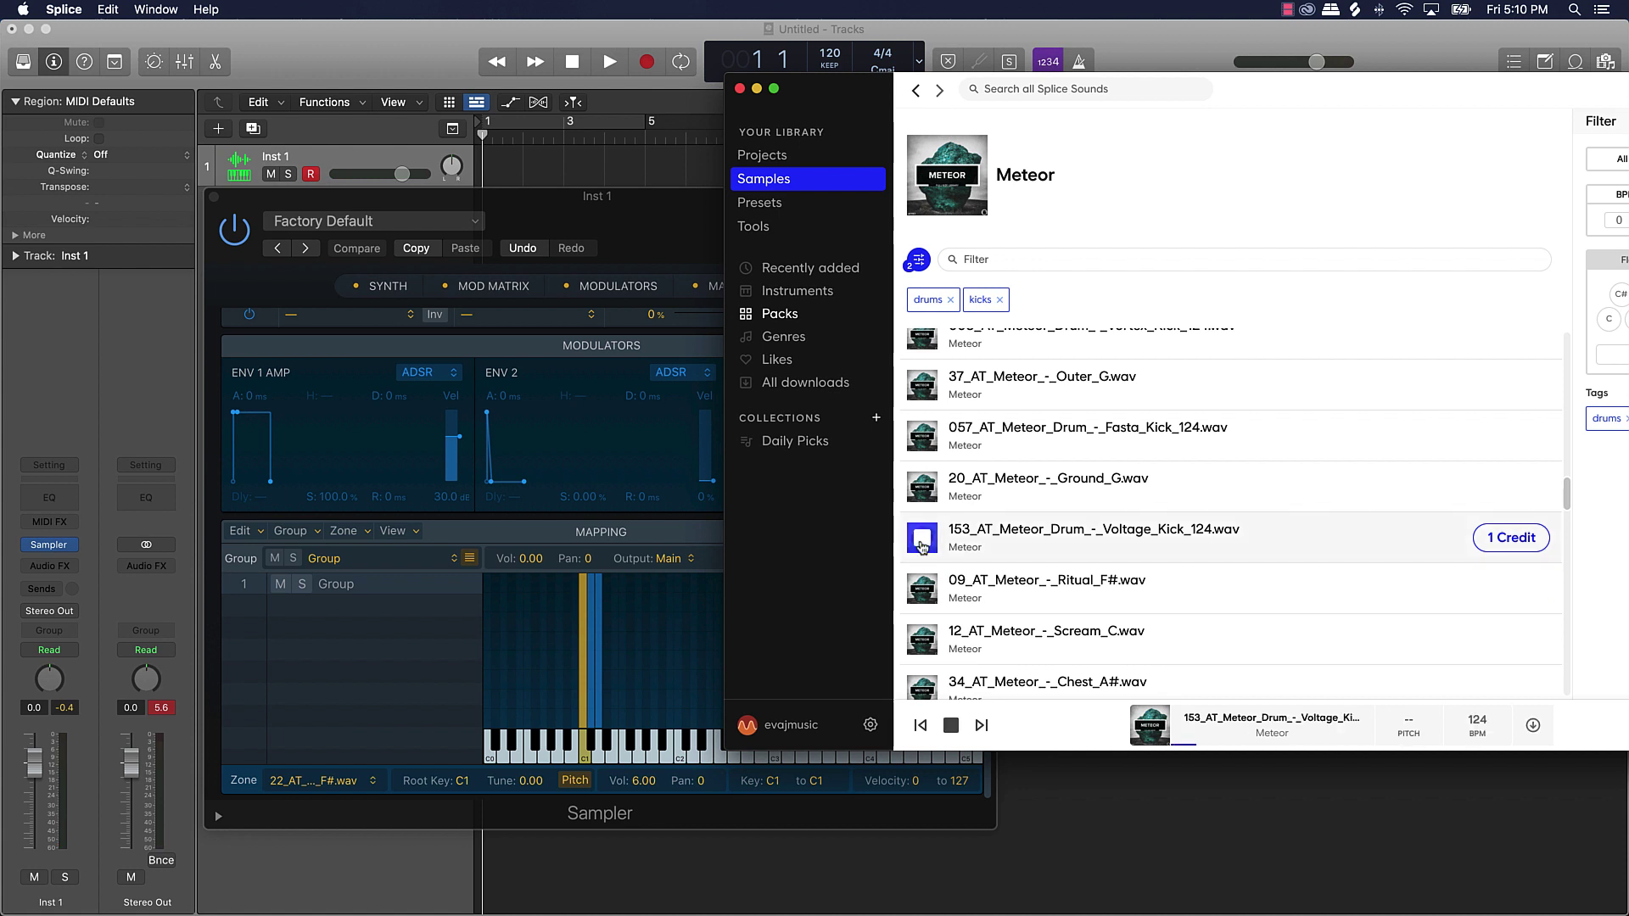
{"action": "left_click", "coordinate": [925, 588]}
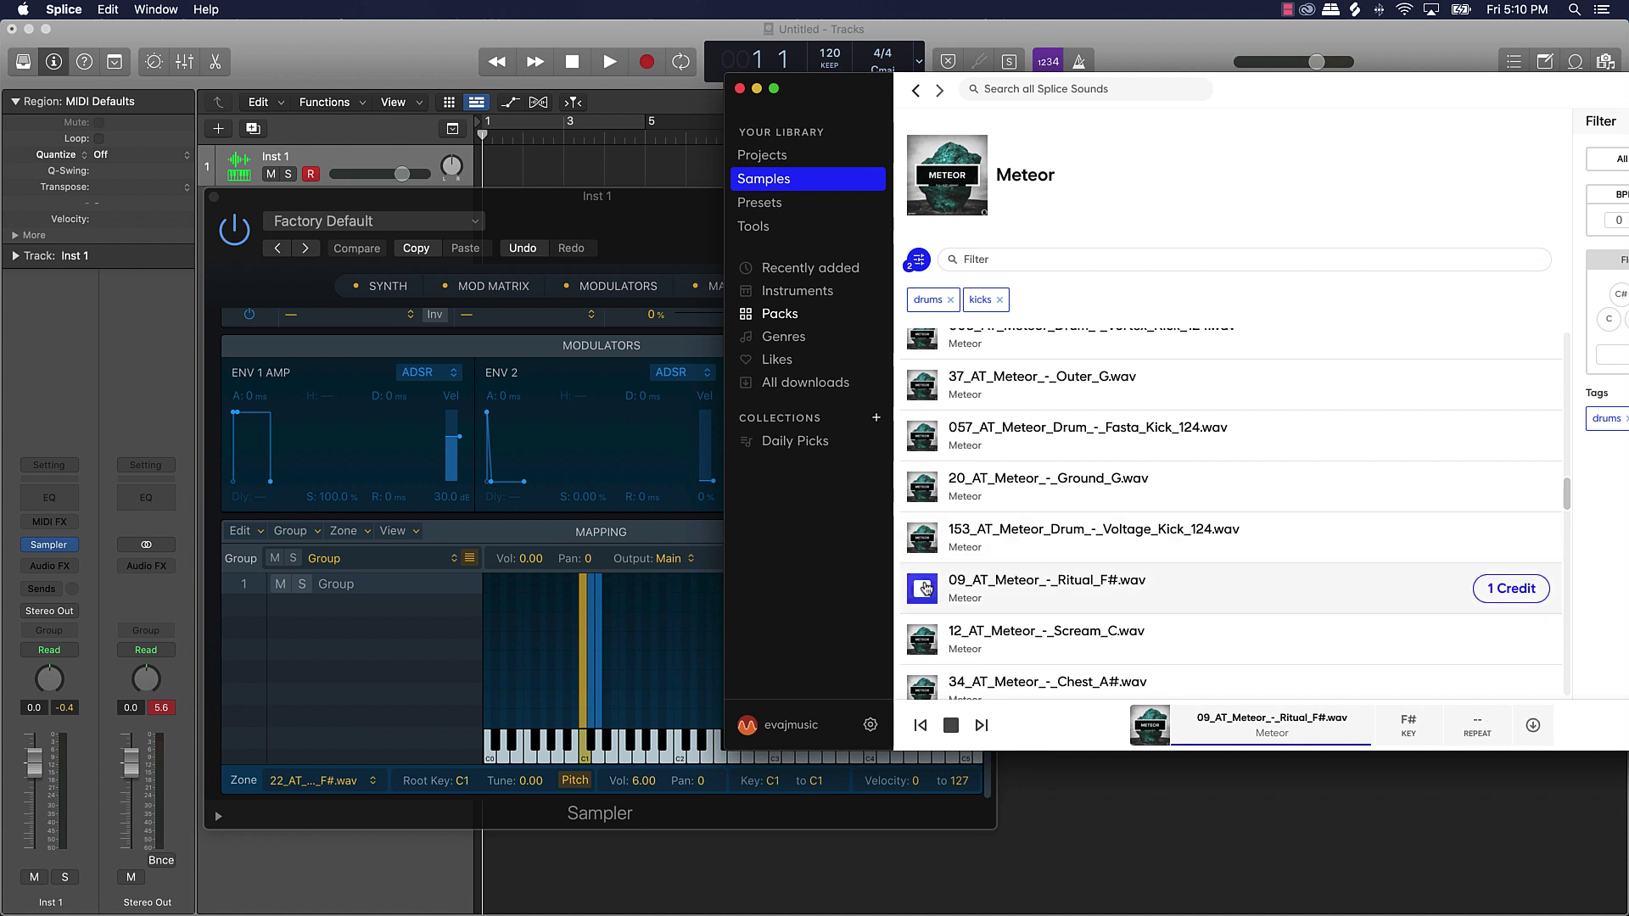
{"action": "left_click", "coordinate": [1519, 588]}
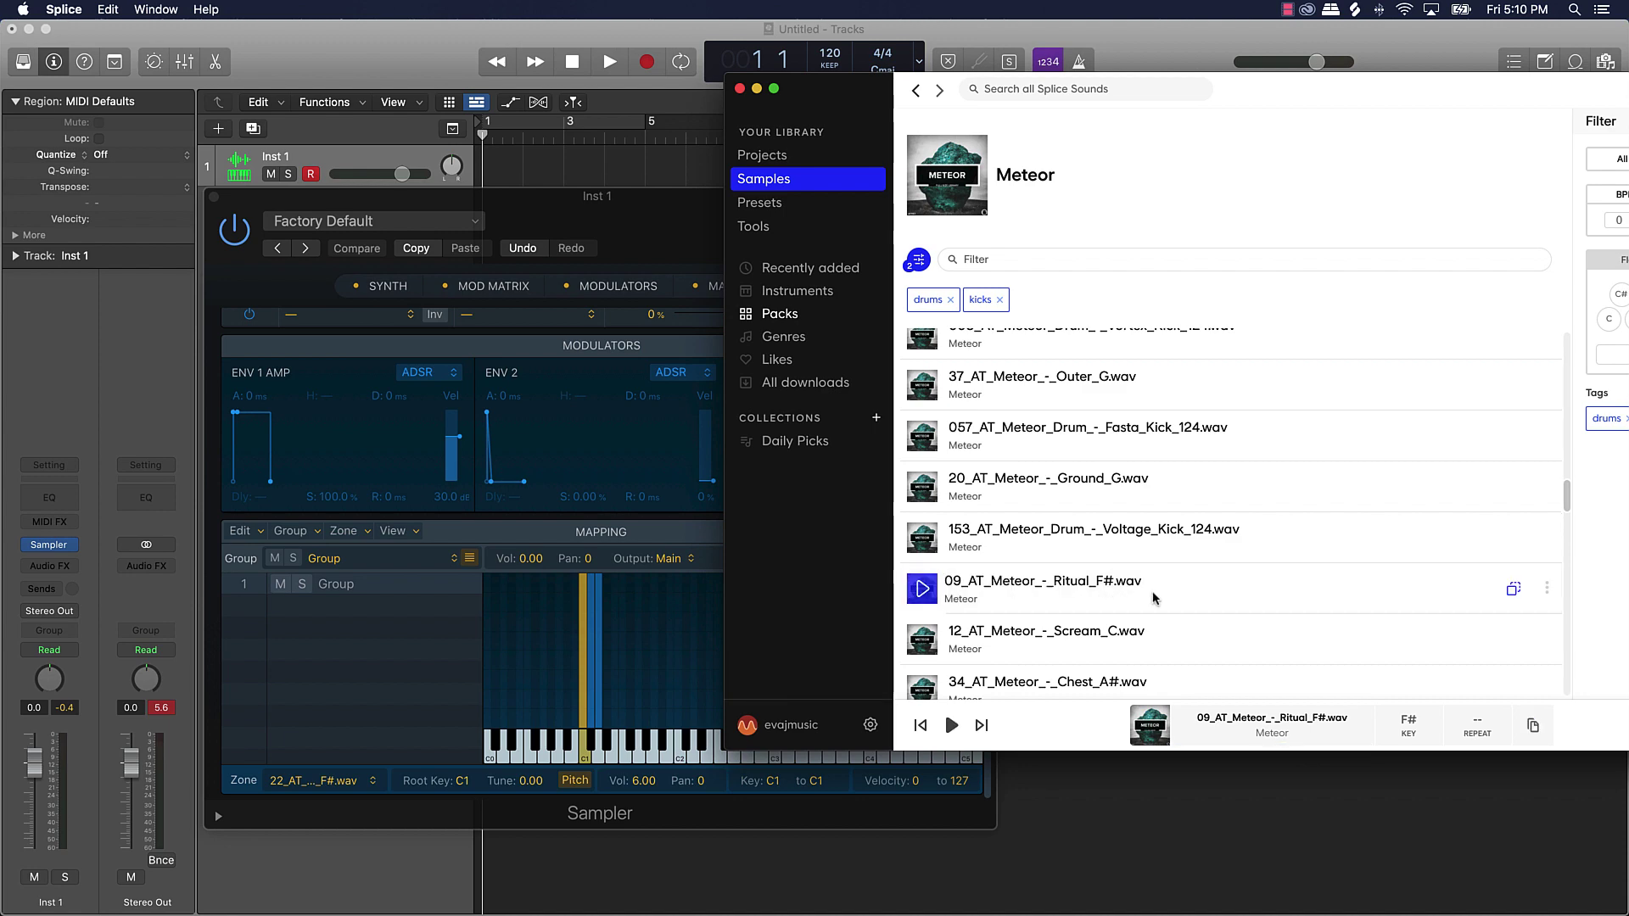
{"action": "left_click_drag", "start_coordinate": [1154, 599], "coordinate": [606, 744]}
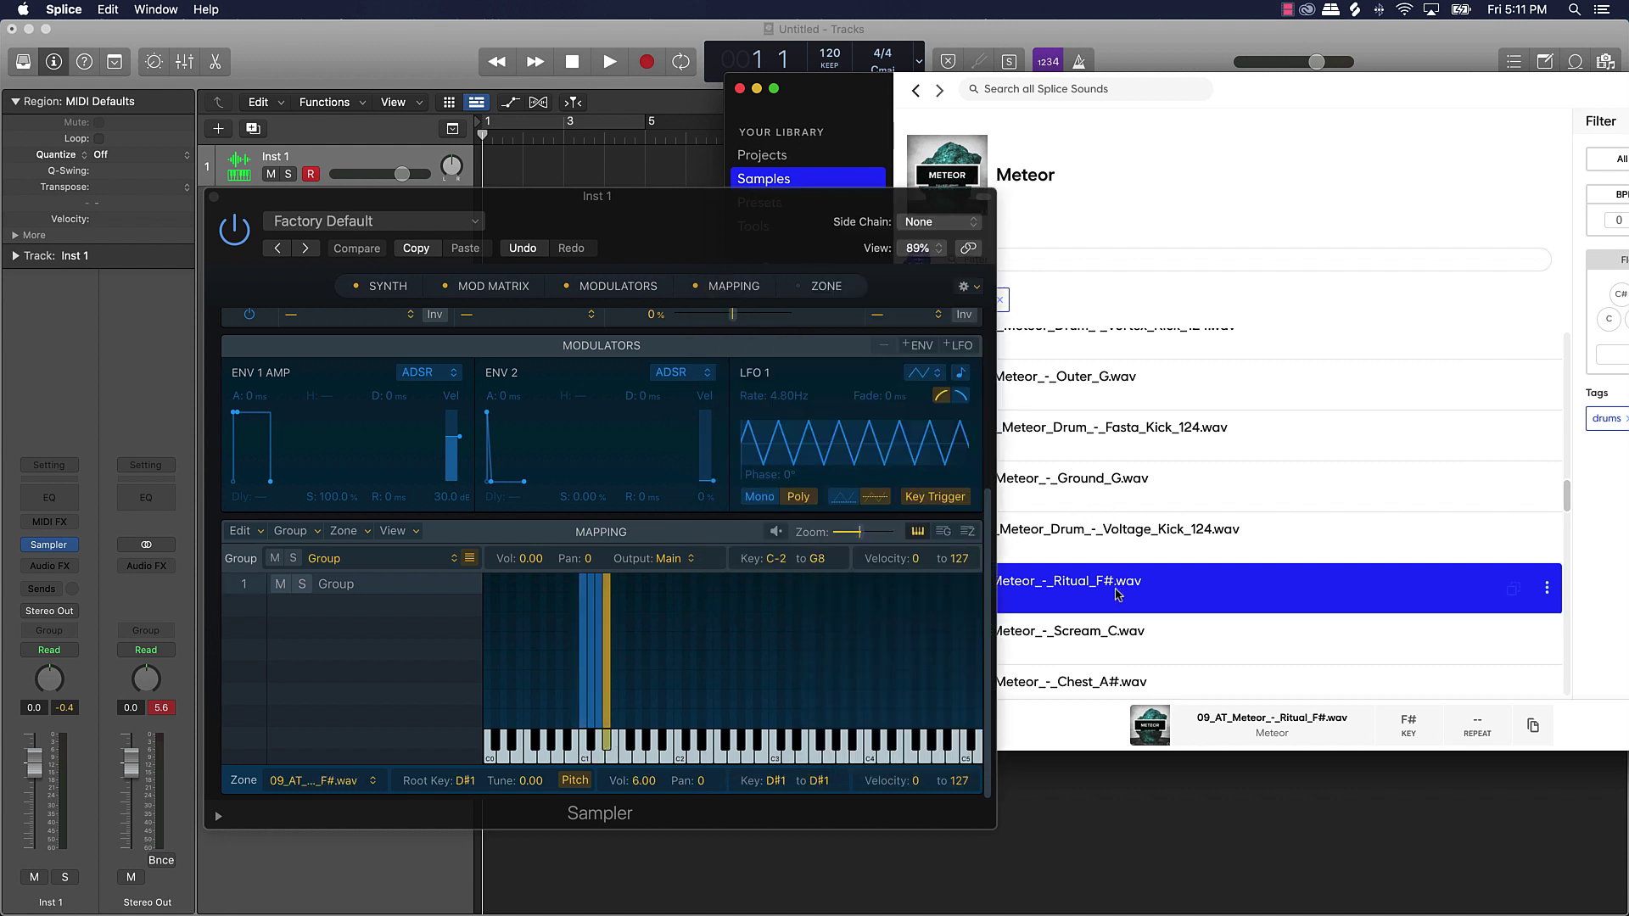
Step: Move the Sampler window beside the Splice sample list, download 12_AT_Meteor_-_Scream_C.wav for 1 credit and map it to key E1
{"action": "left_click", "coordinate": [866, 104]}
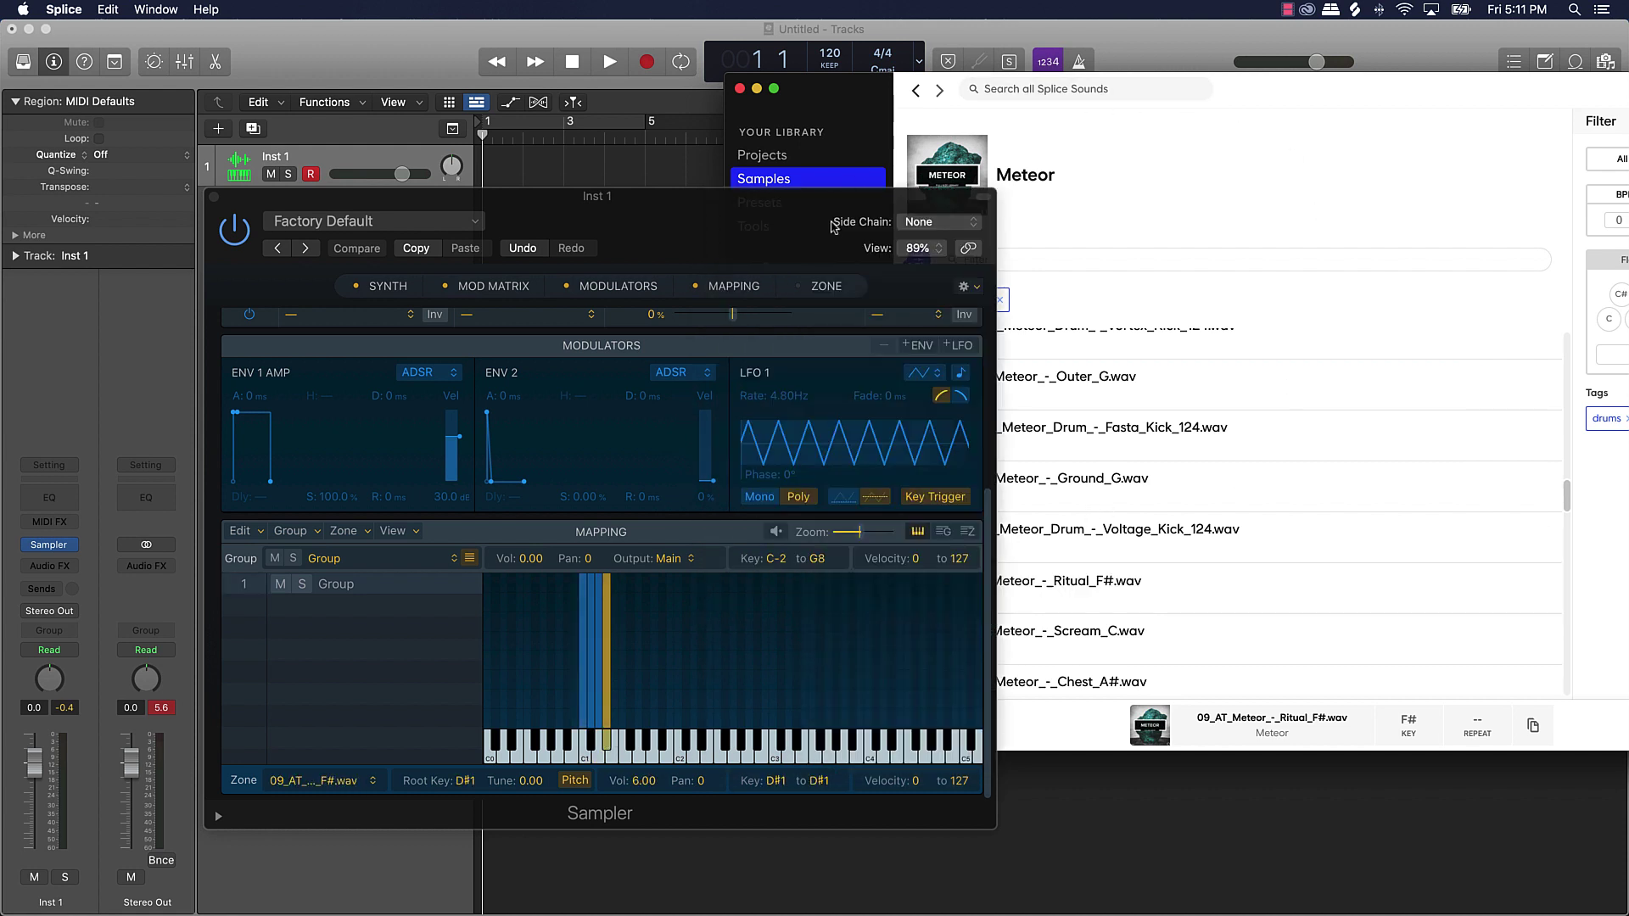
{"action": "left_click_drag", "start_coordinate": [834, 227], "coordinate": [718, 222]}
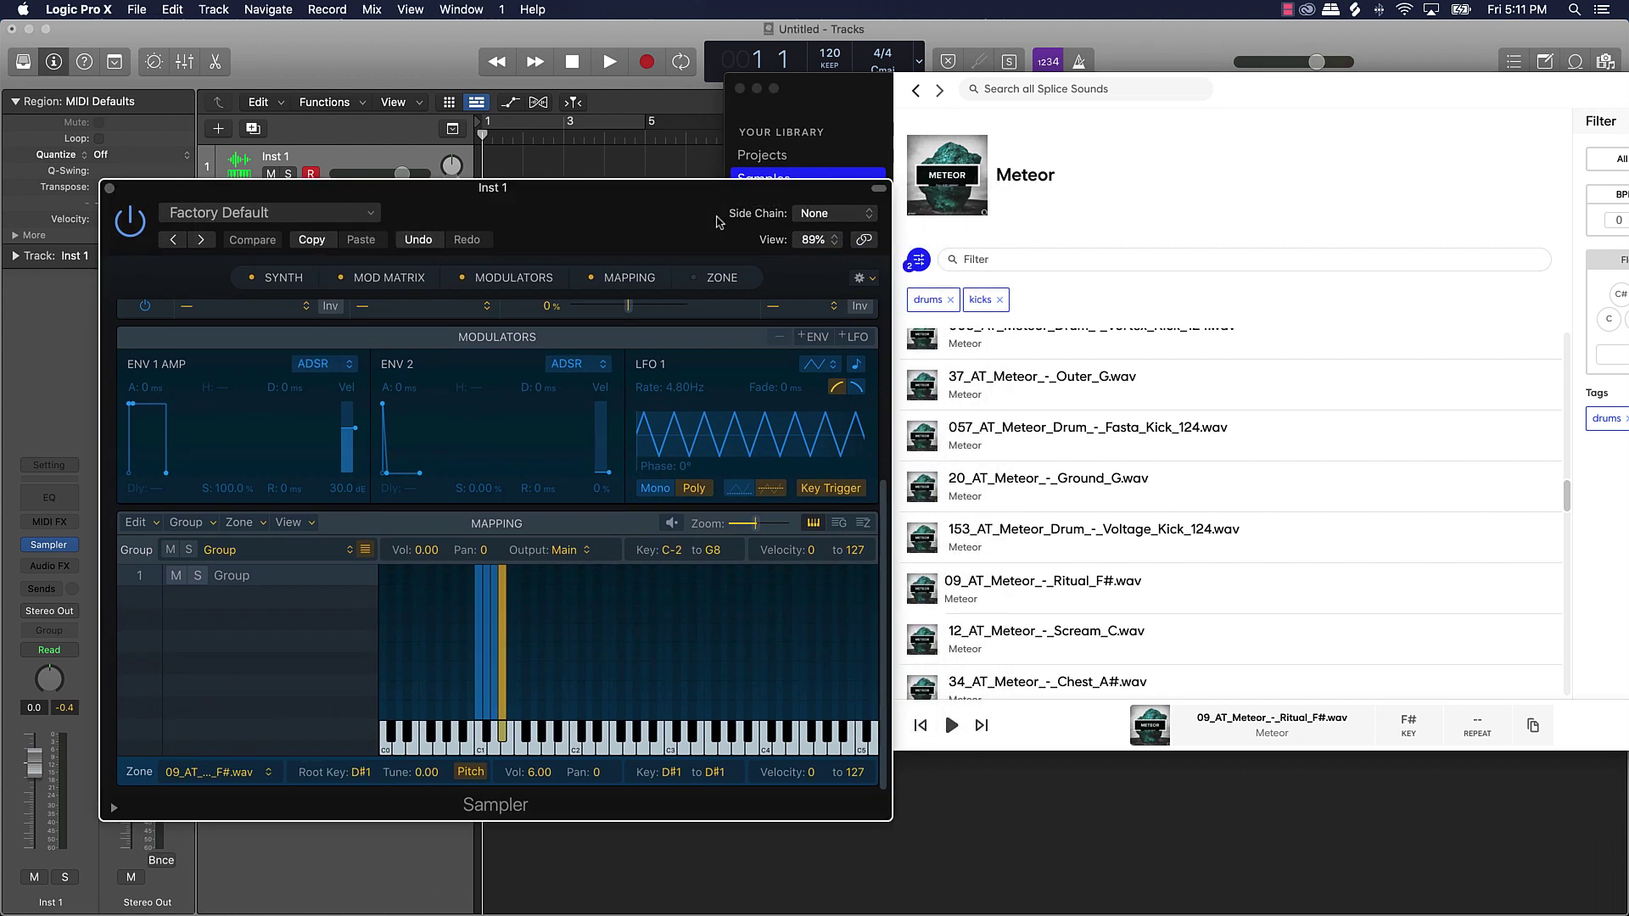
{"action": "left_click", "coordinate": [925, 644]}
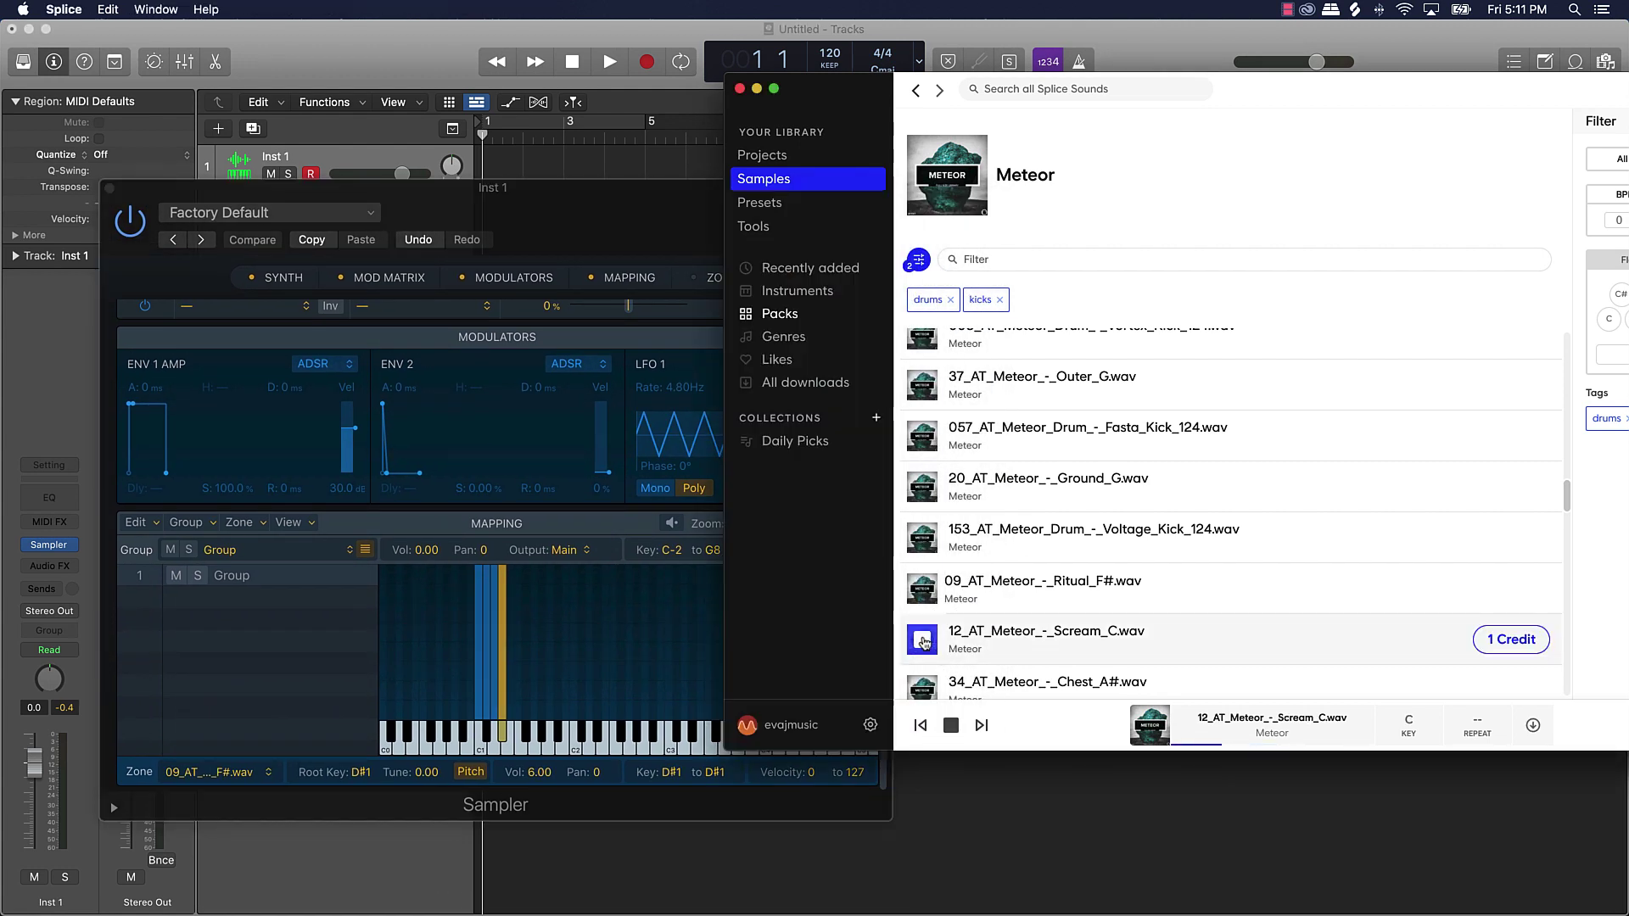
{"action": "left_click", "coordinate": [1512, 640]}
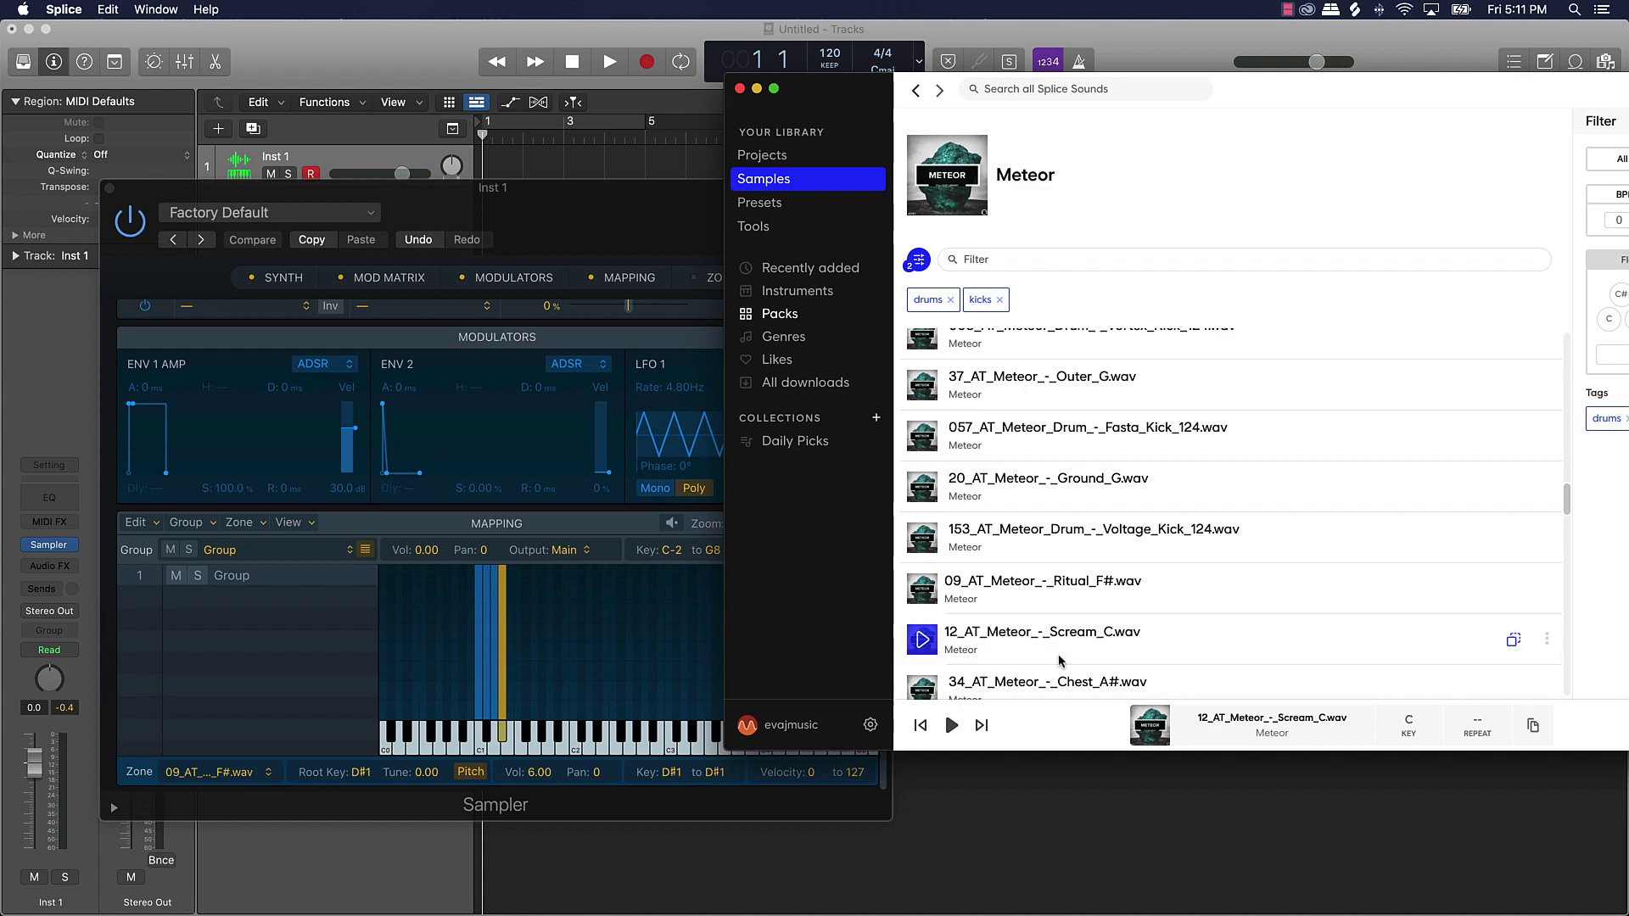
{"action": "left_click_drag", "start_coordinate": [1059, 660], "coordinate": [513, 740]}
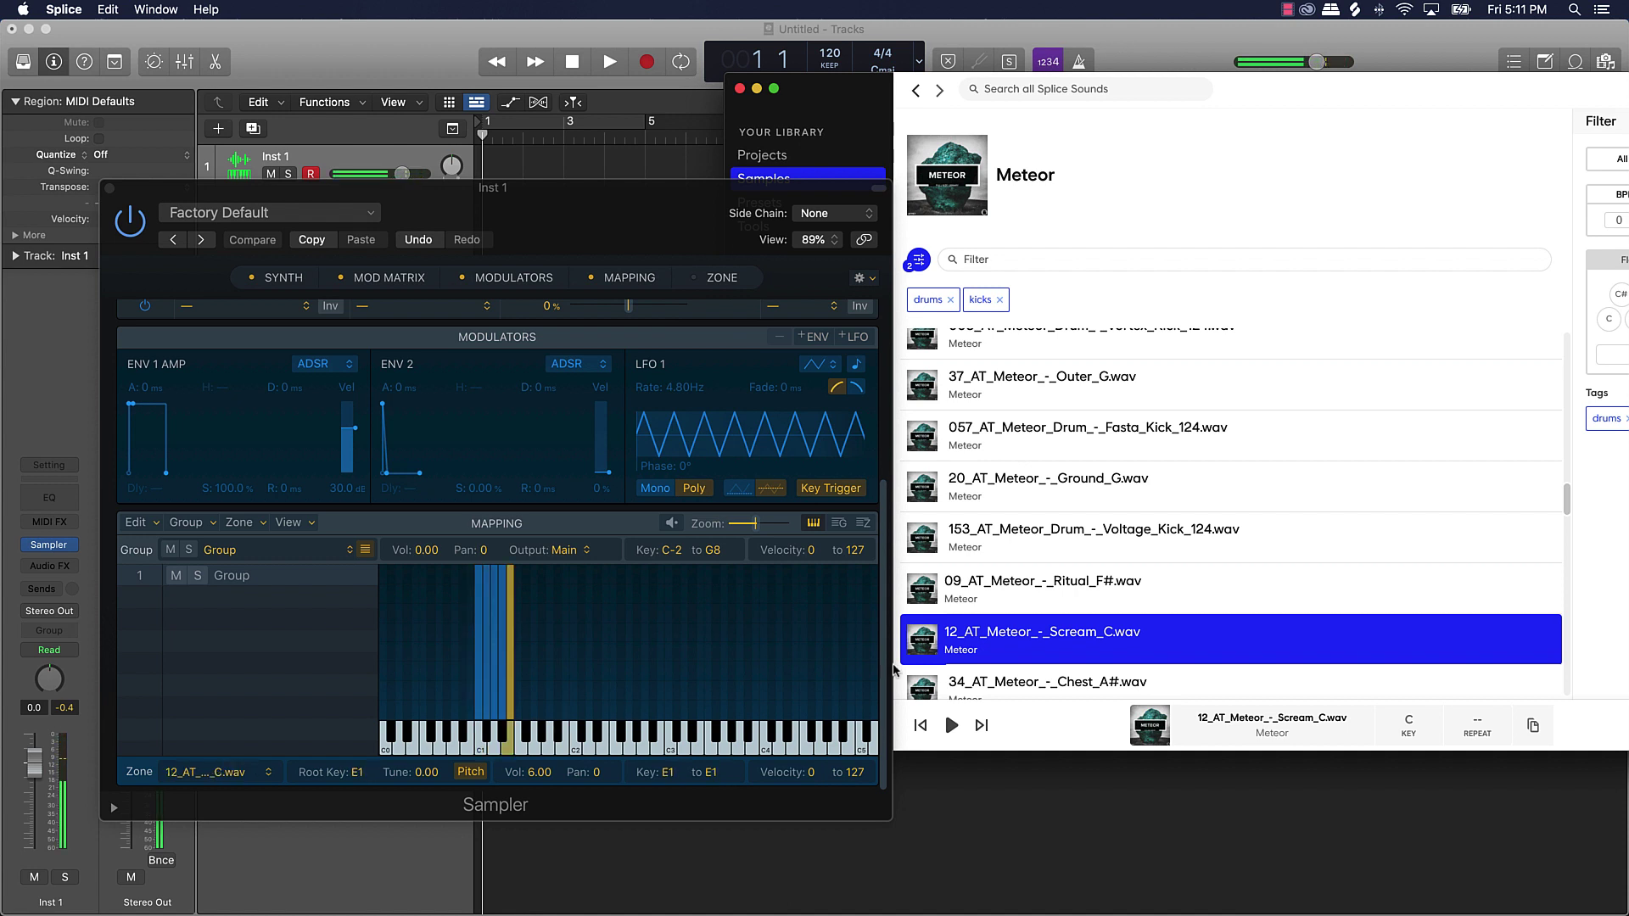
Step: Replace the kicks filter on the Meteor drum samples with the snares filter
{"action": "left_click", "coordinate": [1000, 302]}
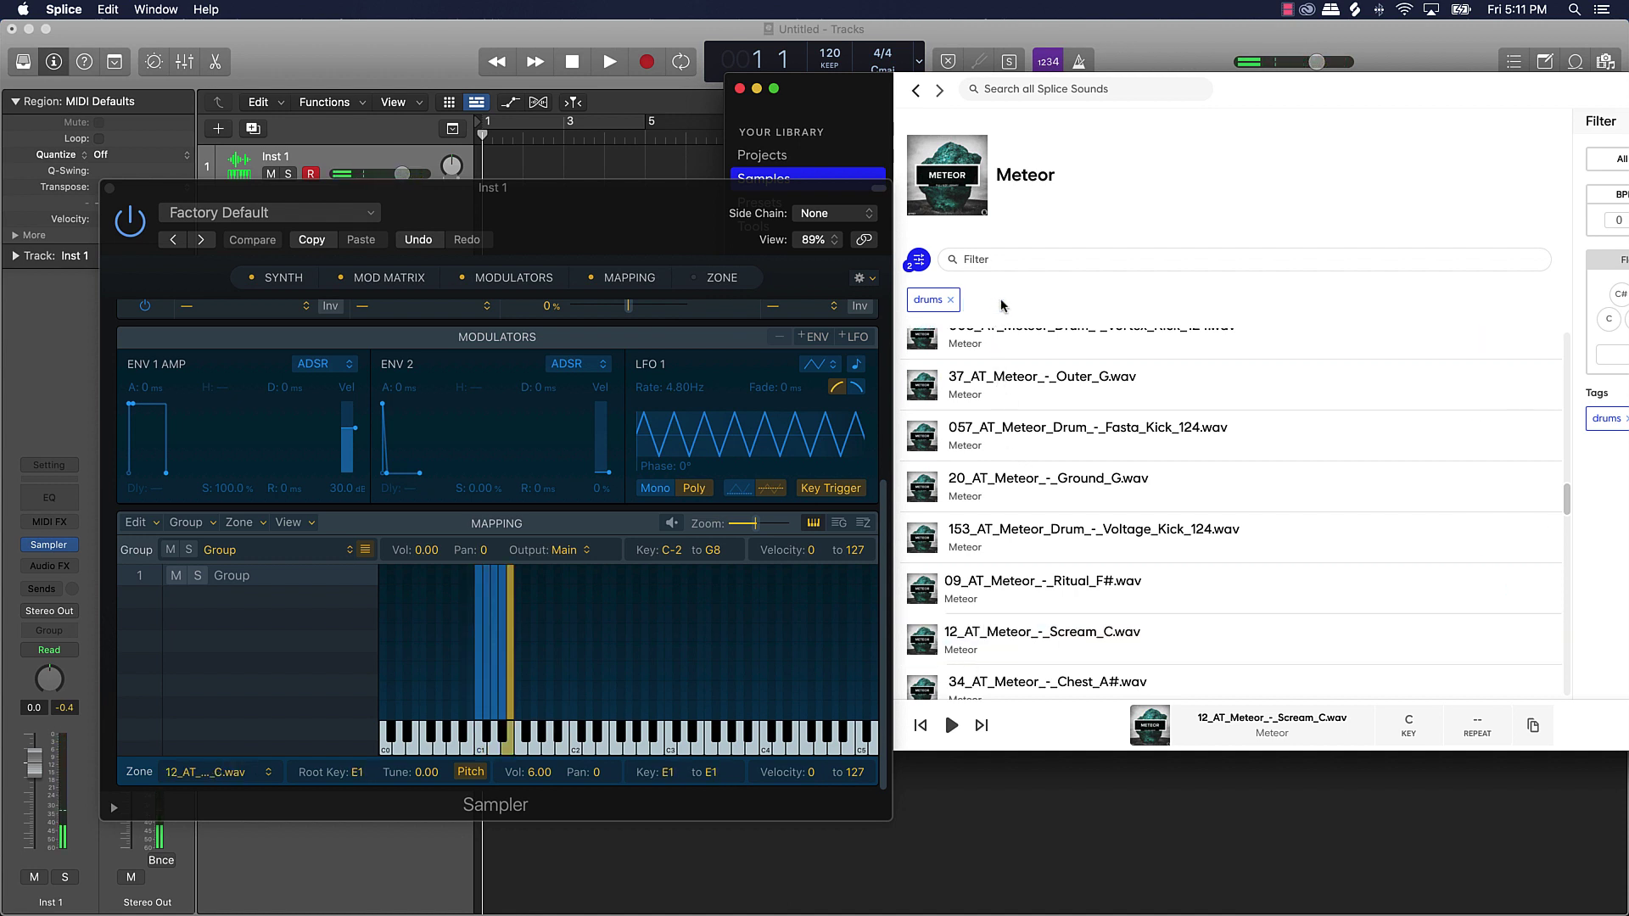
{"action": "left_click", "coordinate": [1059, 306]}
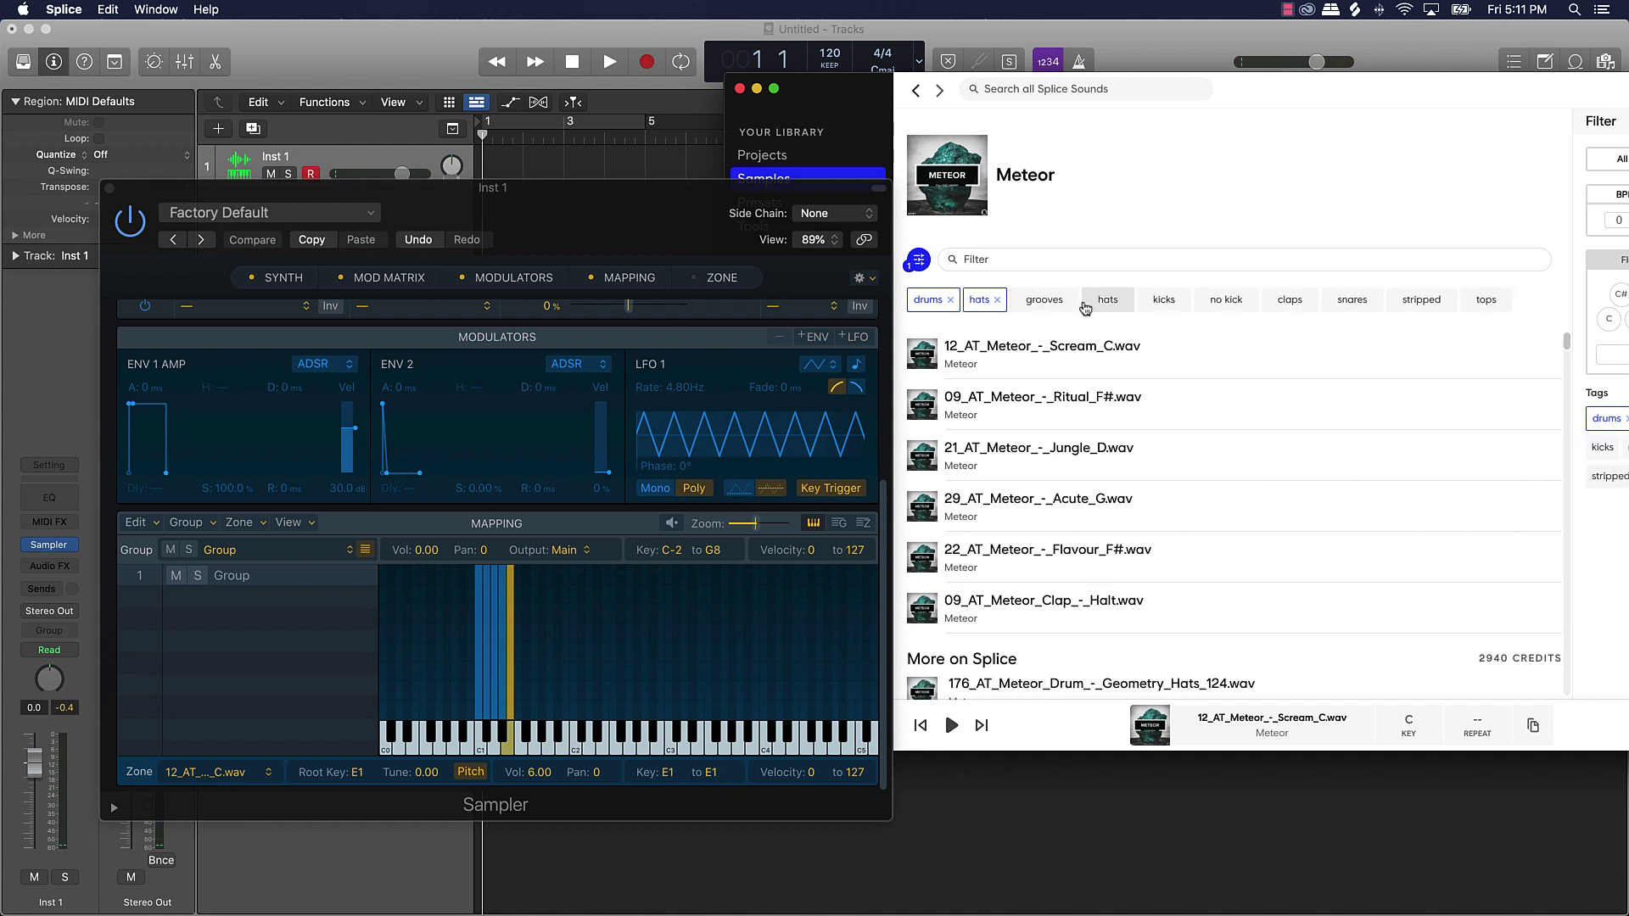
{"action": "left_click", "coordinate": [998, 301]}
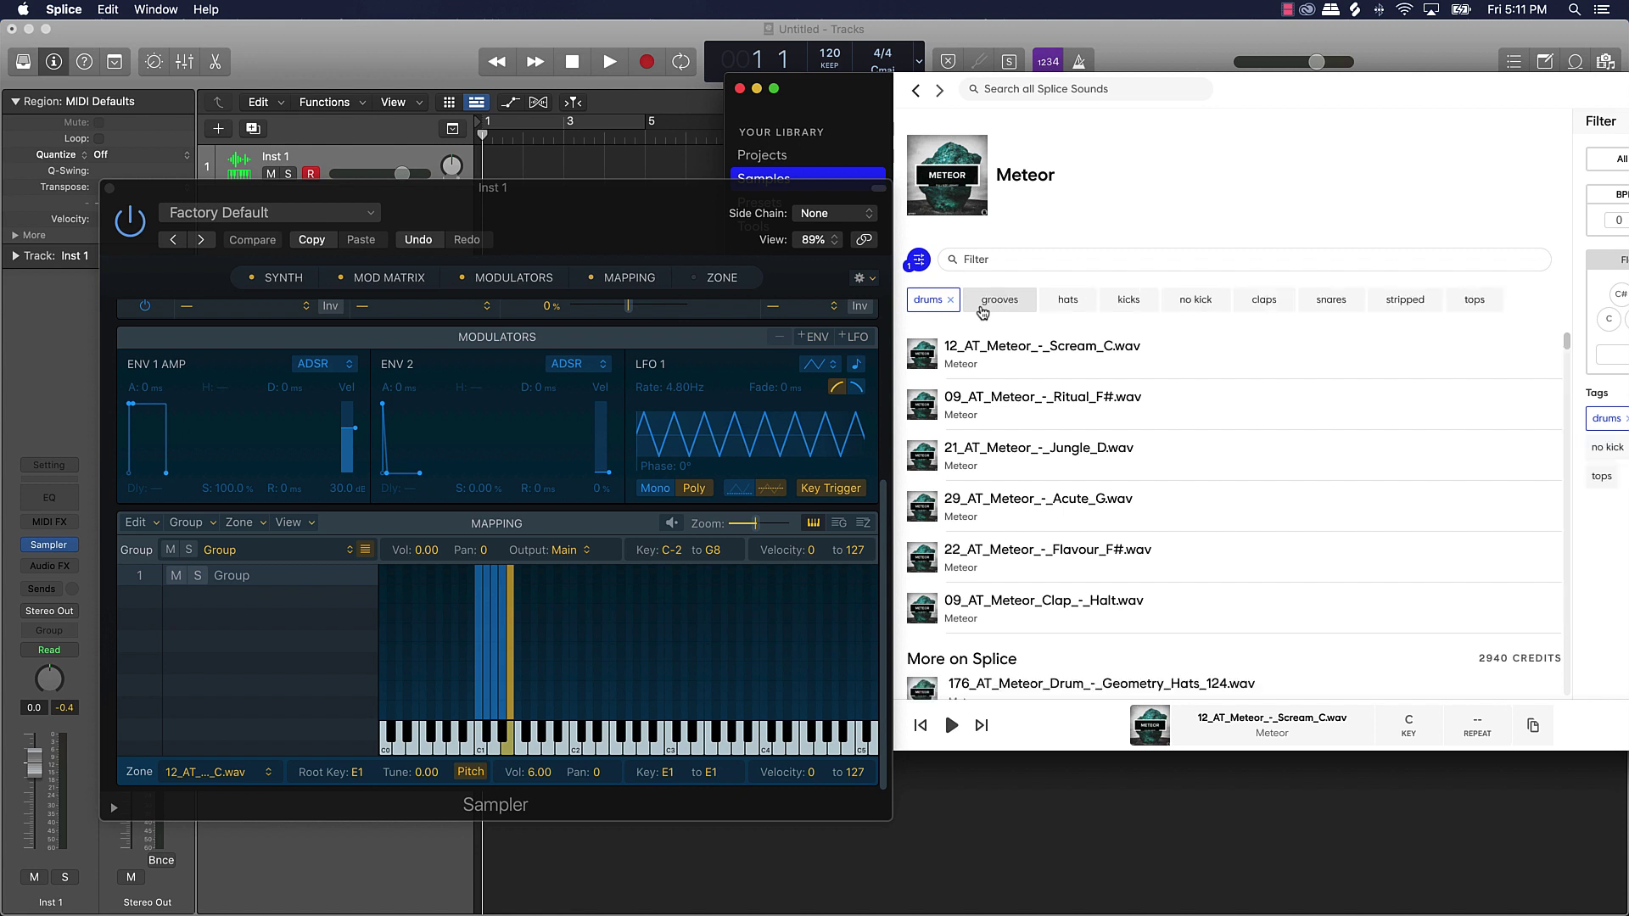
{"action": "left_click", "coordinate": [1331, 302]}
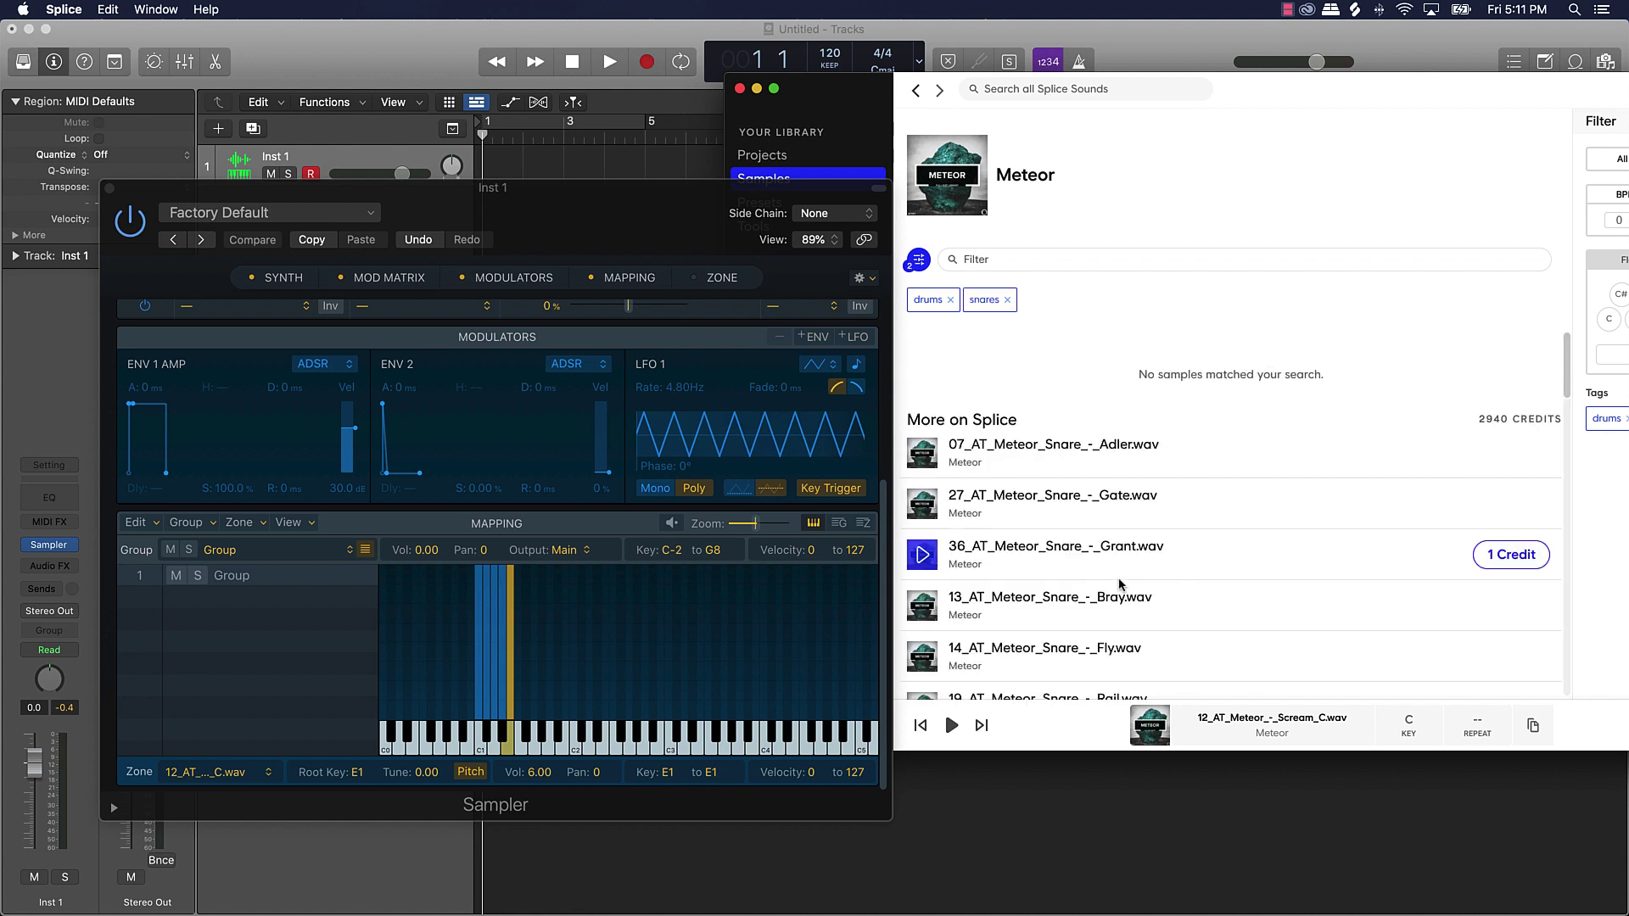
Step: Preview and download 07_AT_Meteor_Snare_-_Adler.wav for 1 credit, and map it to key F1 in Sampler
{"action": "left_click", "coordinate": [922, 456]}
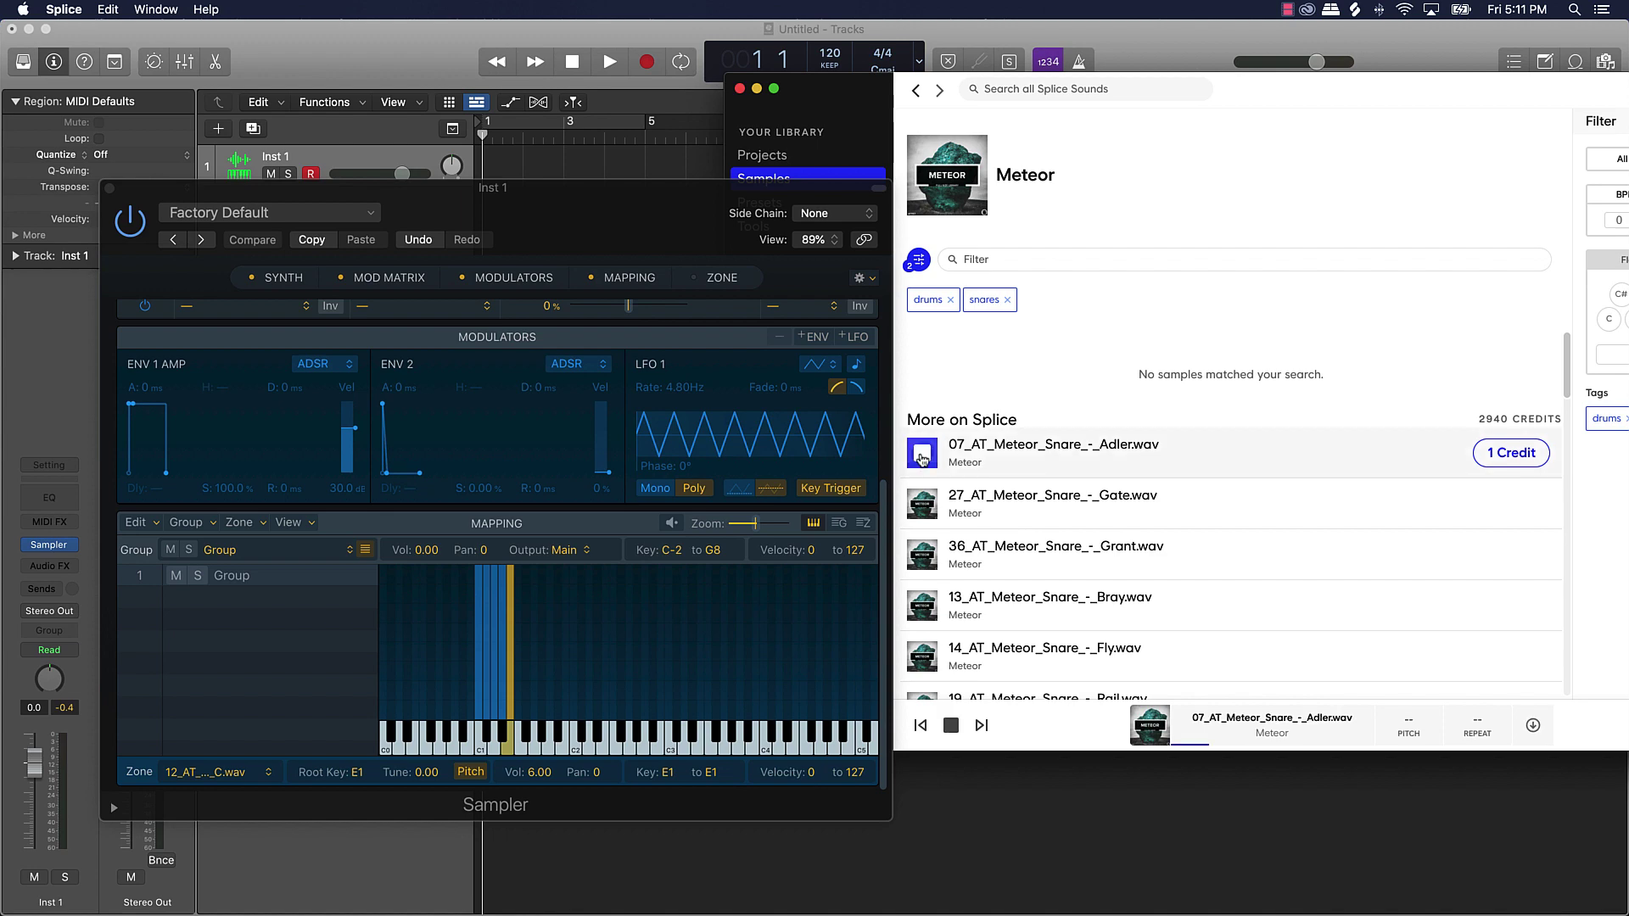
{"action": "left_click", "coordinate": [1507, 454]}
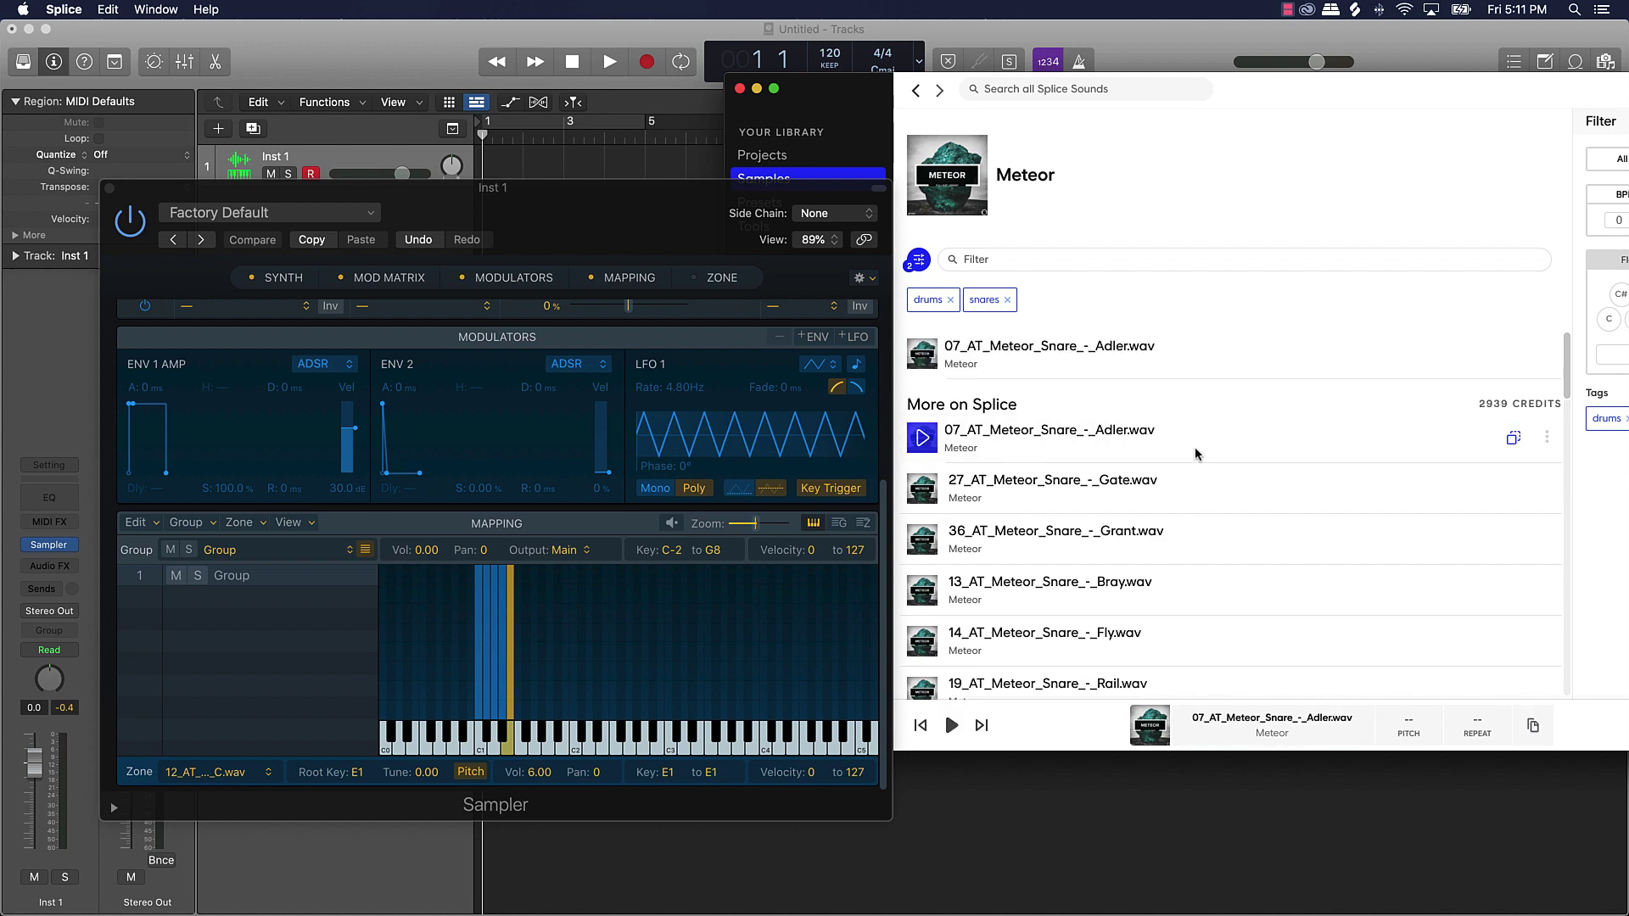
{"action": "left_click_drag", "start_coordinate": [961, 353], "coordinate": [521, 744]}
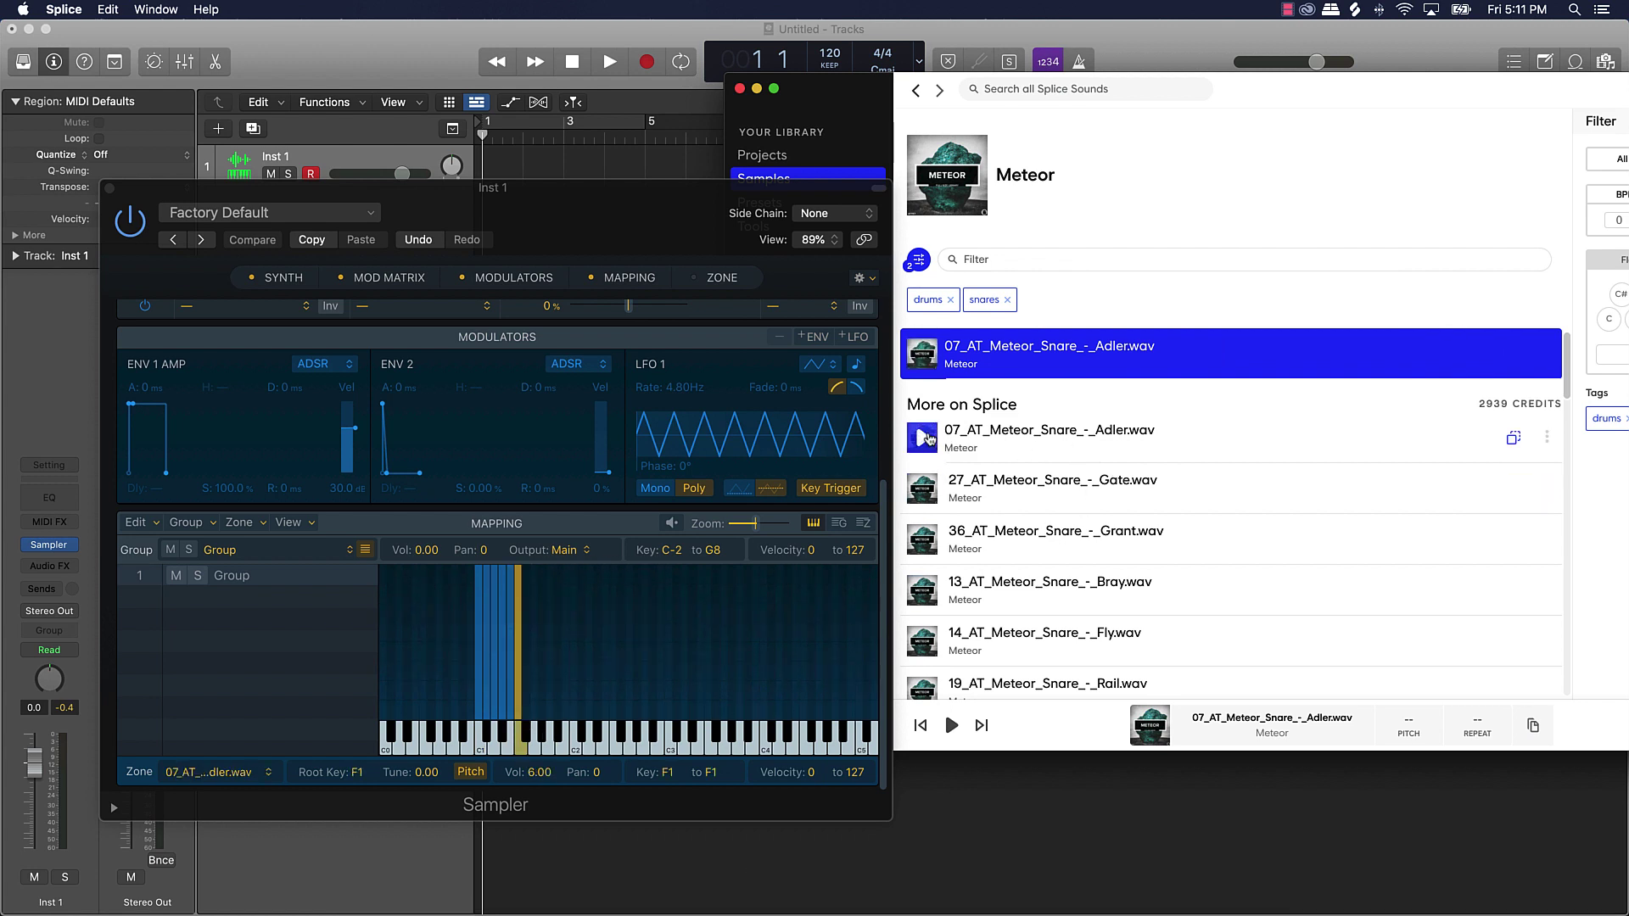
Step: Preview and download 27_AT_Meteor_Snare_-_Gate.wav for 1 credit, and map it to key F#1 in Sampler
{"action": "left_click", "coordinate": [923, 488]}
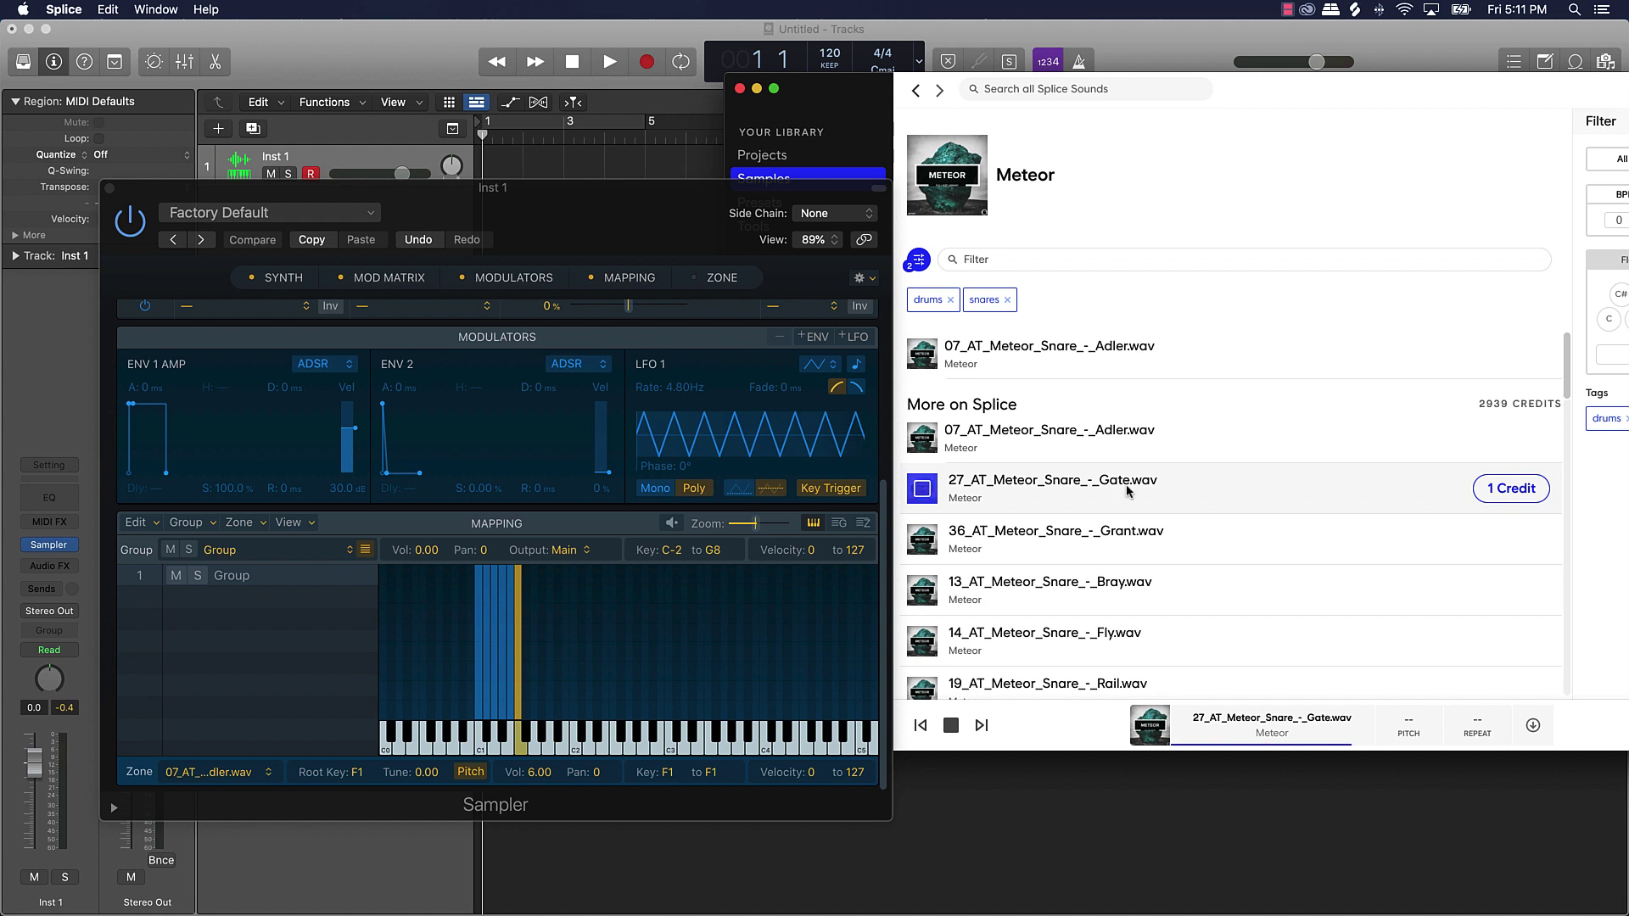
{"action": "left_click", "coordinate": [1514, 490]}
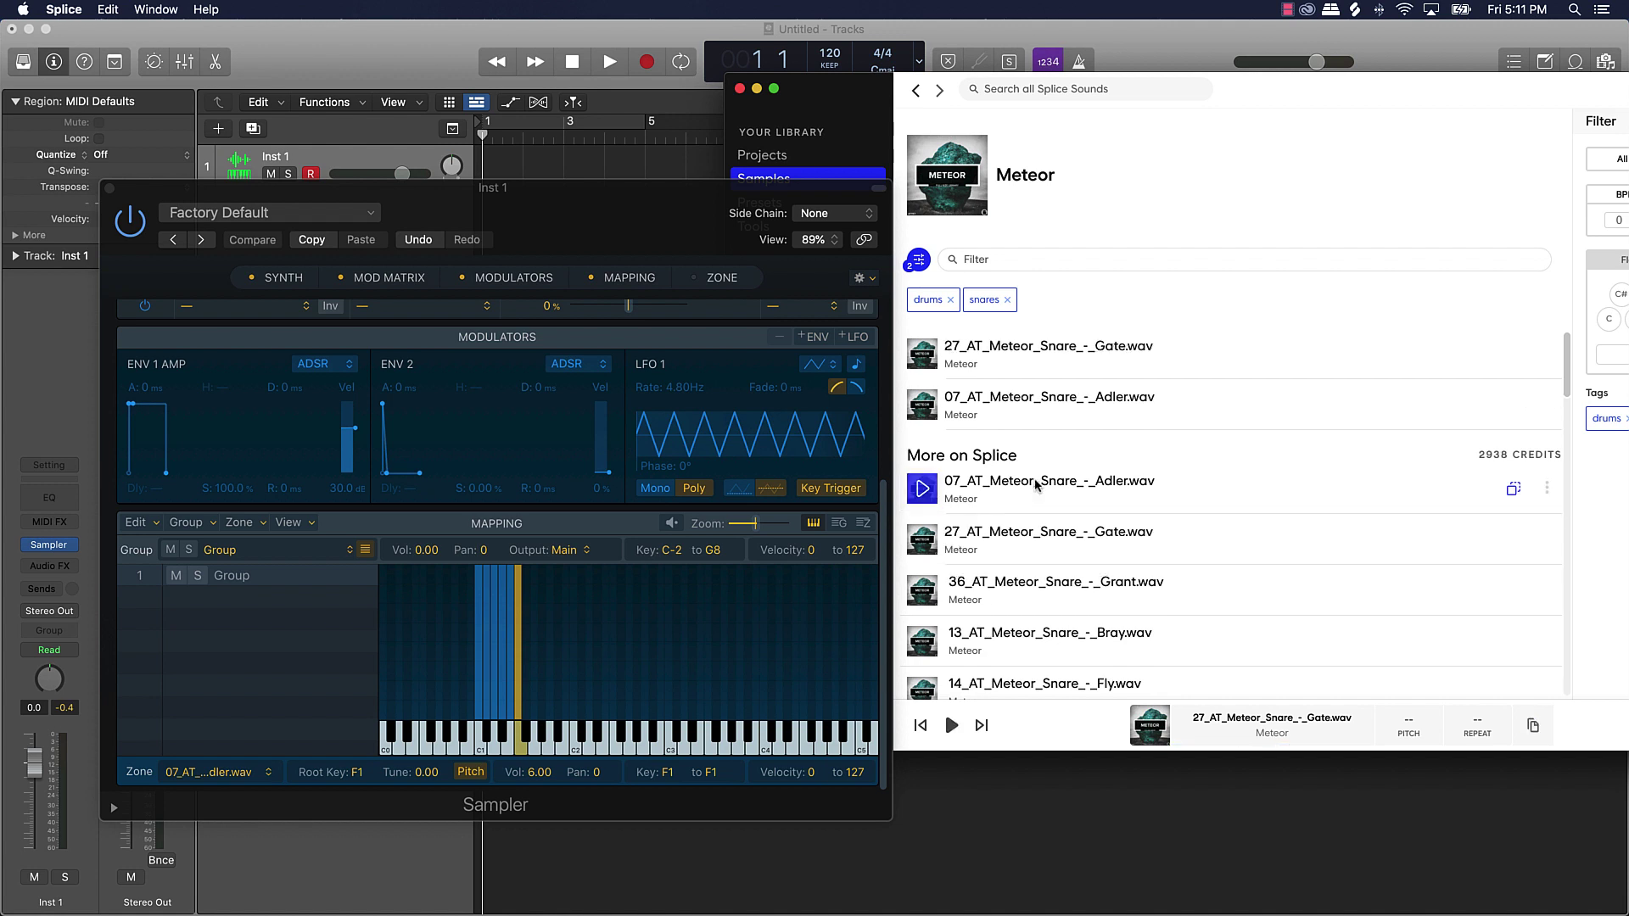
{"action": "left_click", "coordinate": [923, 403]}
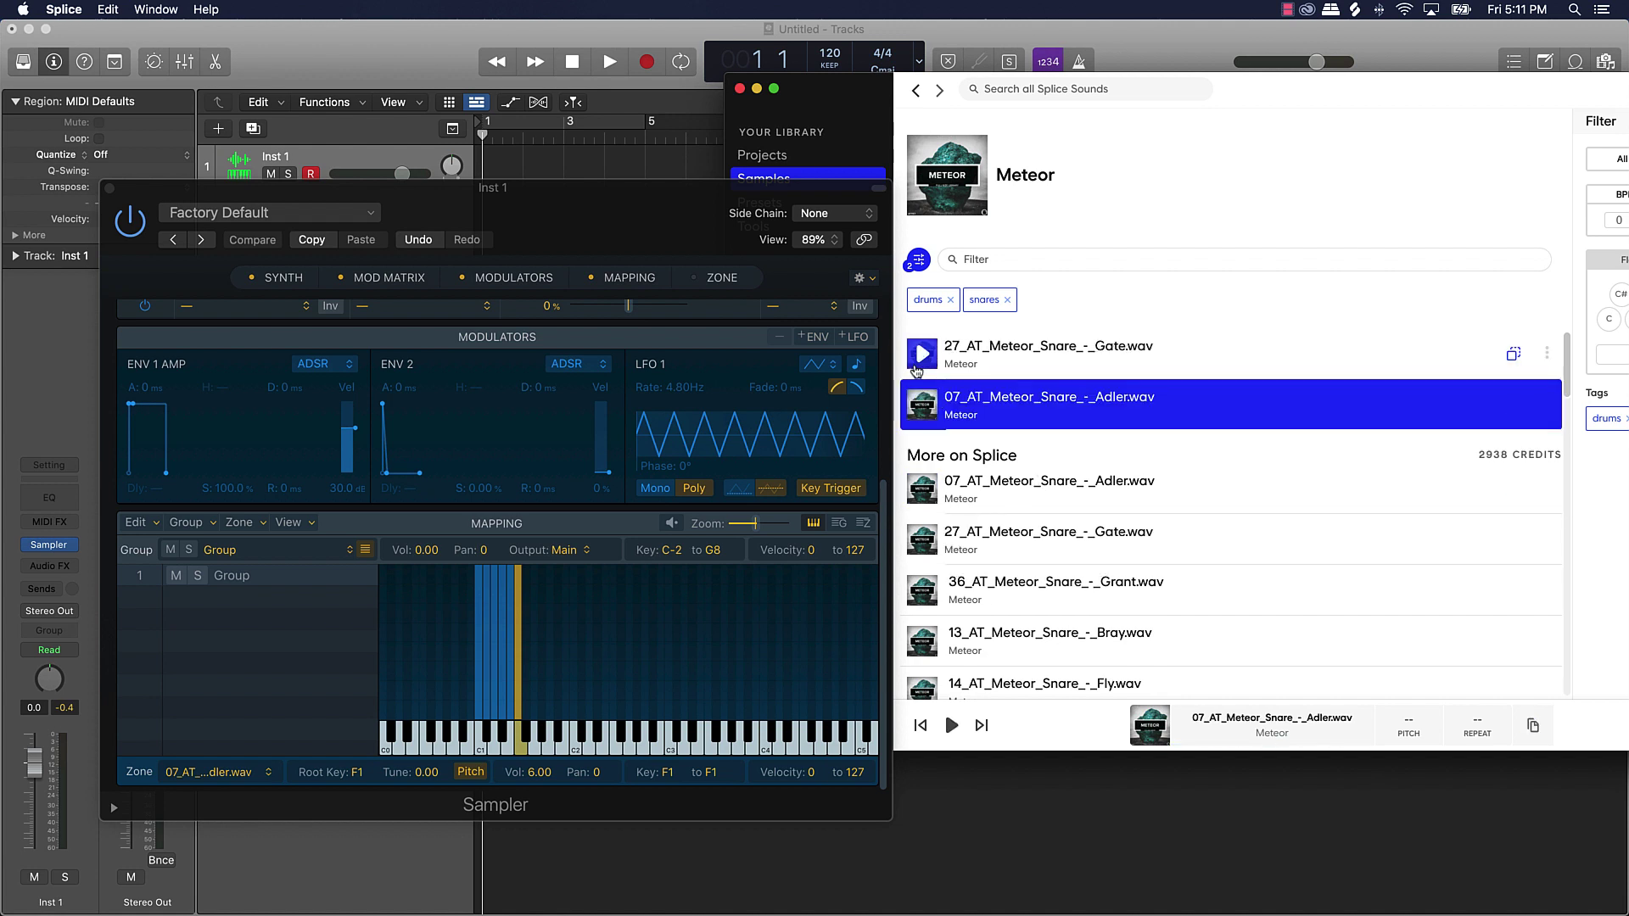
{"action": "left_click_drag", "start_coordinate": [997, 361], "coordinate": [527, 731]}
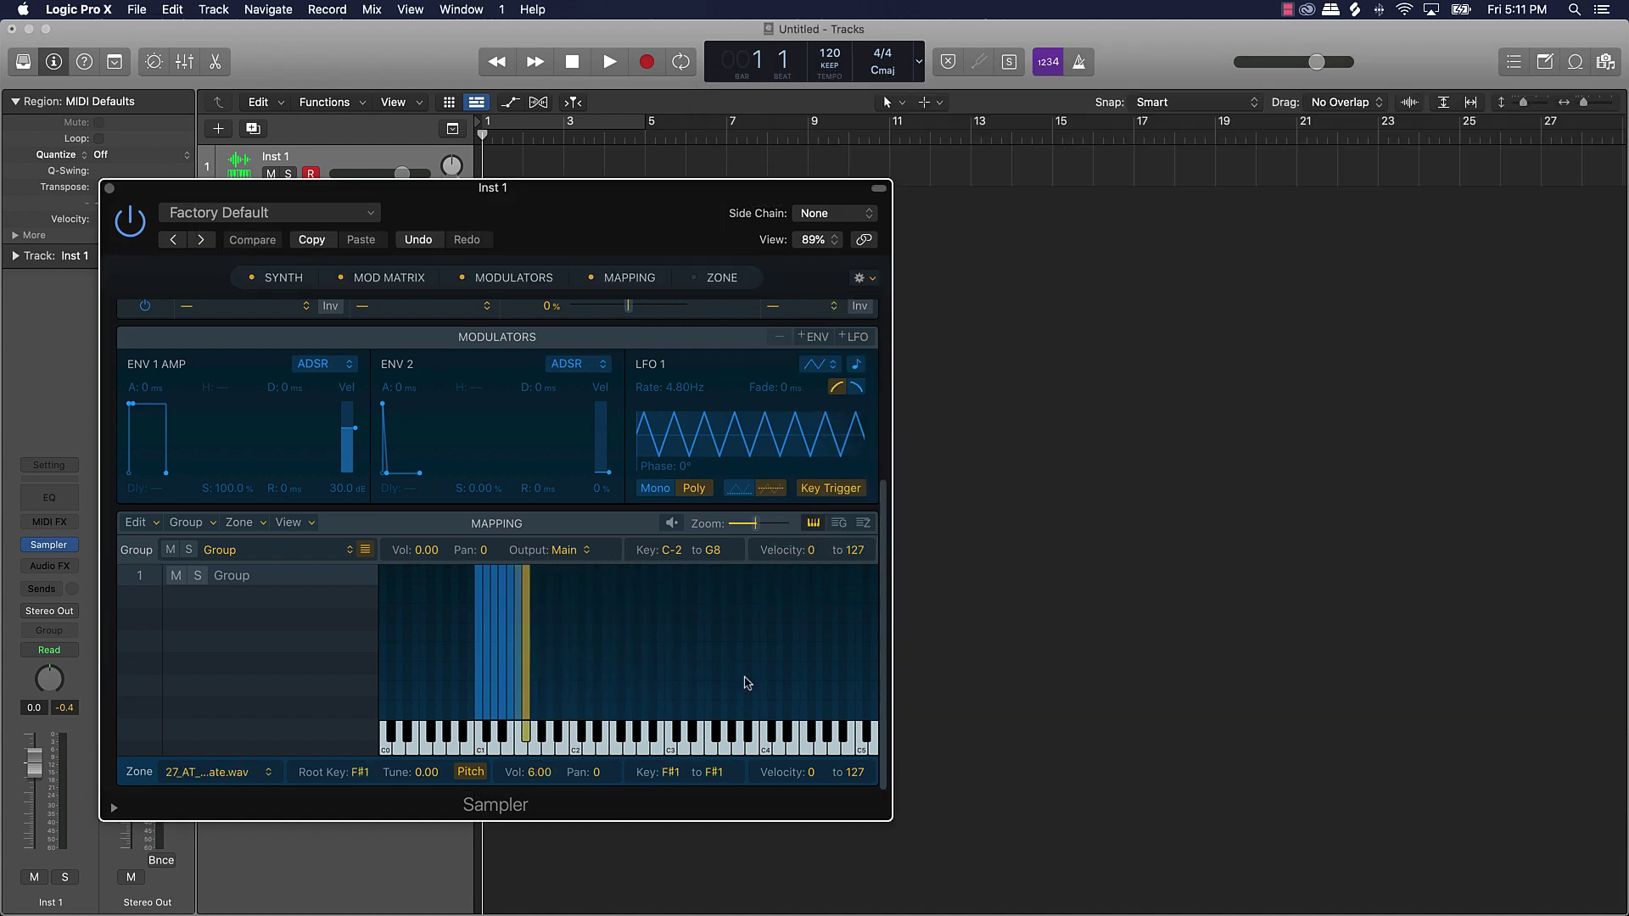
Step: Switch to Splice, preview the Fly and Rail snares, download 19_AT_Meteor_Snare_-_Rail.wav for 1 credit and map it to key G1 in Sampler
{"action": "mouse_move", "coordinate": [597, 913]}
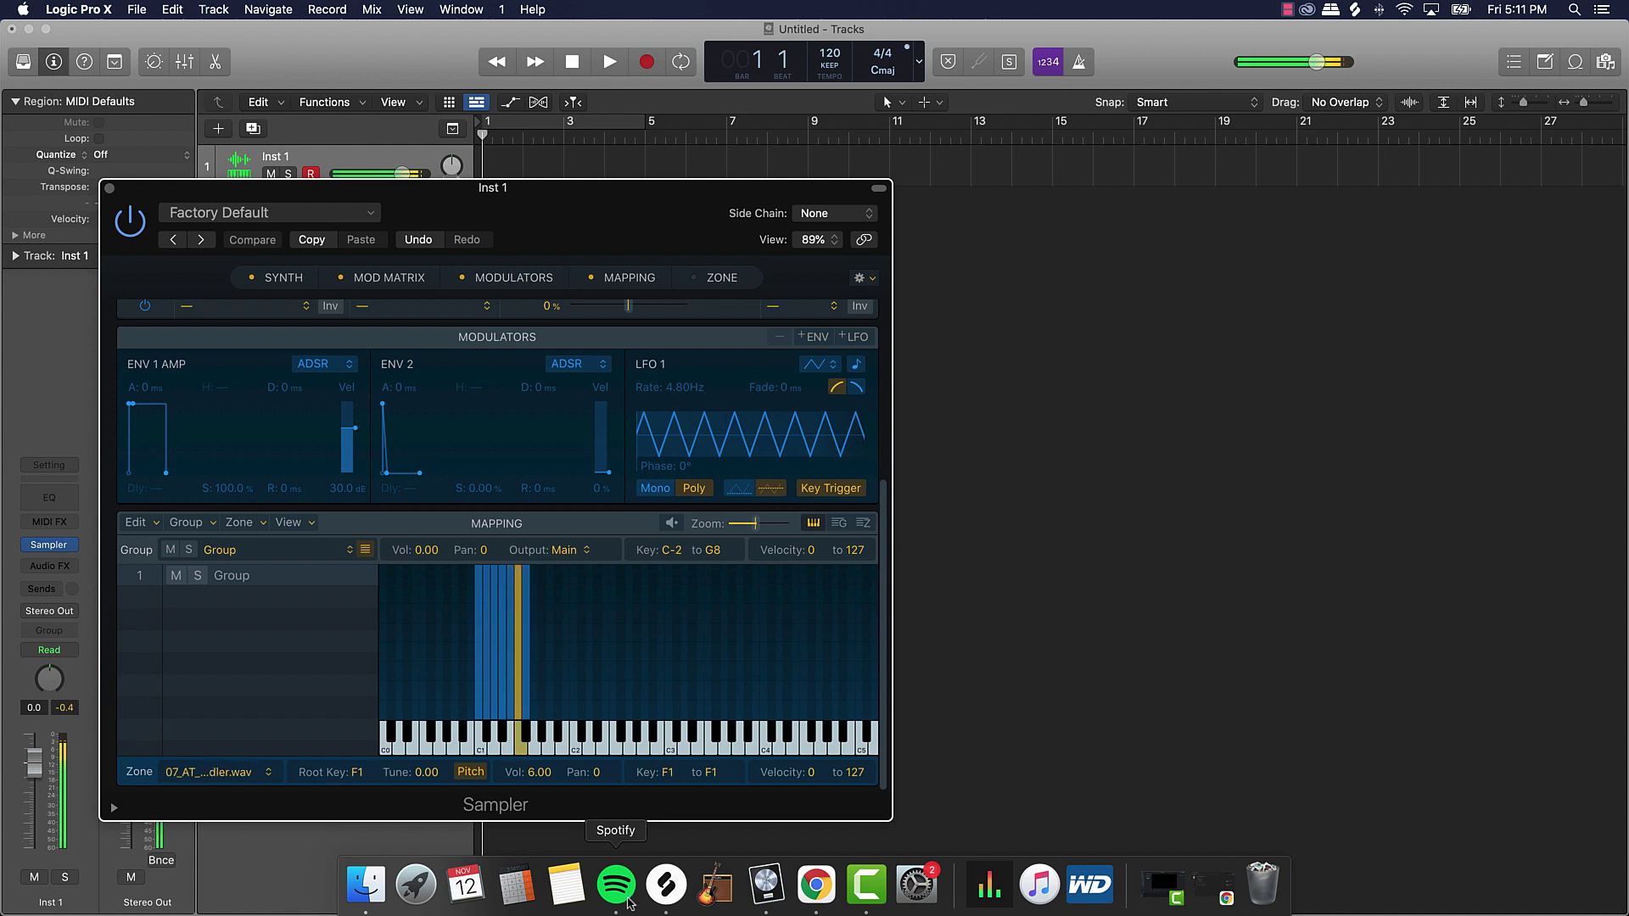
{"action": "left_click", "coordinate": [666, 885]}
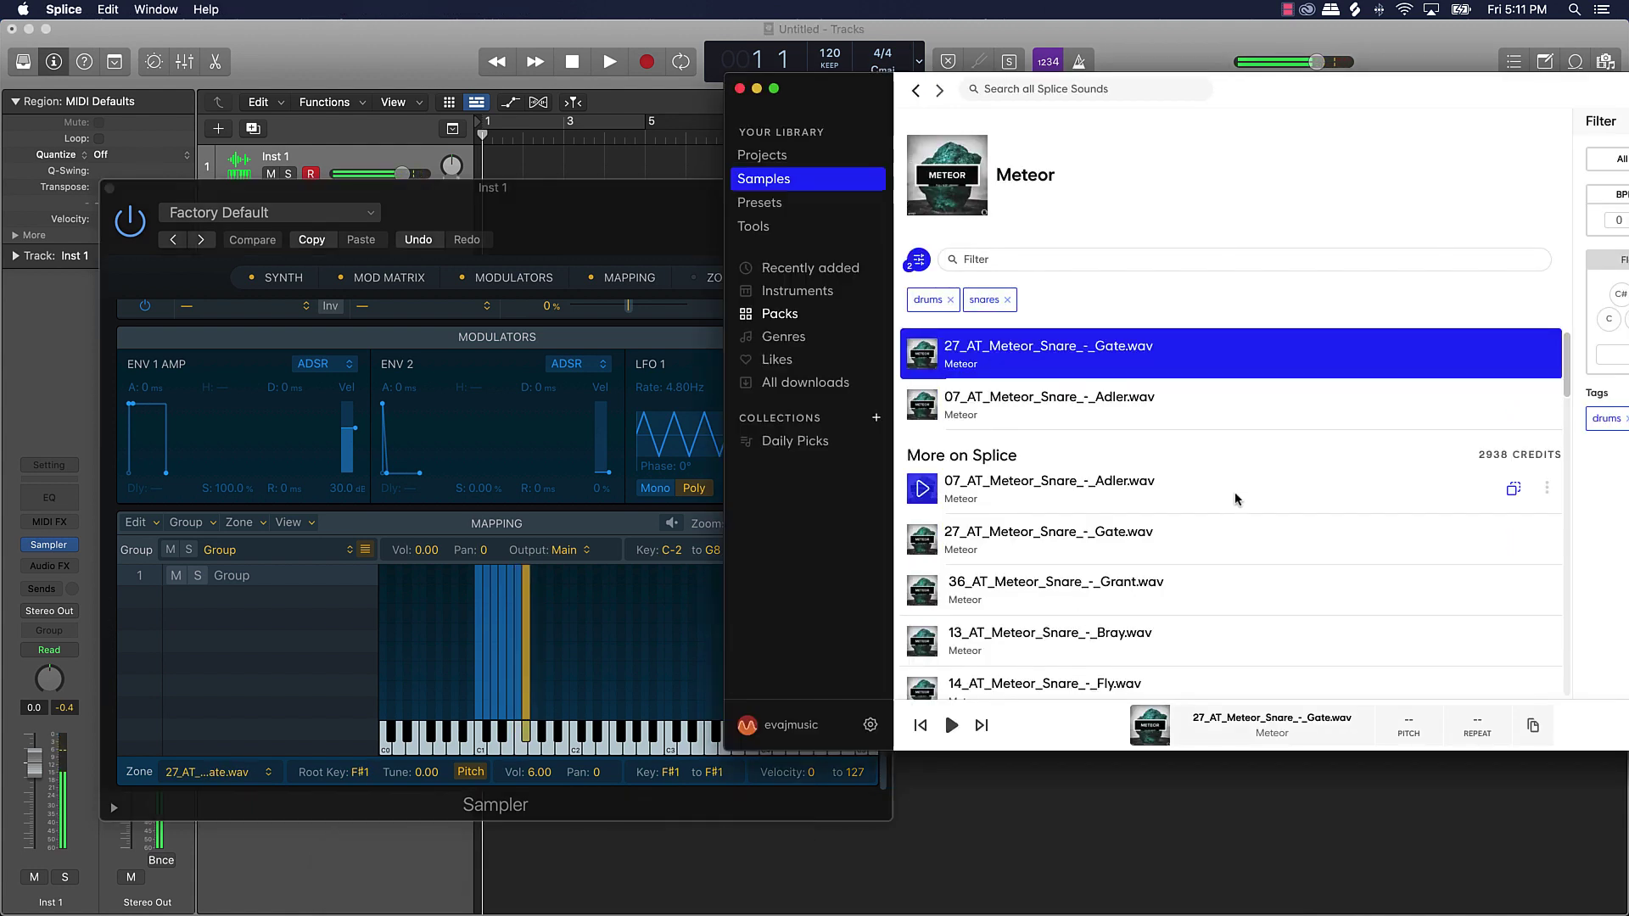
{"action": "scroll", "coordinate": [1057, 609], "scroll_direction": "down", "scroll_amount": 3}
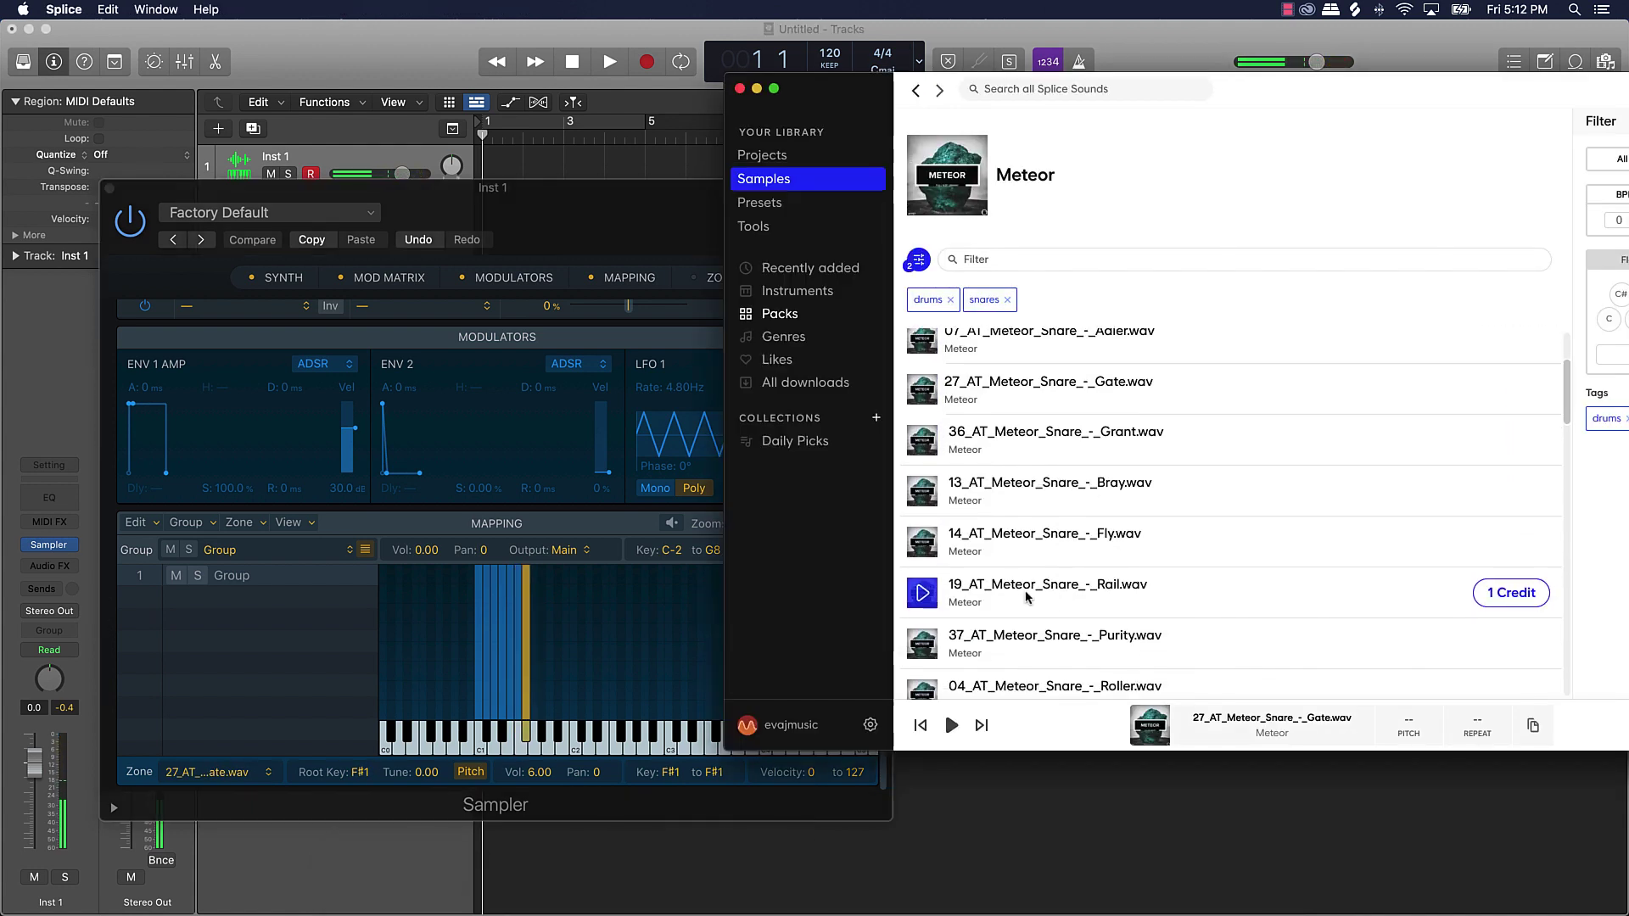
{"action": "left_click", "coordinate": [921, 546]}
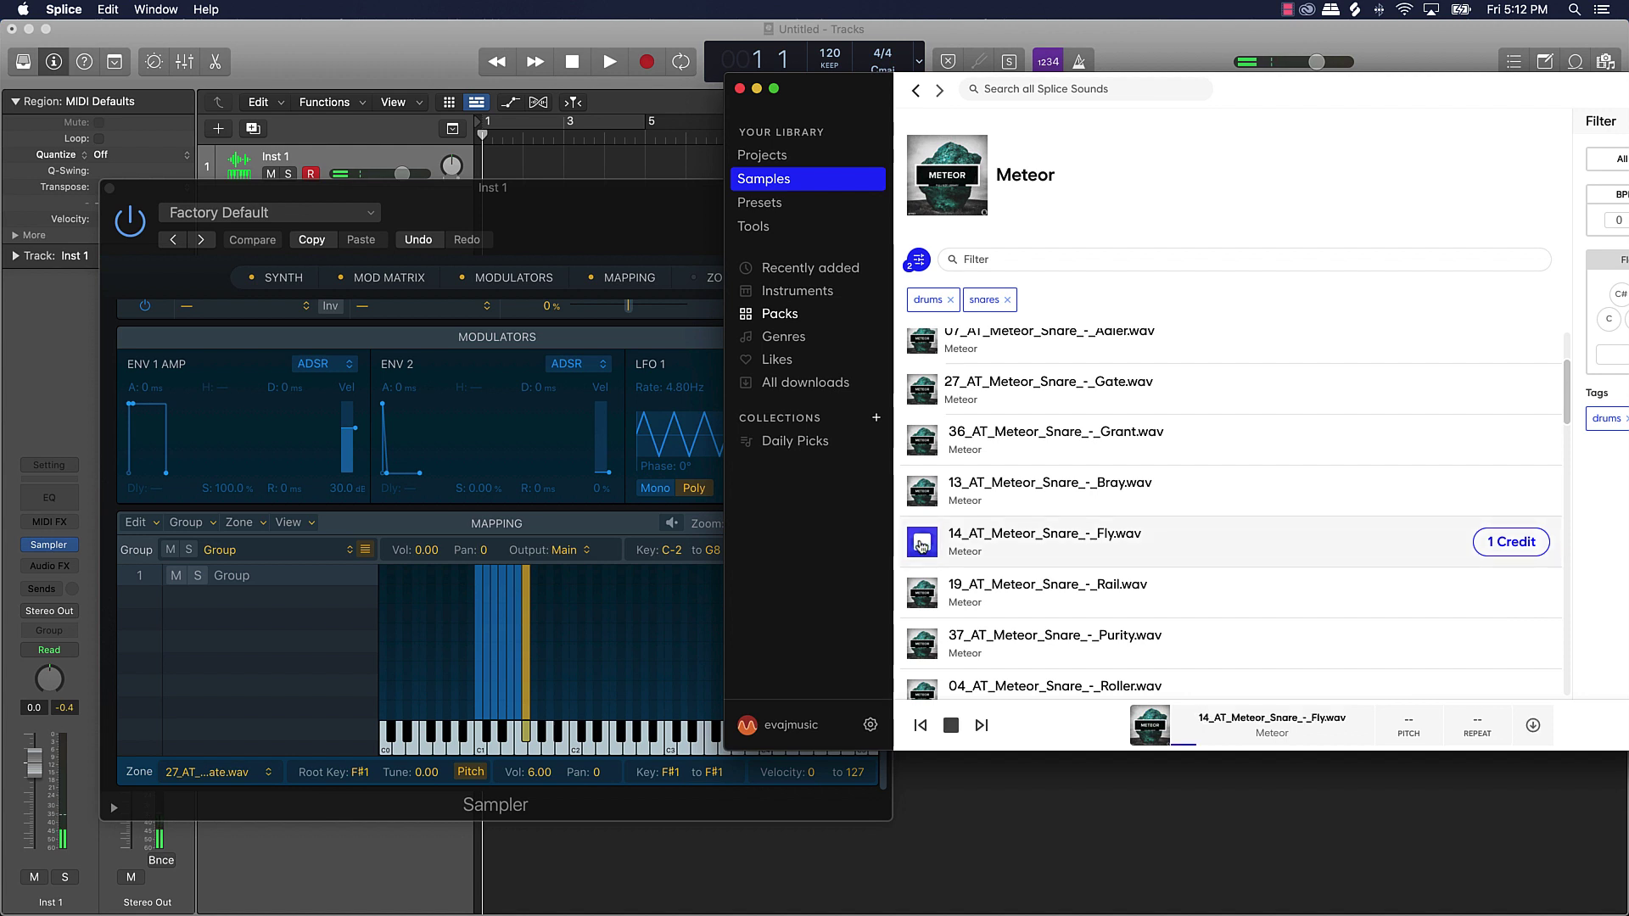
{"action": "left_click", "coordinate": [930, 596]}
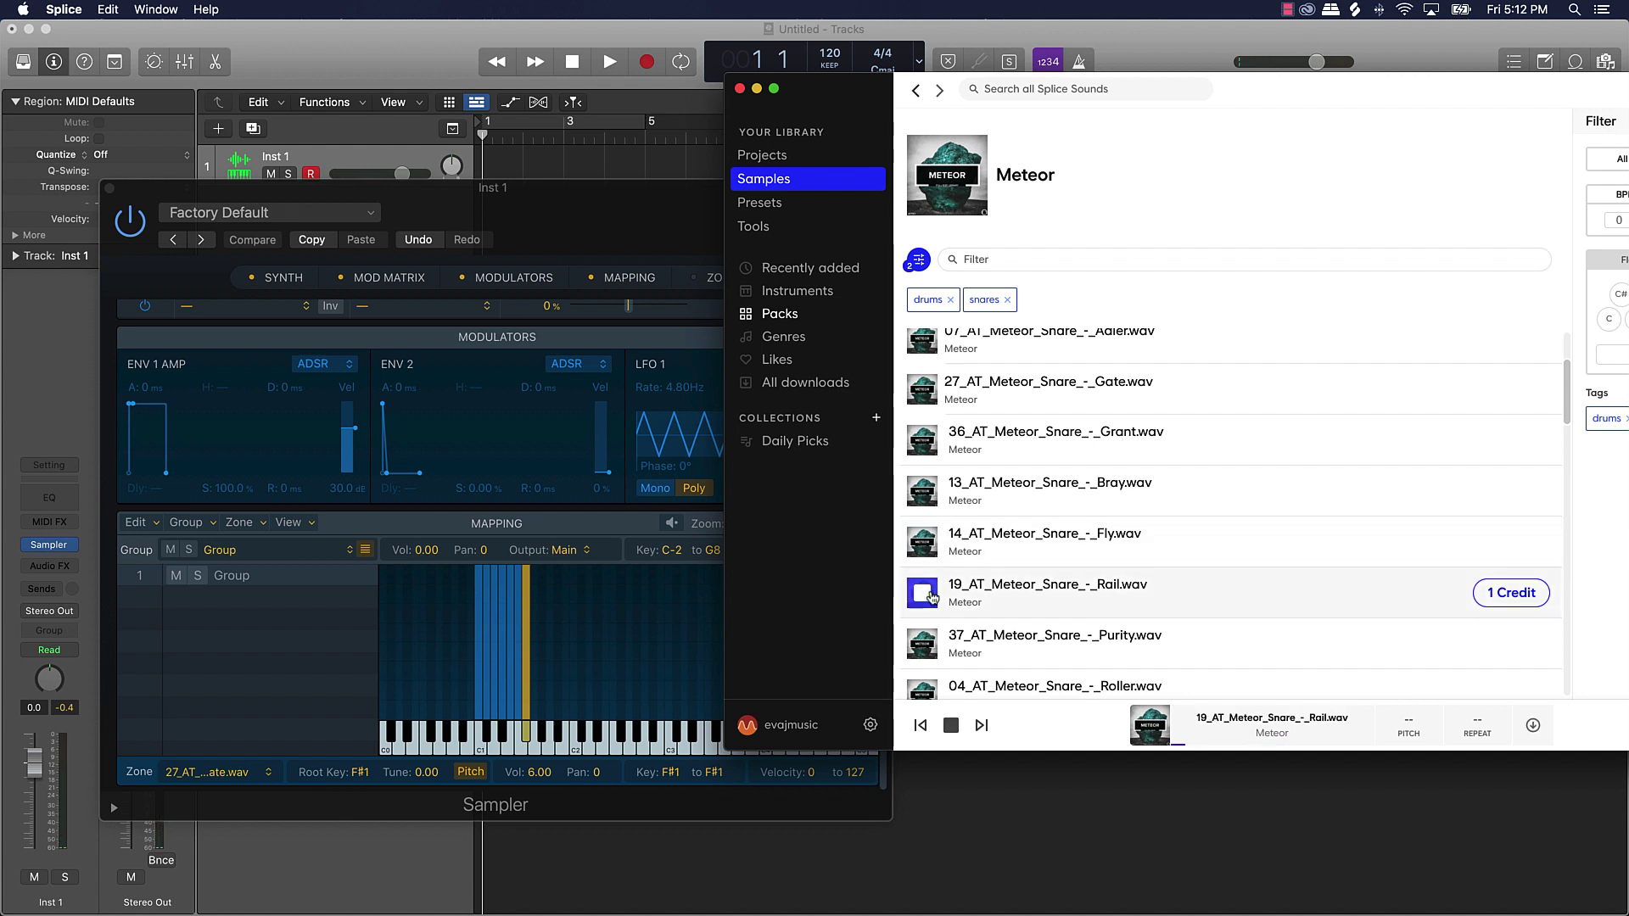
{"action": "left_click", "coordinate": [1492, 597]}
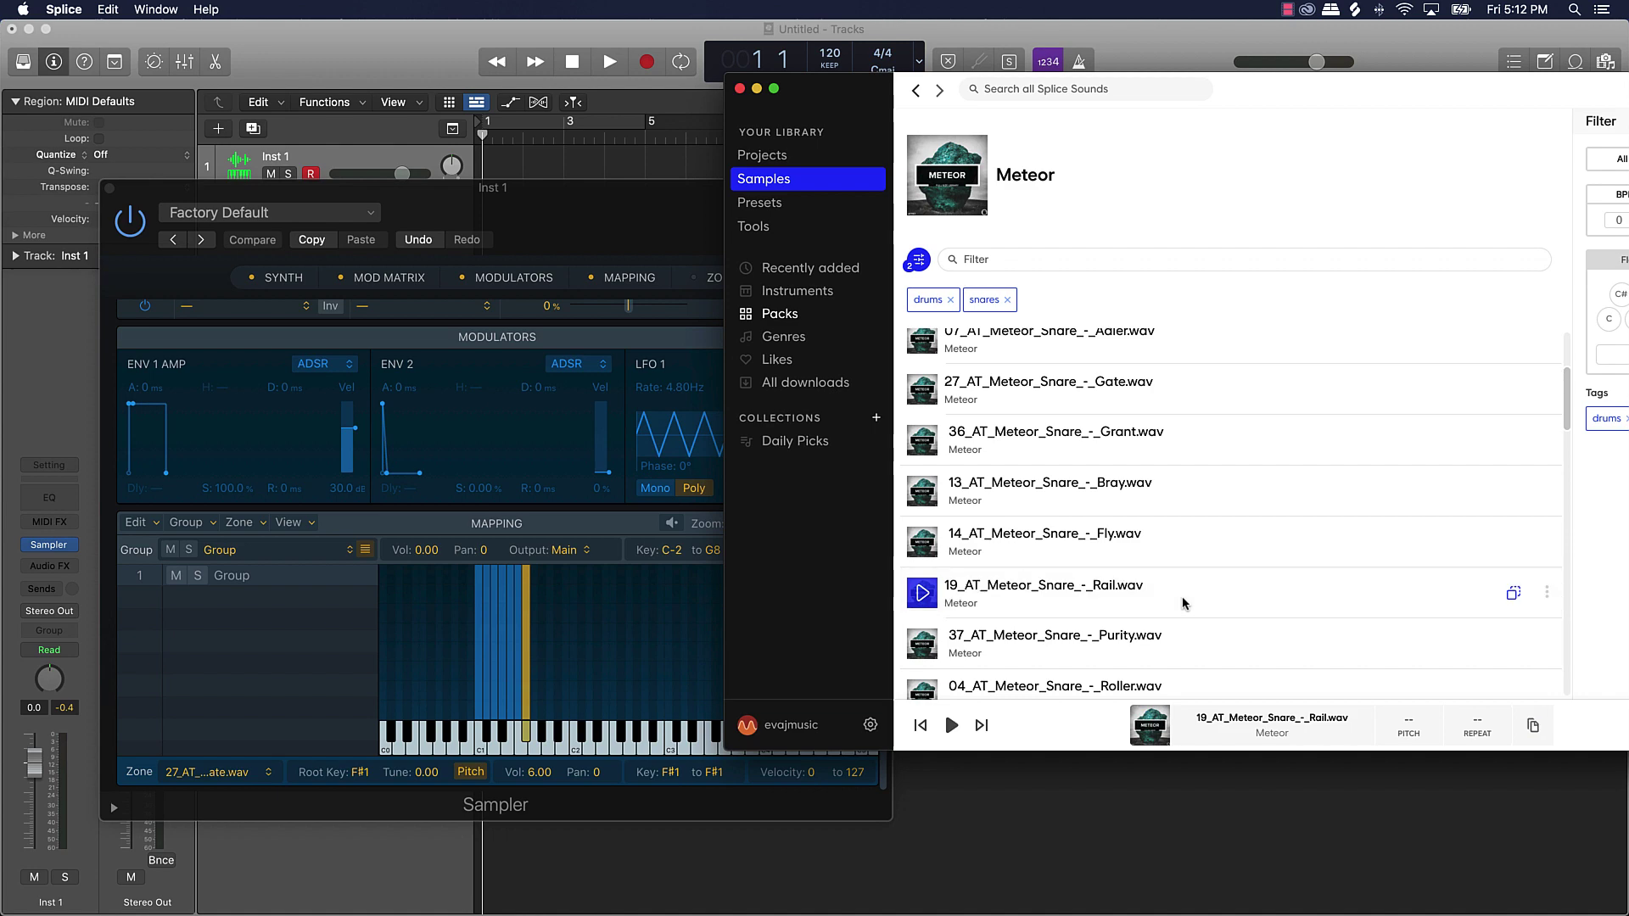
{"action": "left_click_drag", "start_coordinate": [1183, 596], "coordinate": [532, 734]}
{"action": "left_click", "coordinate": [530, 735]}
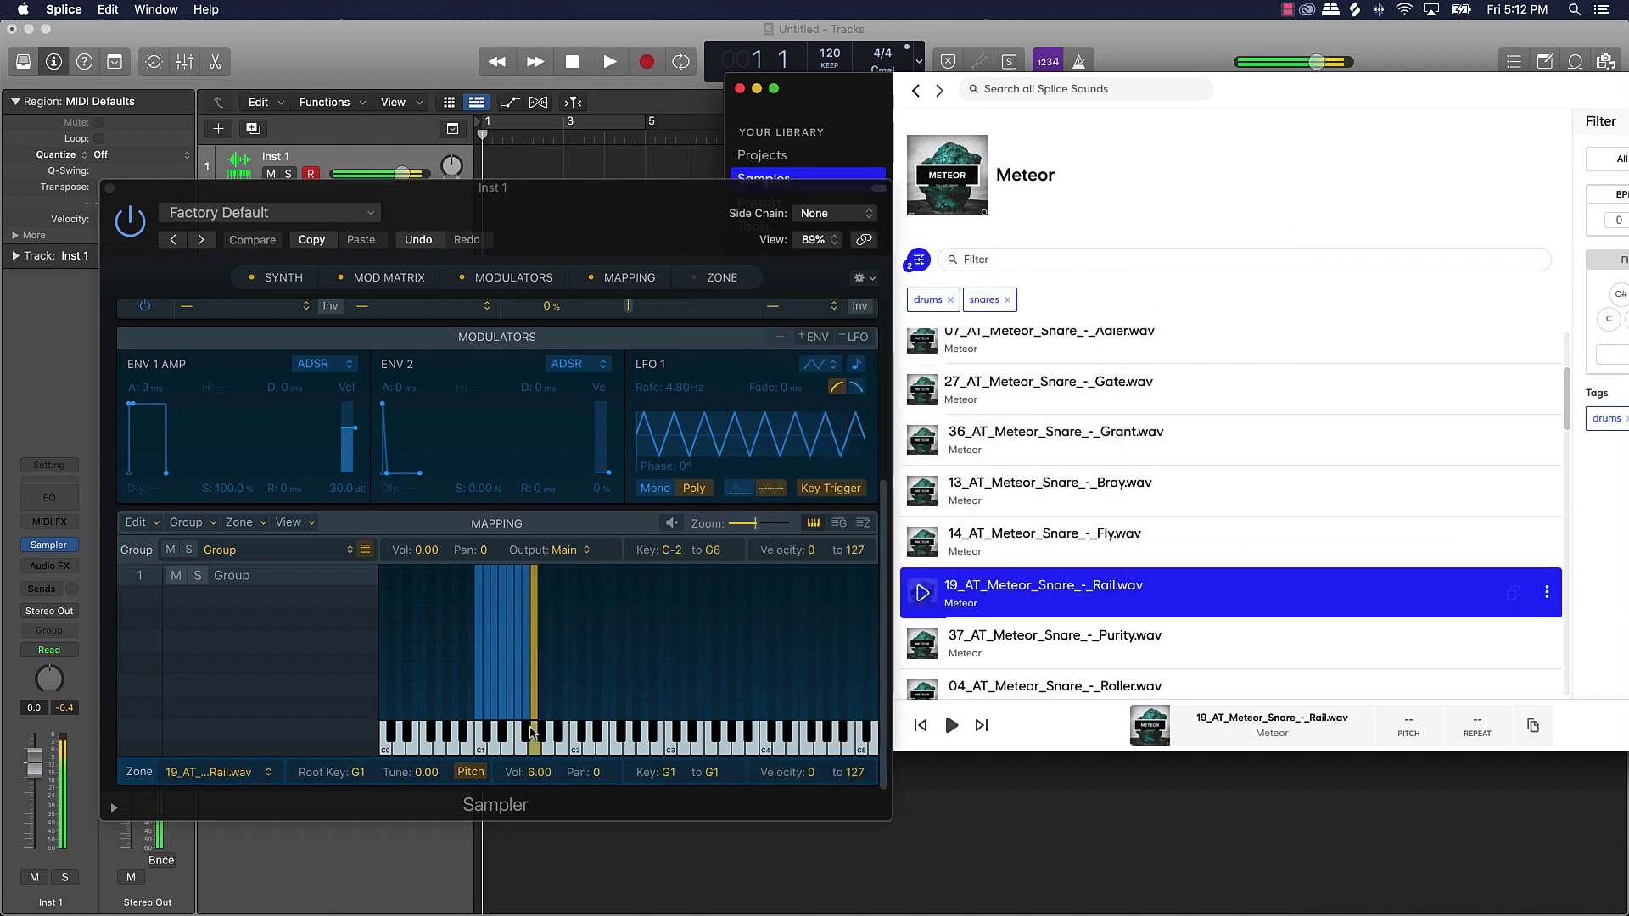
Step: Preview the Purity and Roller snares, download 37_AT_Meteor_Snare_-_Purity.wav for 1 credit, and map it to key G#1 in Sampler
{"action": "left_click", "coordinate": [533, 735]}
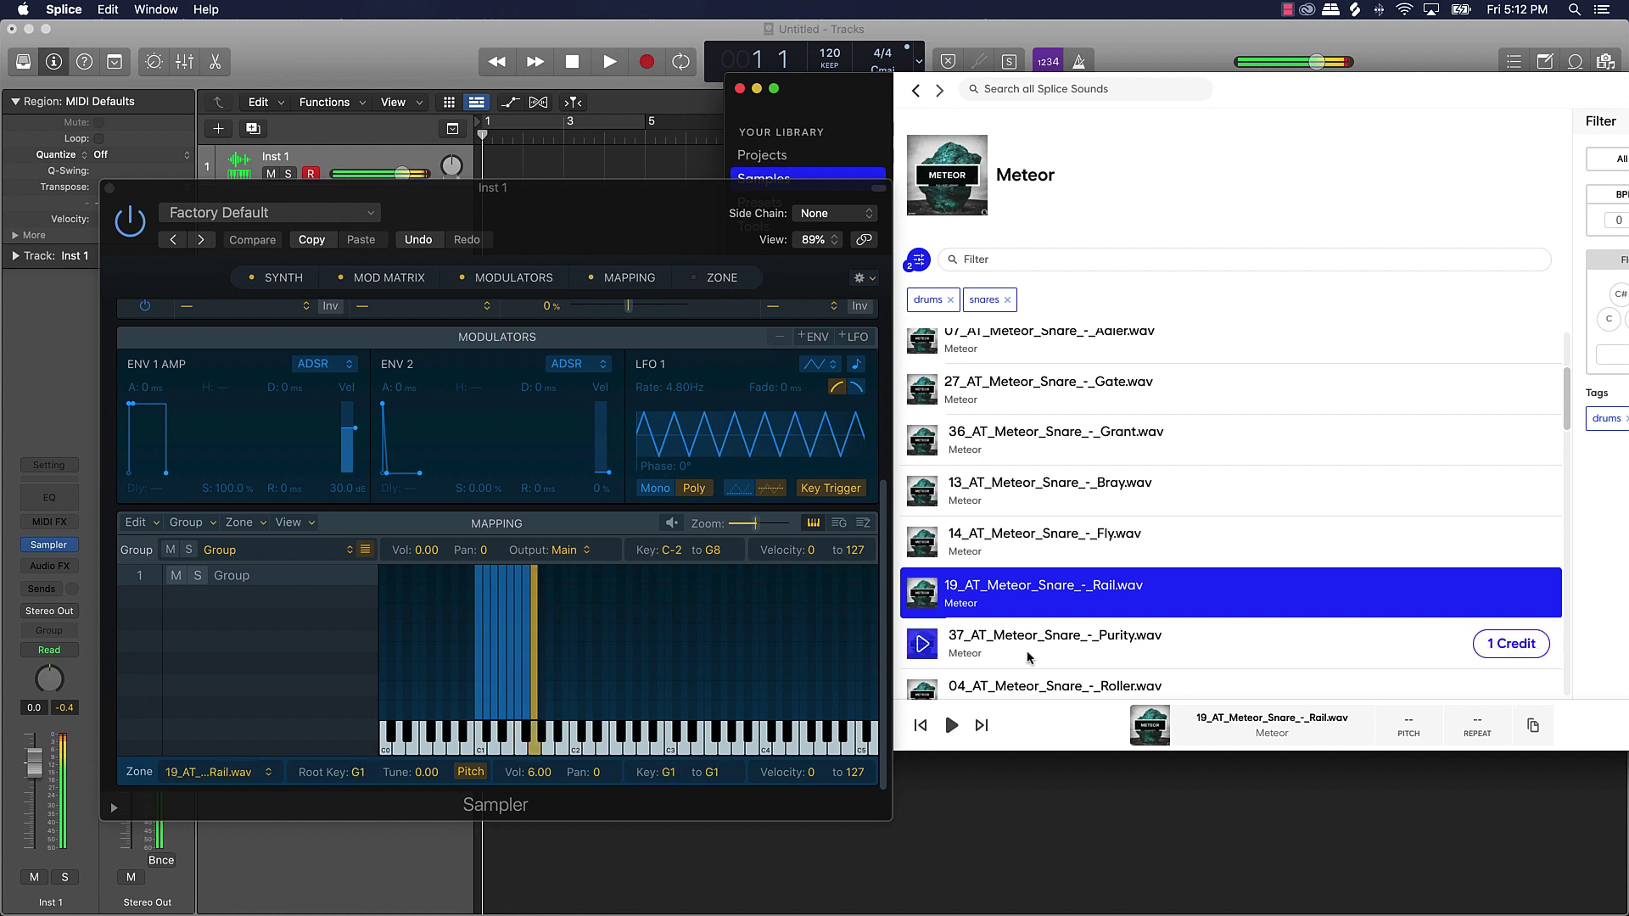
{"action": "left_click", "coordinate": [917, 645]}
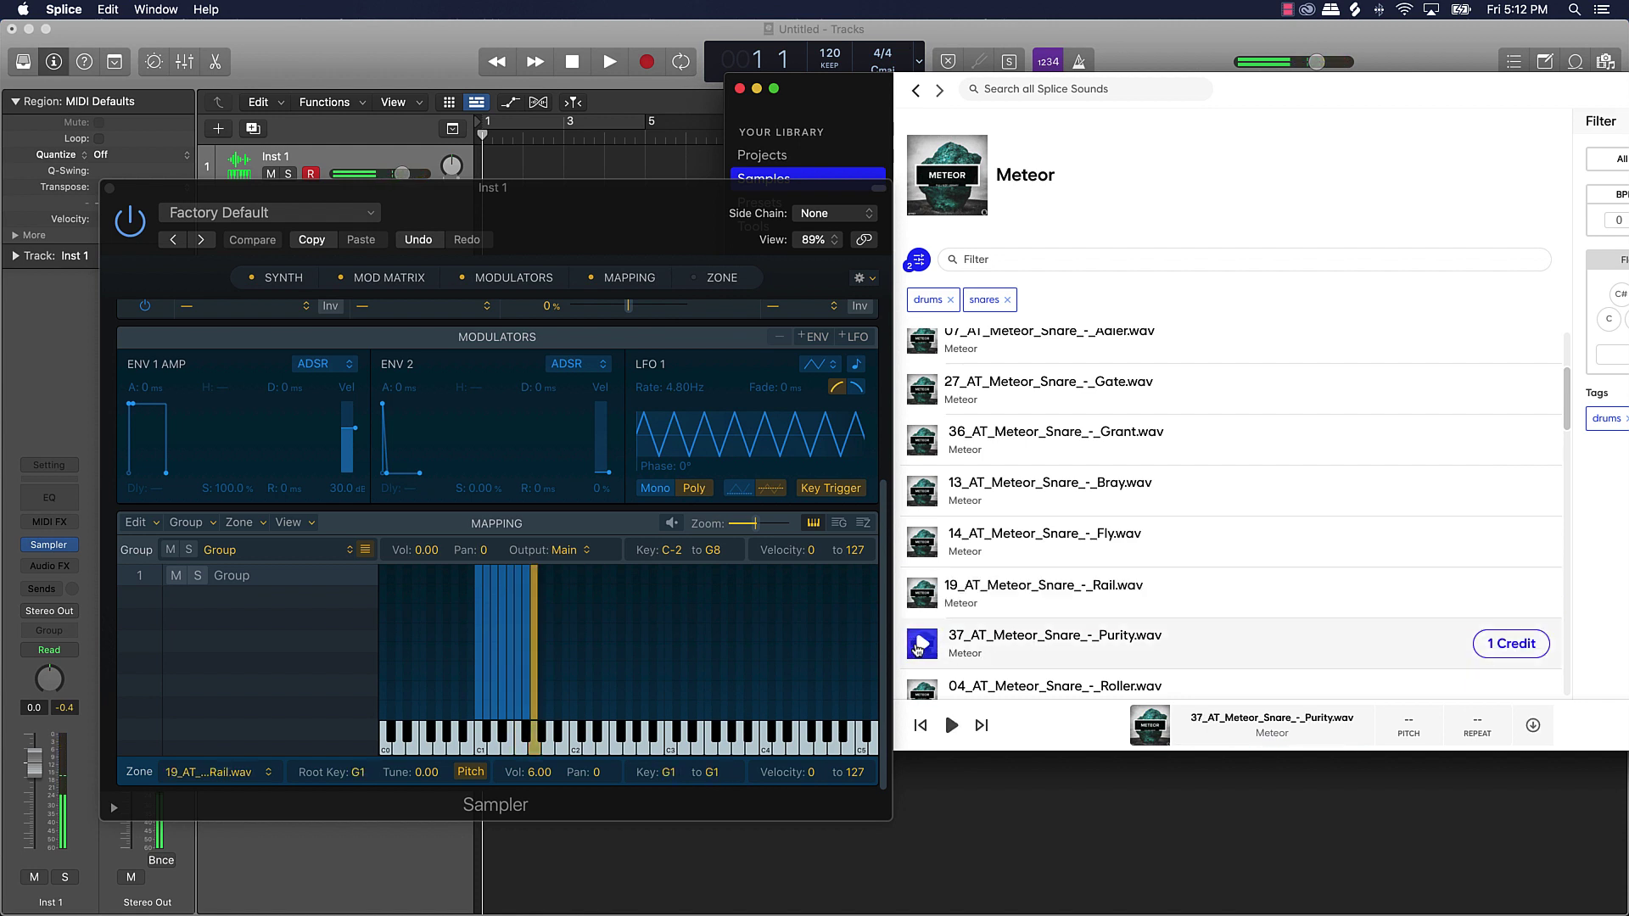
{"action": "scroll", "coordinate": [933, 577], "scroll_direction": "down", "scroll_amount": 2}
{"action": "left_click", "coordinate": [923, 595]}
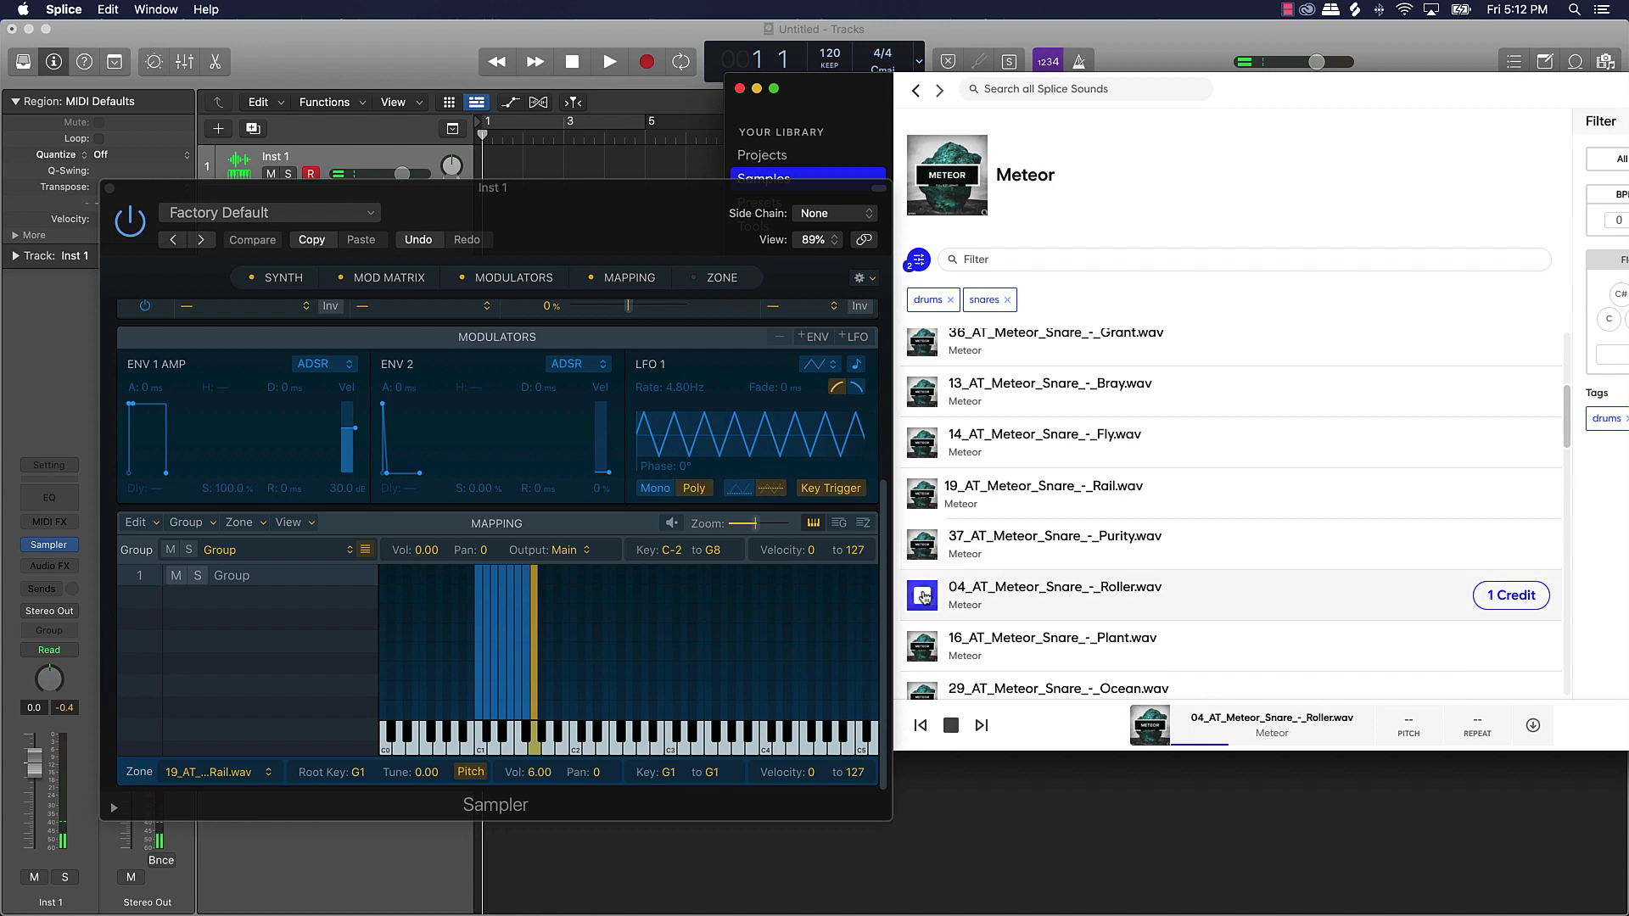
{"action": "left_click", "coordinate": [924, 545]}
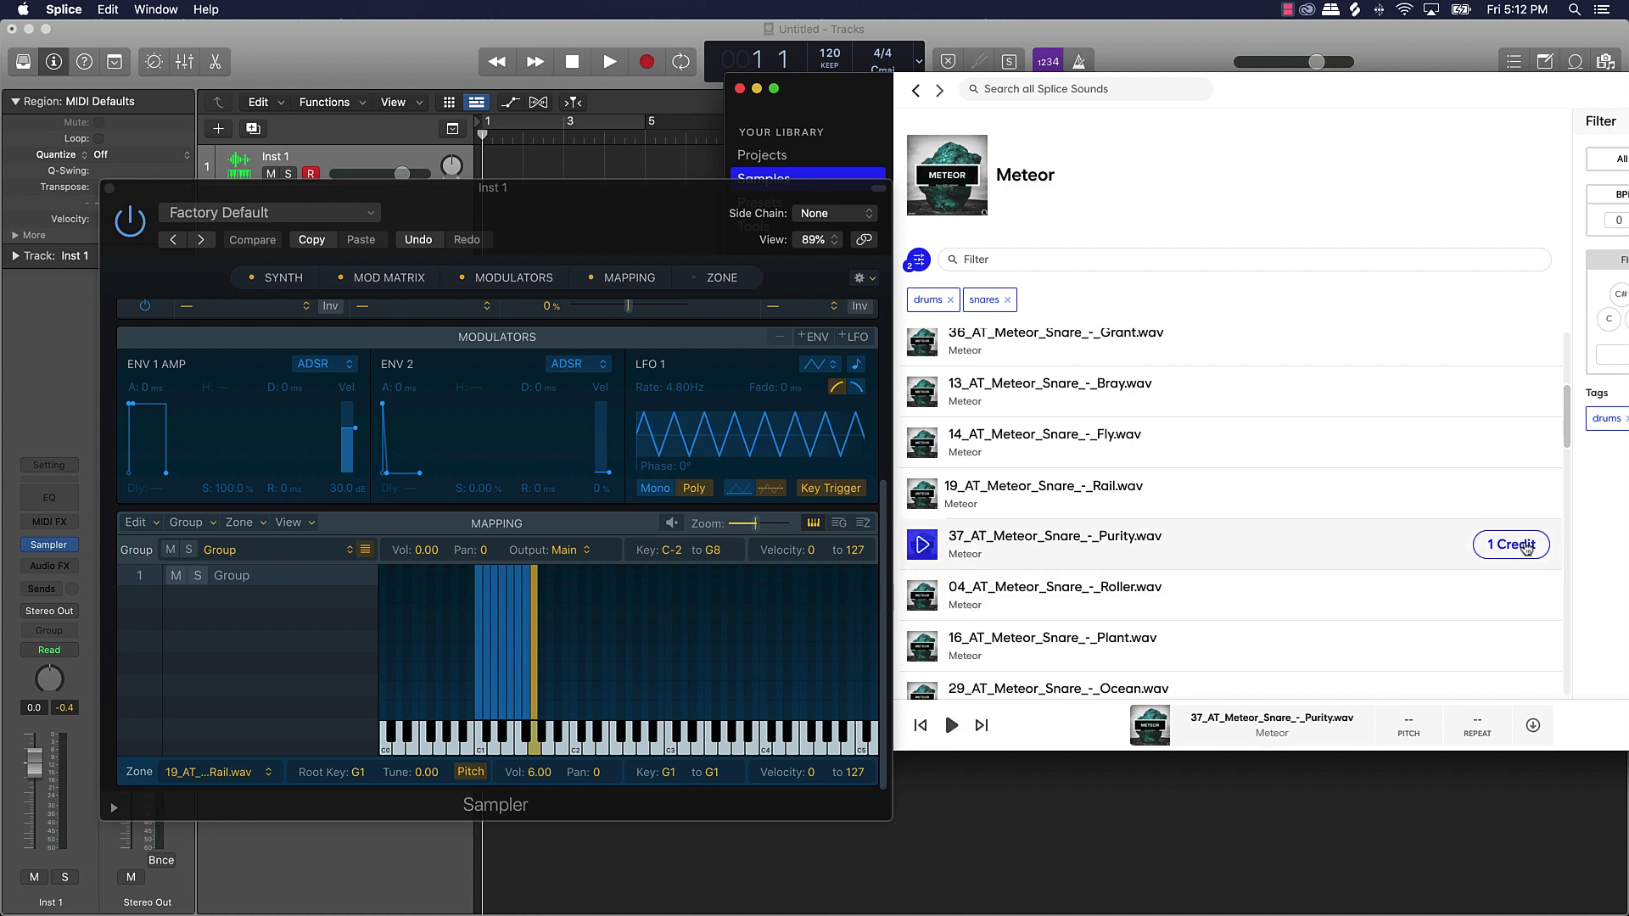
{"action": "left_click_drag", "start_coordinate": [1239, 553], "coordinate": [543, 735]}
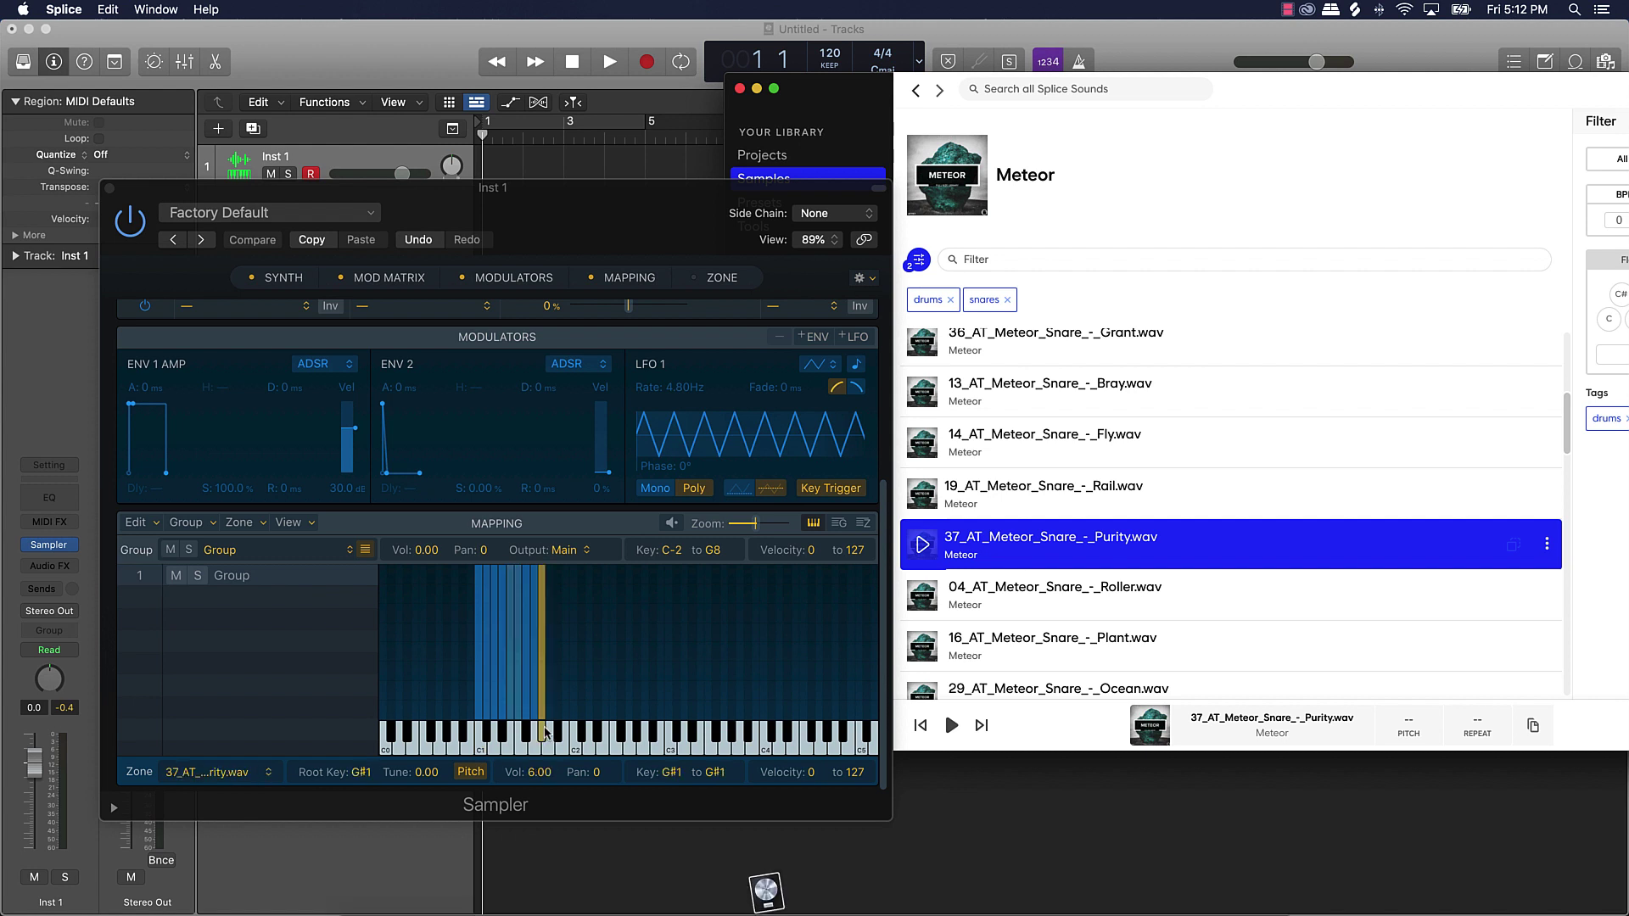
Step: Preview and download 04_AT_Meteor_Snare_-_Roller.wav for 1 credit, and map it to key A1 in Sampler
{"action": "left_click", "coordinate": [923, 596]}
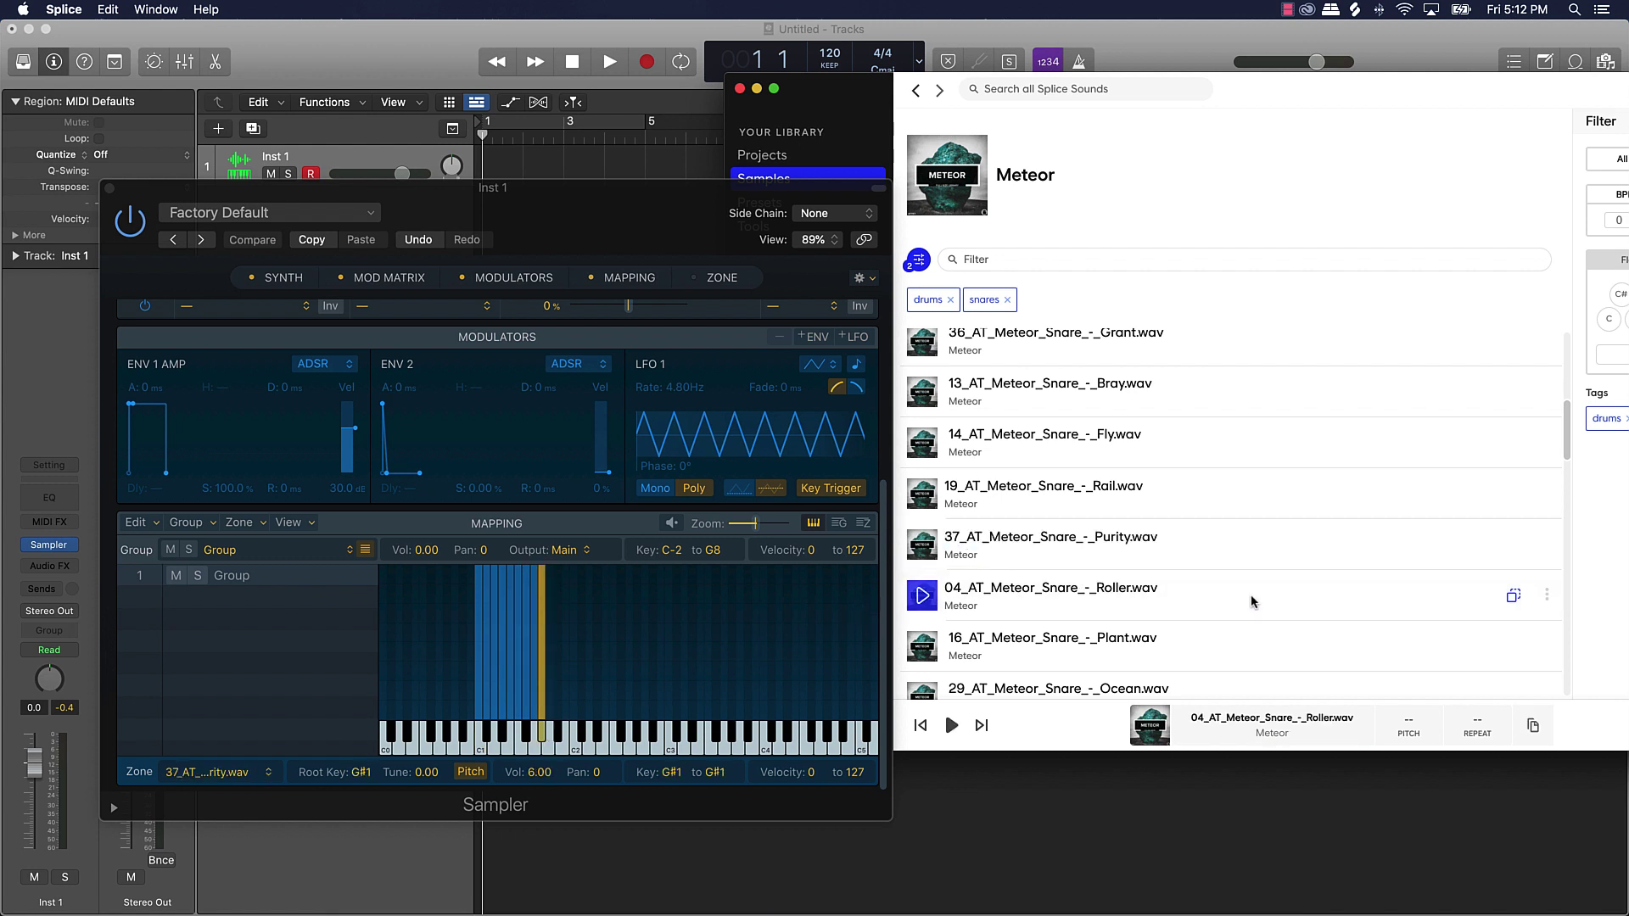
{"action": "left_click_drag", "start_coordinate": [1251, 599], "coordinate": [548, 738]}
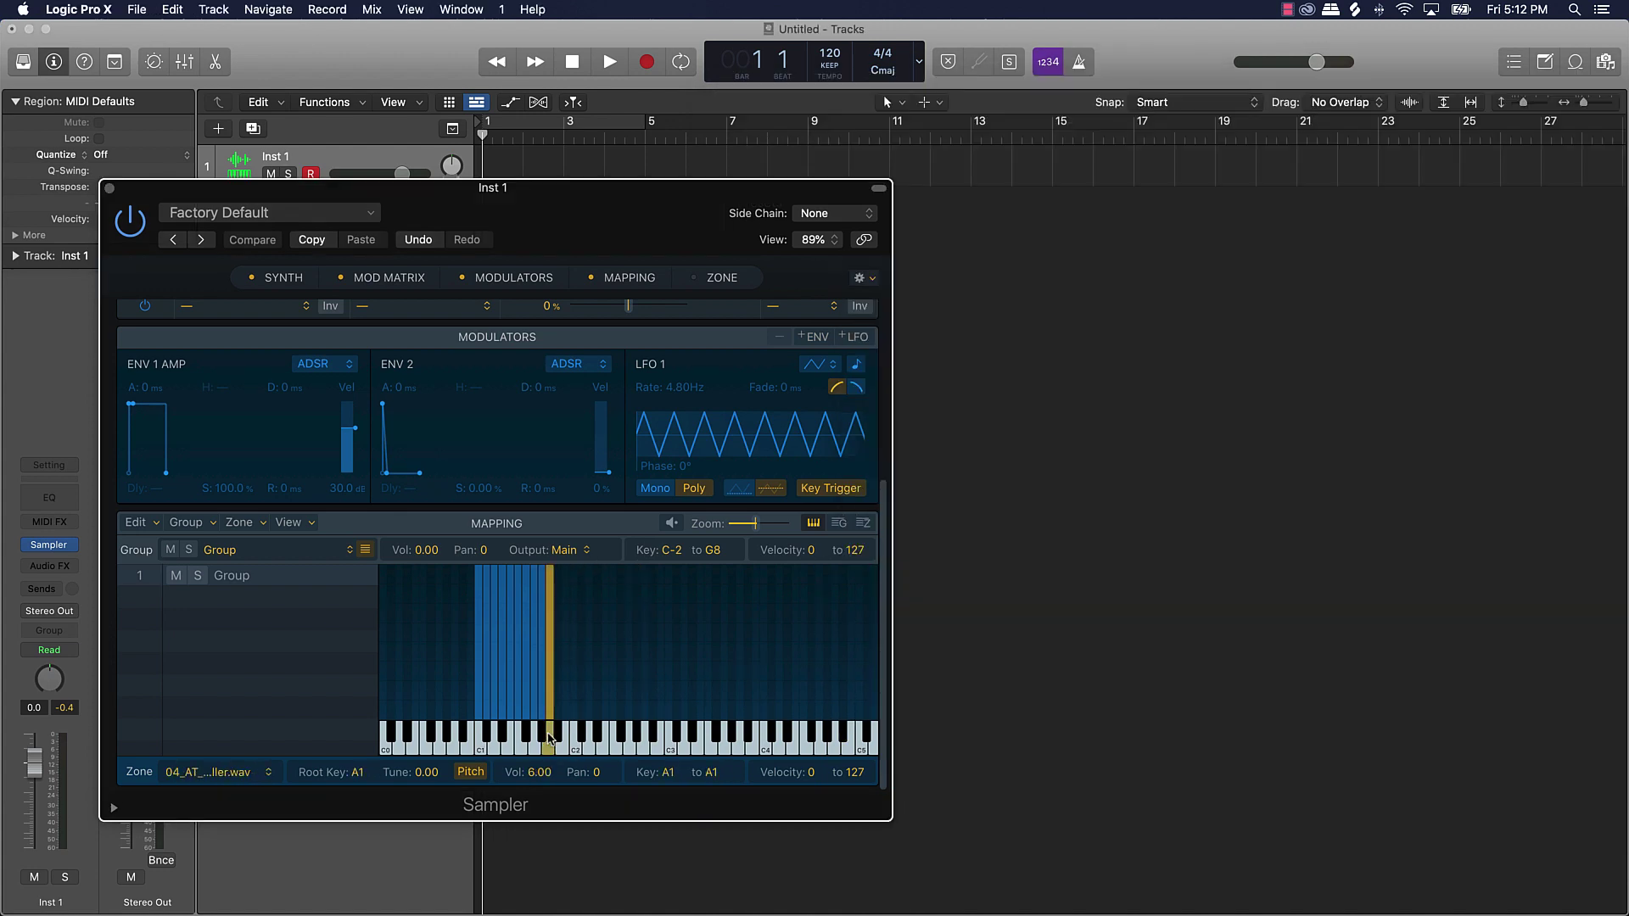
{"action": "left_click", "coordinate": [548, 738]}
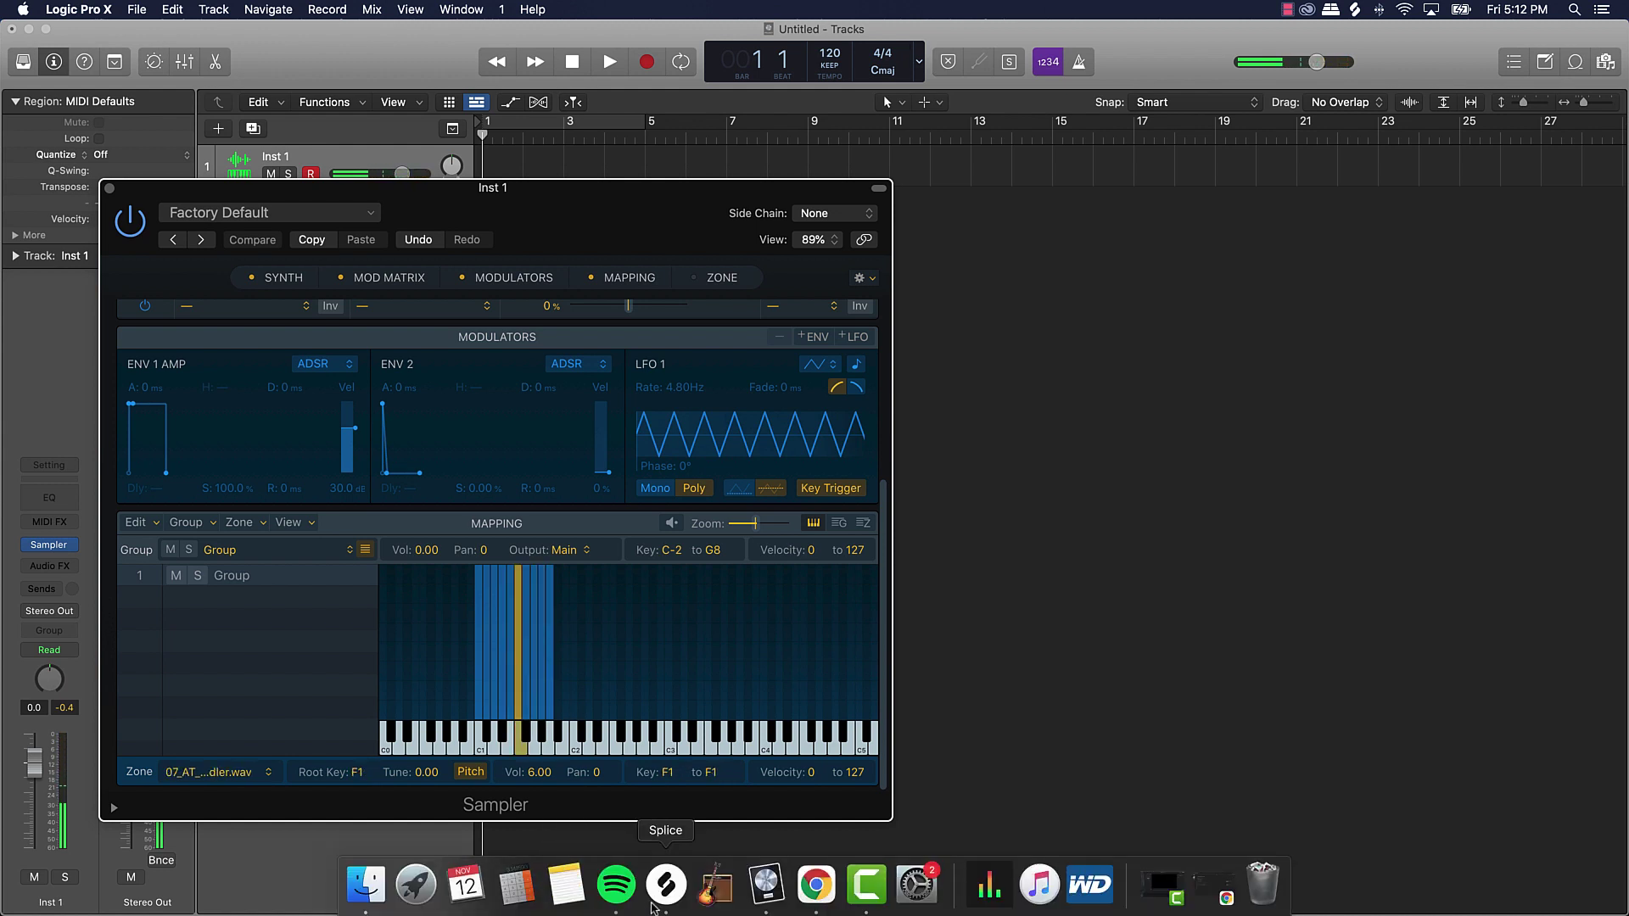
Step: Switch to Splice and replace the snares filter on the Meteor drum samples with the claps filter
{"action": "left_click", "coordinate": [655, 905]}
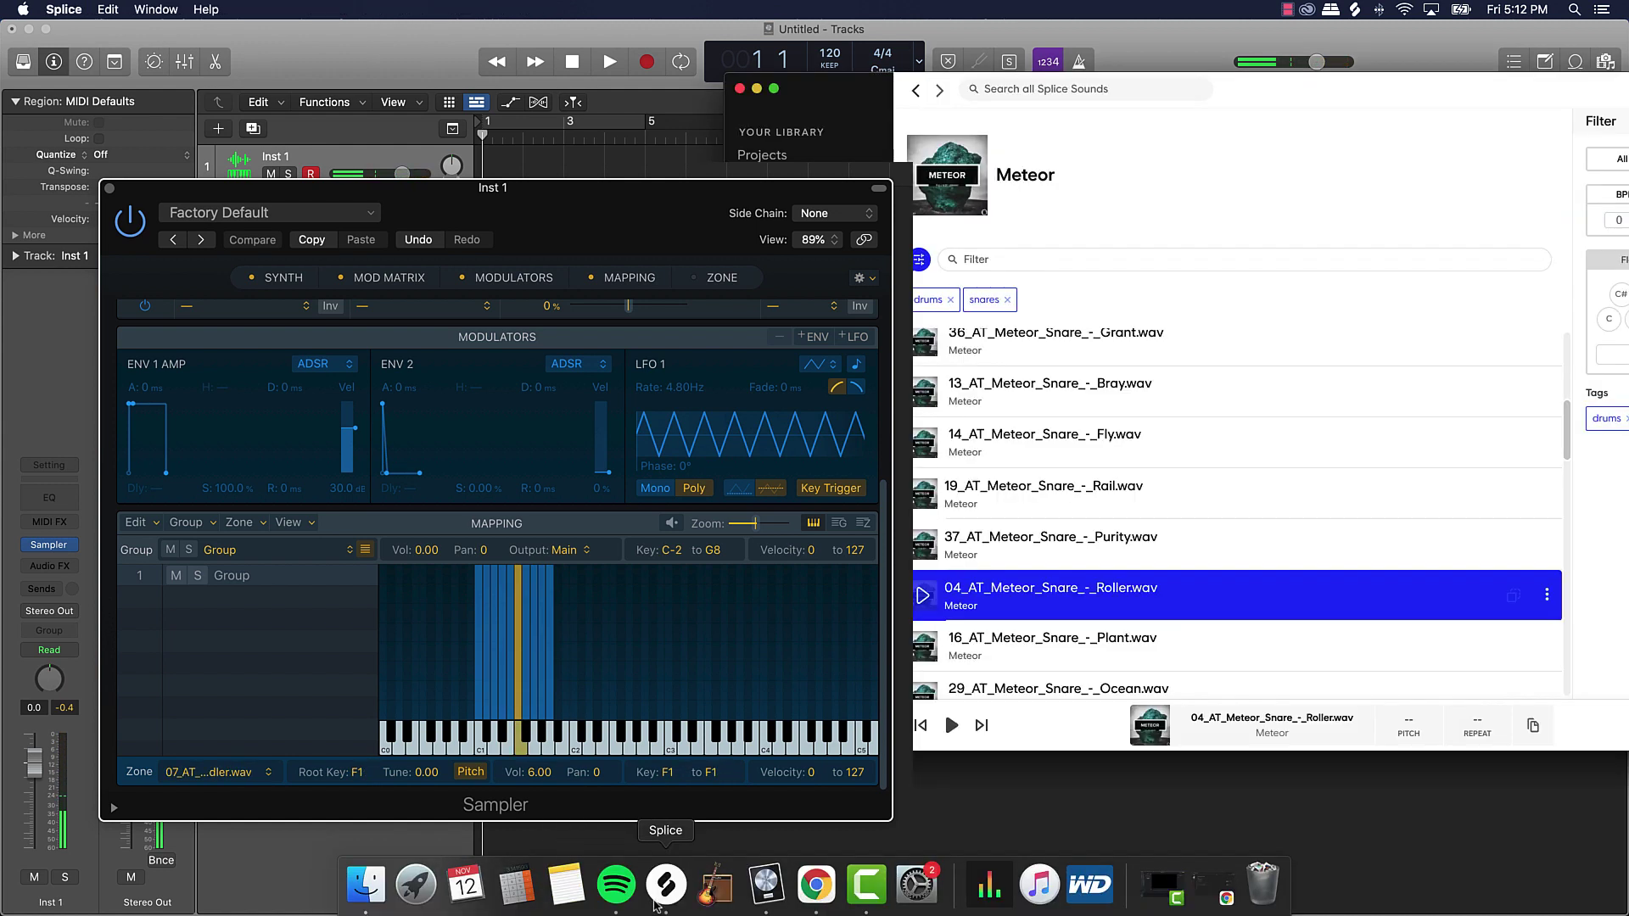
{"action": "left_click", "coordinate": [1008, 301]}
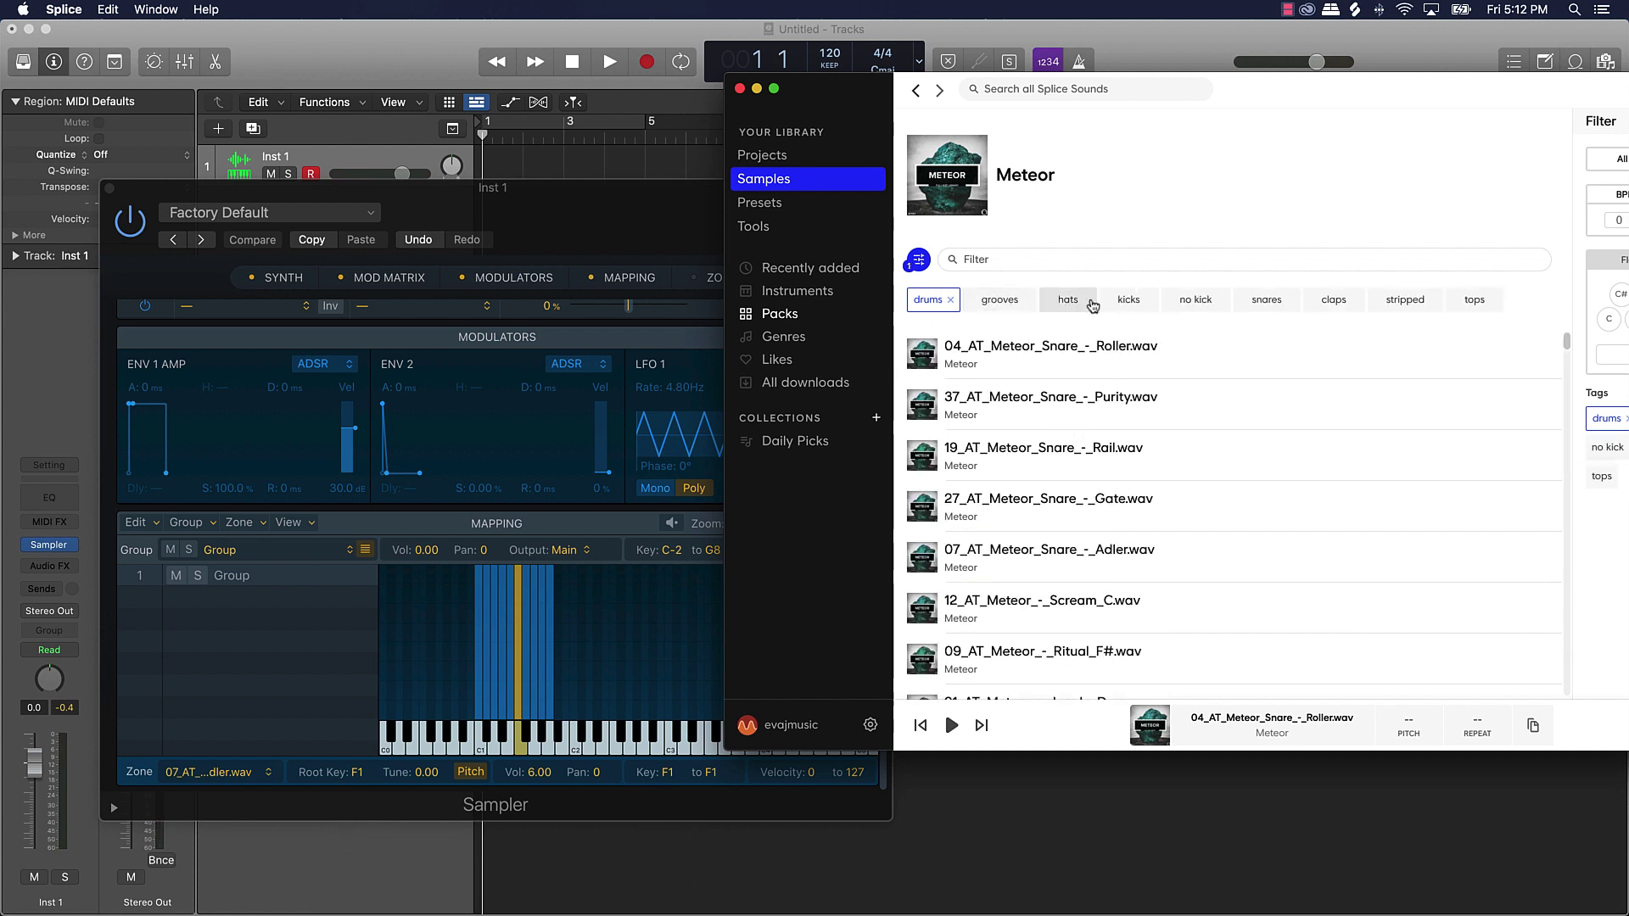
{"action": "left_click", "coordinate": [1345, 302]}
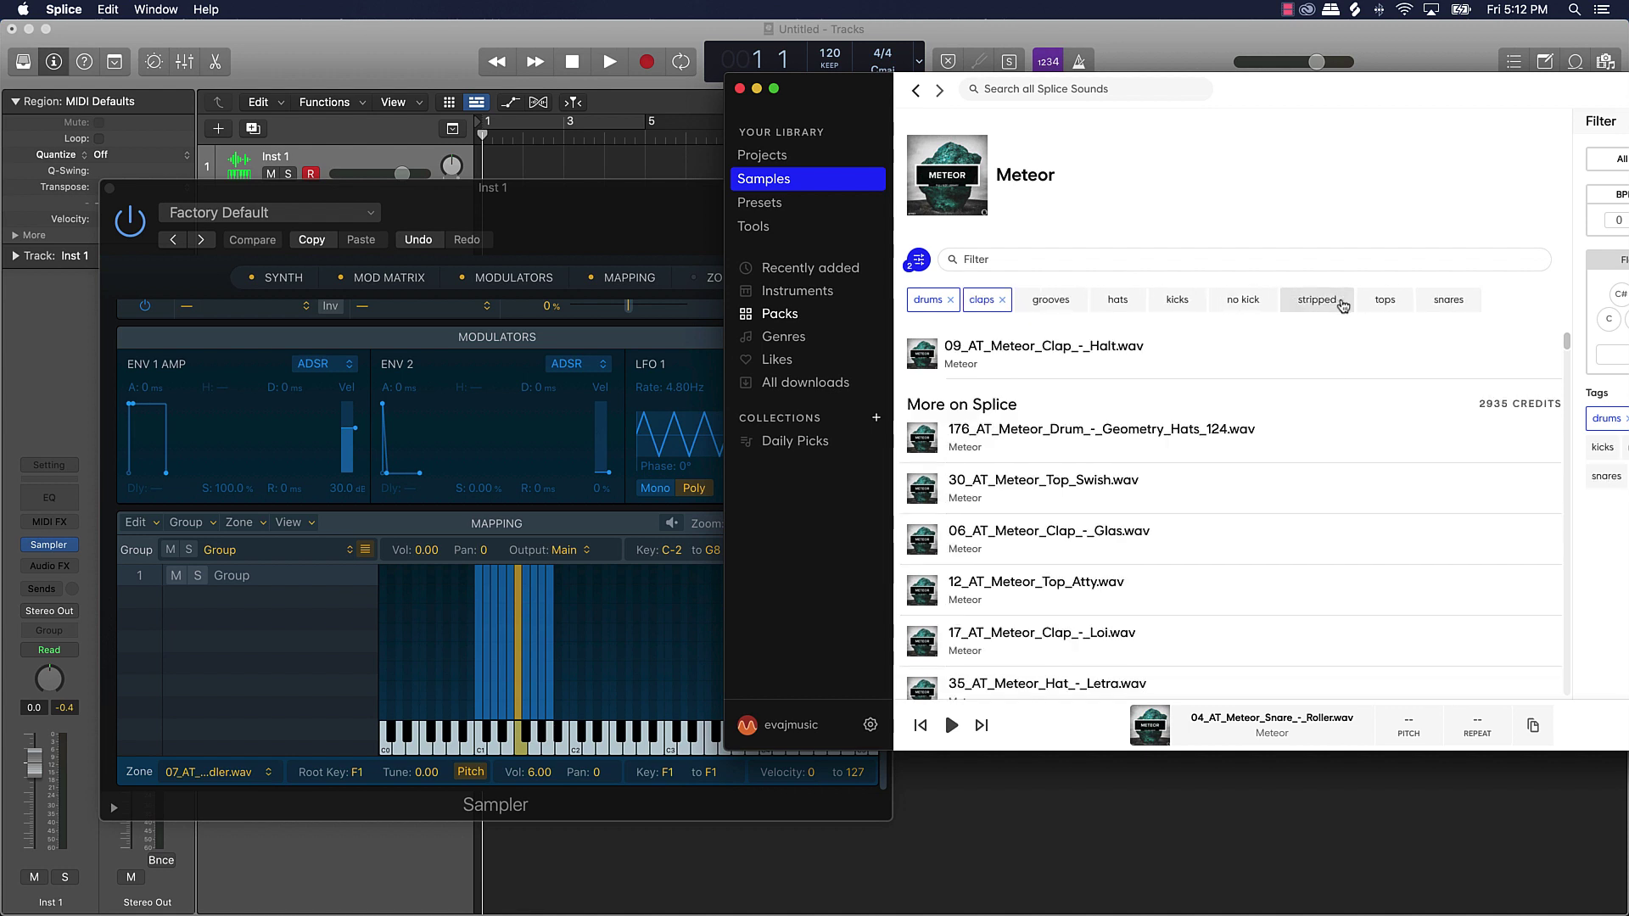
Step: Download 07_AT_Meteor_Clap_-_Mars.wav for 1 credit, and map it to key A#1 and 09_AT_Meteor_Clap_-_Halt.wav to key B1 in Sampler
{"action": "left_click", "coordinate": [928, 538]}
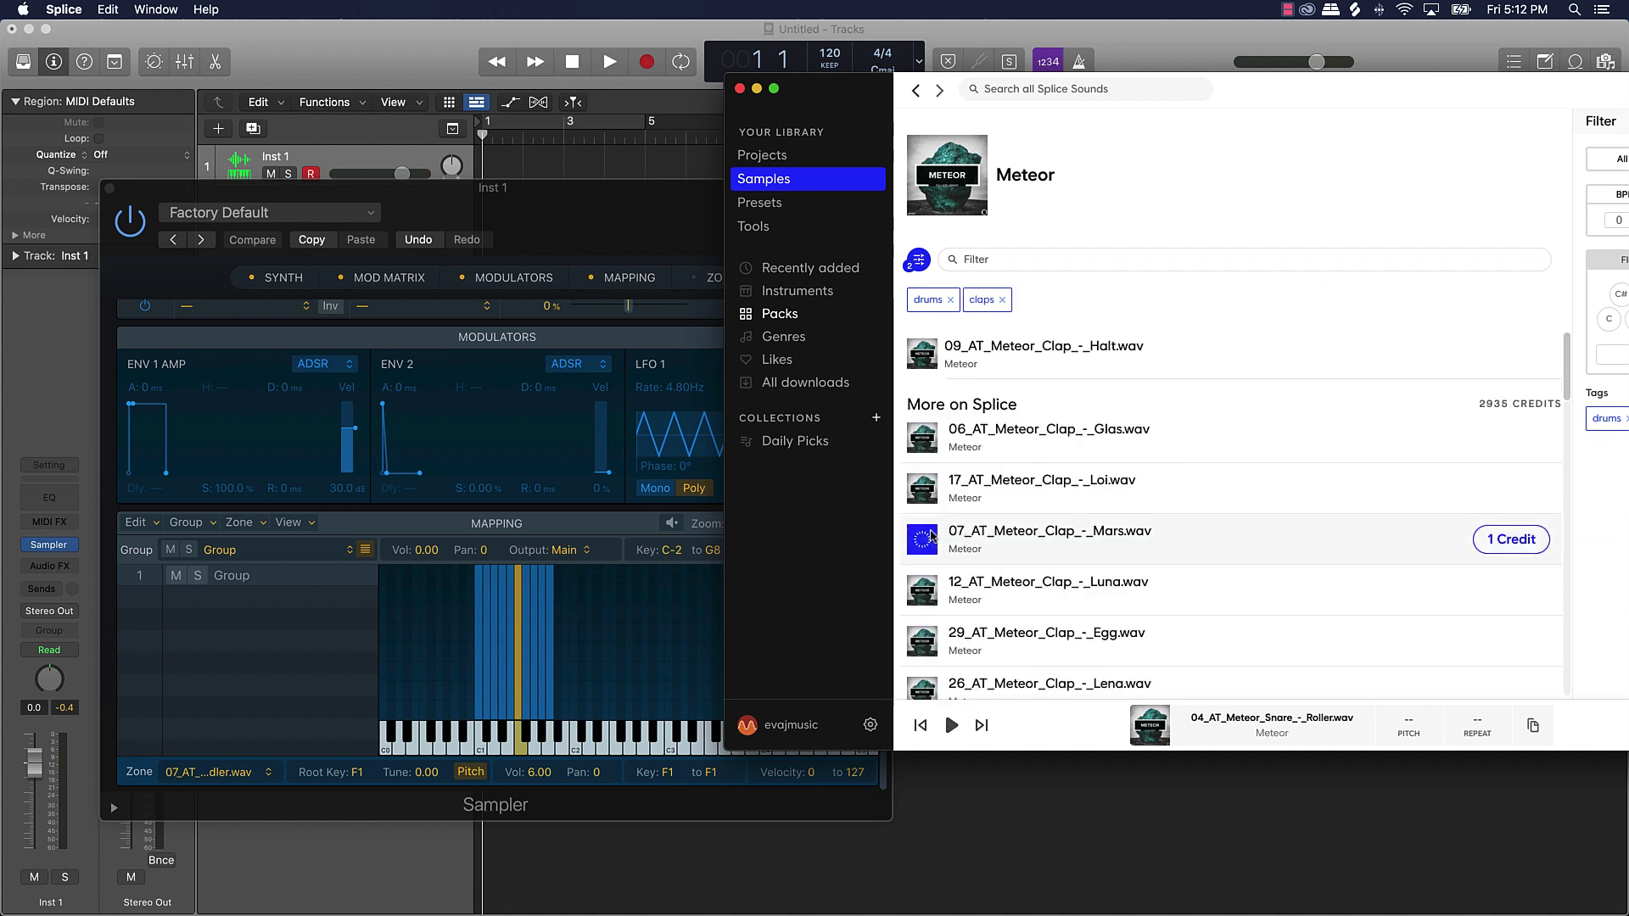
{"action": "left_click", "coordinate": [1504, 540]}
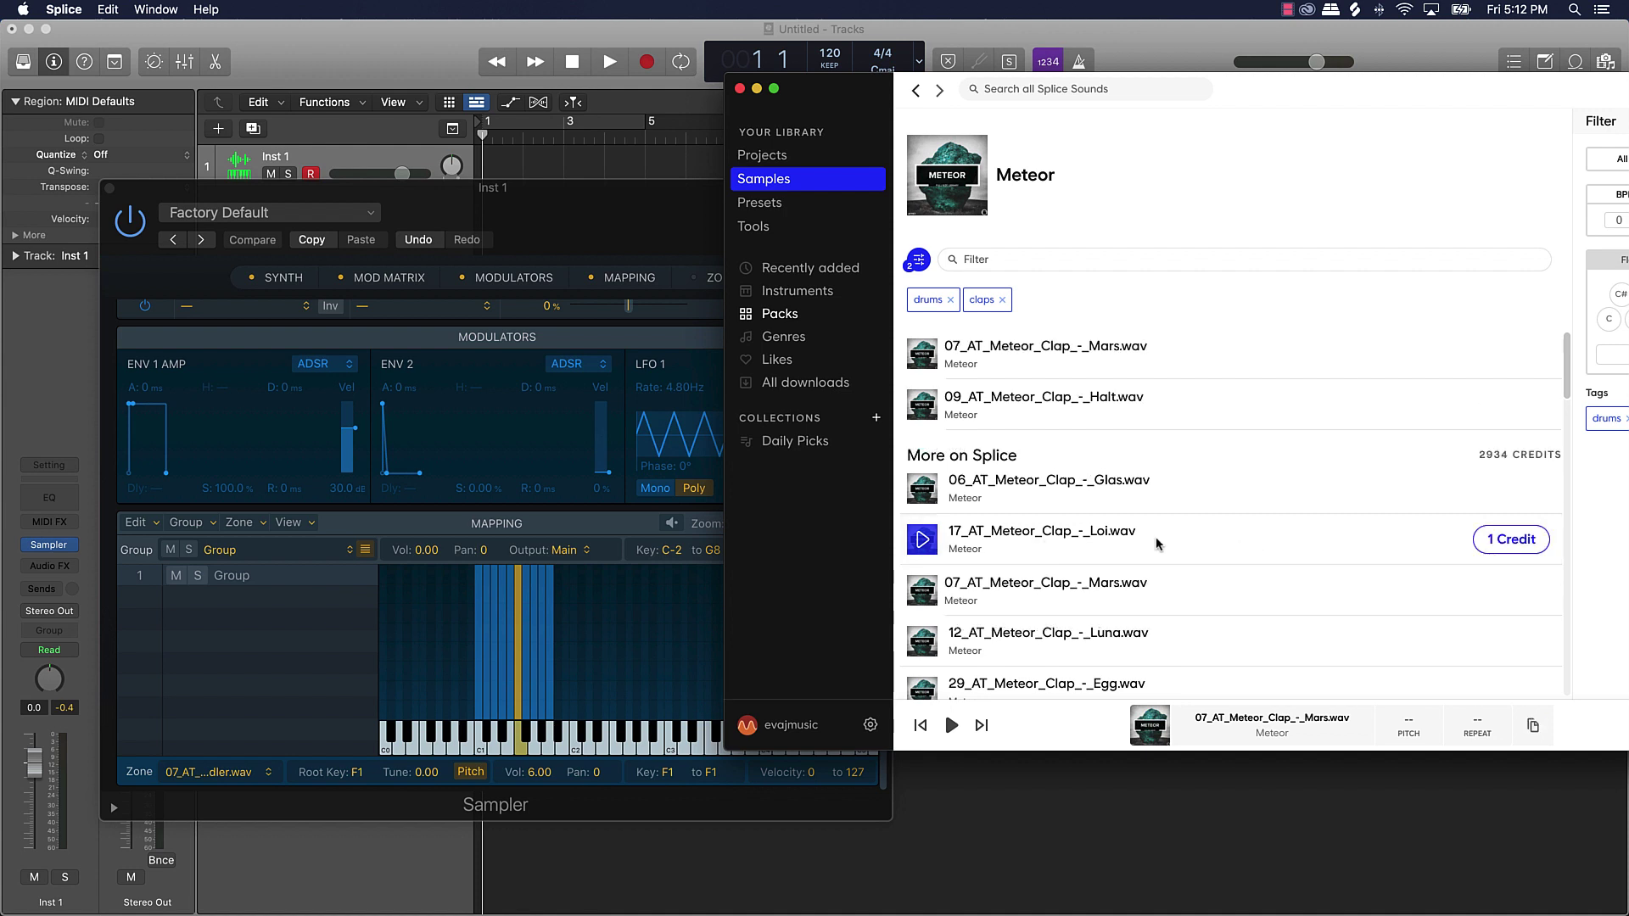
{"action": "left_click", "coordinate": [923, 540]}
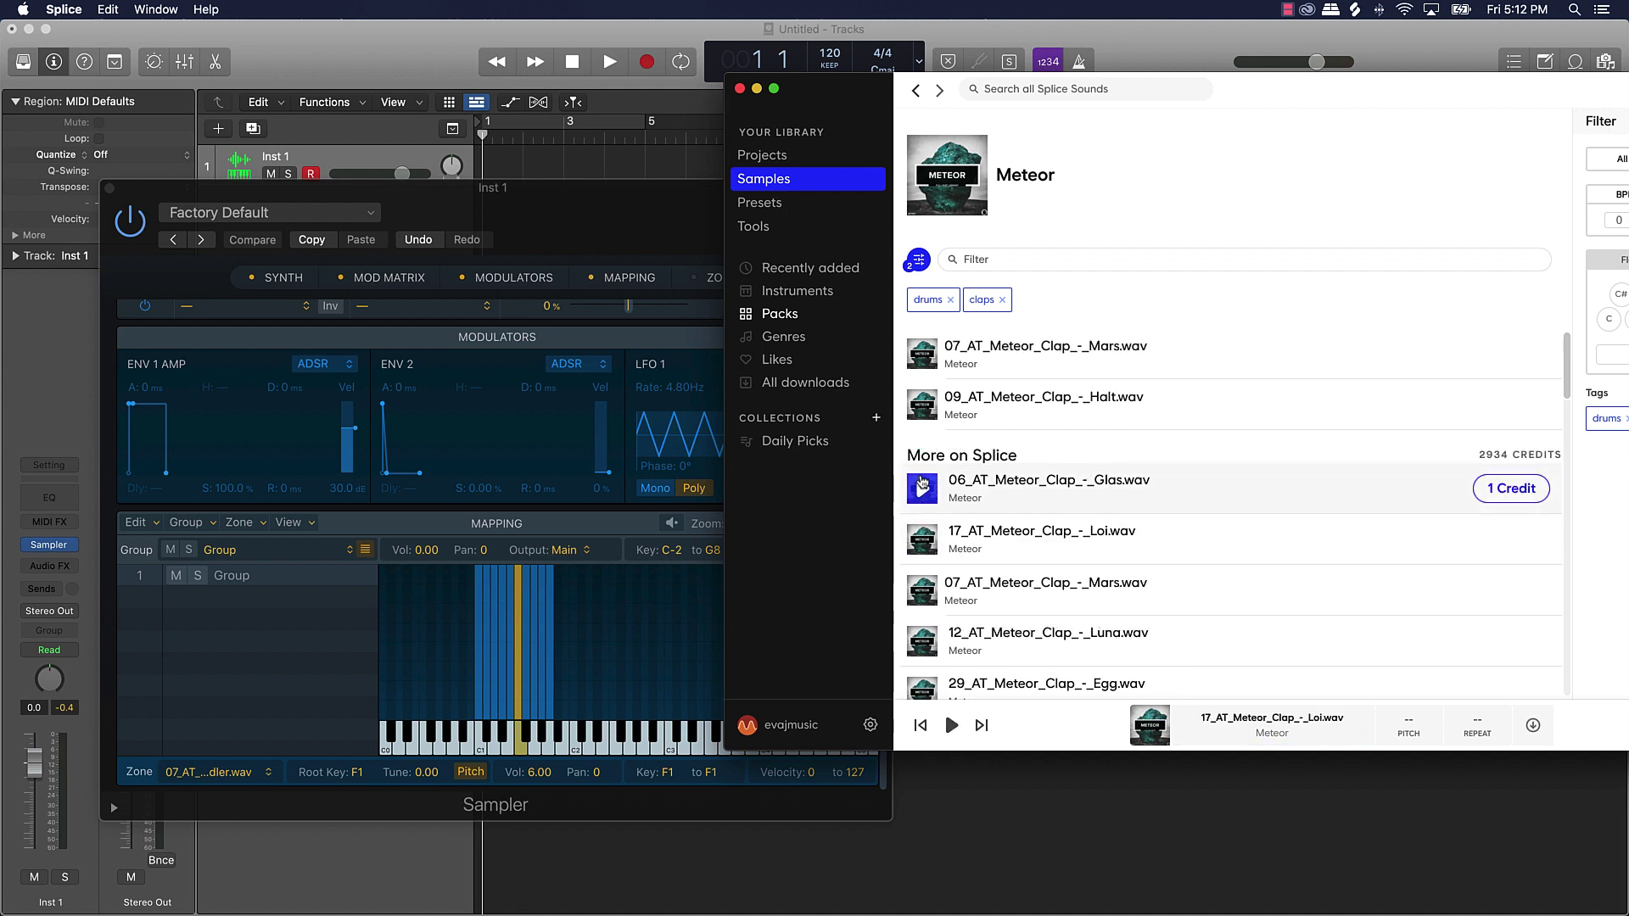
{"action": "left_click", "coordinate": [922, 483]}
{"action": "left_click", "coordinate": [929, 354]}
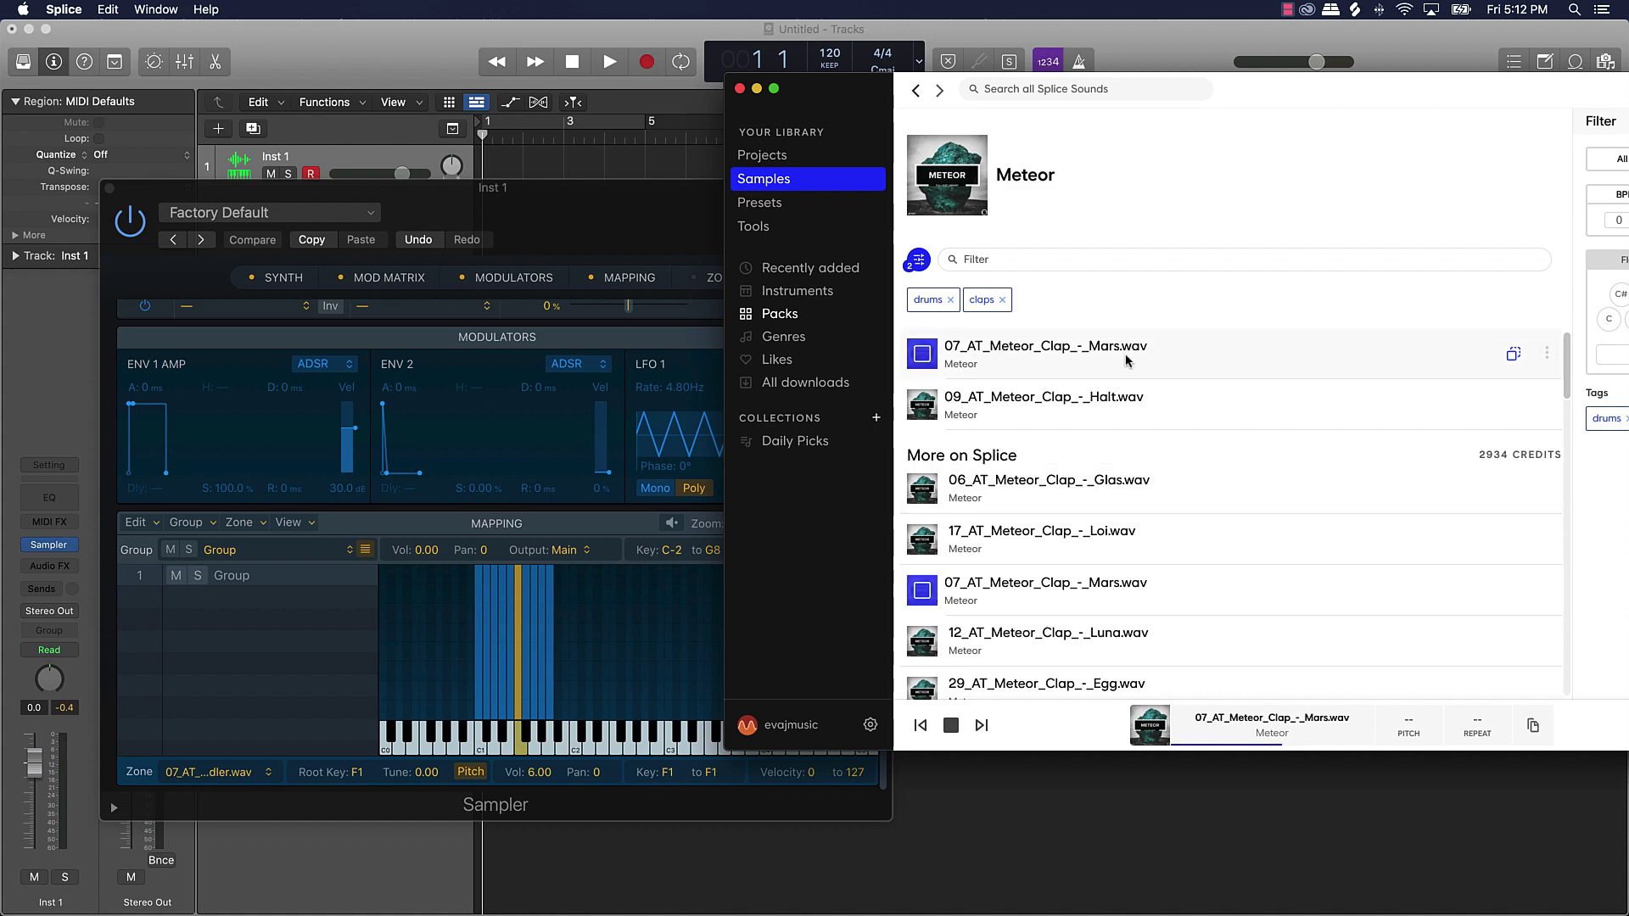
{"action": "left_click_drag", "start_coordinate": [1127, 360], "coordinate": [559, 735]}
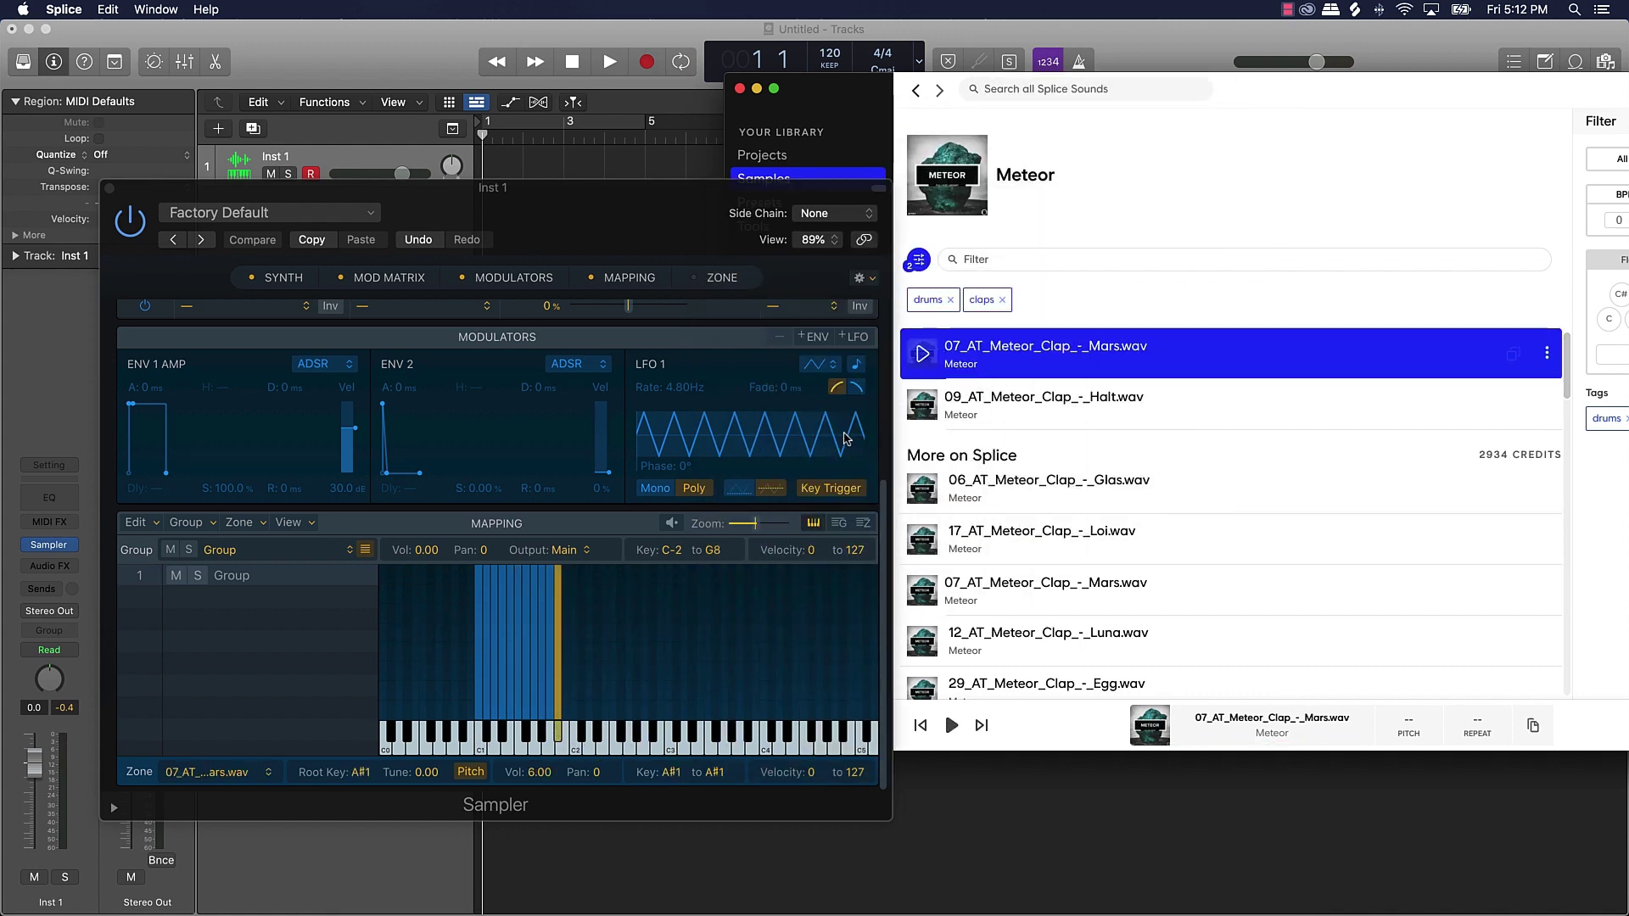
{"action": "left_click_drag", "start_coordinate": [1061, 411], "coordinate": [566, 744]}
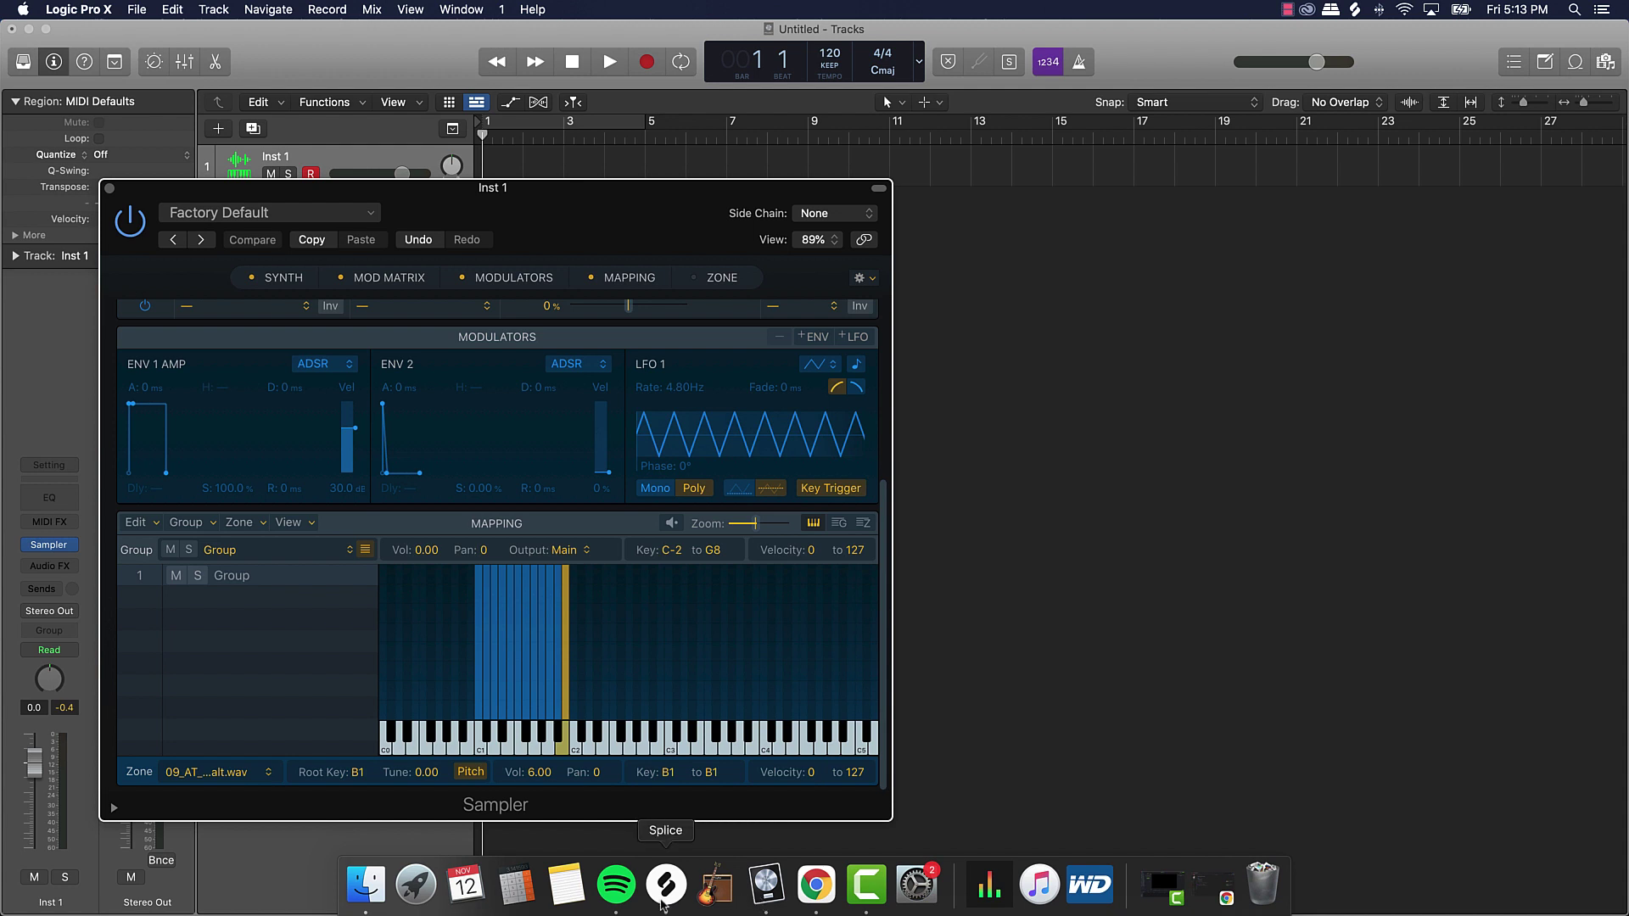
Step: Switch to Splice, preview and download 06_AT_Meteor_Clap_-_Glas.wav for 1 credit, and map it to key C2 in Sampler
{"action": "left_click", "coordinate": [666, 907]}
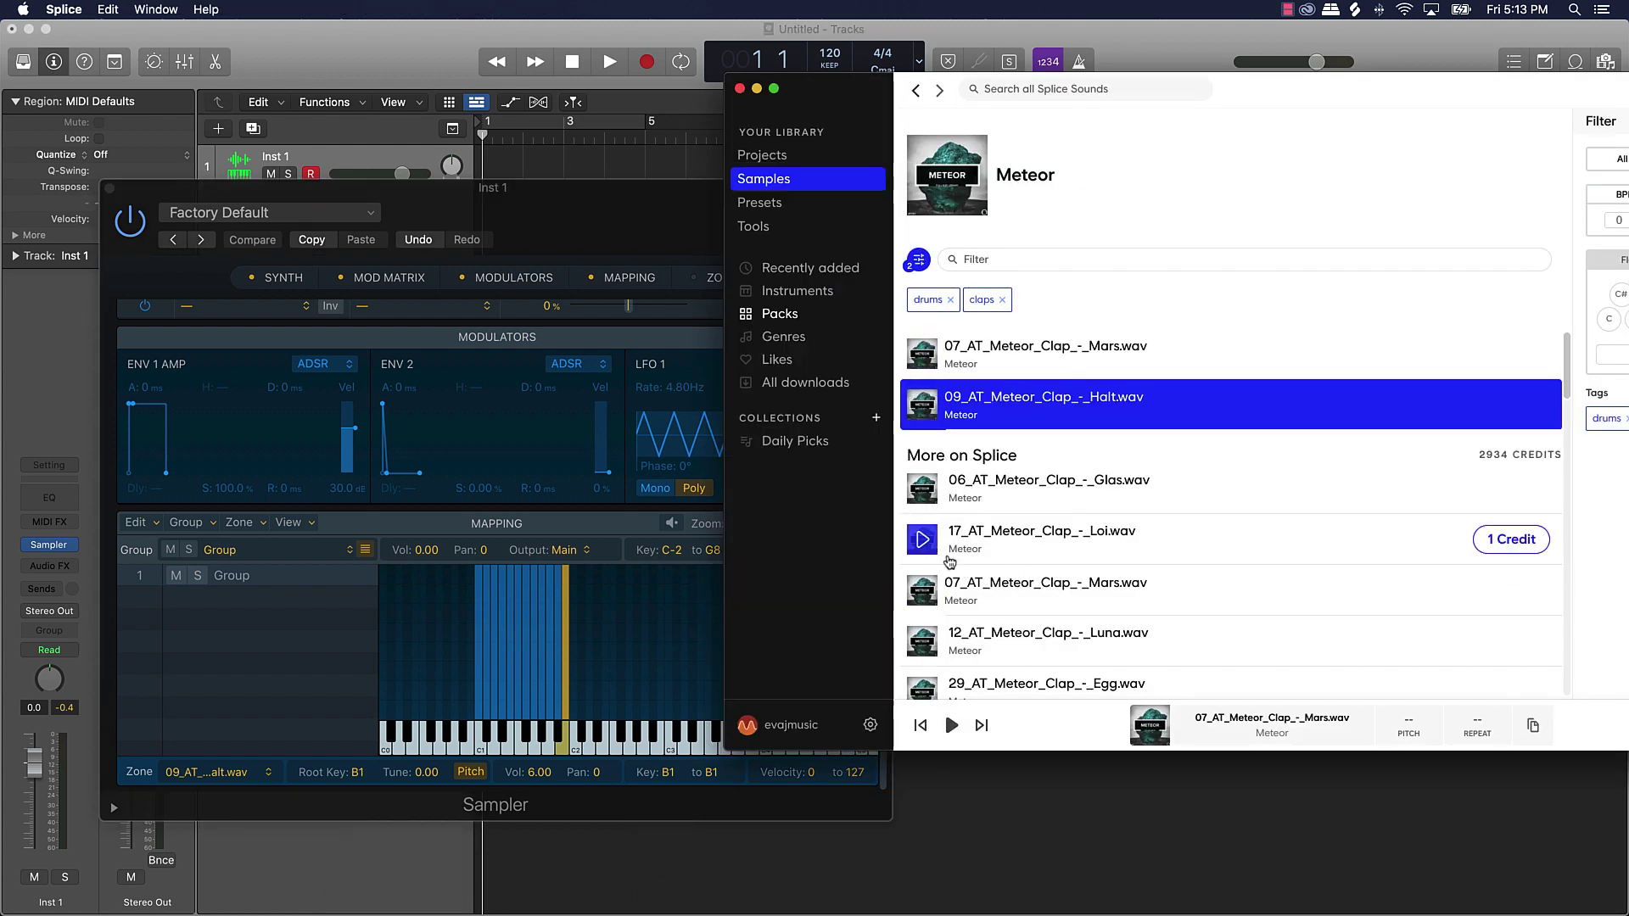
{"action": "left_click", "coordinate": [923, 488]}
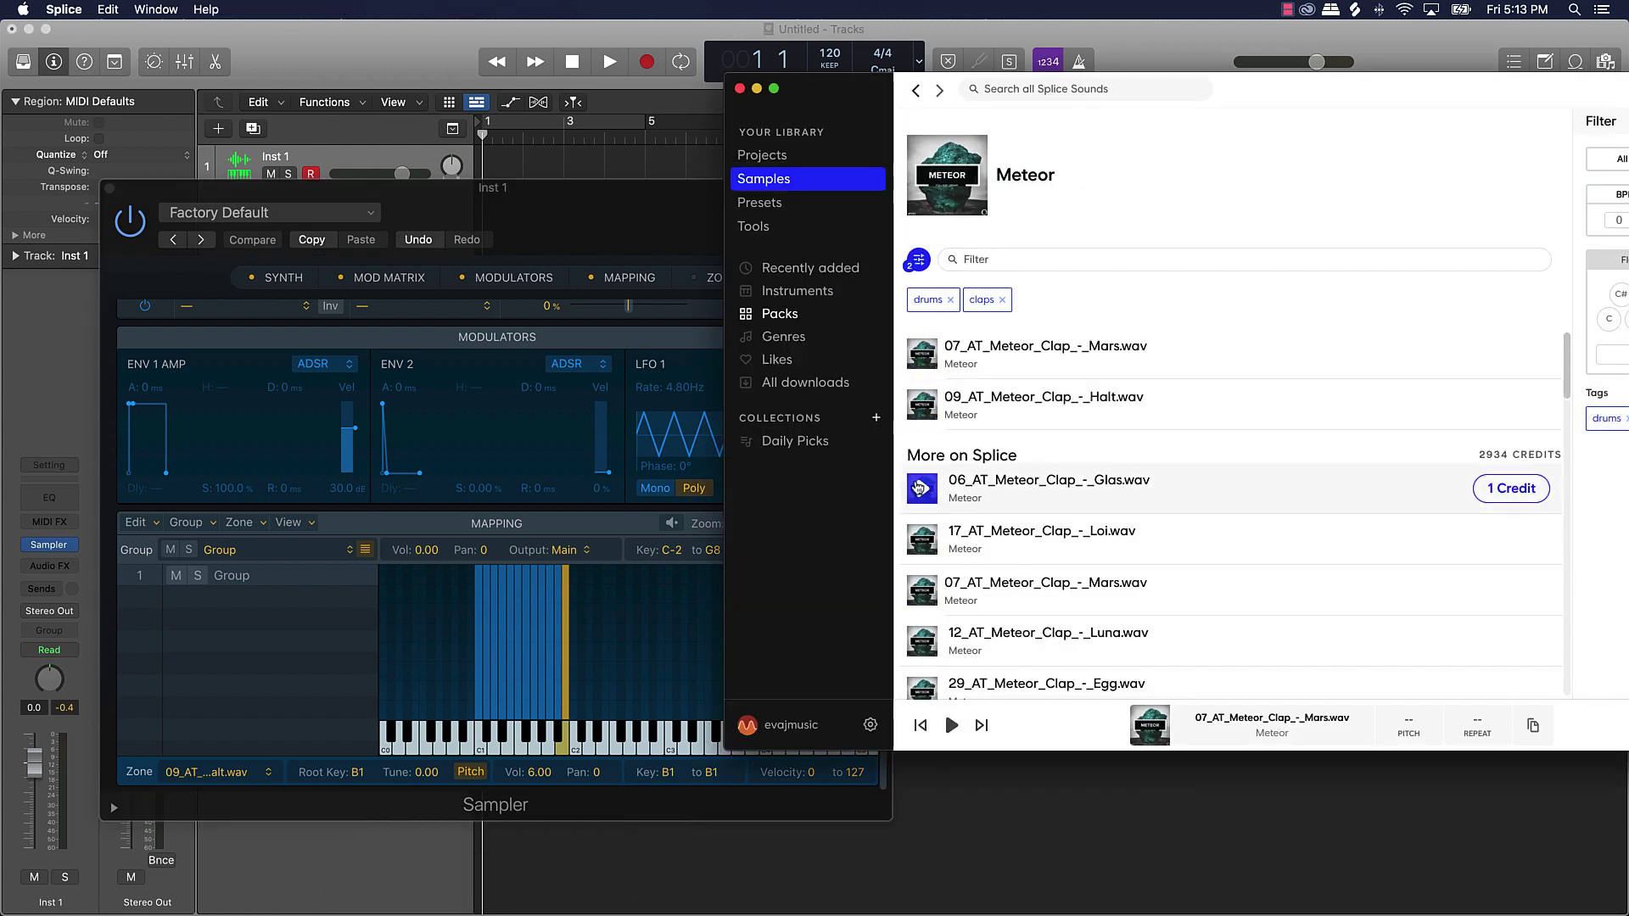
{"action": "left_click", "coordinate": [1515, 489]}
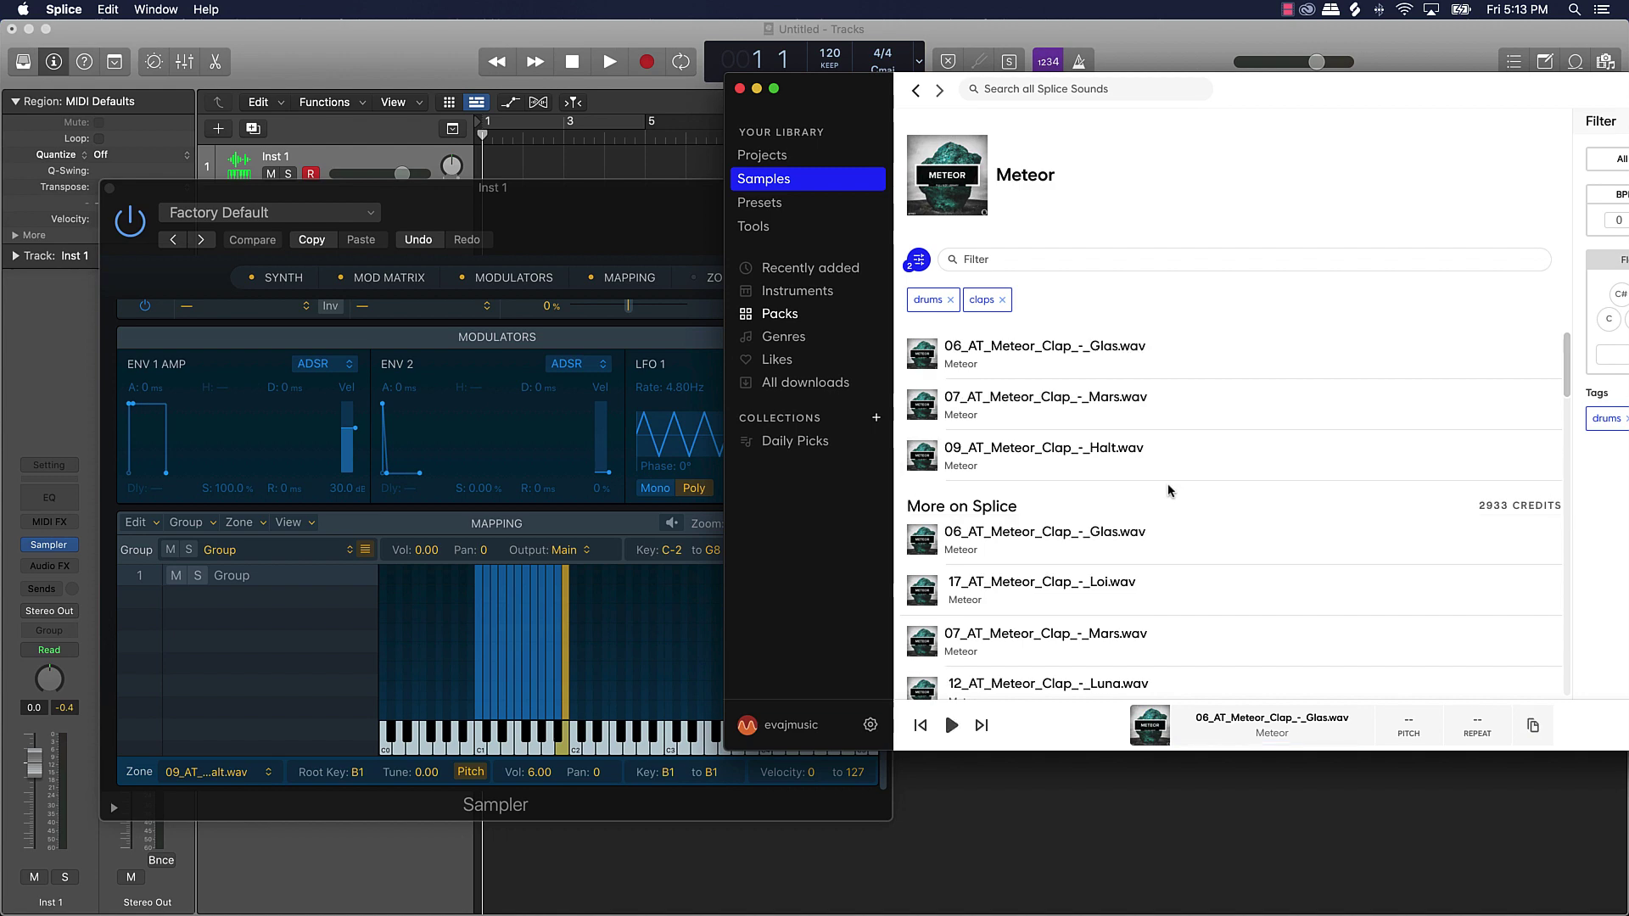
{"action": "left_click", "coordinate": [930, 360]}
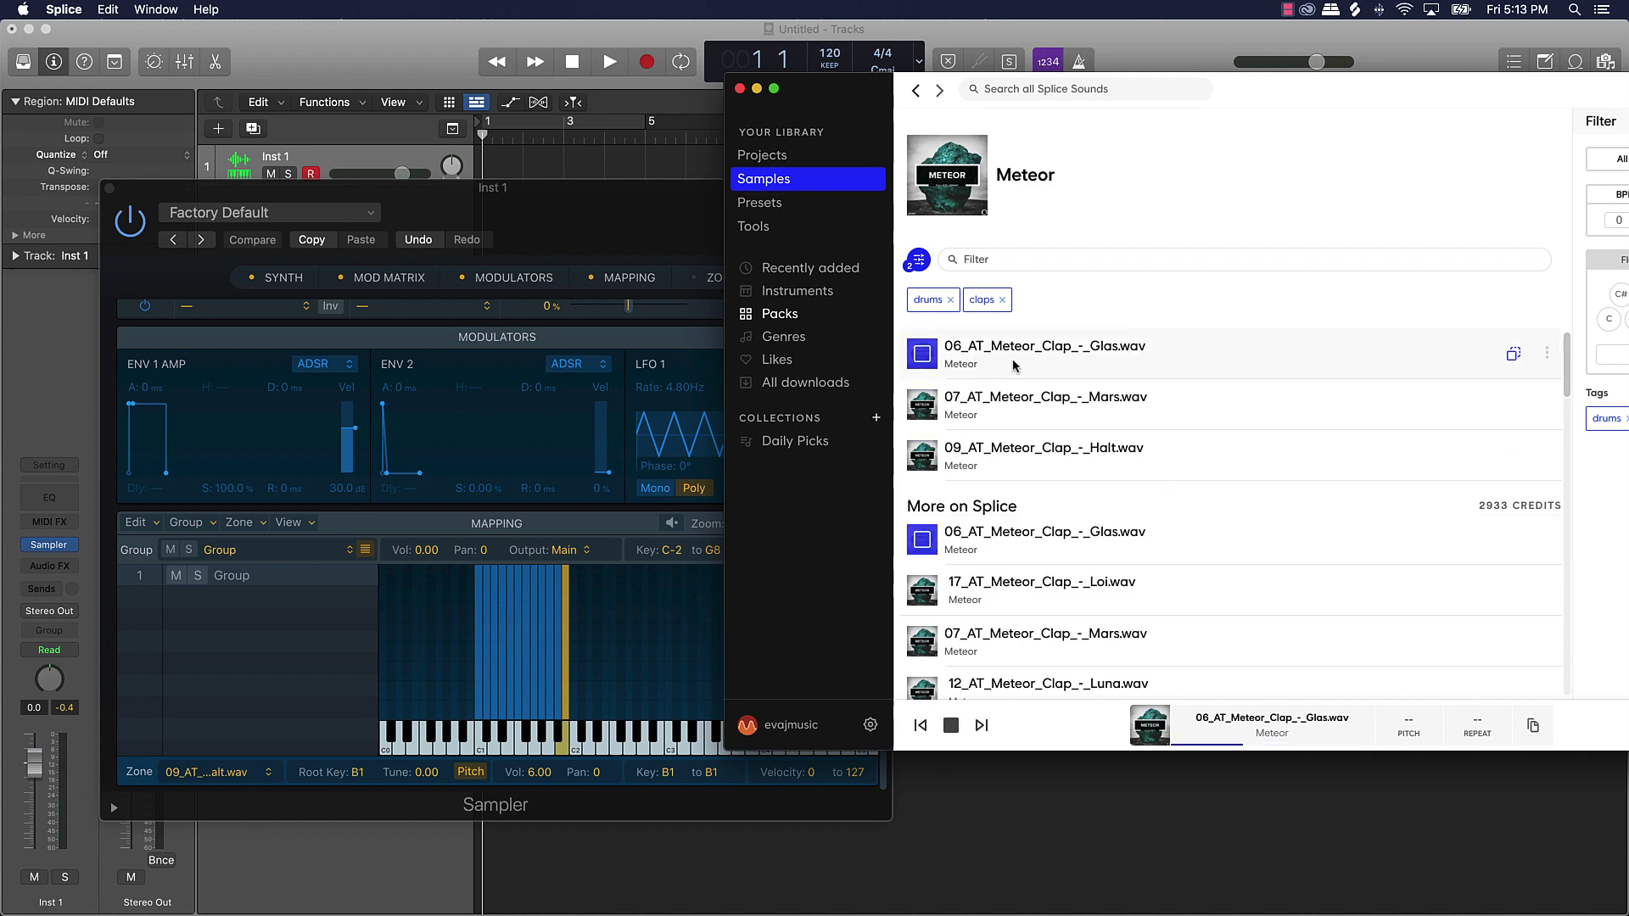
{"action": "left_click_drag", "start_coordinate": [1014, 365], "coordinate": [575, 736]}
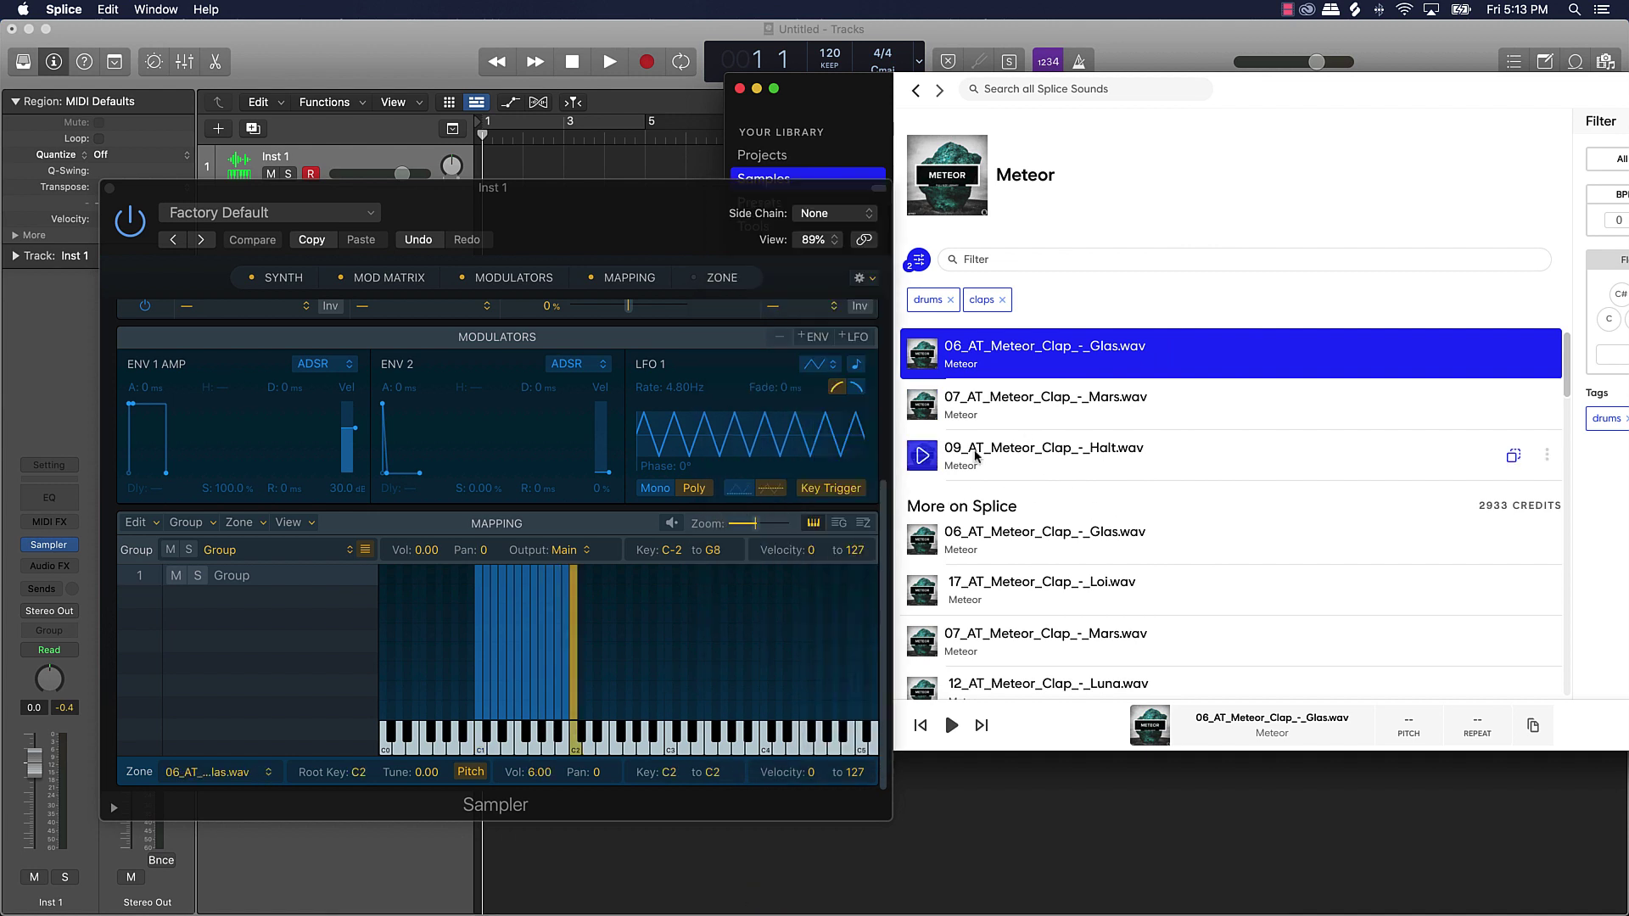
Step: Preview the Egg, Lena and Loc claps, download 05_AT_Meteor_Clap_-_Loc.wav for 1 credit, and map it to key C#2 in Sampler
{"action": "scroll", "coordinate": [1030, 687], "scroll_direction": "down", "scroll_amount": 5}
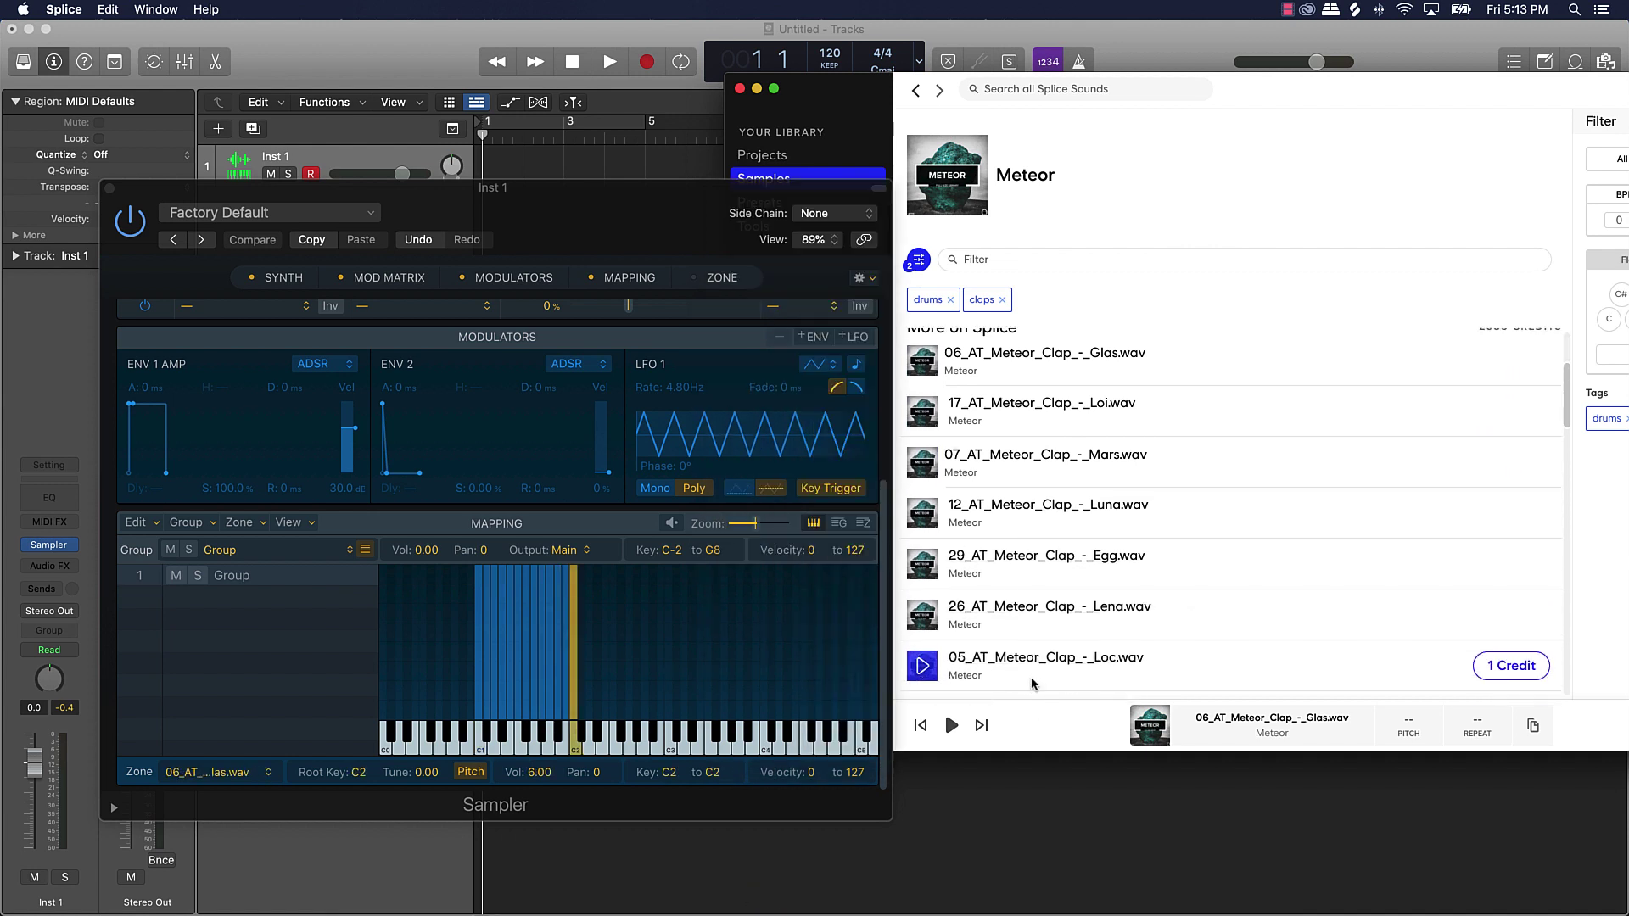
{"action": "left_click", "coordinate": [929, 560]}
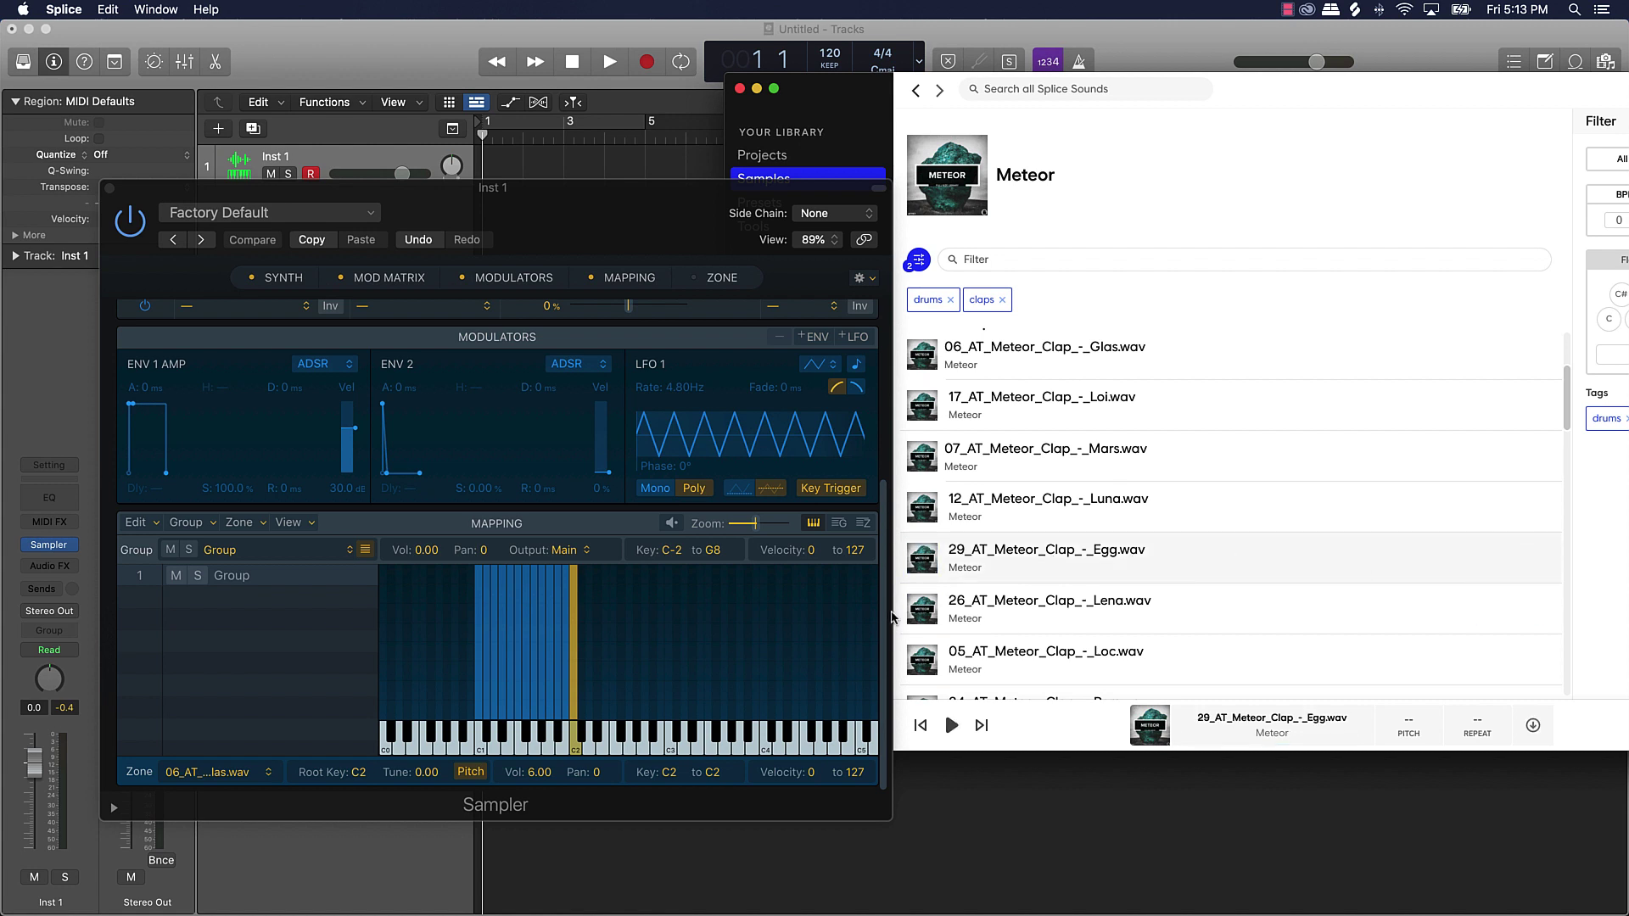
{"action": "left_click", "coordinate": [923, 609]}
{"action": "left_click", "coordinate": [922, 662]}
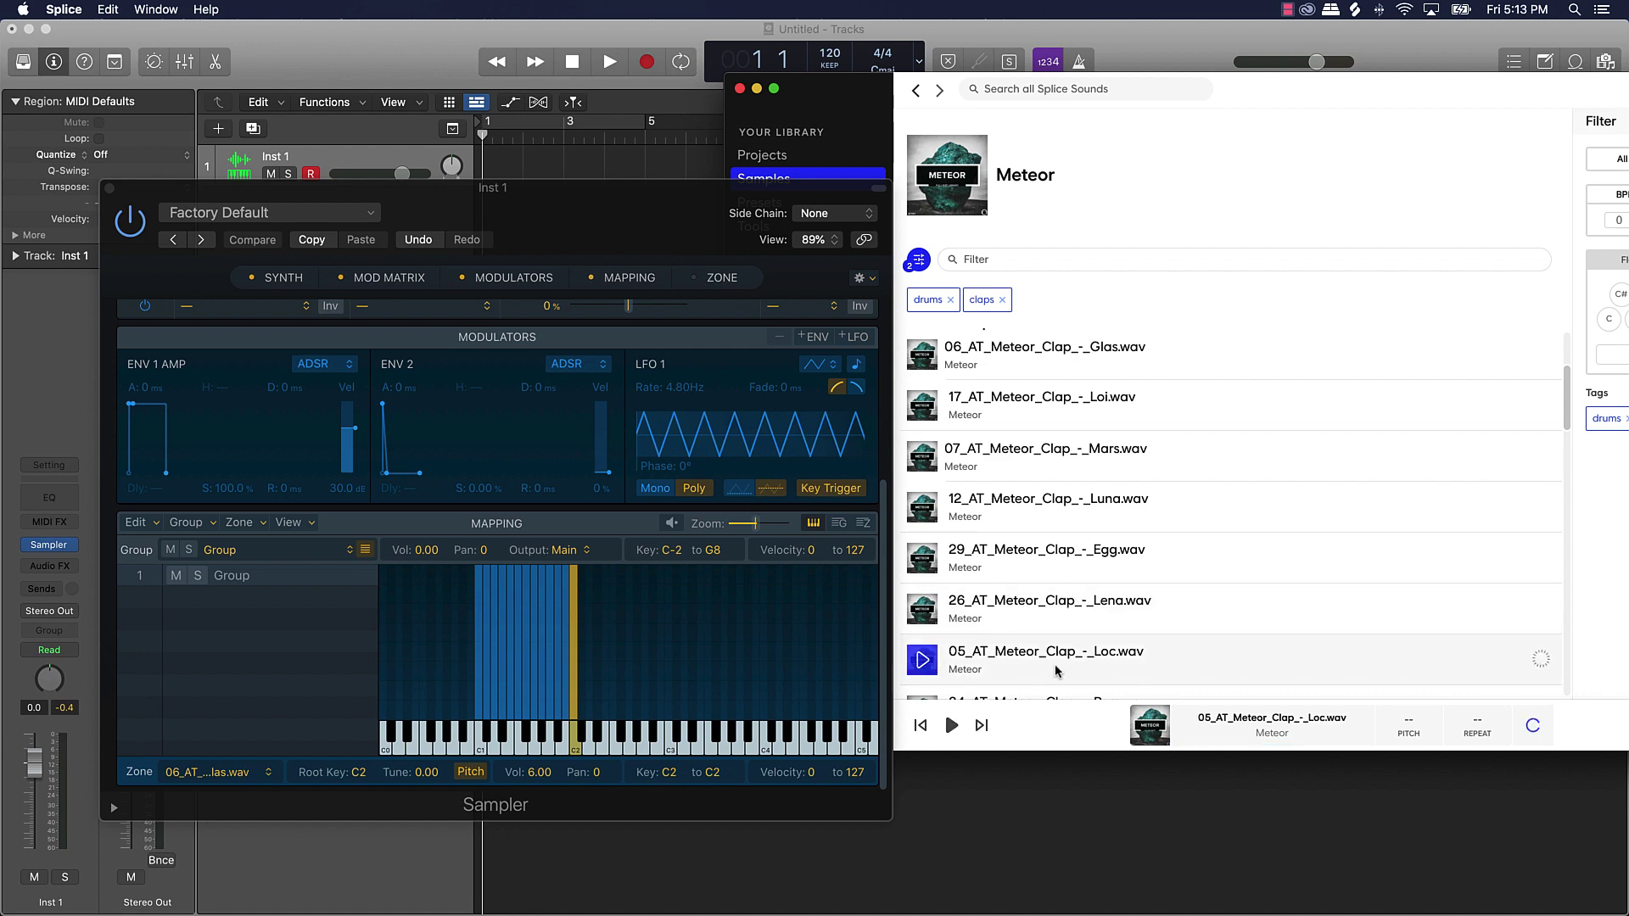
{"action": "left_click_drag", "start_coordinate": [1002, 668], "coordinate": [581, 735]}
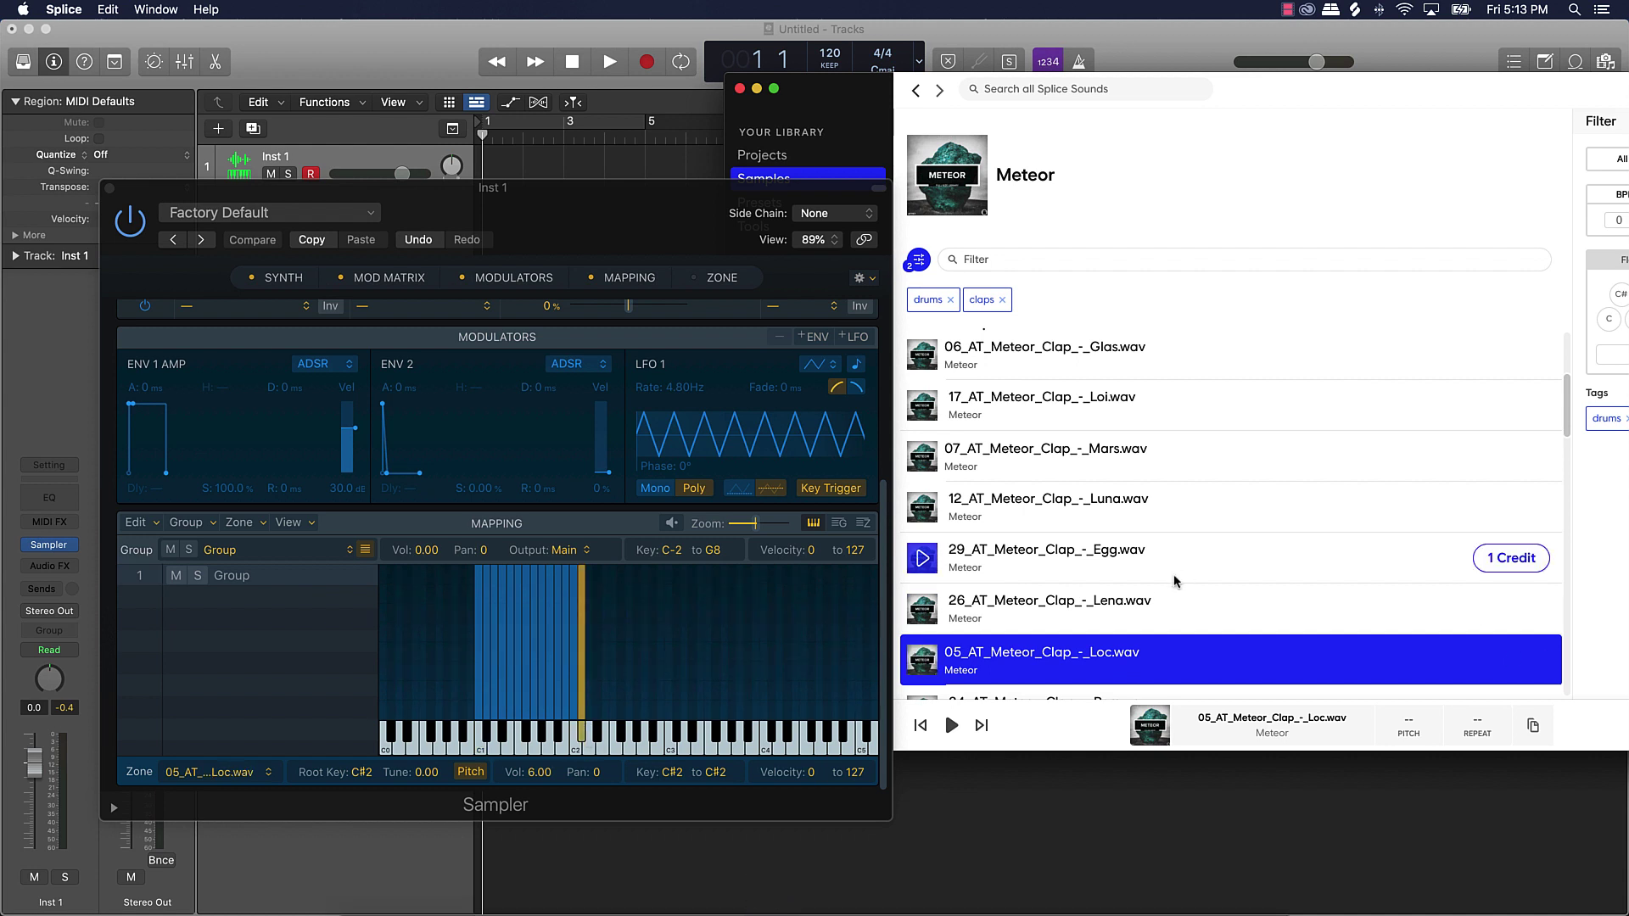
Step: Preview the Rem, Rod and Era claps, download 10_AT_Meteor_Clap_-_Era.wav for 1 credit, and map it to key D2 in Sampler
{"action": "scroll", "coordinate": [1171, 574], "scroll_direction": "down", "scroll_amount": 5}
{"action": "left_click", "coordinate": [921, 507]}
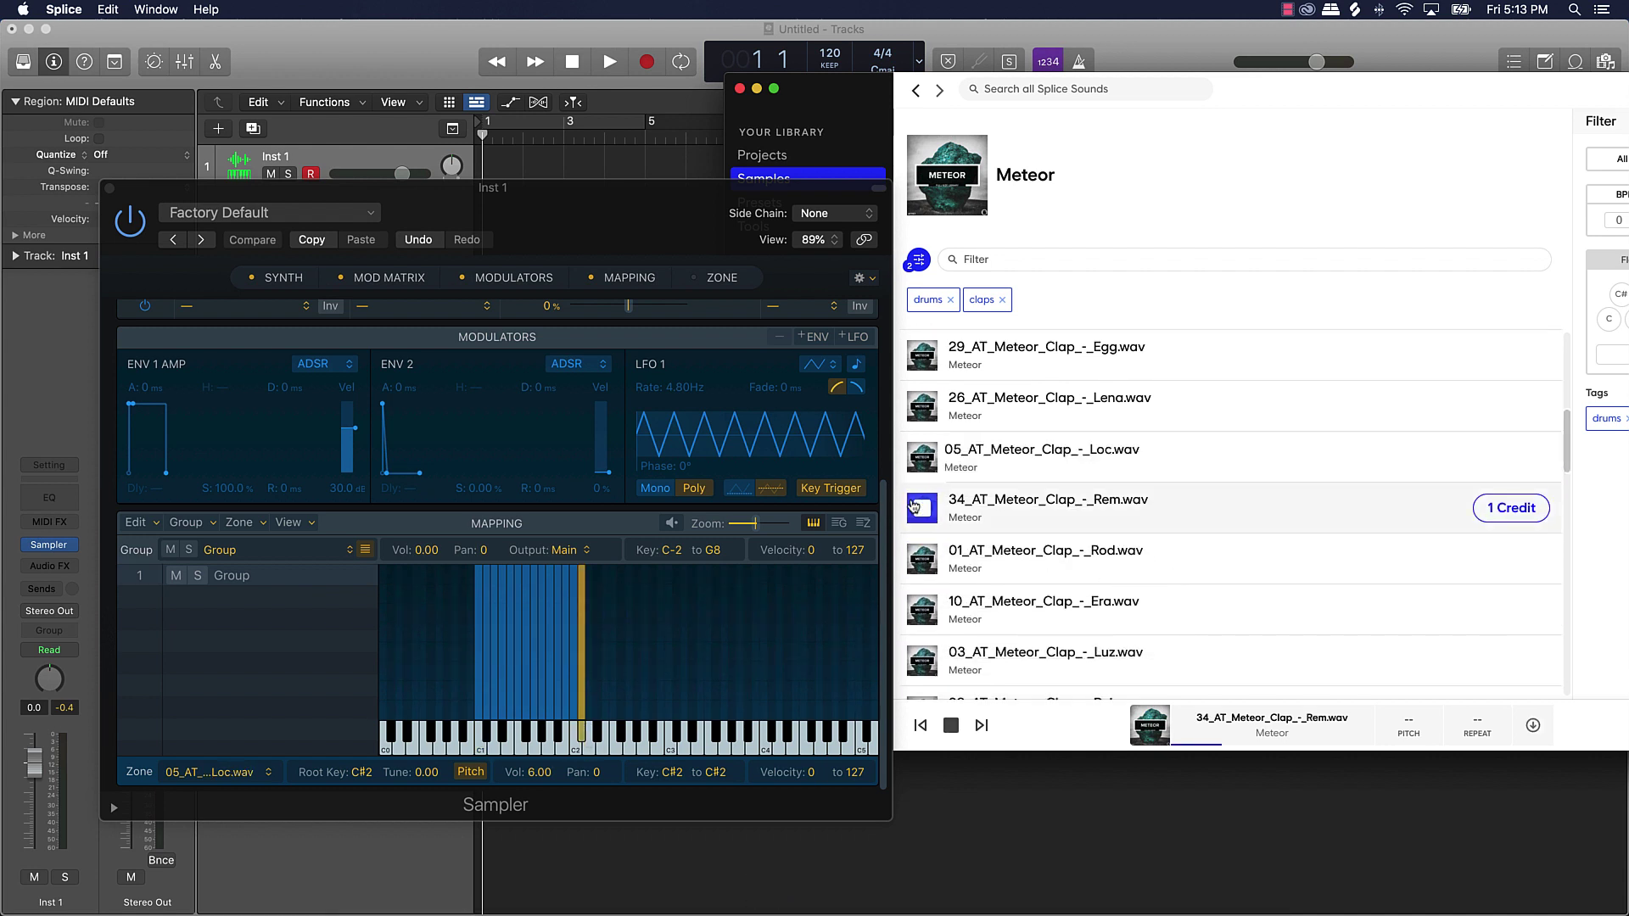
{"action": "left_click", "coordinate": [922, 559]}
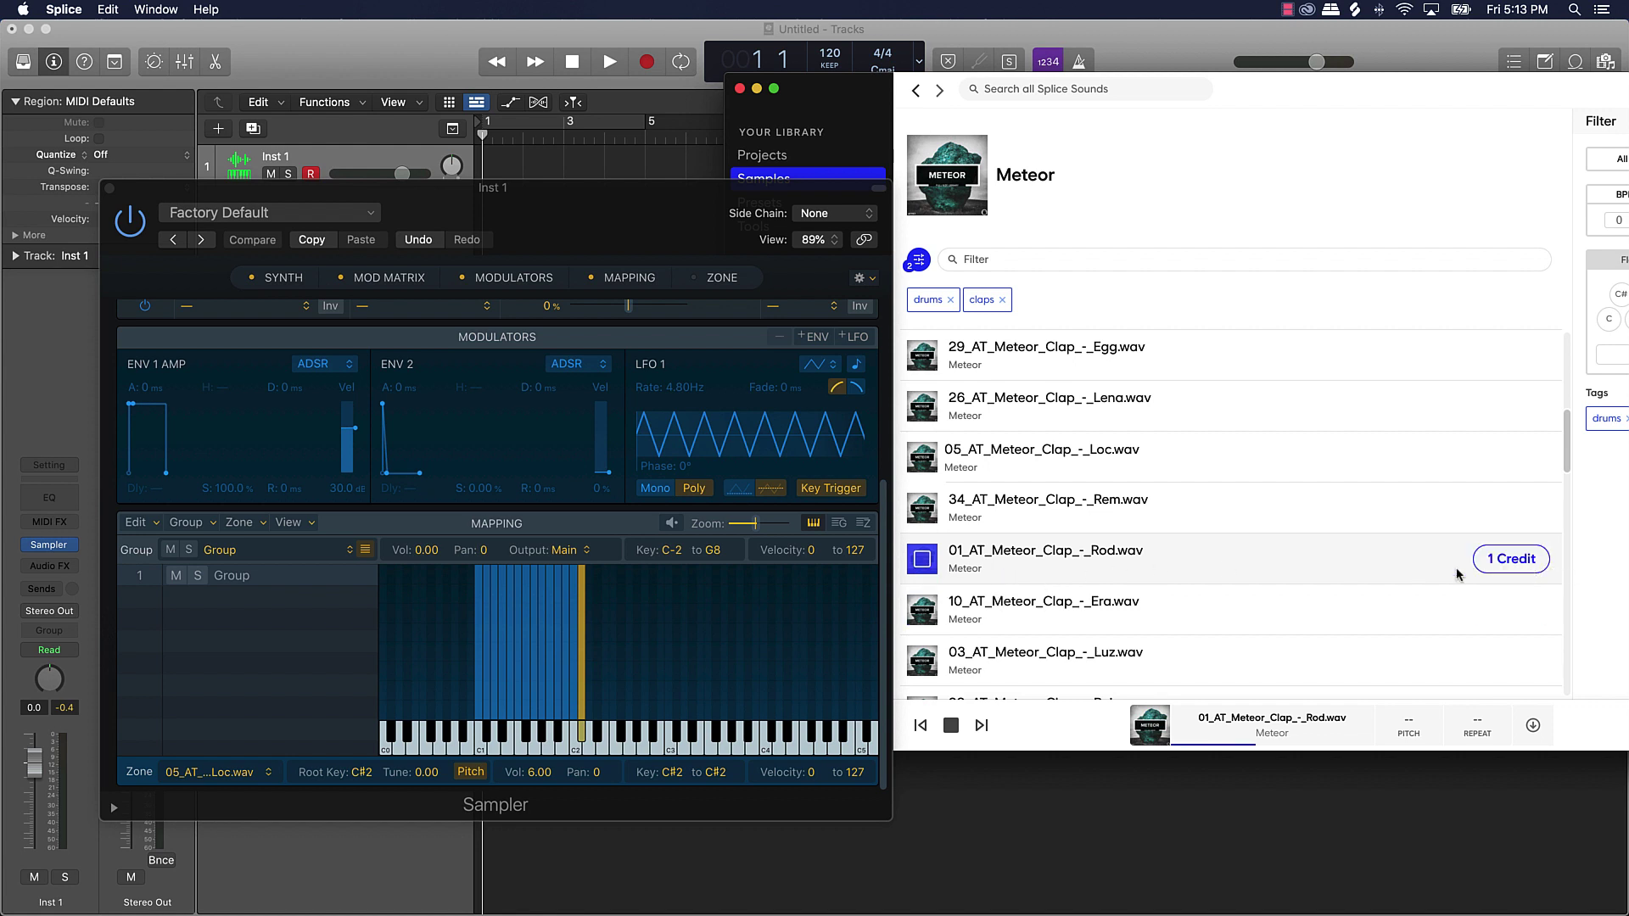
{"action": "left_click", "coordinate": [923, 610]}
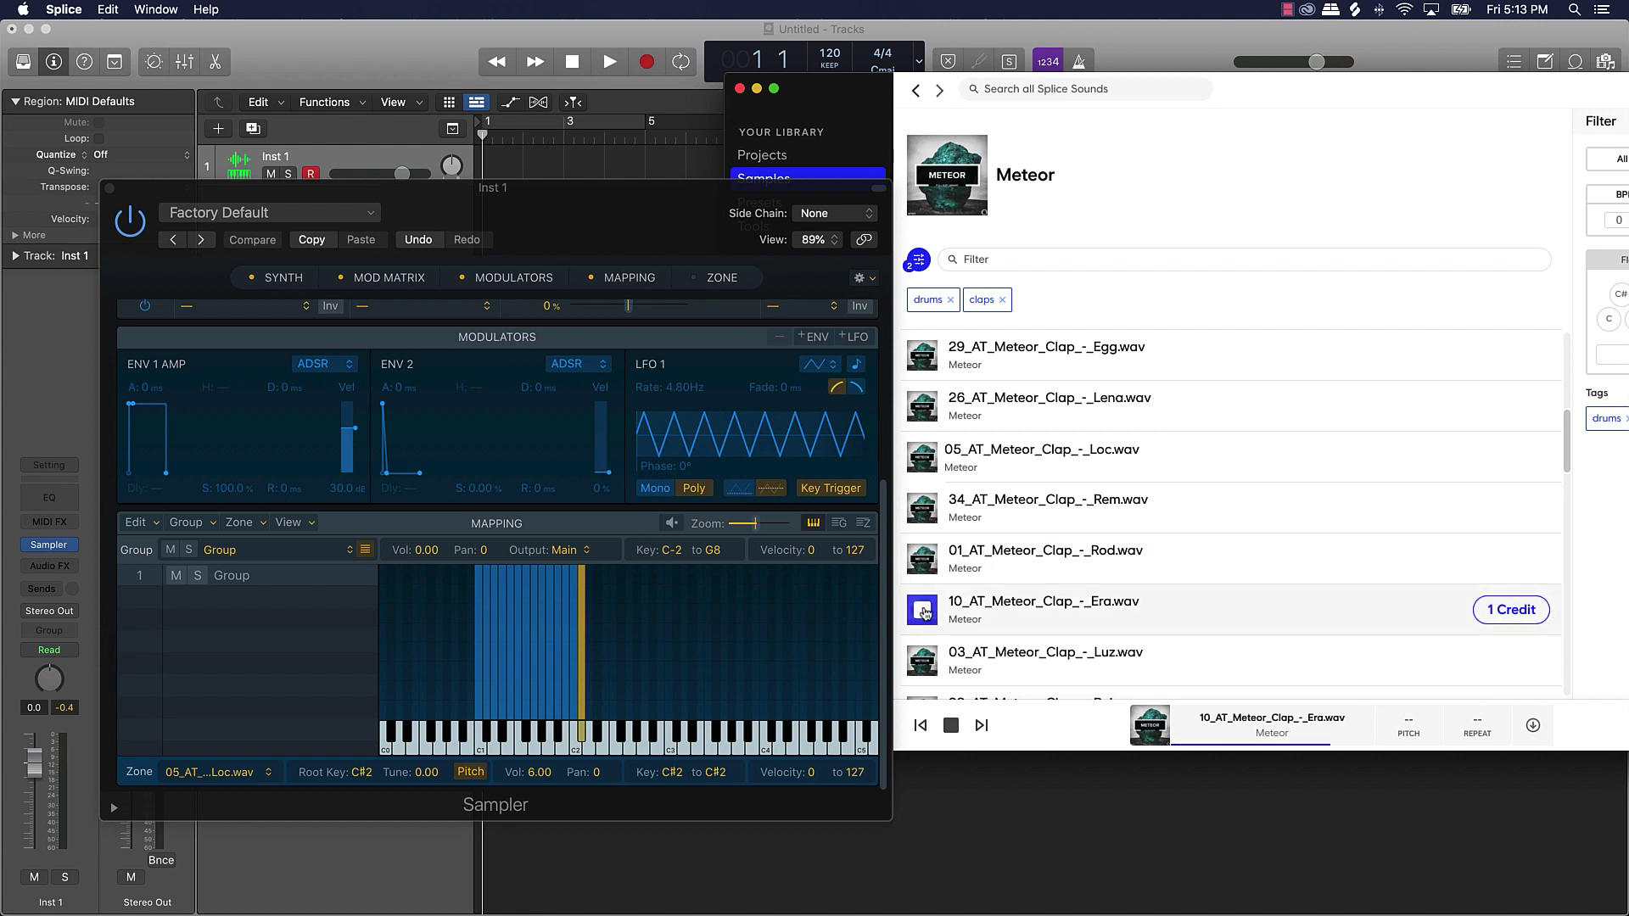
{"action": "left_click", "coordinate": [1510, 610]}
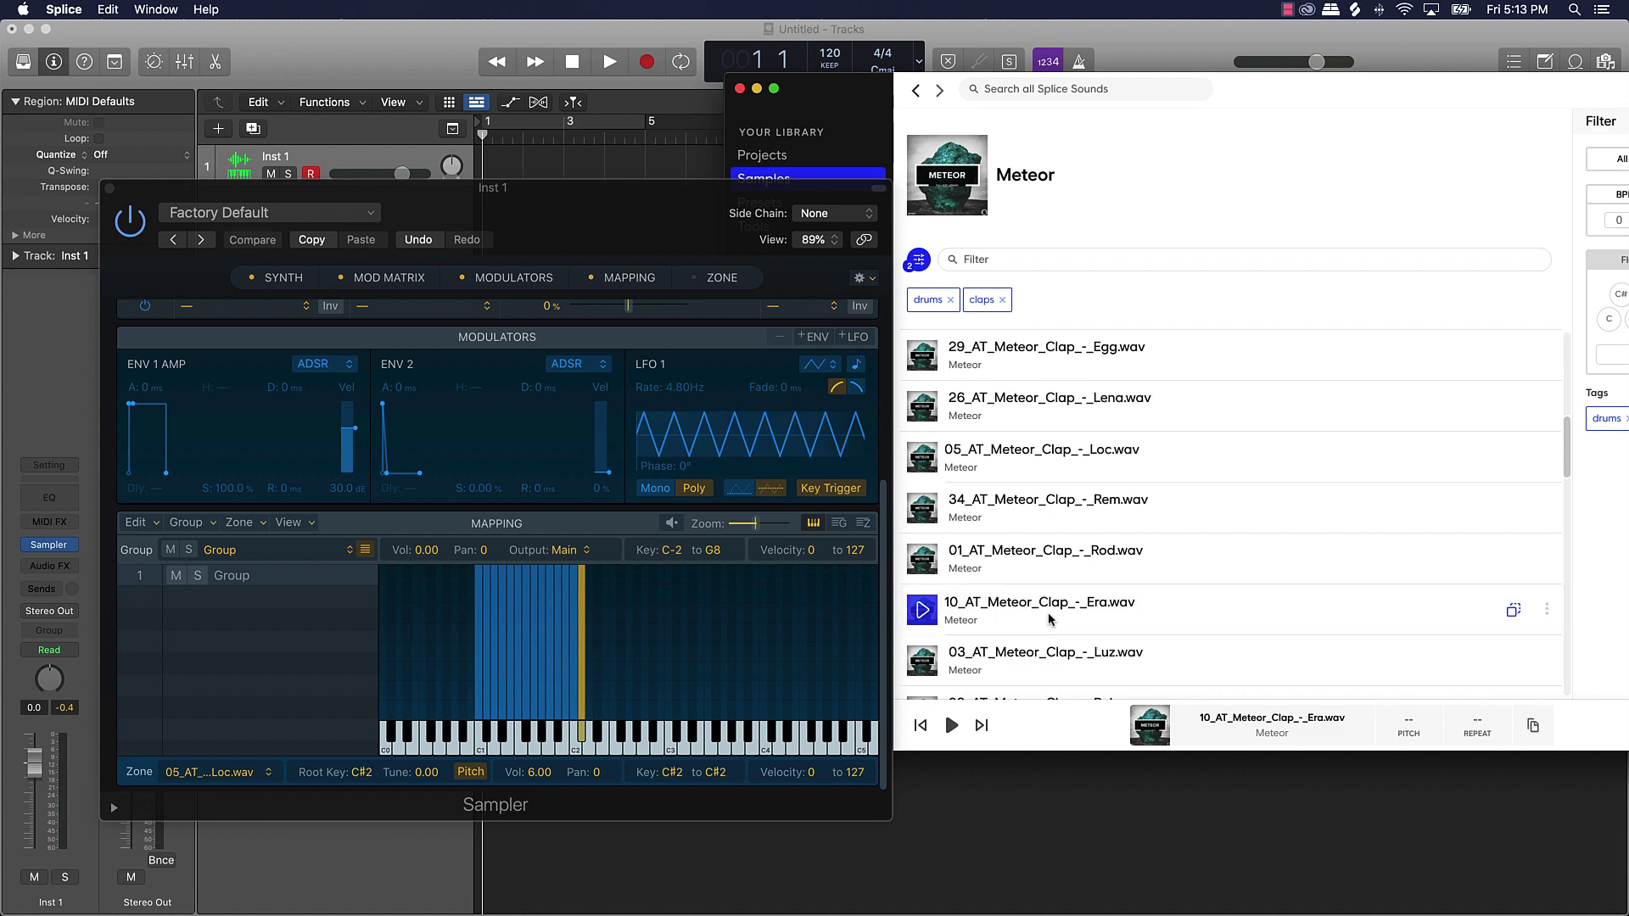
{"action": "left_click_drag", "start_coordinate": [1150, 614], "coordinate": [591, 740]}
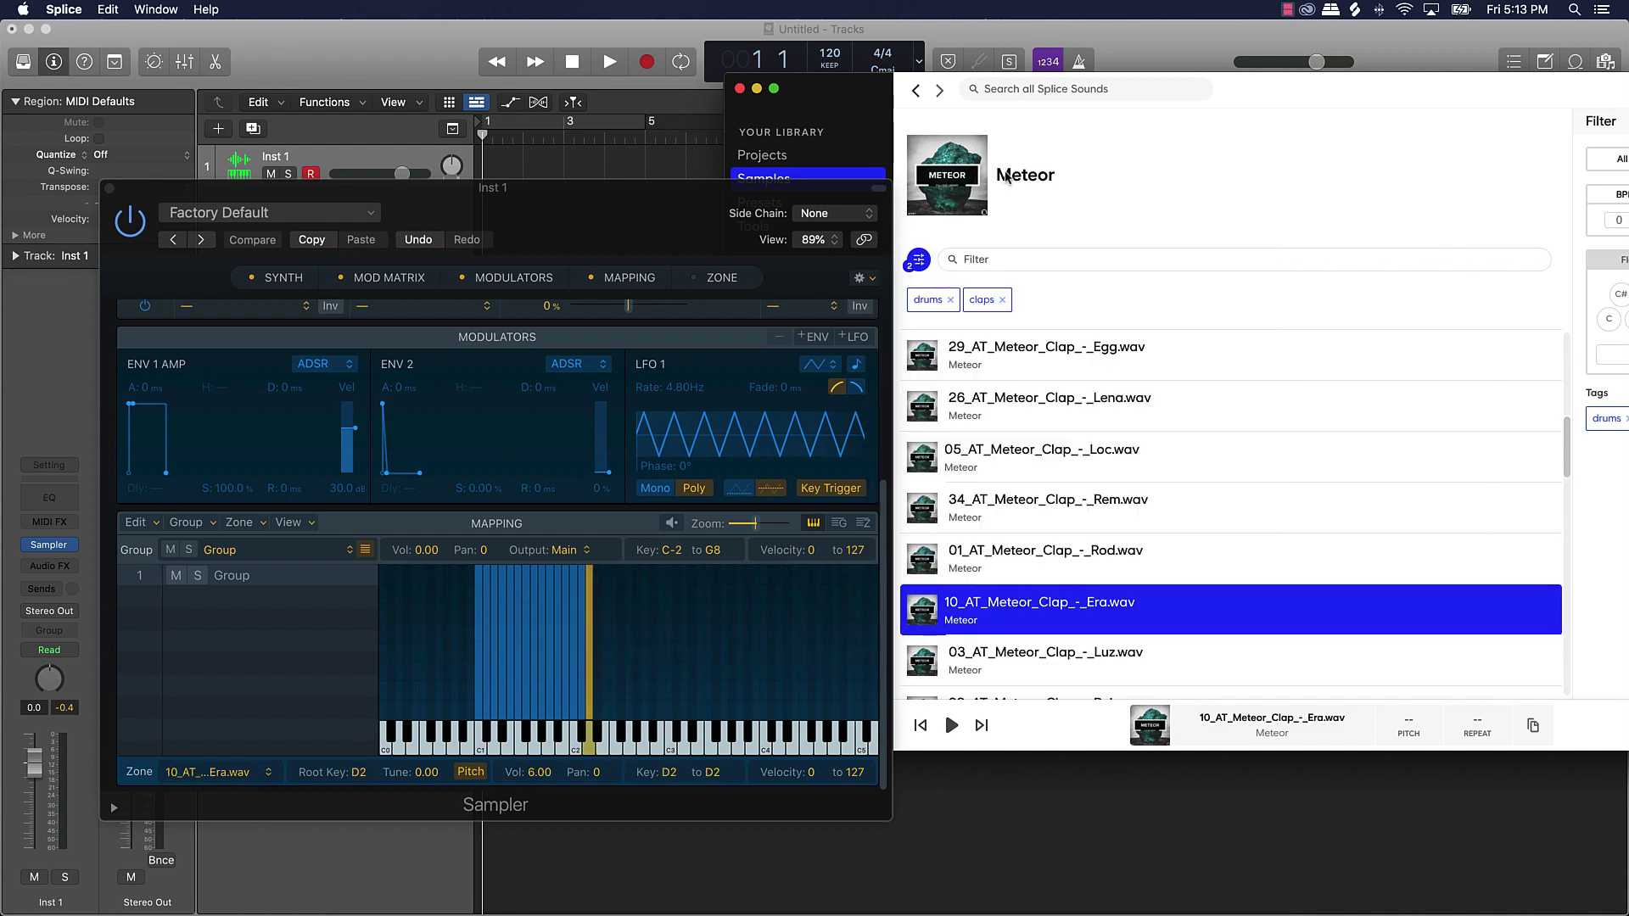
Step: Replace the claps filter on the Meteor drum samples with the hats filter
{"action": "left_click", "coordinate": [1004, 301]}
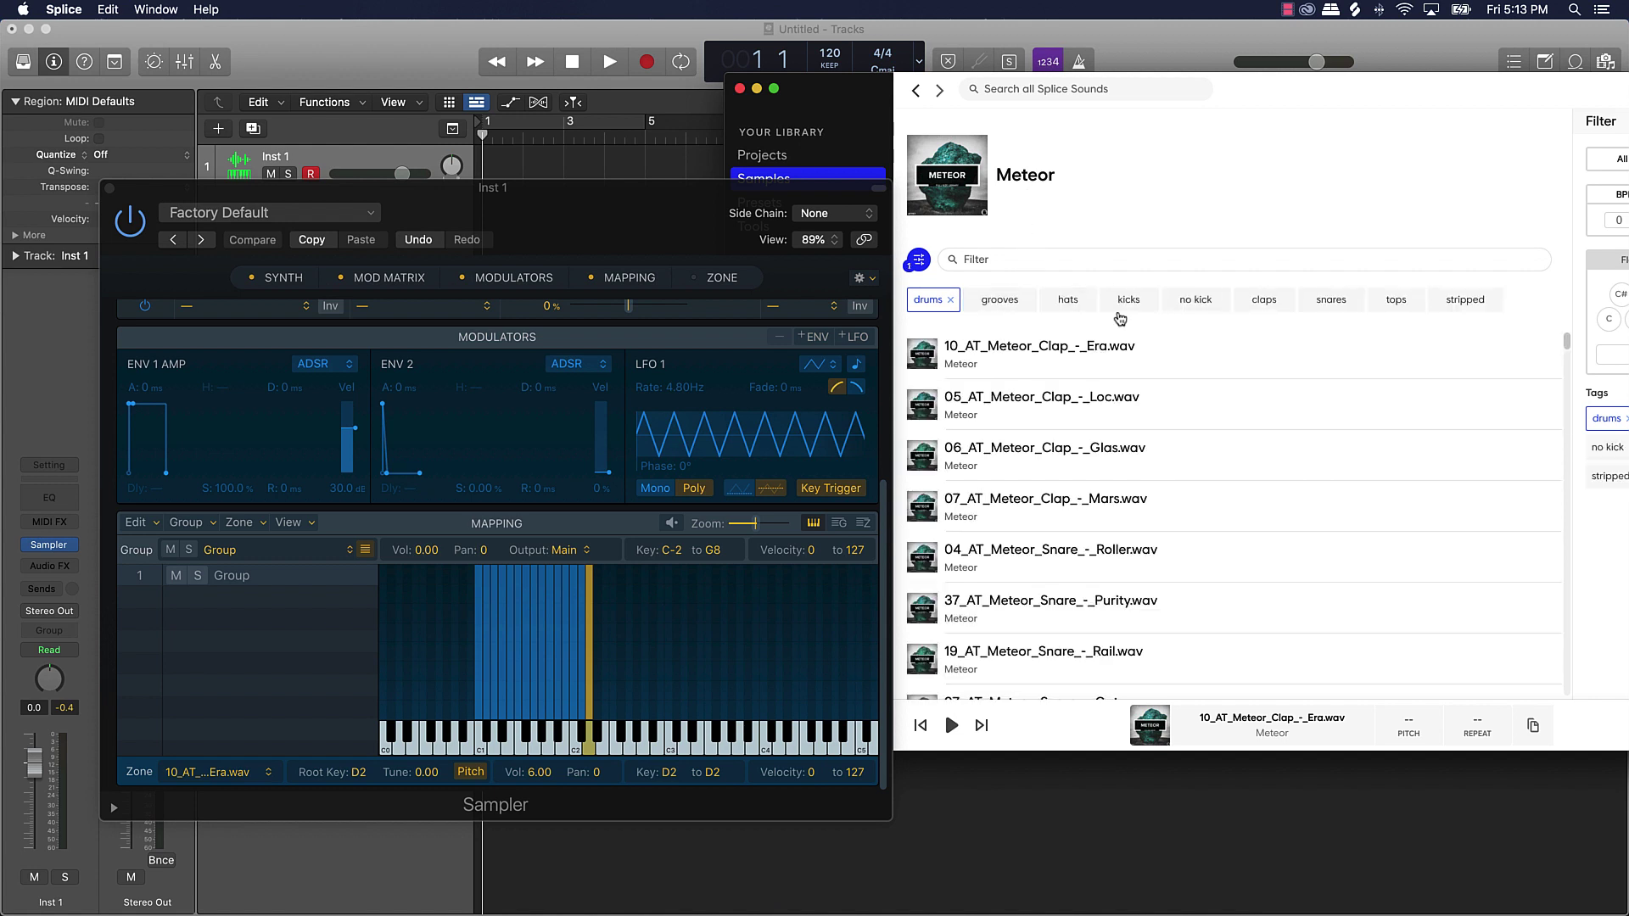
{"action": "left_click", "coordinate": [1067, 302]}
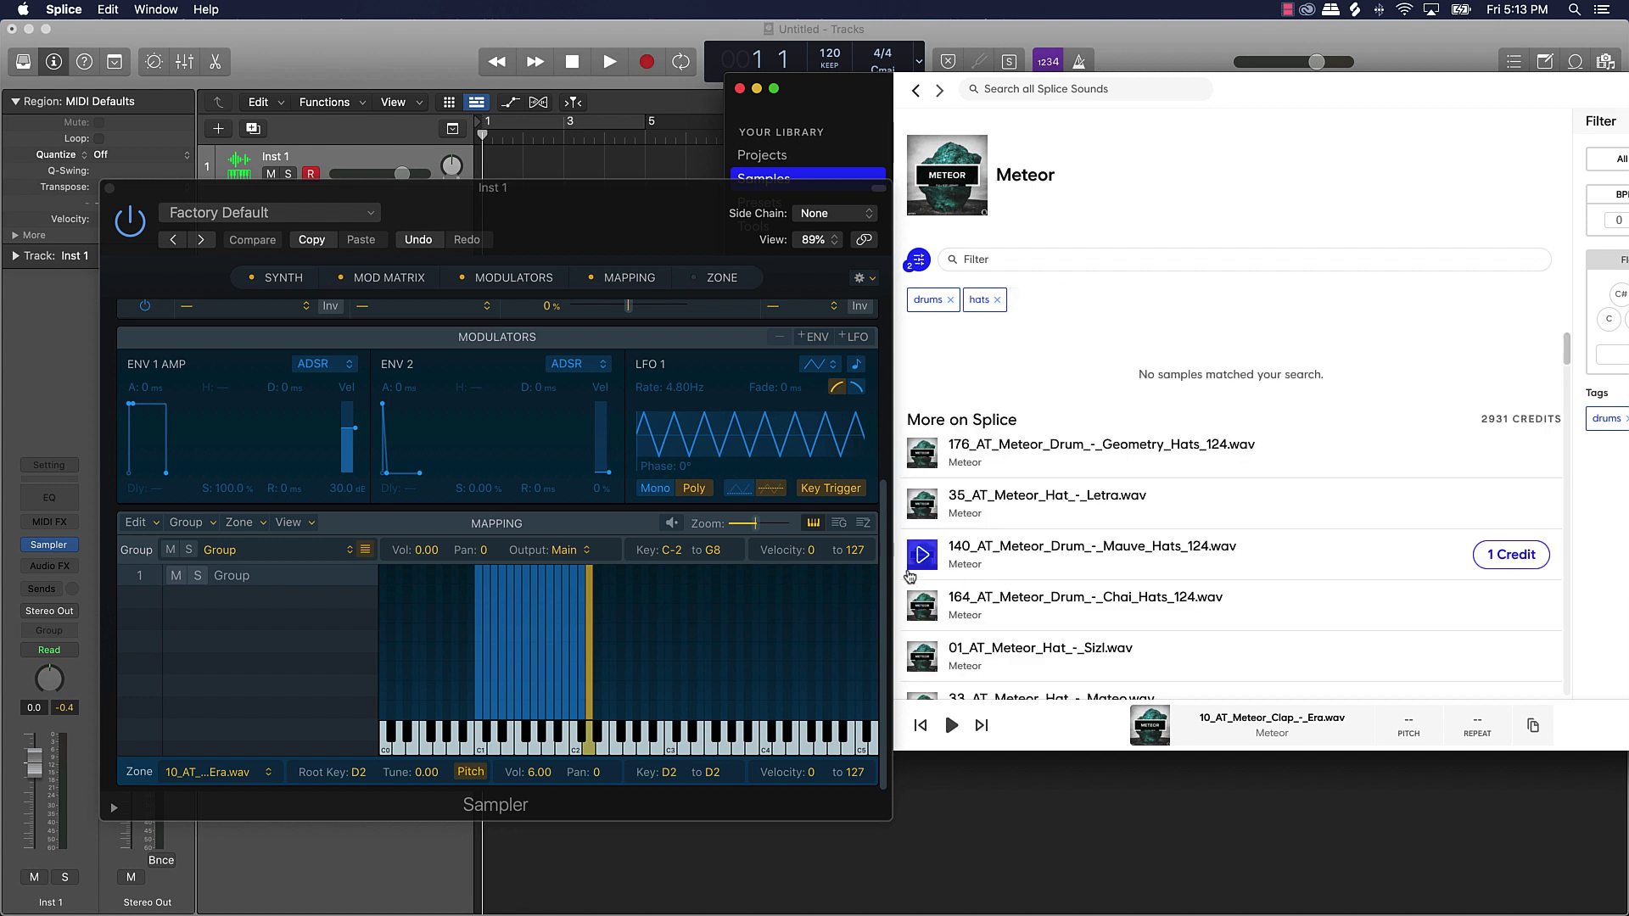
Step: Preview the Mauve and Letra hats, download 35_AT_Meteor_Hat_-_Letra.wav for 1 credit, and map it to key D#2 in Sampler
{"action": "left_click", "coordinate": [923, 556]}
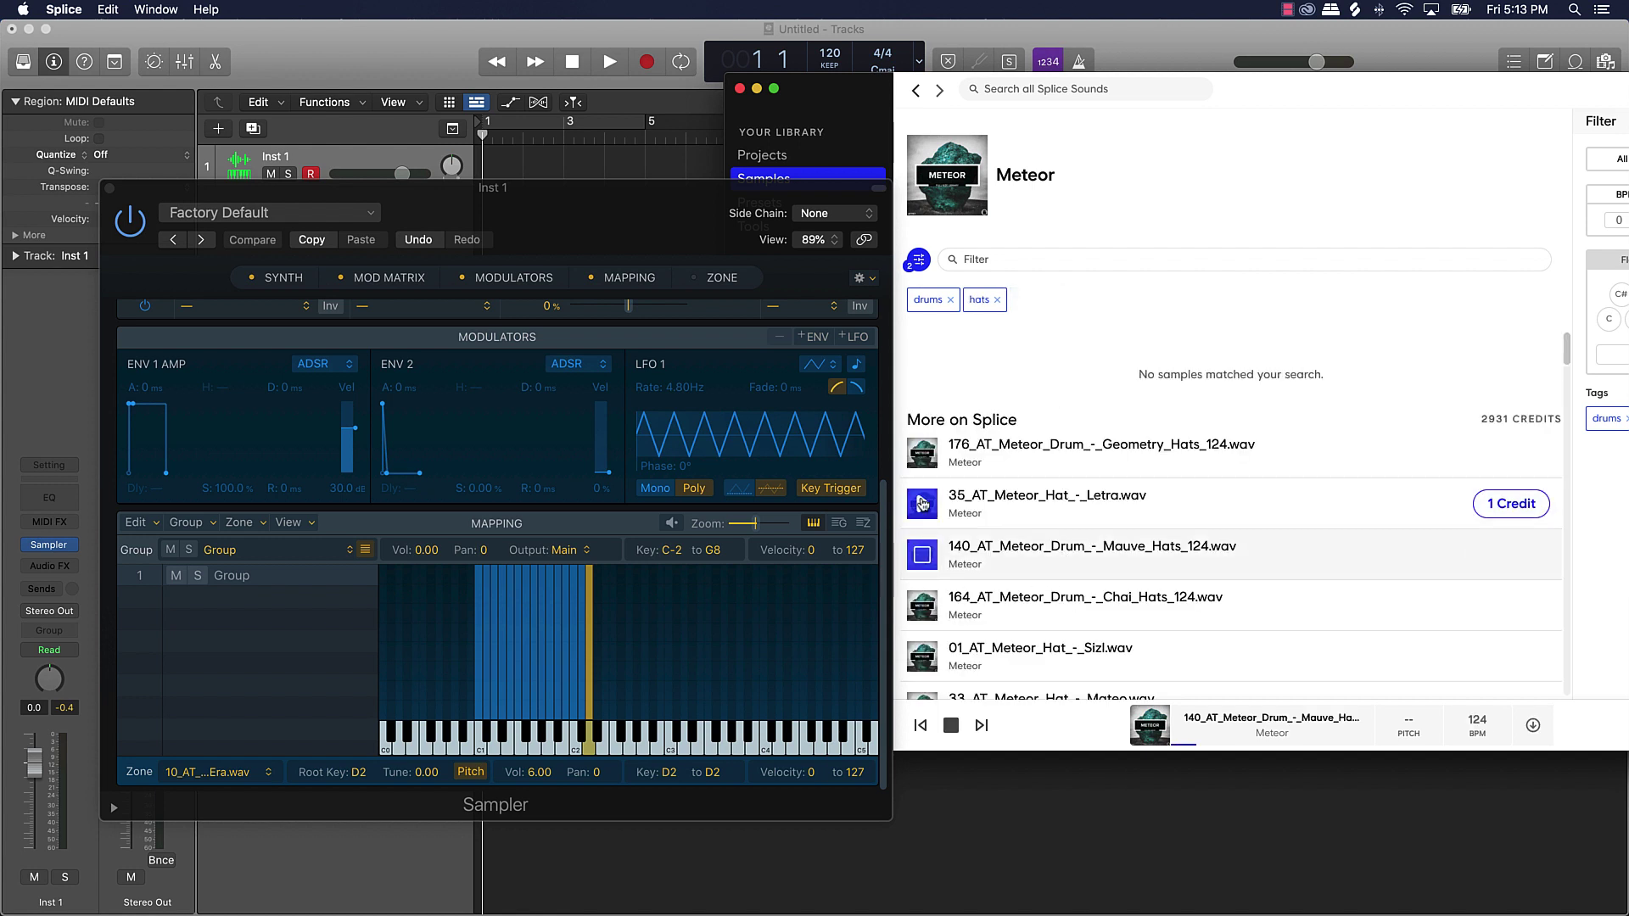
{"action": "left_click", "coordinate": [923, 504]}
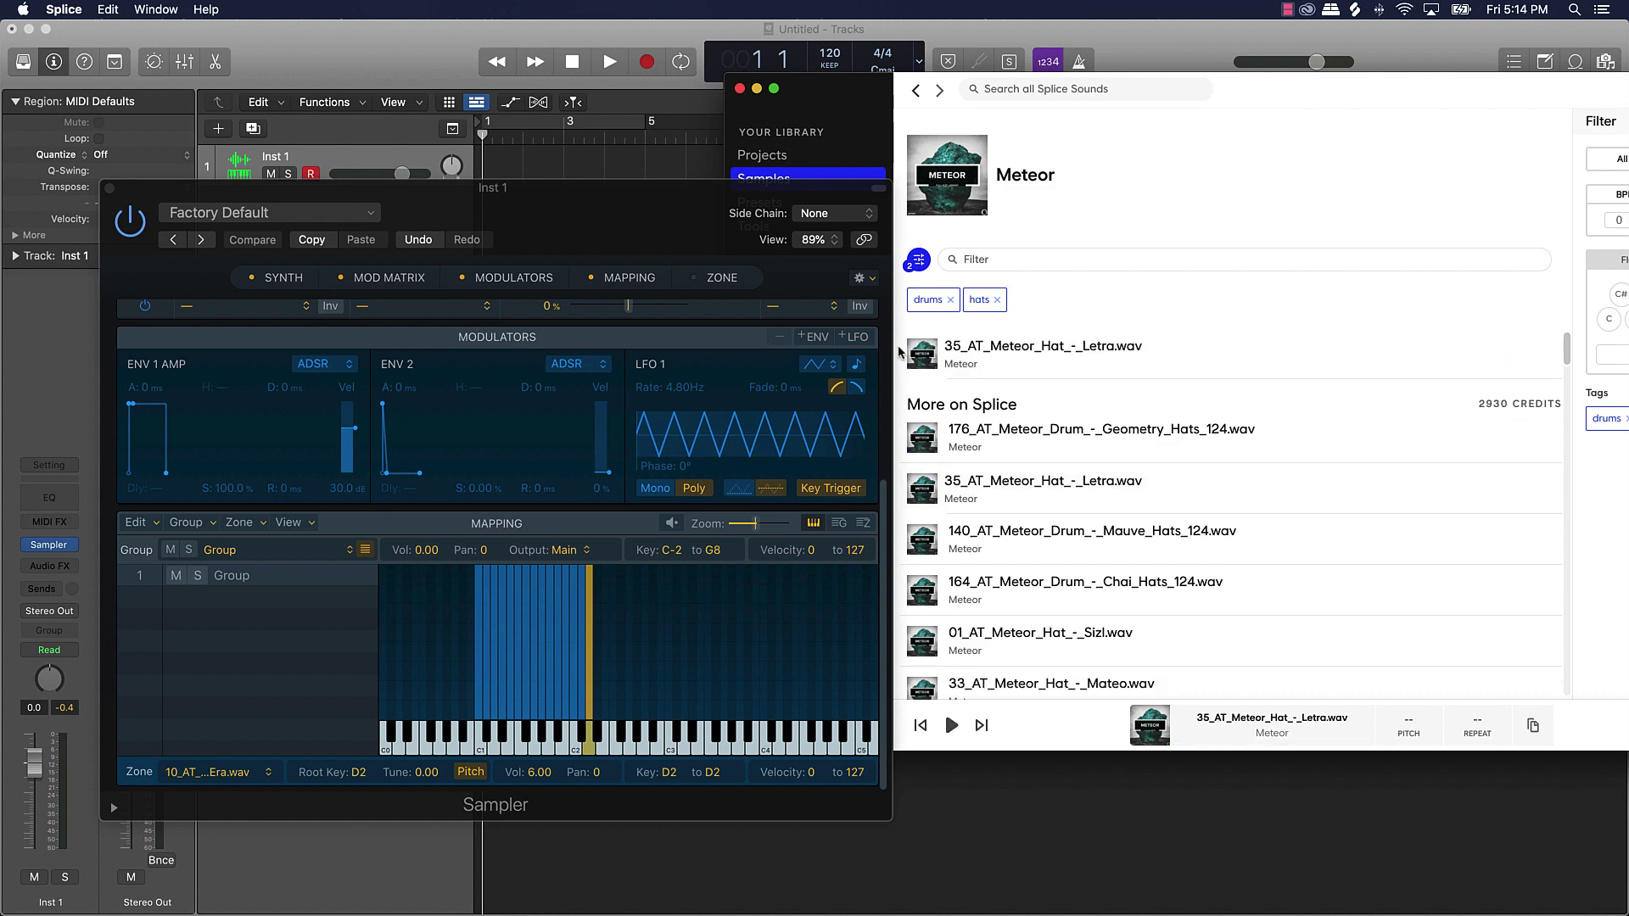
{"action": "left_click_drag", "start_coordinate": [900, 353], "coordinate": [600, 732]}
Step: Switch to Splice, download 01_AT_Meteor_Hat_-_Sizl.wav and 33_AT_Meteor_Hat_-_Mateo.wav, and map them to keys E2 and F2 respectively in Sampler
{"action": "mouse_move", "coordinate": [568, 913]}
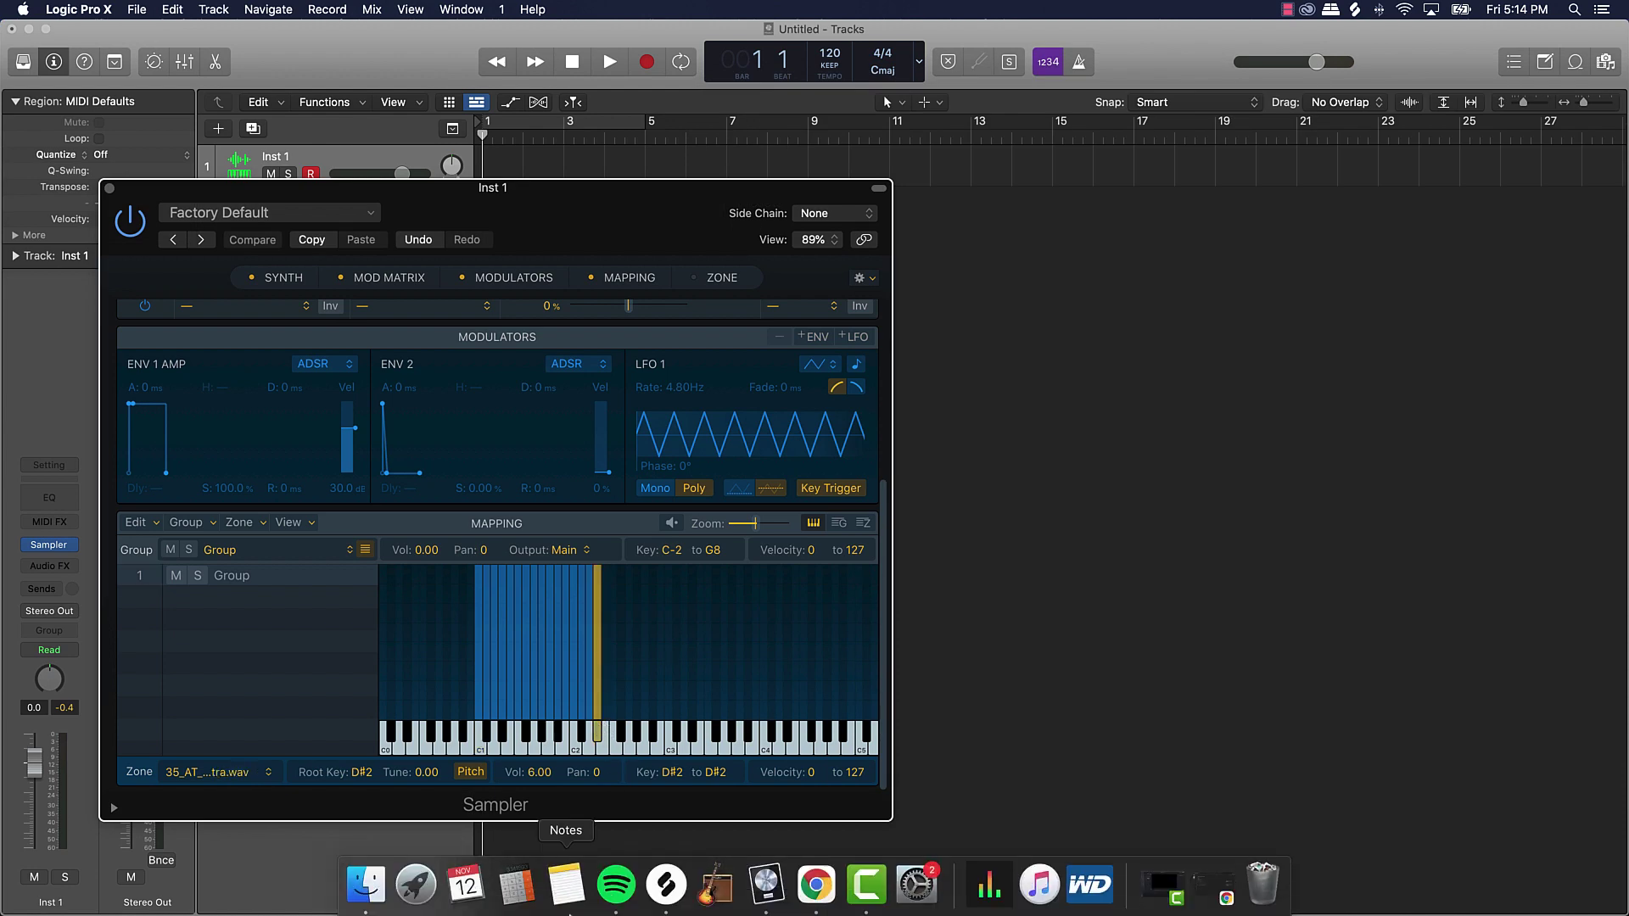
{"action": "left_click", "coordinate": [666, 885]}
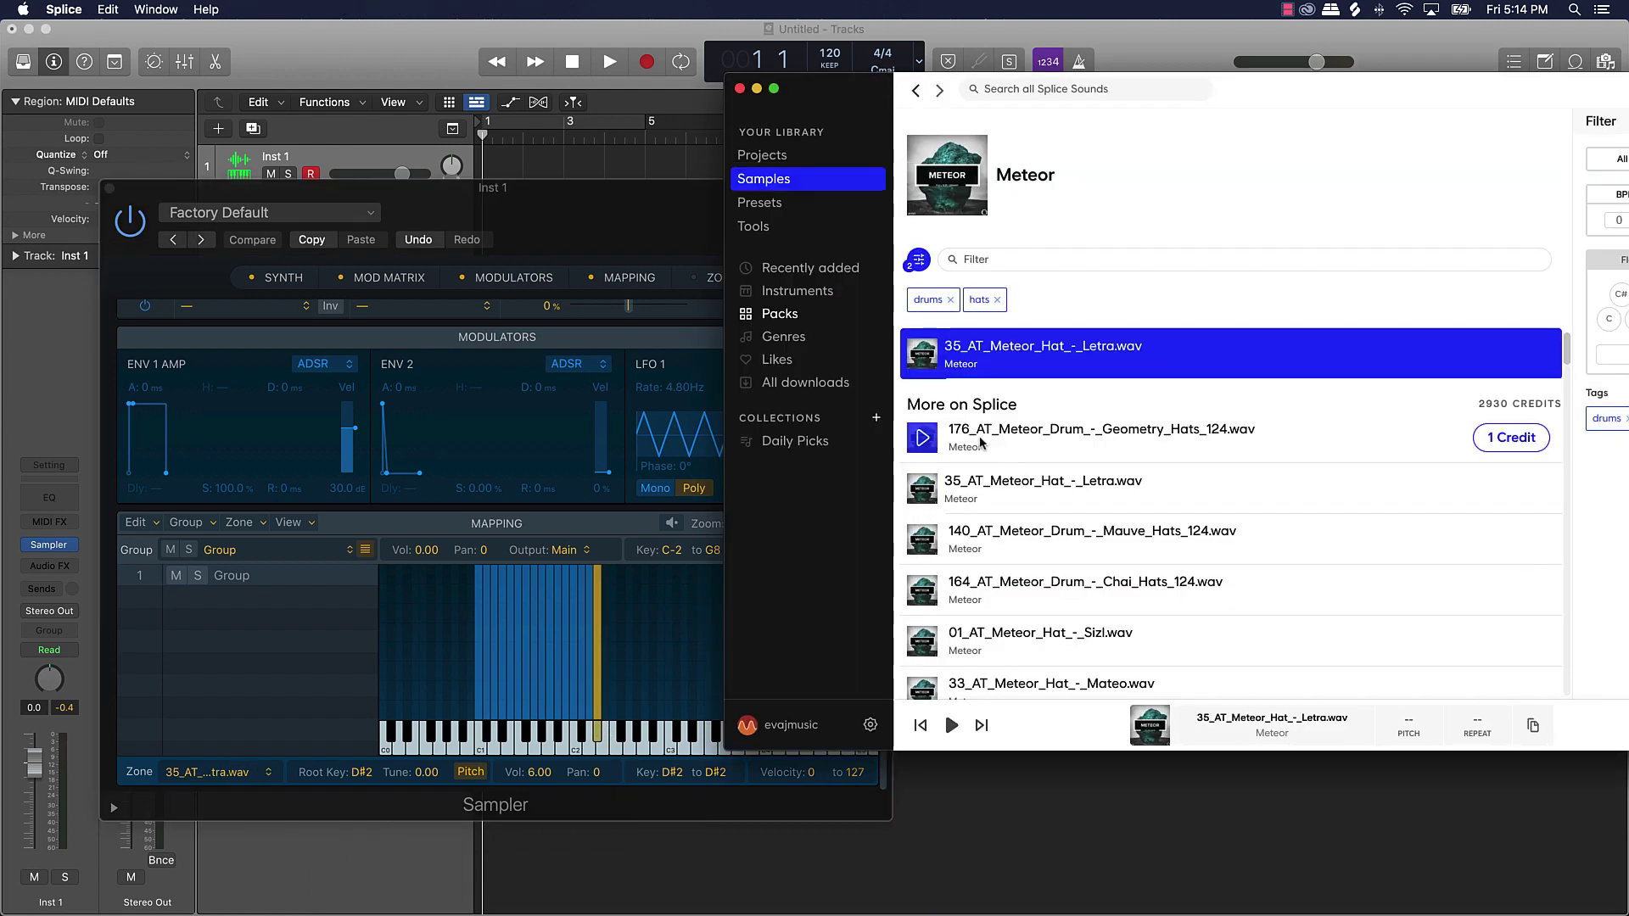
{"action": "left_click", "coordinate": [923, 590]}
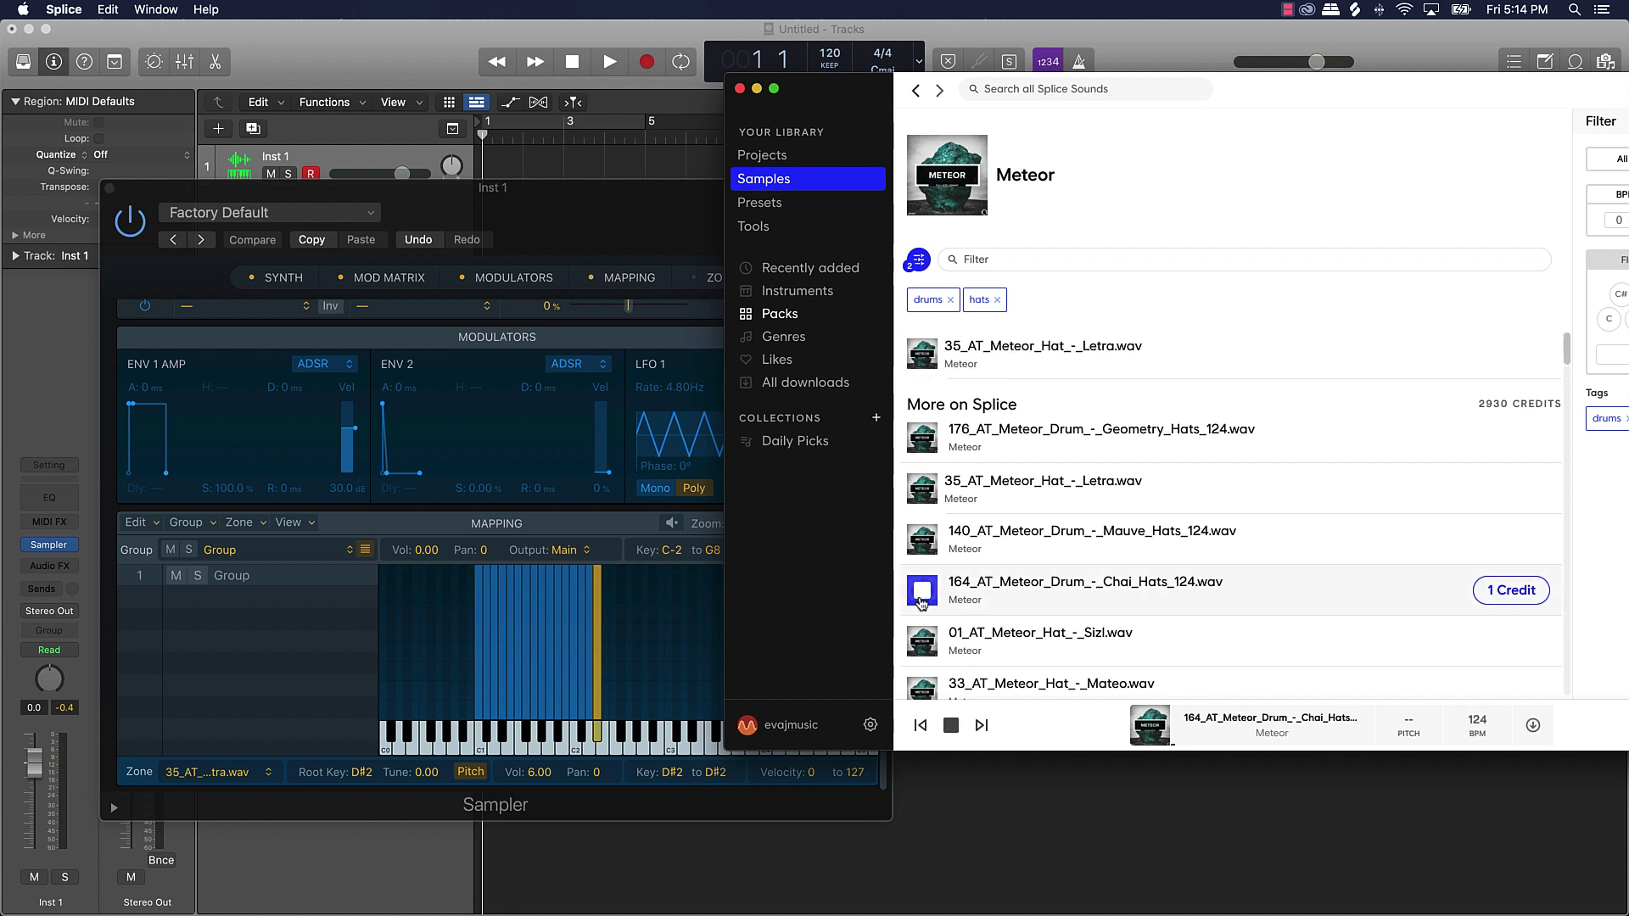
{"action": "left_click", "coordinate": [922, 638]}
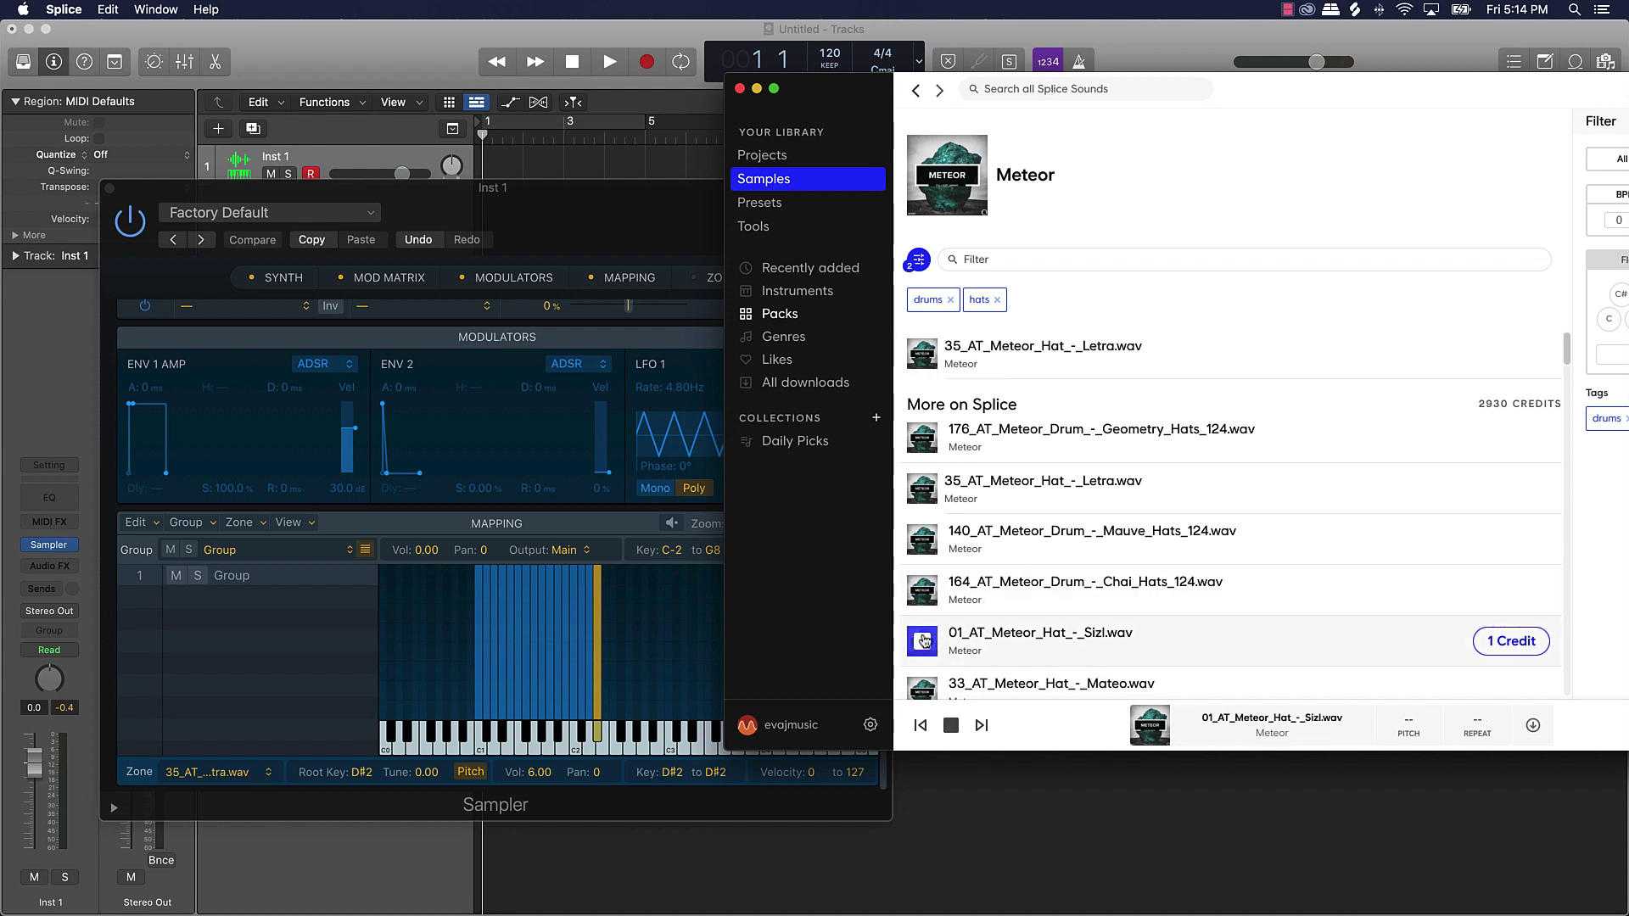
{"action": "scroll", "coordinate": [924, 643], "scroll_direction": "down", "scroll_amount": 3}
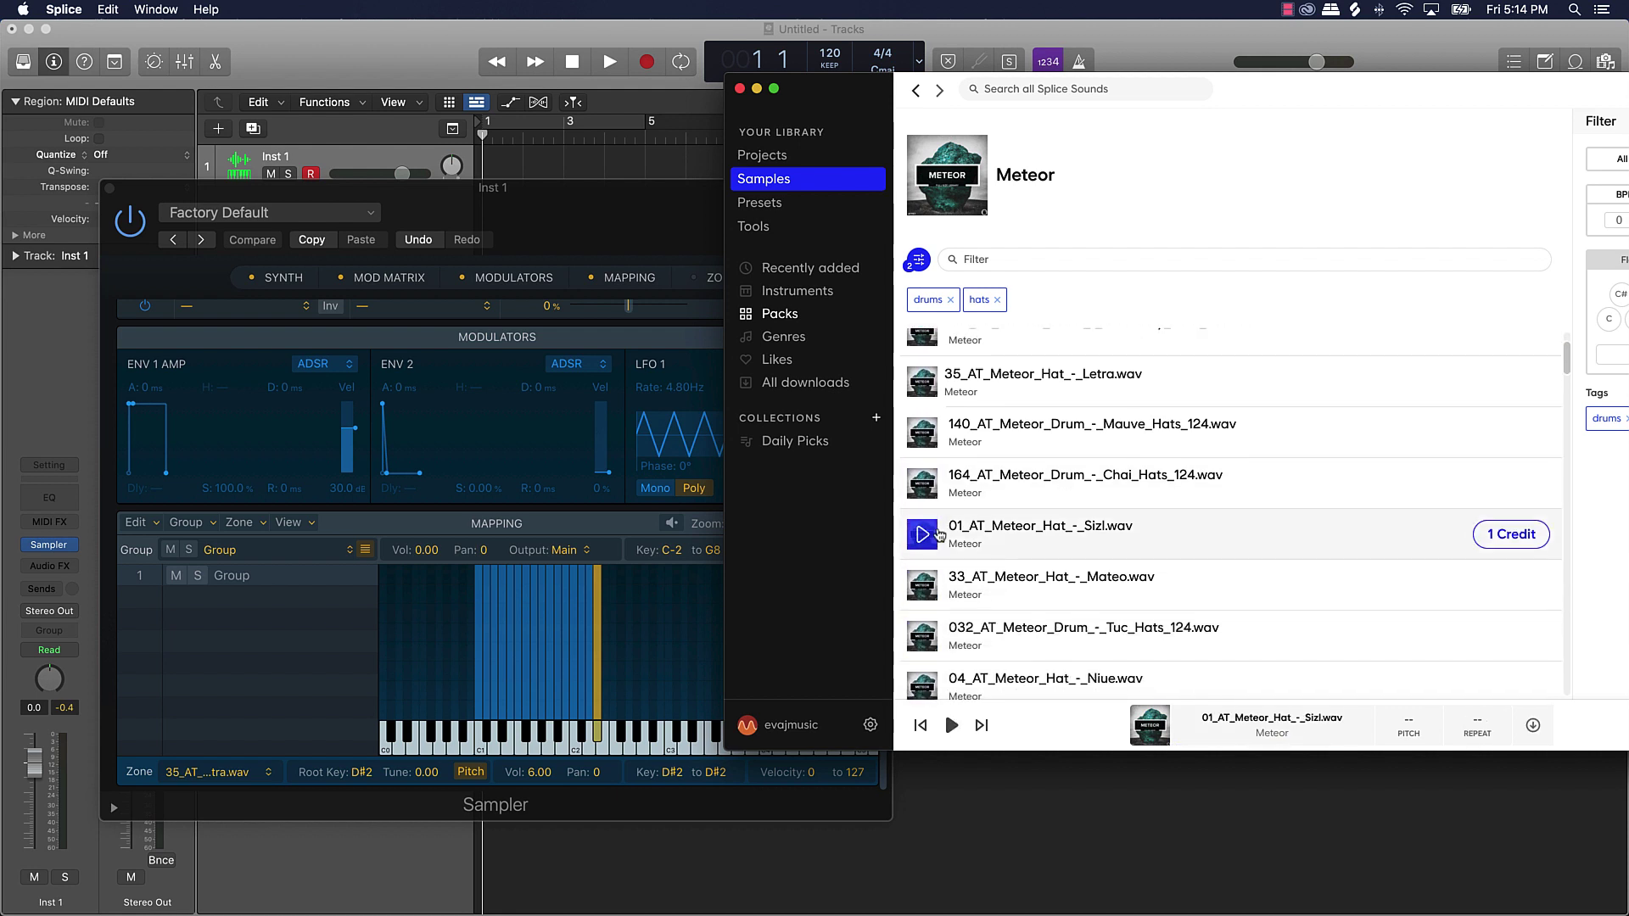
{"action": "left_click", "coordinate": [1501, 541]}
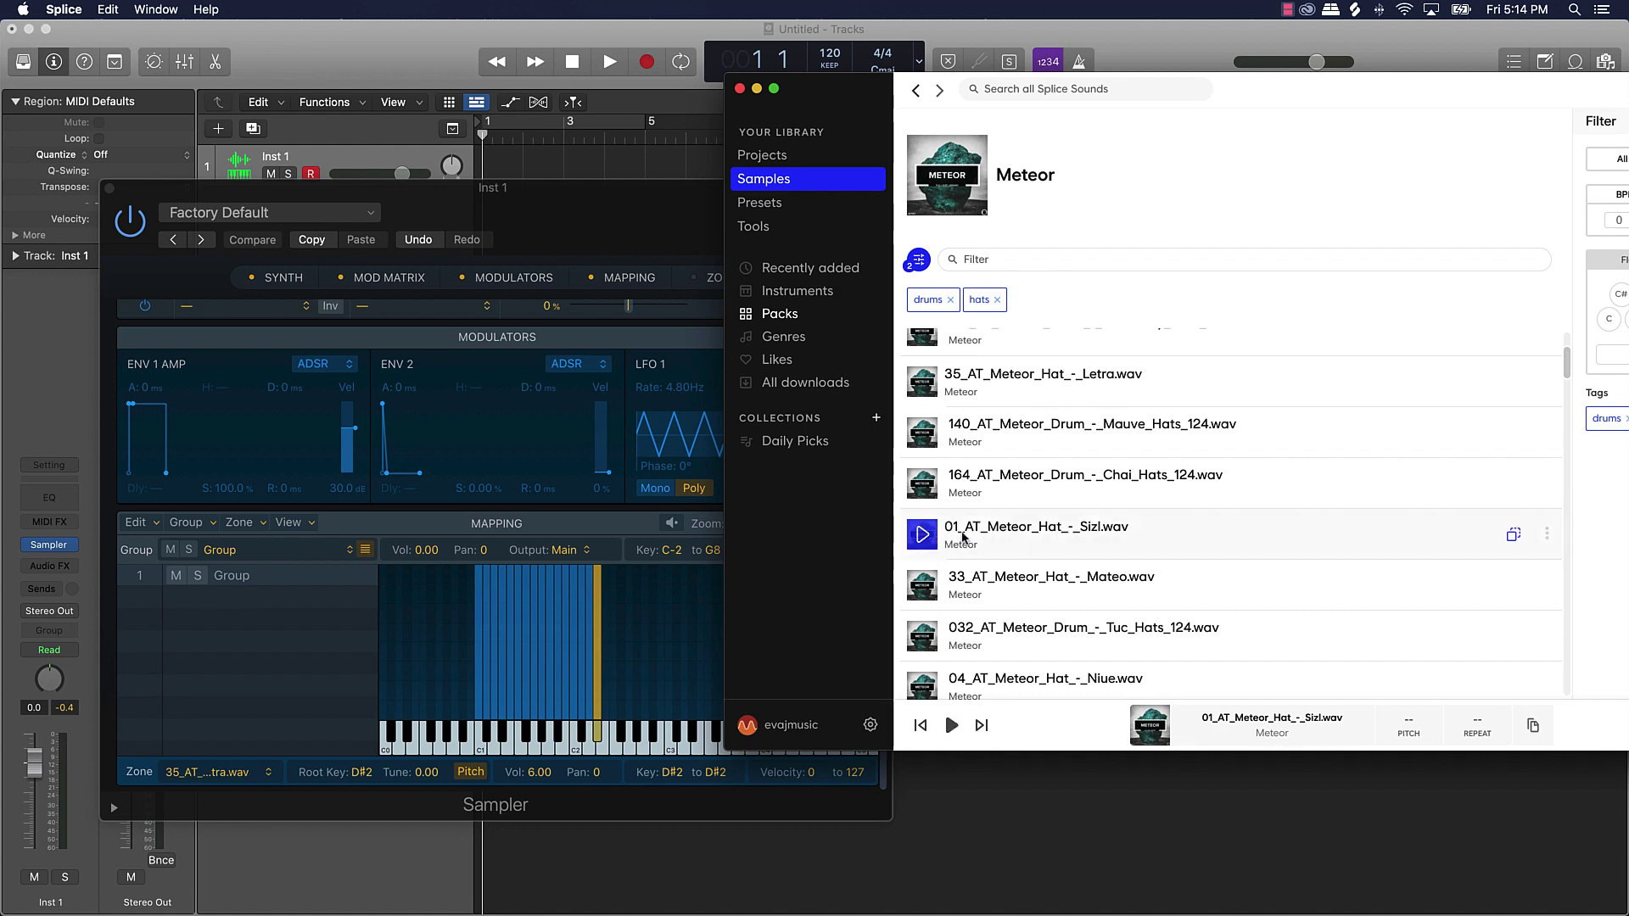
{"action": "left_click_drag", "start_coordinate": [963, 536], "coordinate": [610, 743]}
{"action": "left_click", "coordinate": [966, 586]}
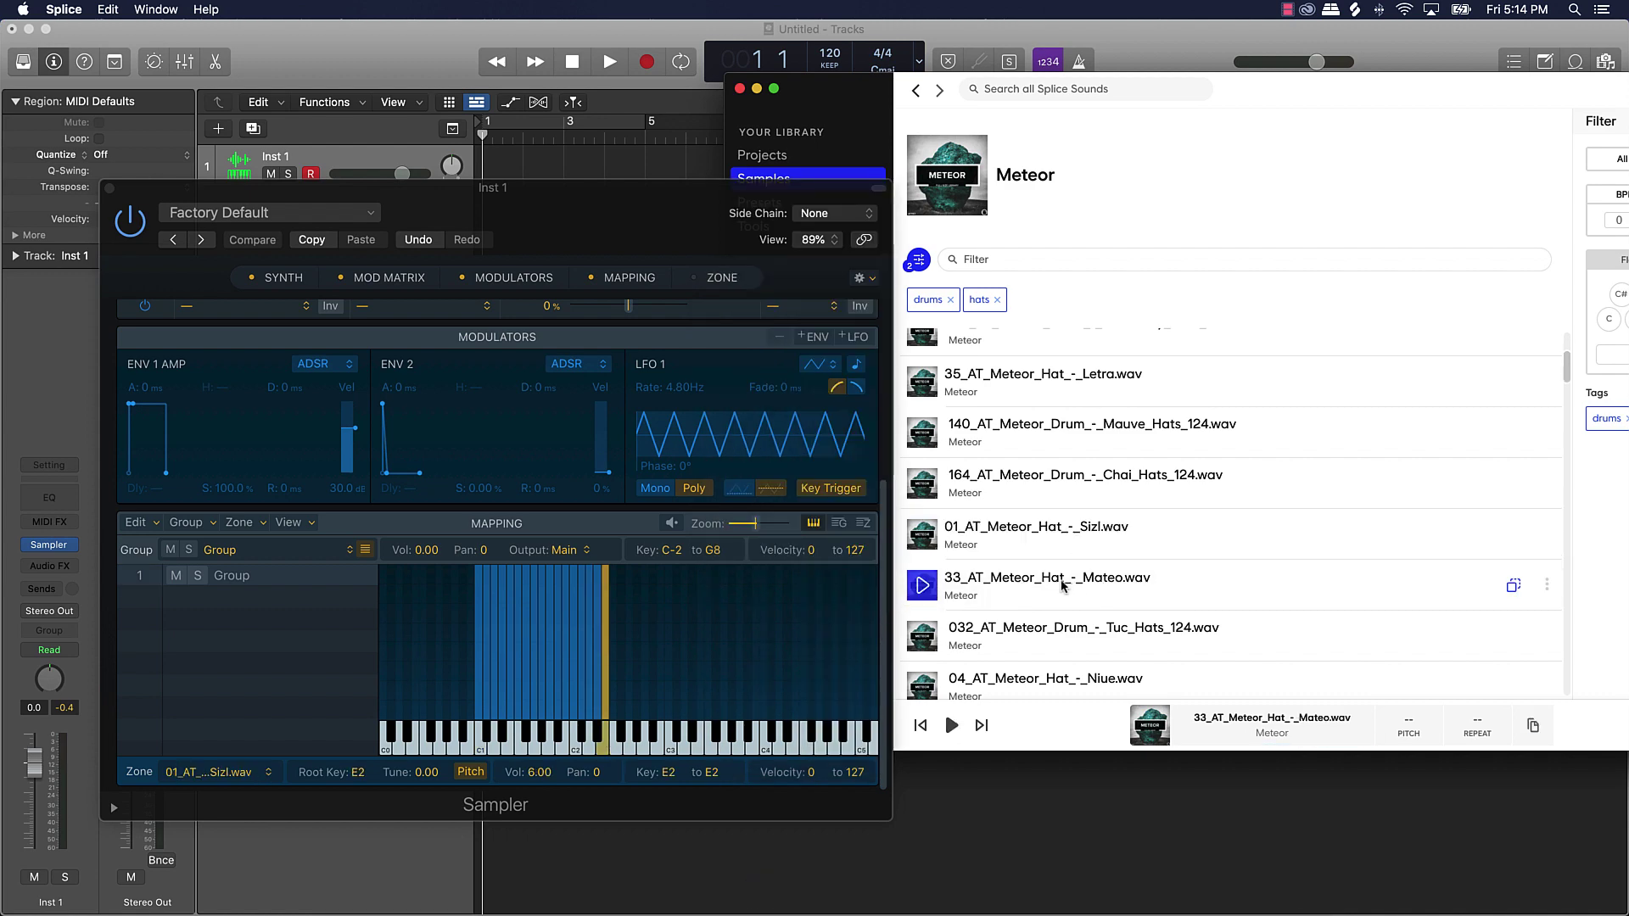
{"action": "left_click_drag", "start_coordinate": [1065, 586], "coordinate": [613, 737]}
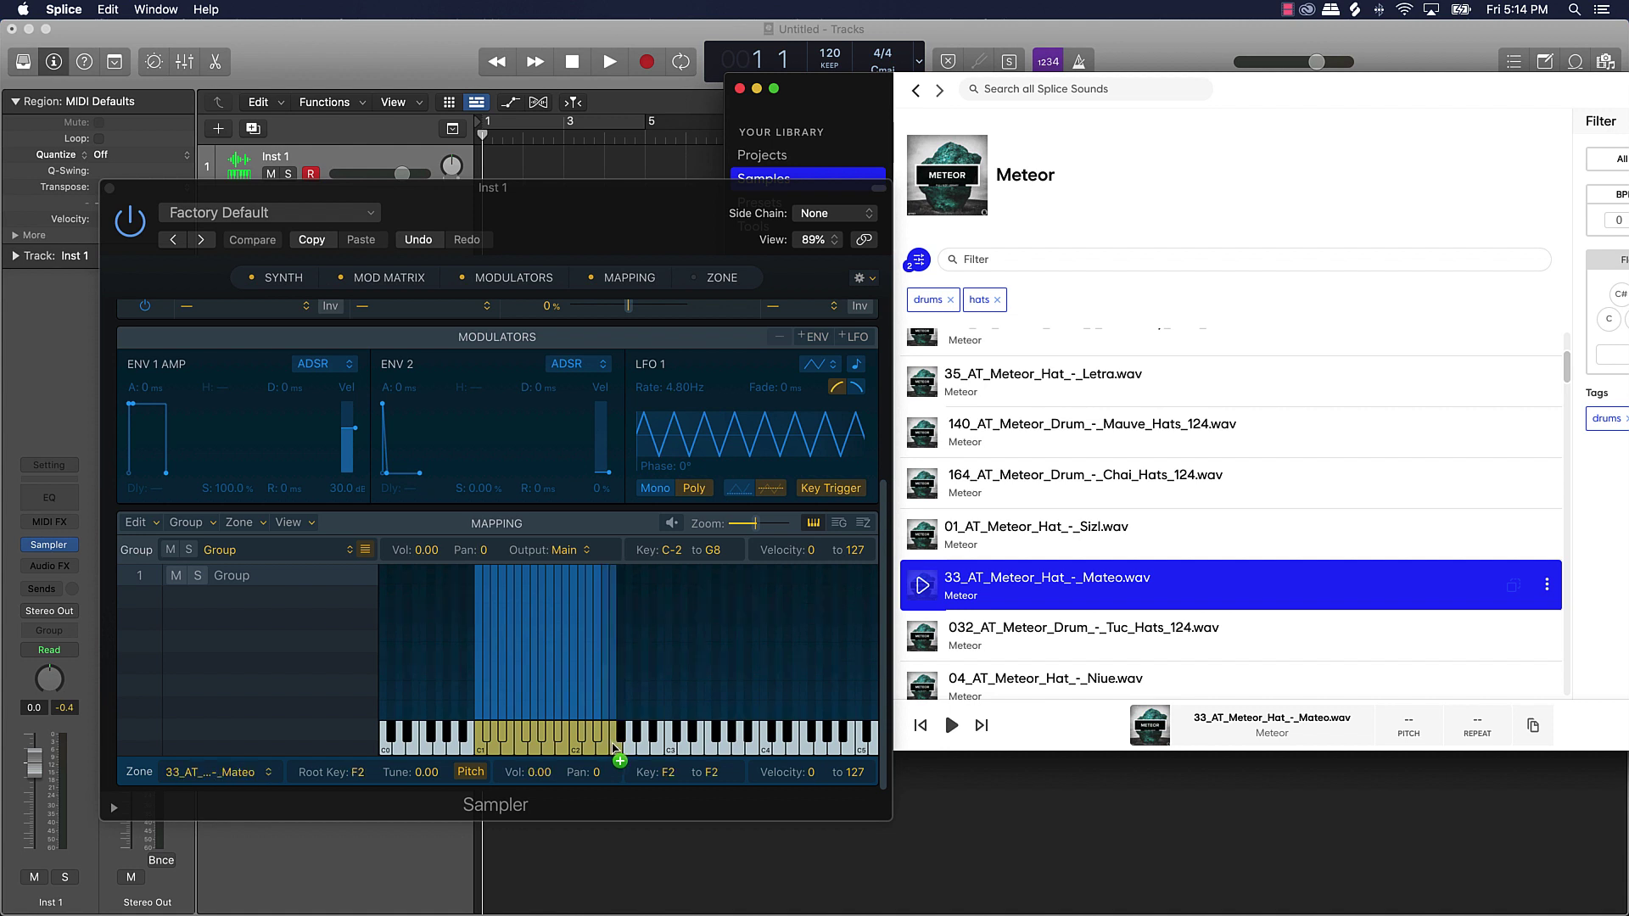
Step: Preview the hats from Tuc to Cody, download 19_AT_Meteor_Hat_-_Cody.wav for 1 credit, and map it to key F#2 in Sampler
{"action": "left_click", "coordinate": [922, 636]}
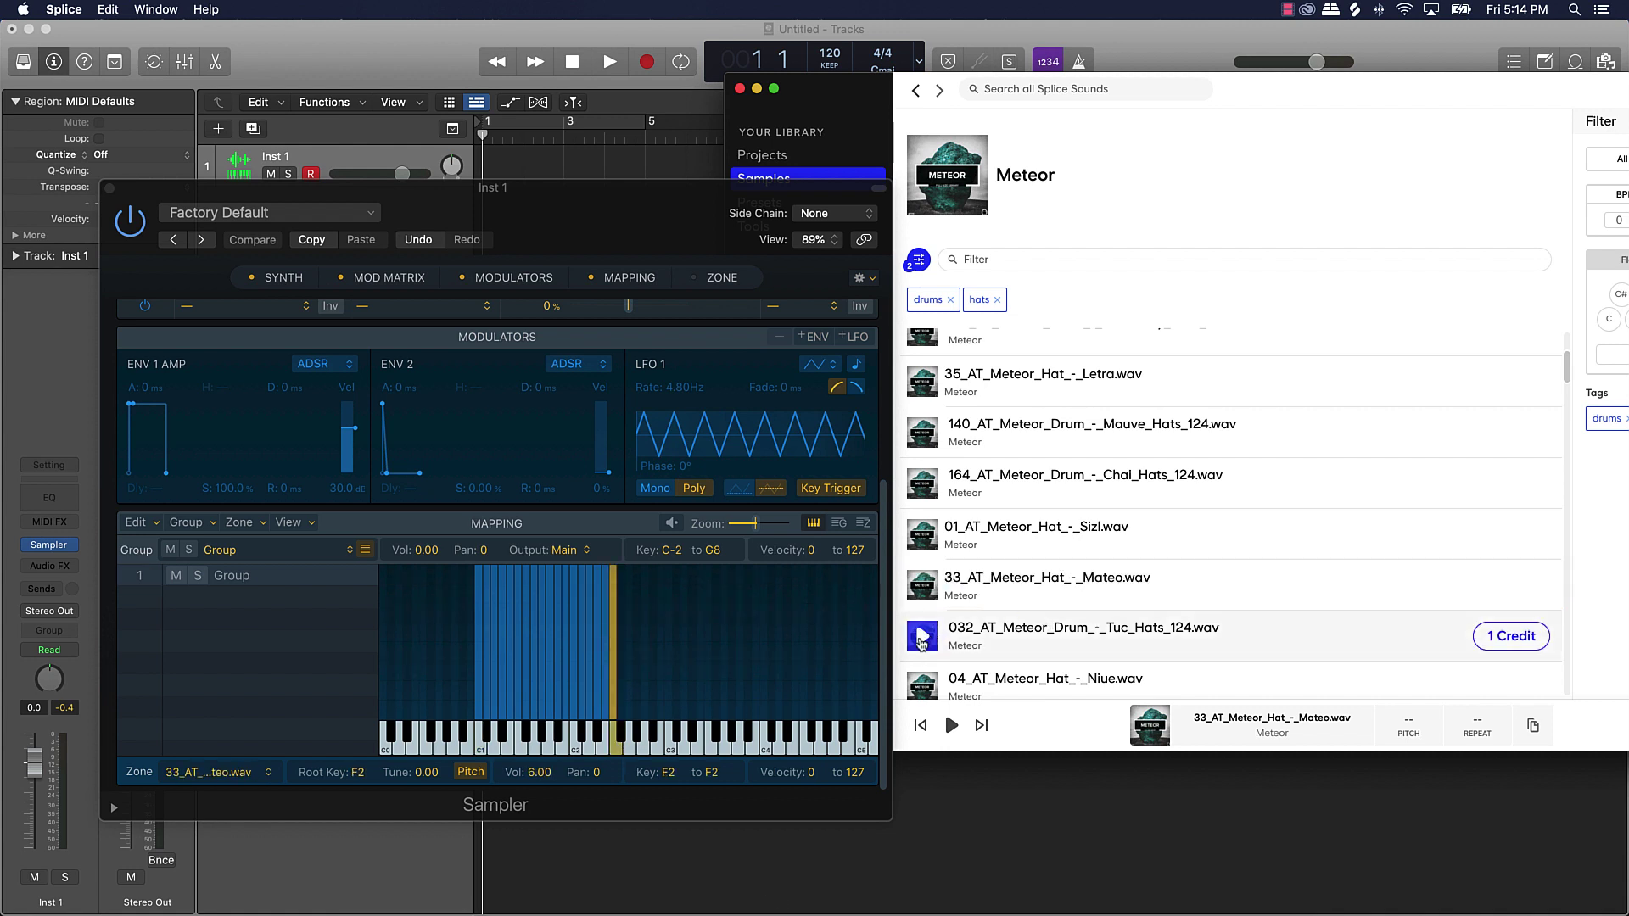
{"action": "scroll", "coordinate": [929, 638], "scroll_direction": "down", "scroll_amount": 3}
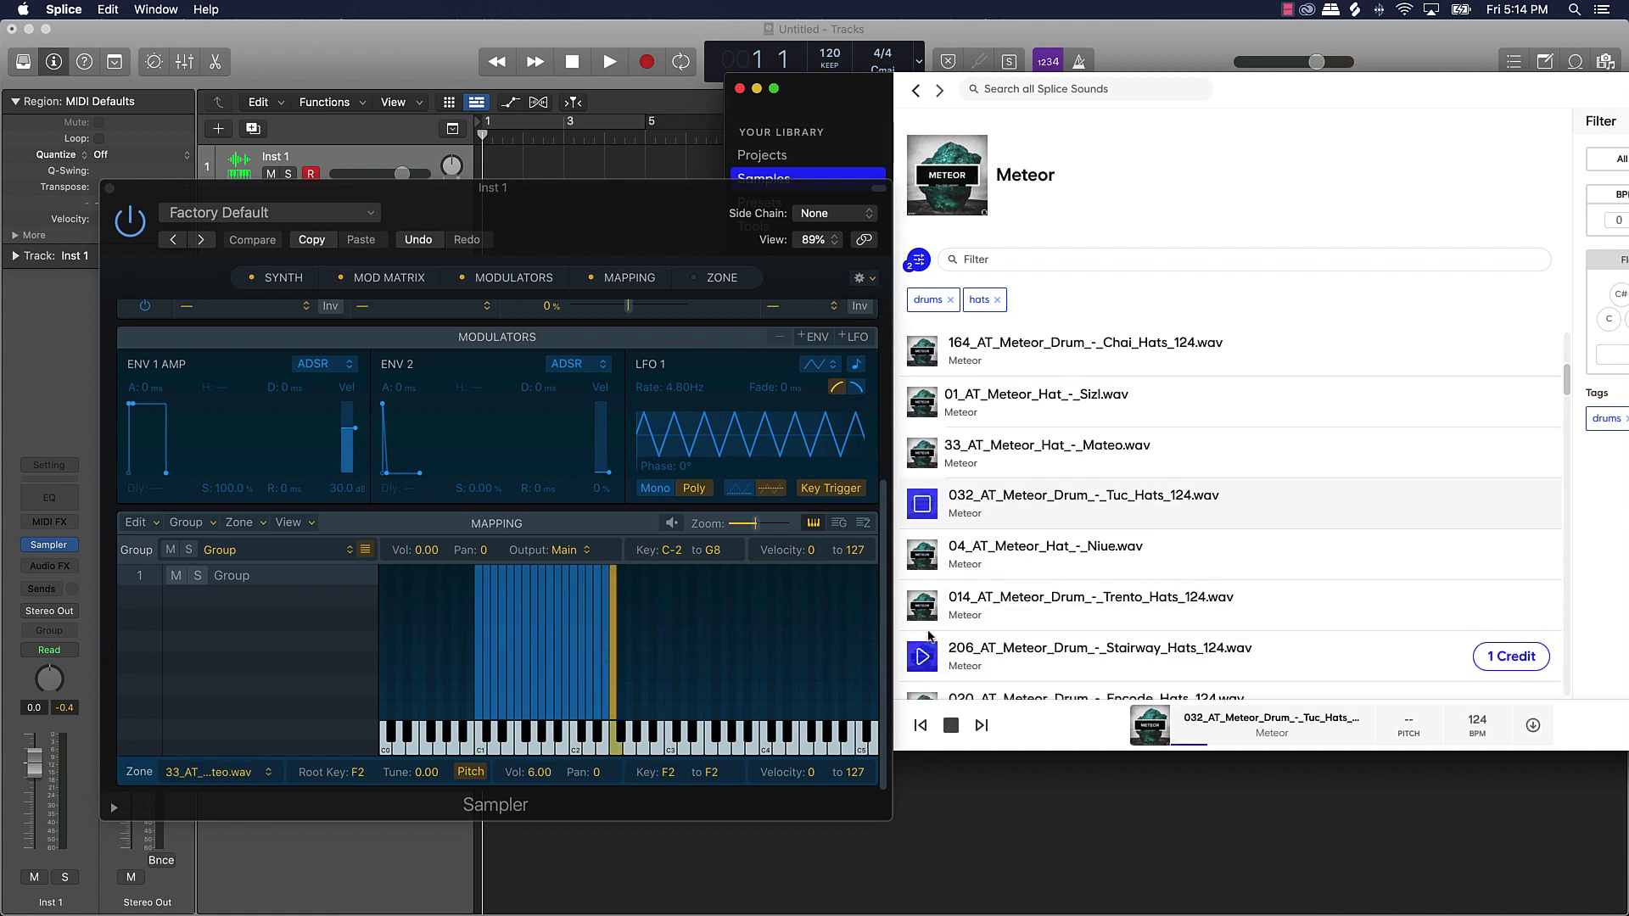
{"action": "left_click", "coordinate": [927, 557]}
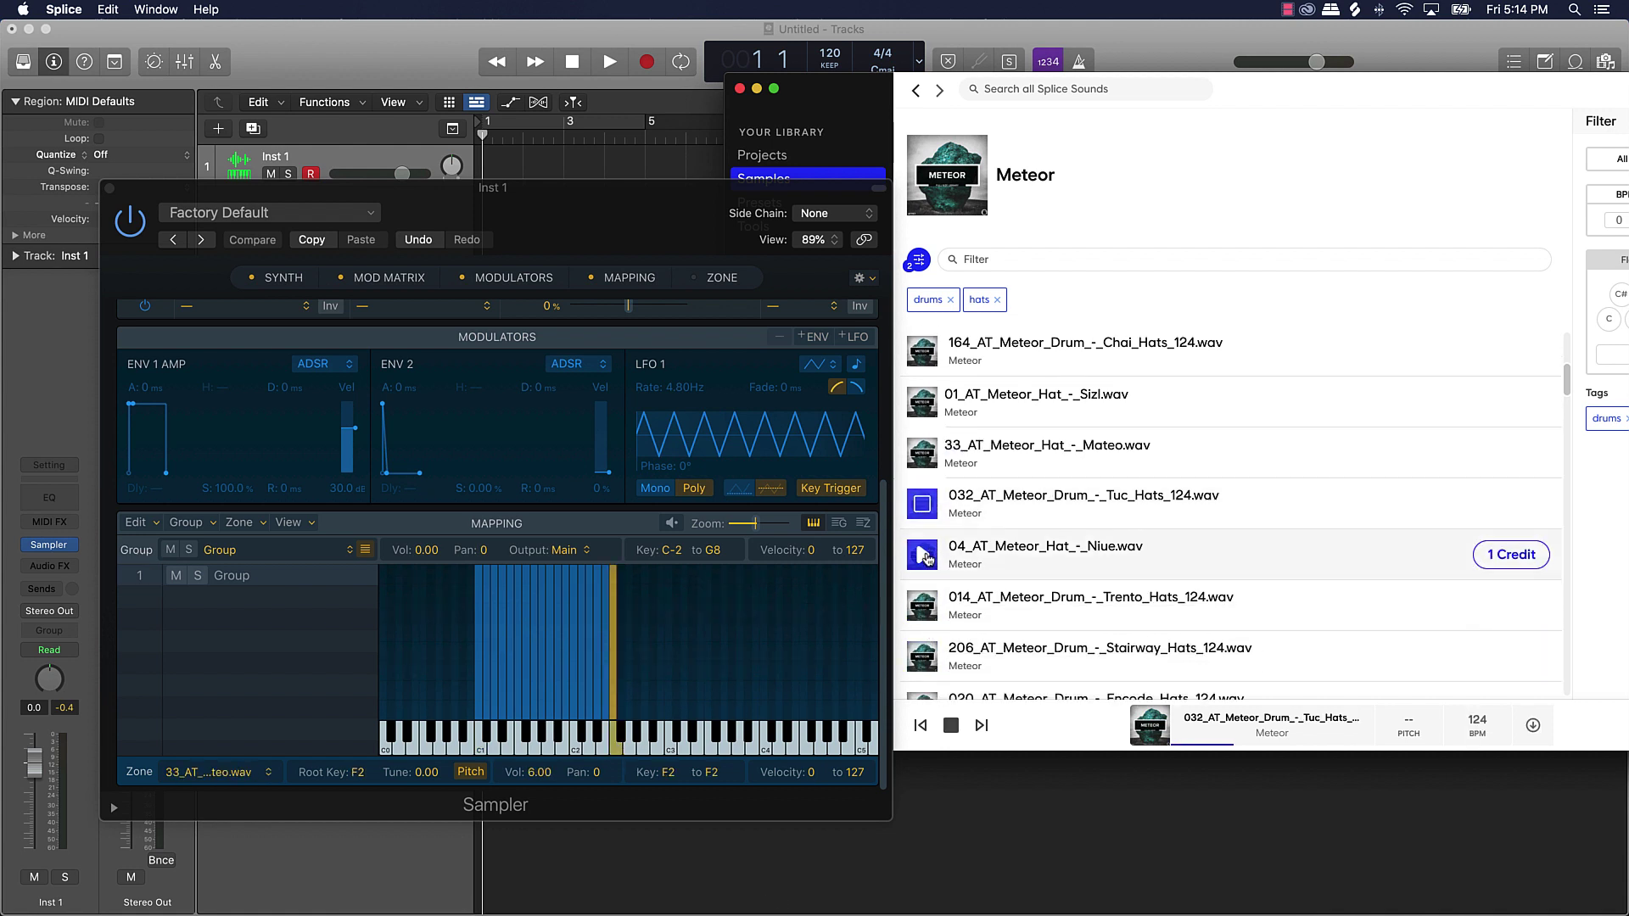
{"action": "left_click", "coordinate": [926, 610]}
{"action": "left_click", "coordinate": [922, 655]}
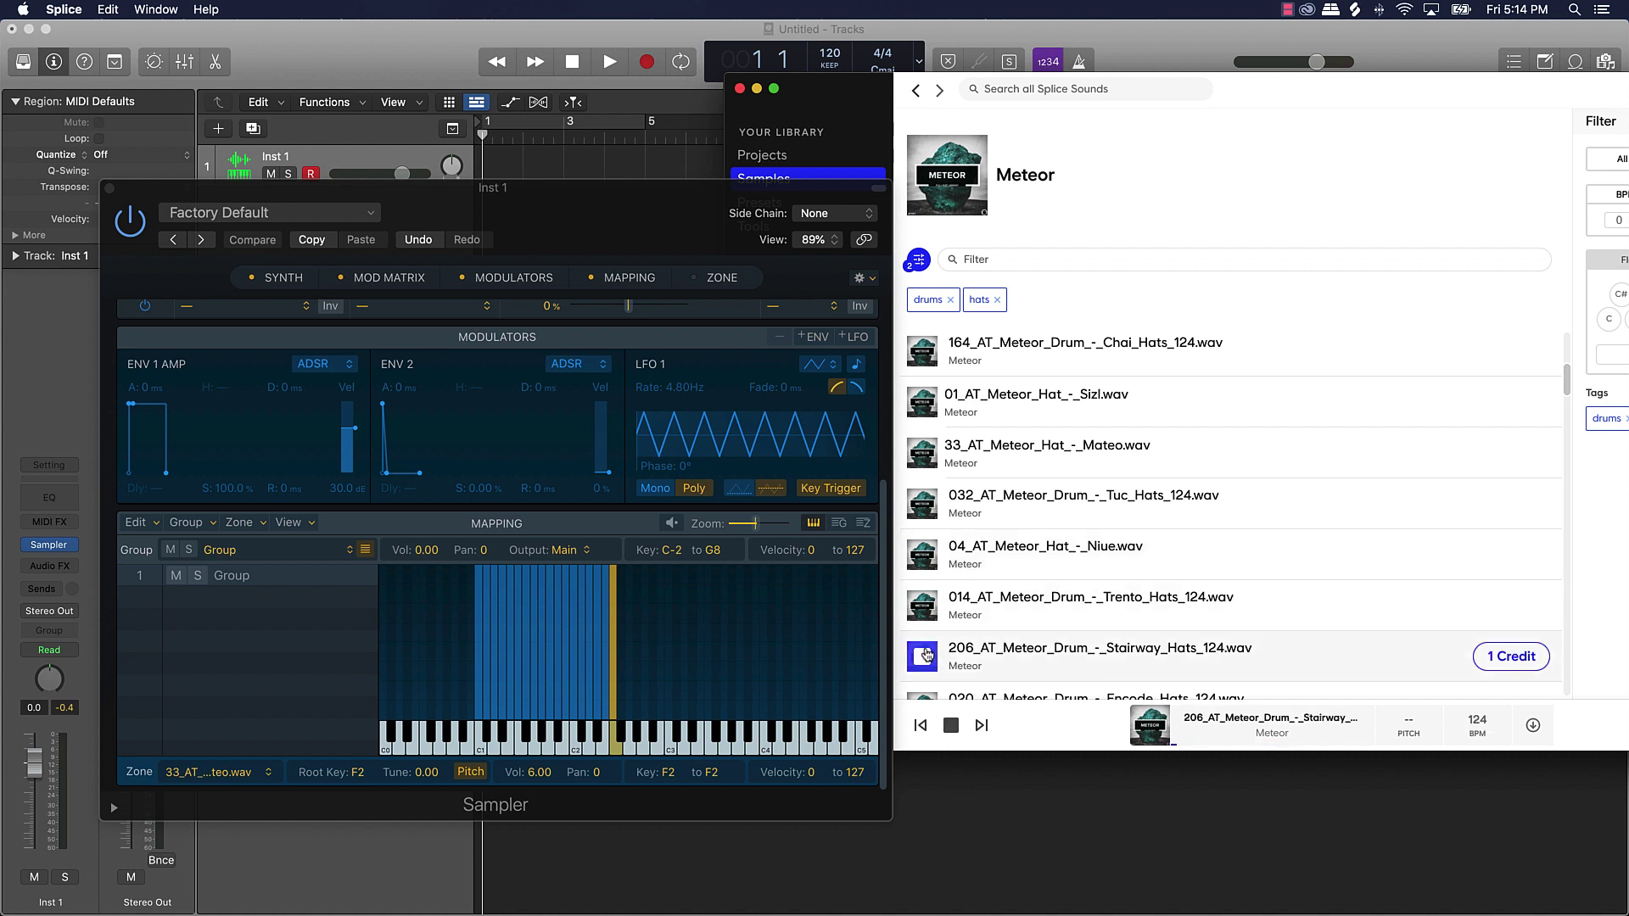
{"action": "scroll", "coordinate": [927, 633], "scroll_direction": "down", "scroll_amount": 2}
{"action": "left_click", "coordinate": [926, 604]}
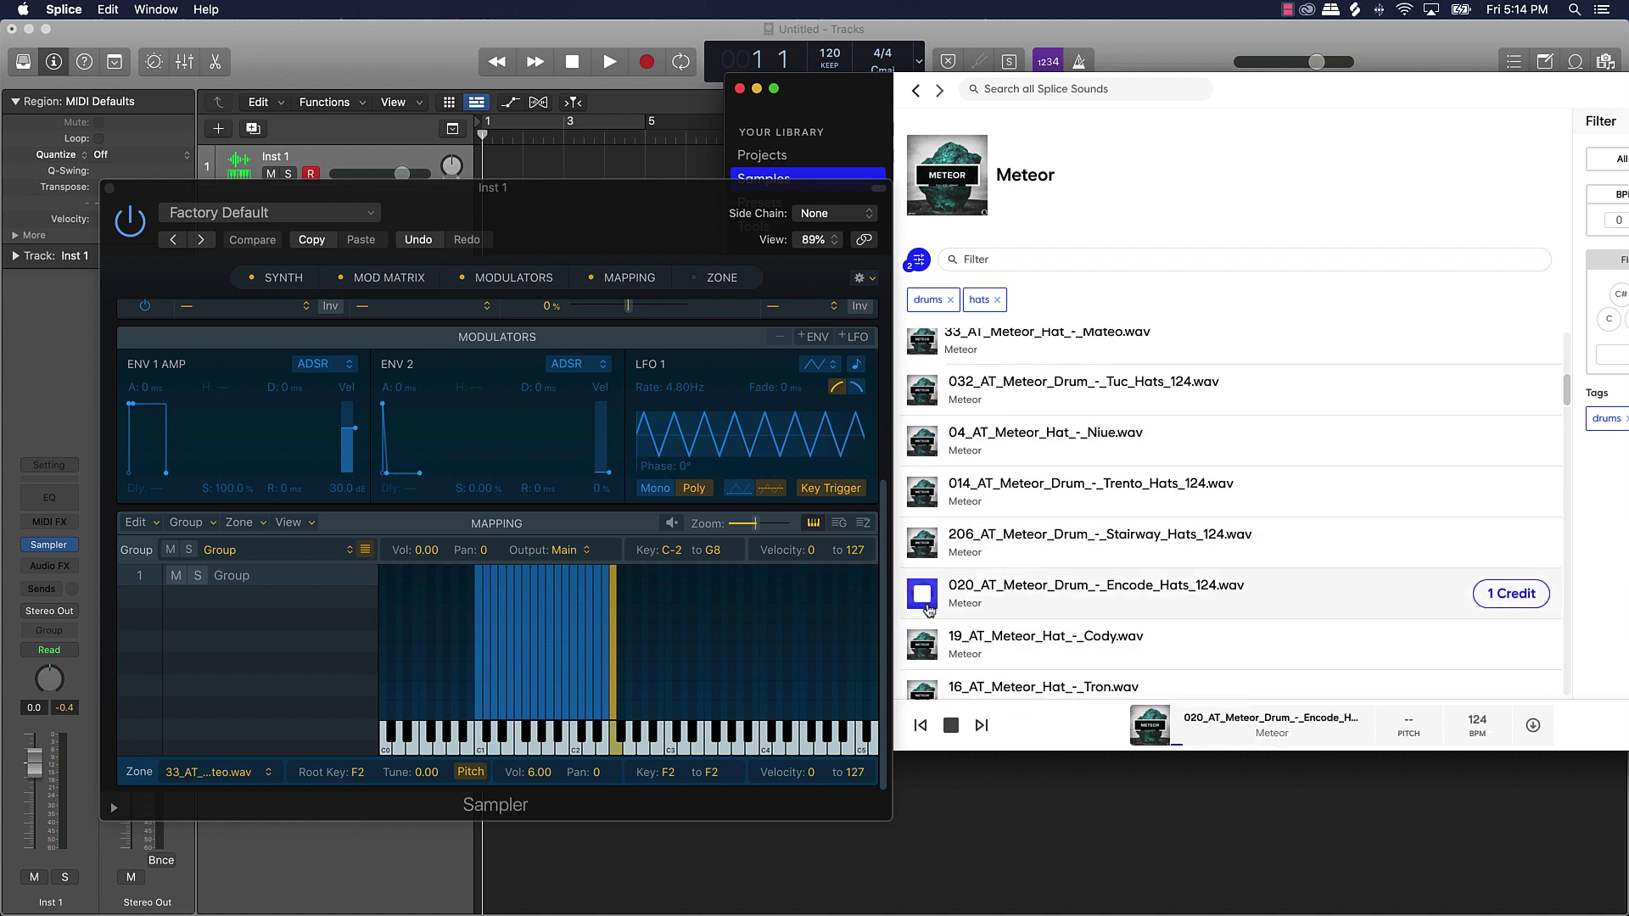
{"action": "left_click", "coordinate": [925, 643]}
{"action": "scroll", "coordinate": [926, 643], "scroll_direction": "down", "scroll_amount": 2}
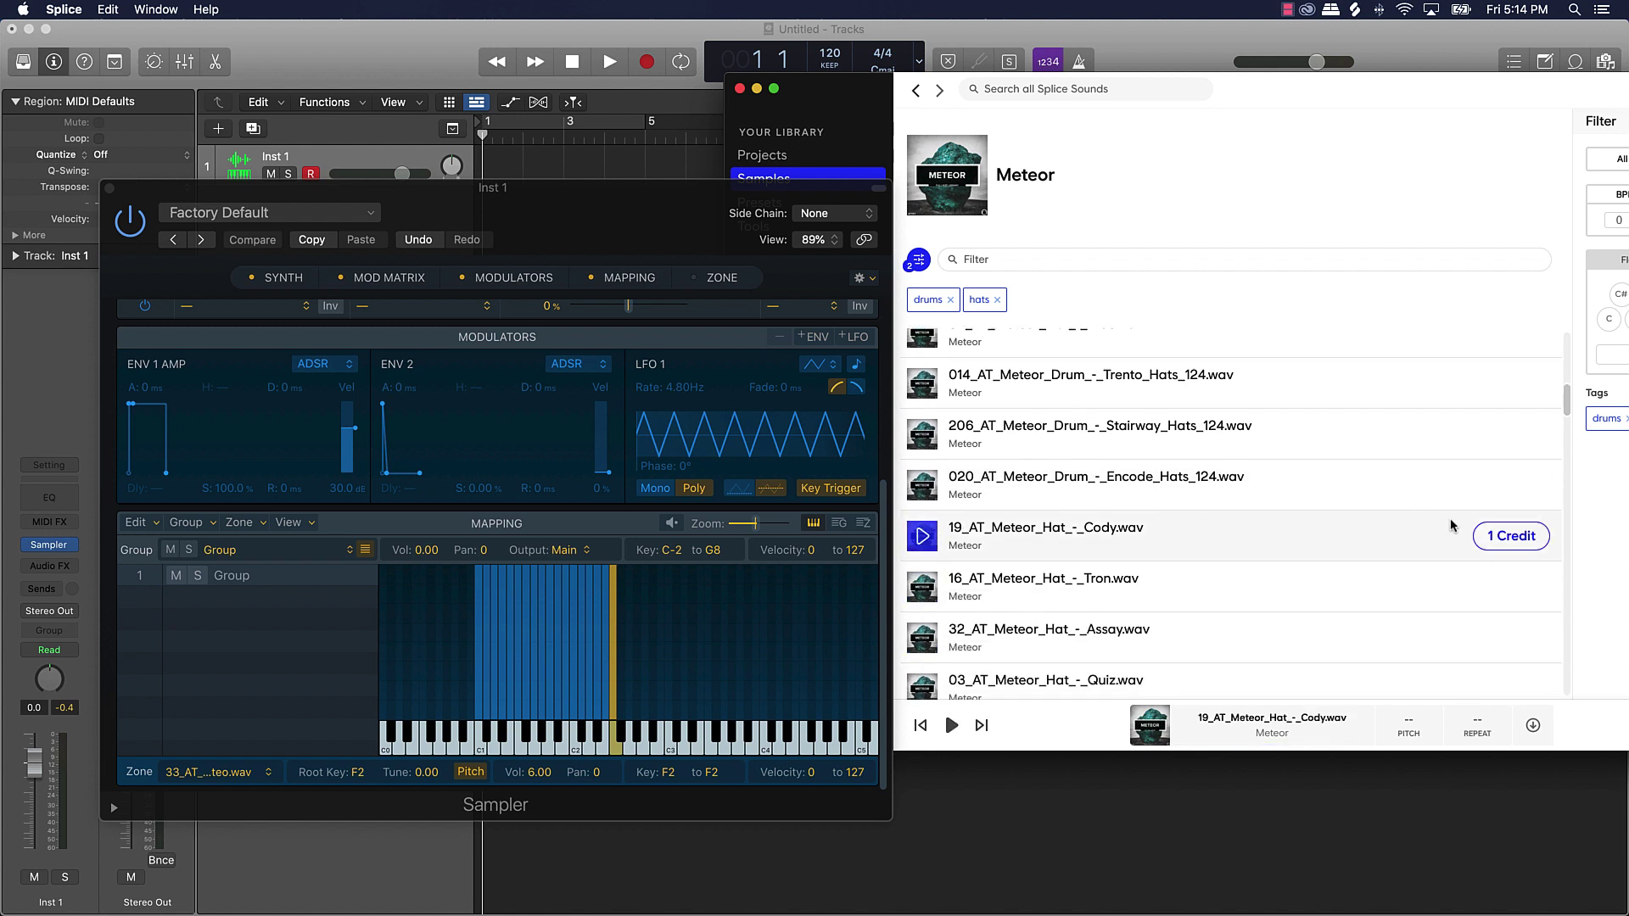
{"action": "left_click", "coordinate": [1498, 536]}
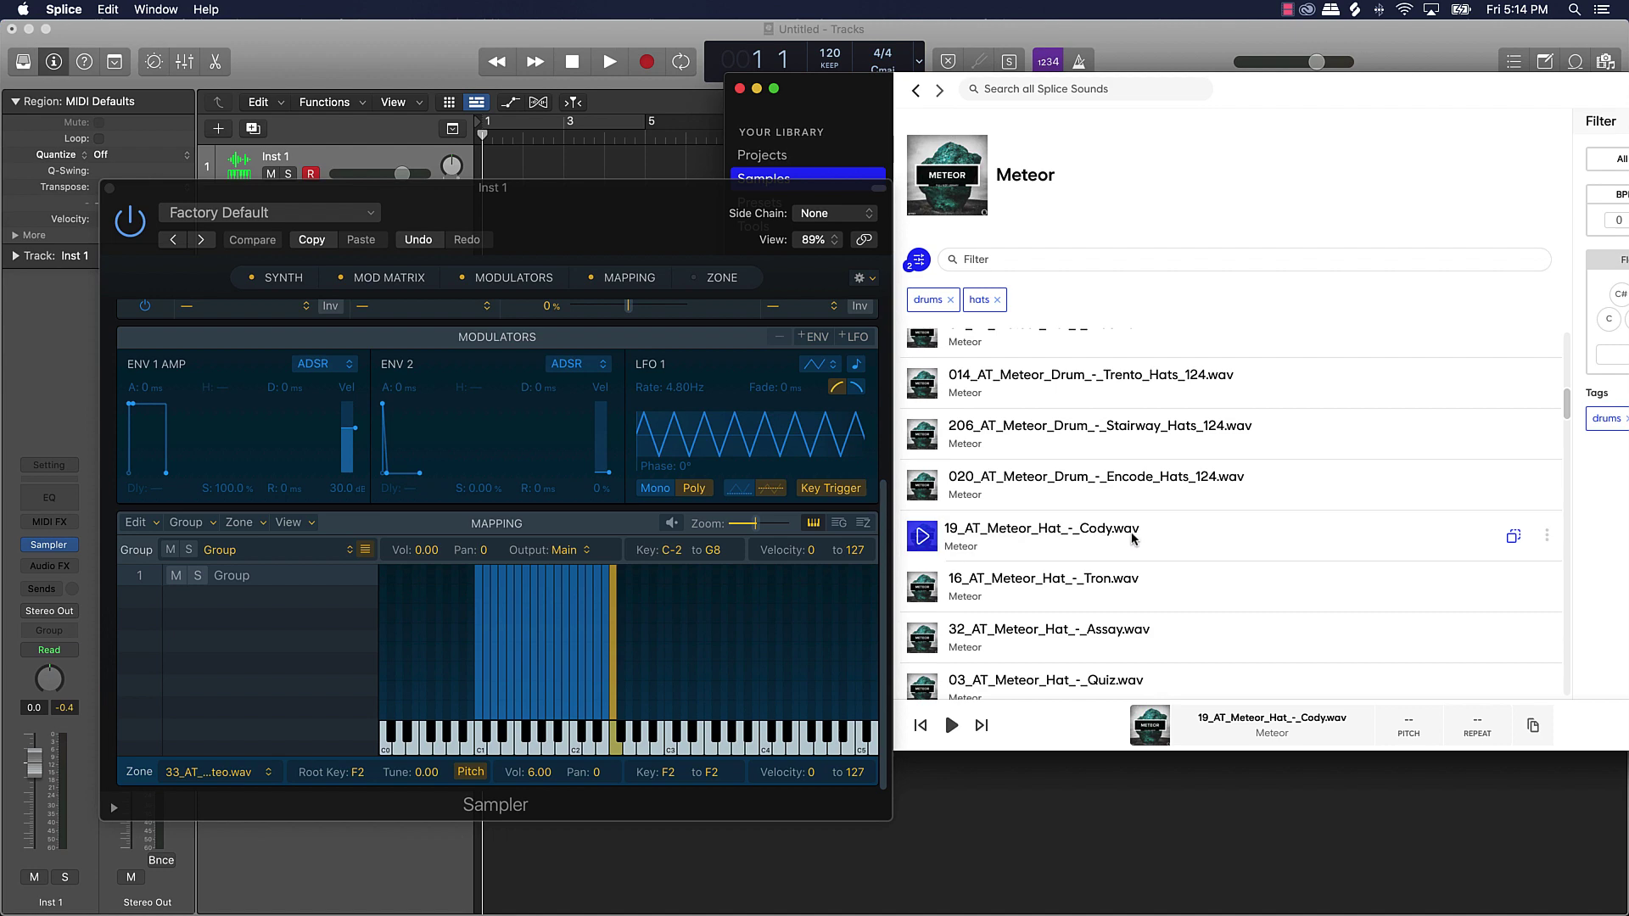
{"action": "left_click_drag", "start_coordinate": [1117, 537], "coordinate": [624, 730]}
Step: Preview and download 16_AT_Meteor_Hat_-_Tron.wav for 1 credit, and map it to key G2 in Sampler
{"action": "left_click", "coordinate": [934, 593]}
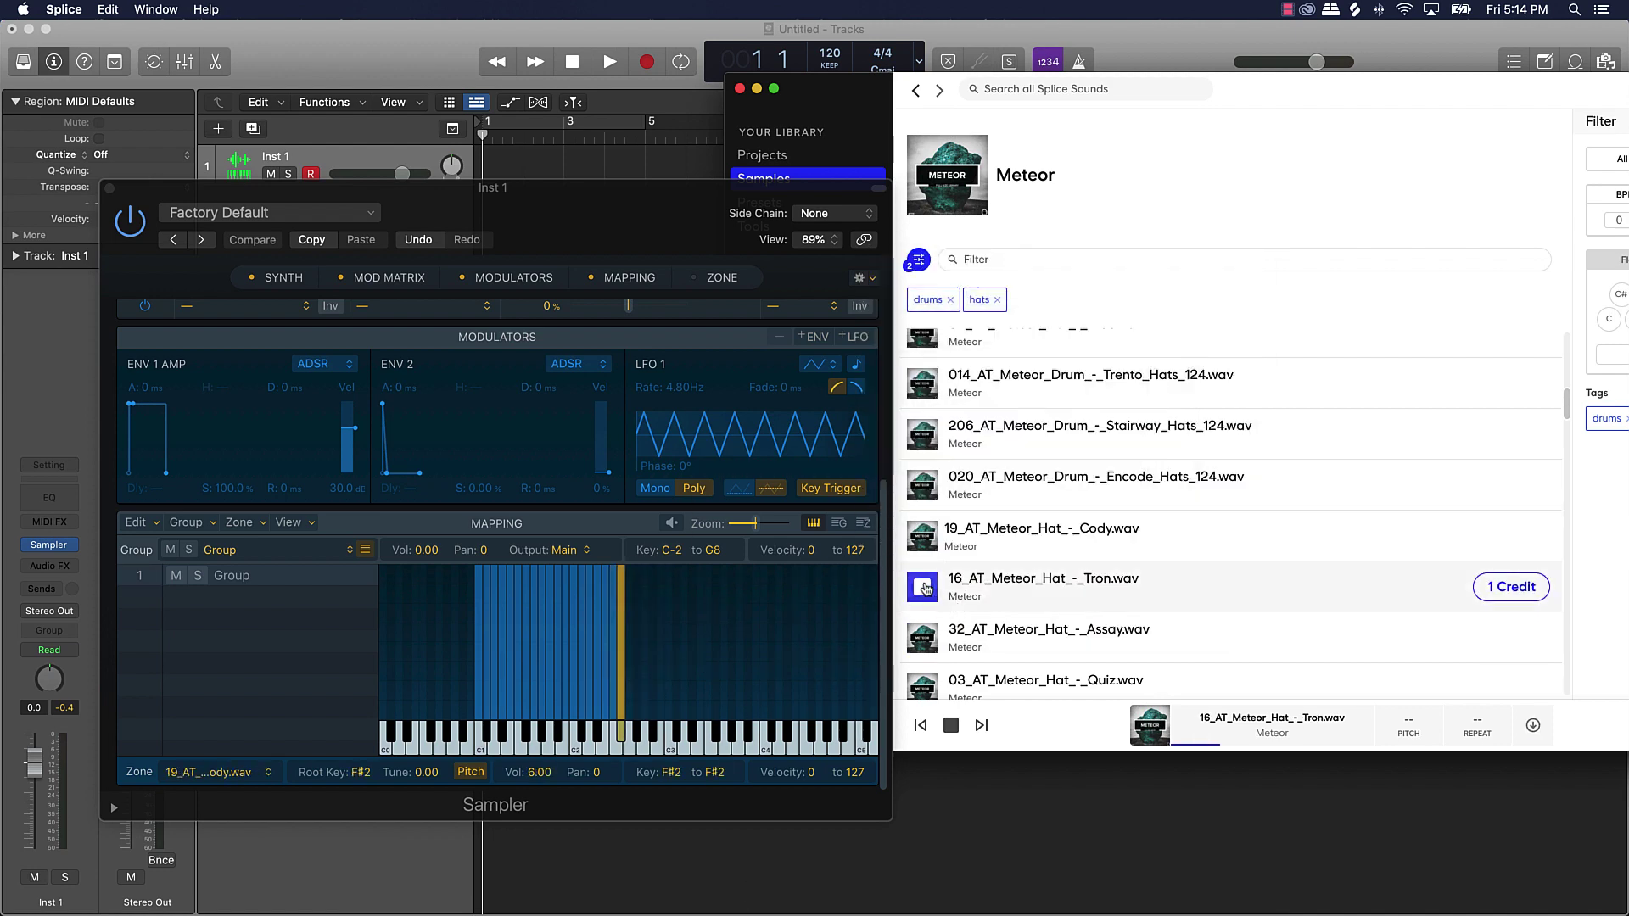
{"action": "left_click", "coordinate": [1477, 587]}
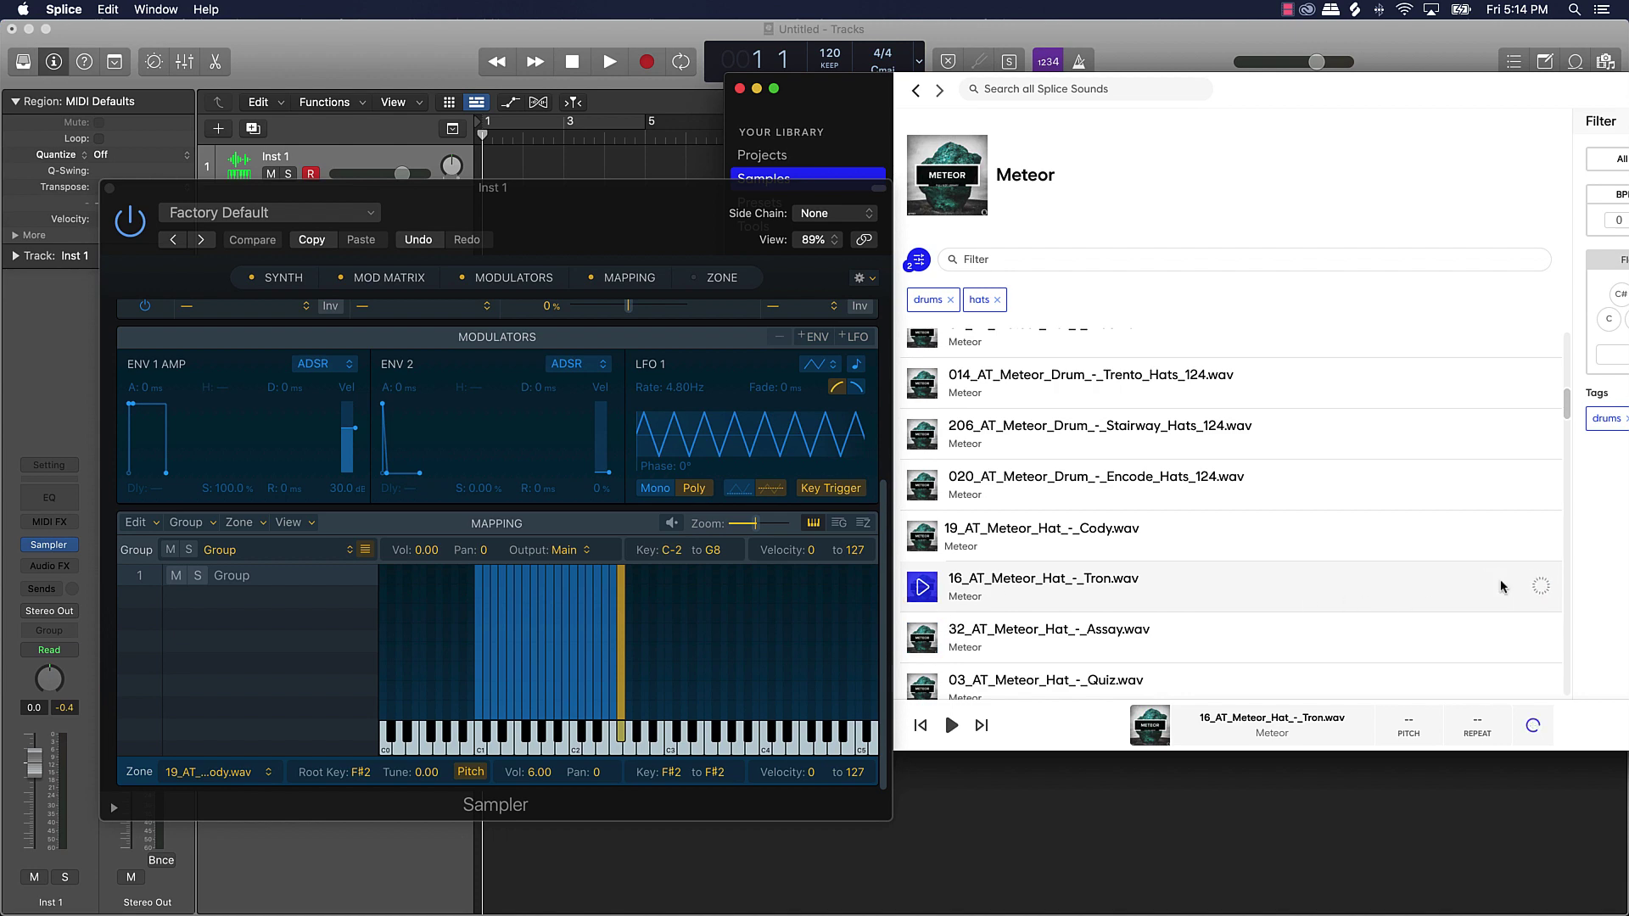
{"action": "left_click_drag", "start_coordinate": [1049, 604], "coordinate": [636, 736]}
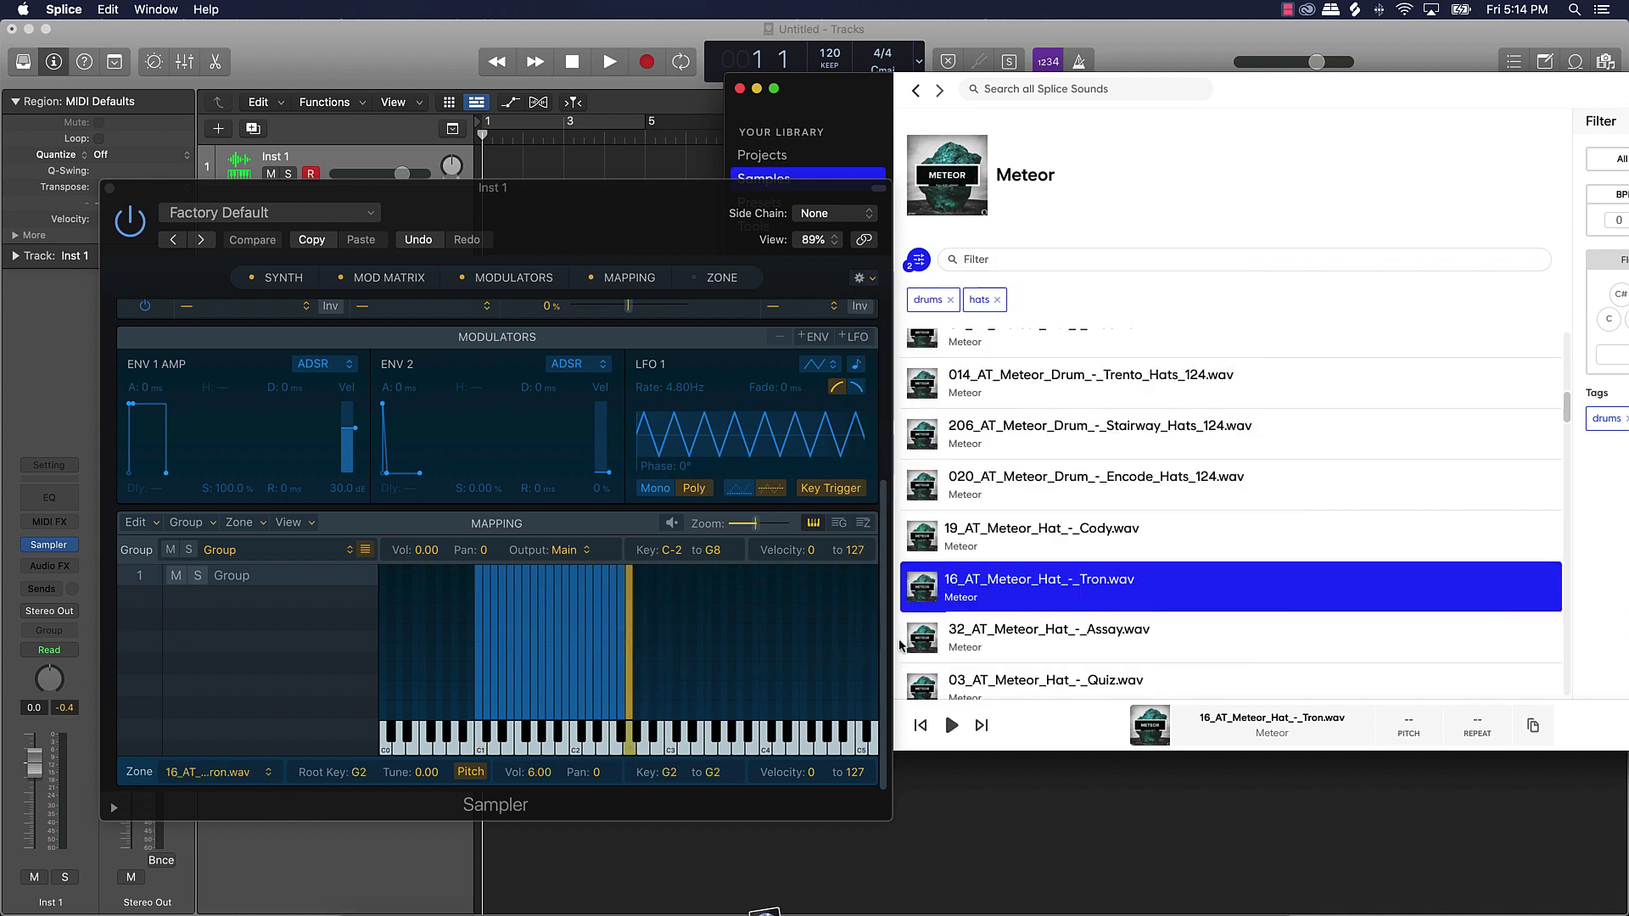
Step: Preview and download 32_AT_Meteor_Hat_-_Assay.wav for 1 credit, and map it to key G#2 in Sampler
{"action": "left_click", "coordinate": [921, 641]}
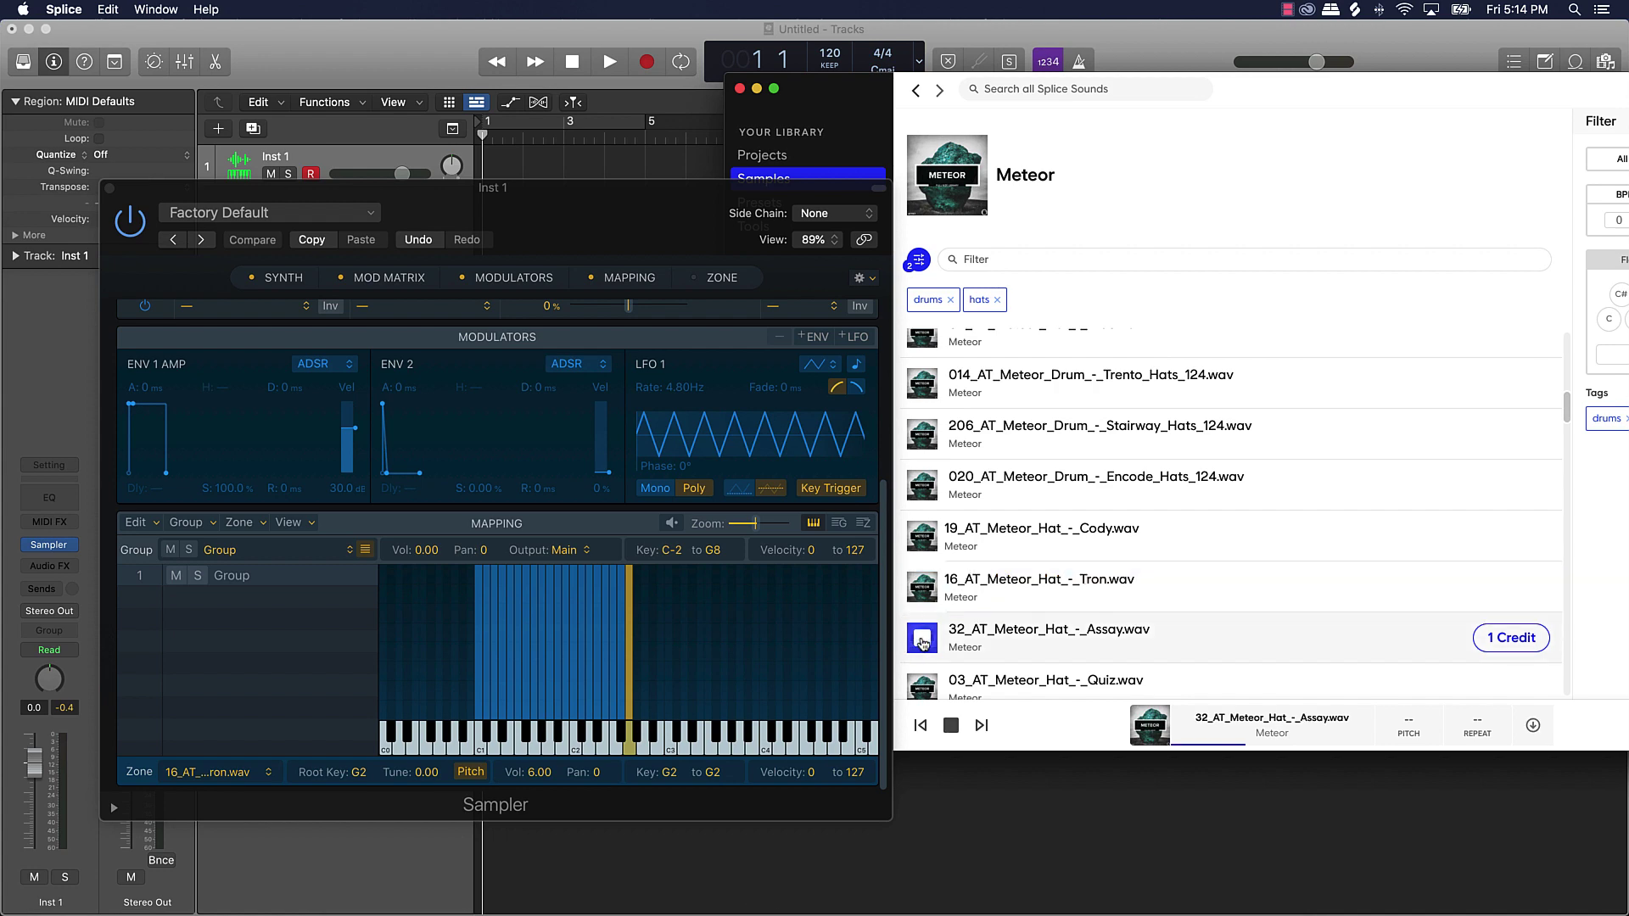
{"action": "left_click", "coordinate": [1491, 640]}
{"action": "left_click_drag", "start_coordinate": [1226, 648], "coordinate": [638, 735]}
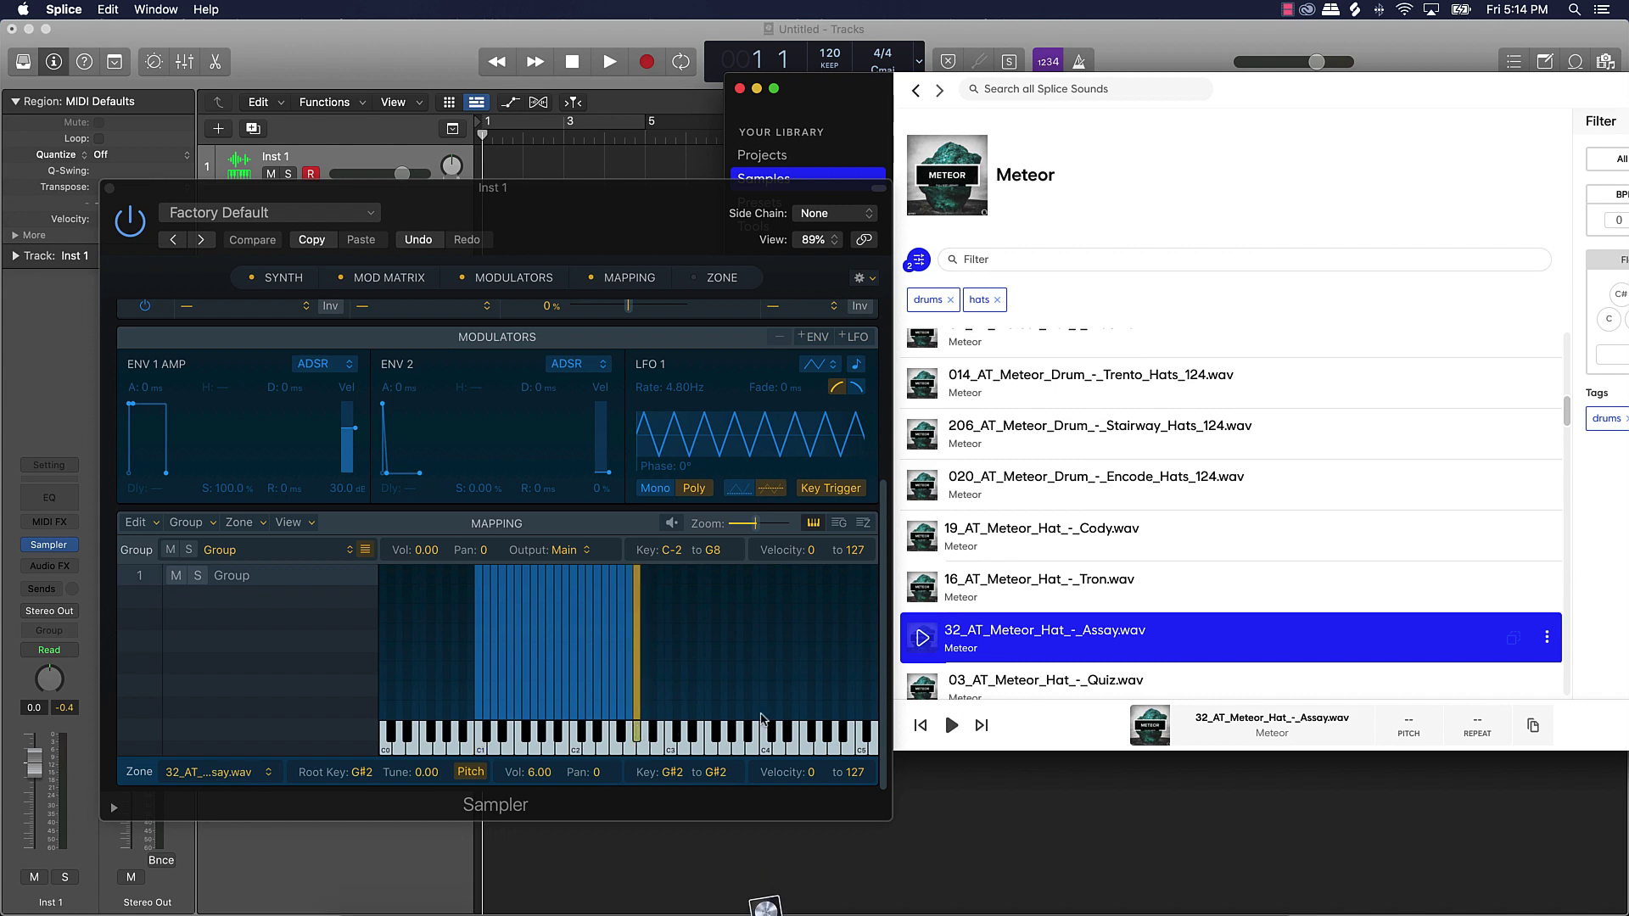
Step: Preview and download 03_AT_Meteor_Hat_-_Quiz.wav for 1 credit, and map it to key A2 in Sampler
{"action": "scroll", "coordinate": [966, 628], "scroll_direction": "down", "scroll_amount": 3}
{"action": "left_click", "coordinate": [1450, 593]}
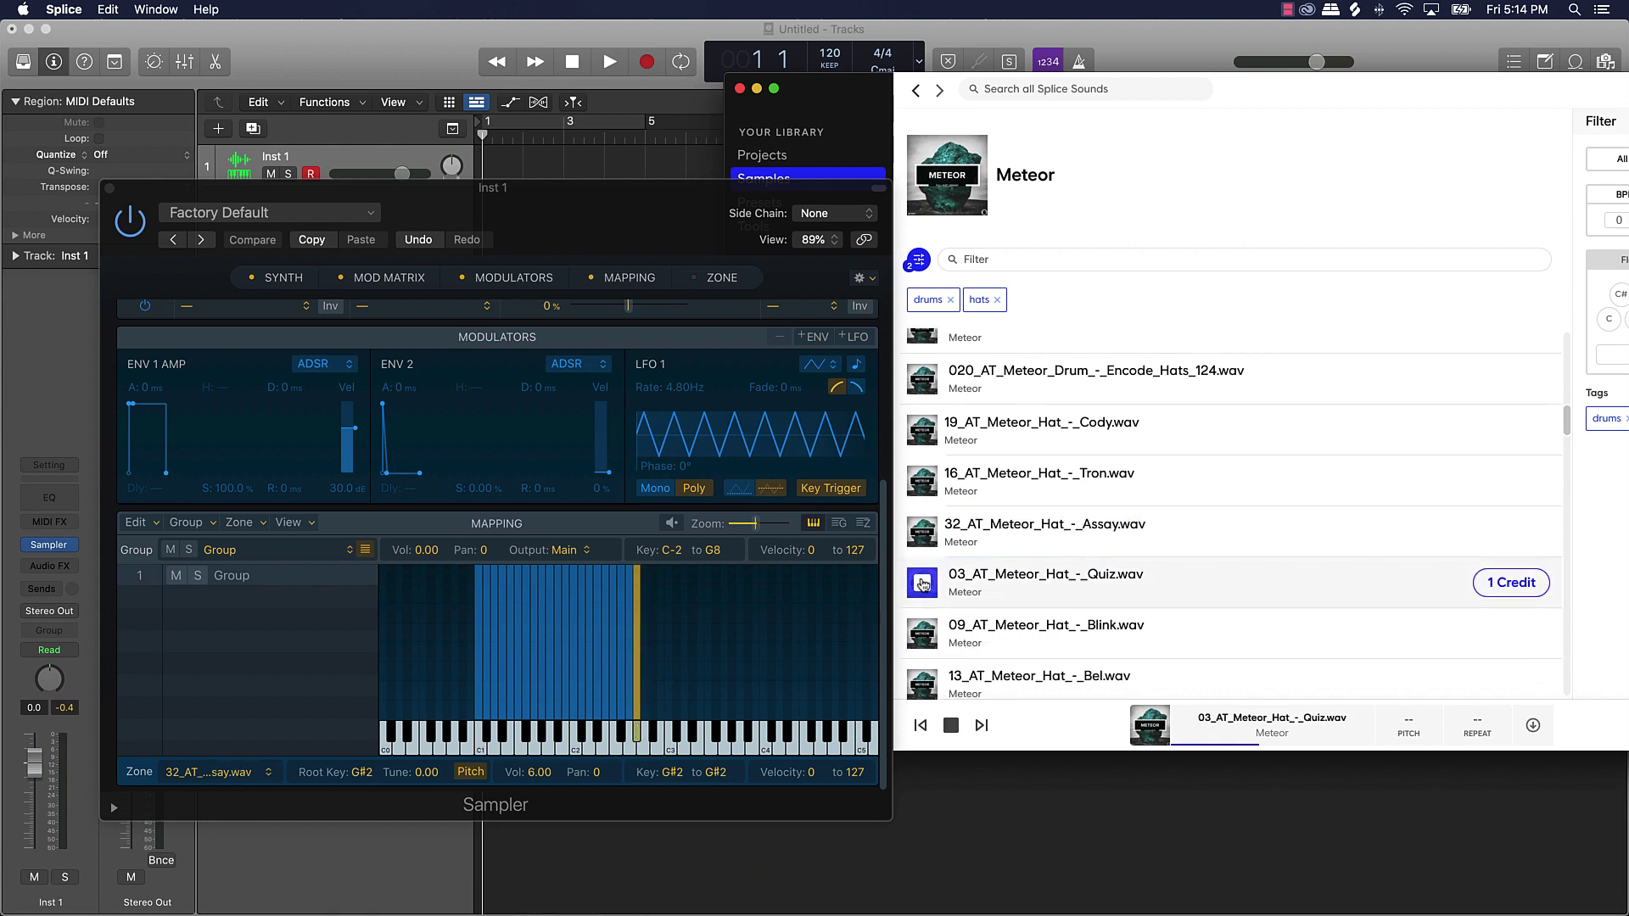
{"action": "left_click", "coordinate": [1507, 585]}
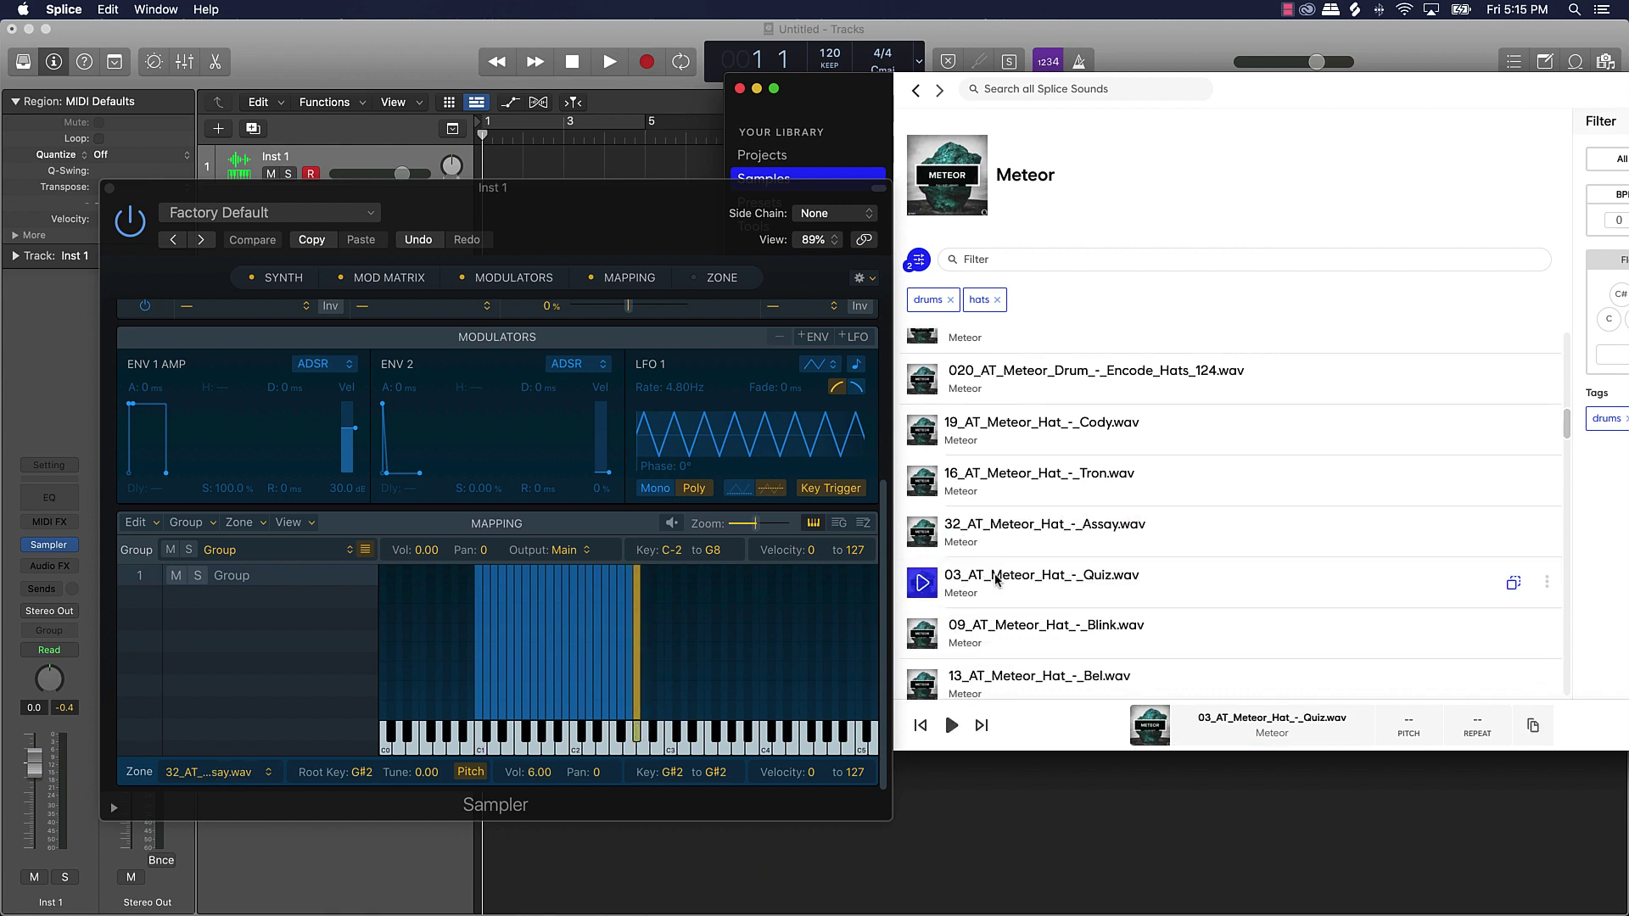
{"action": "left_click_drag", "start_coordinate": [1013, 585], "coordinate": [652, 753]}
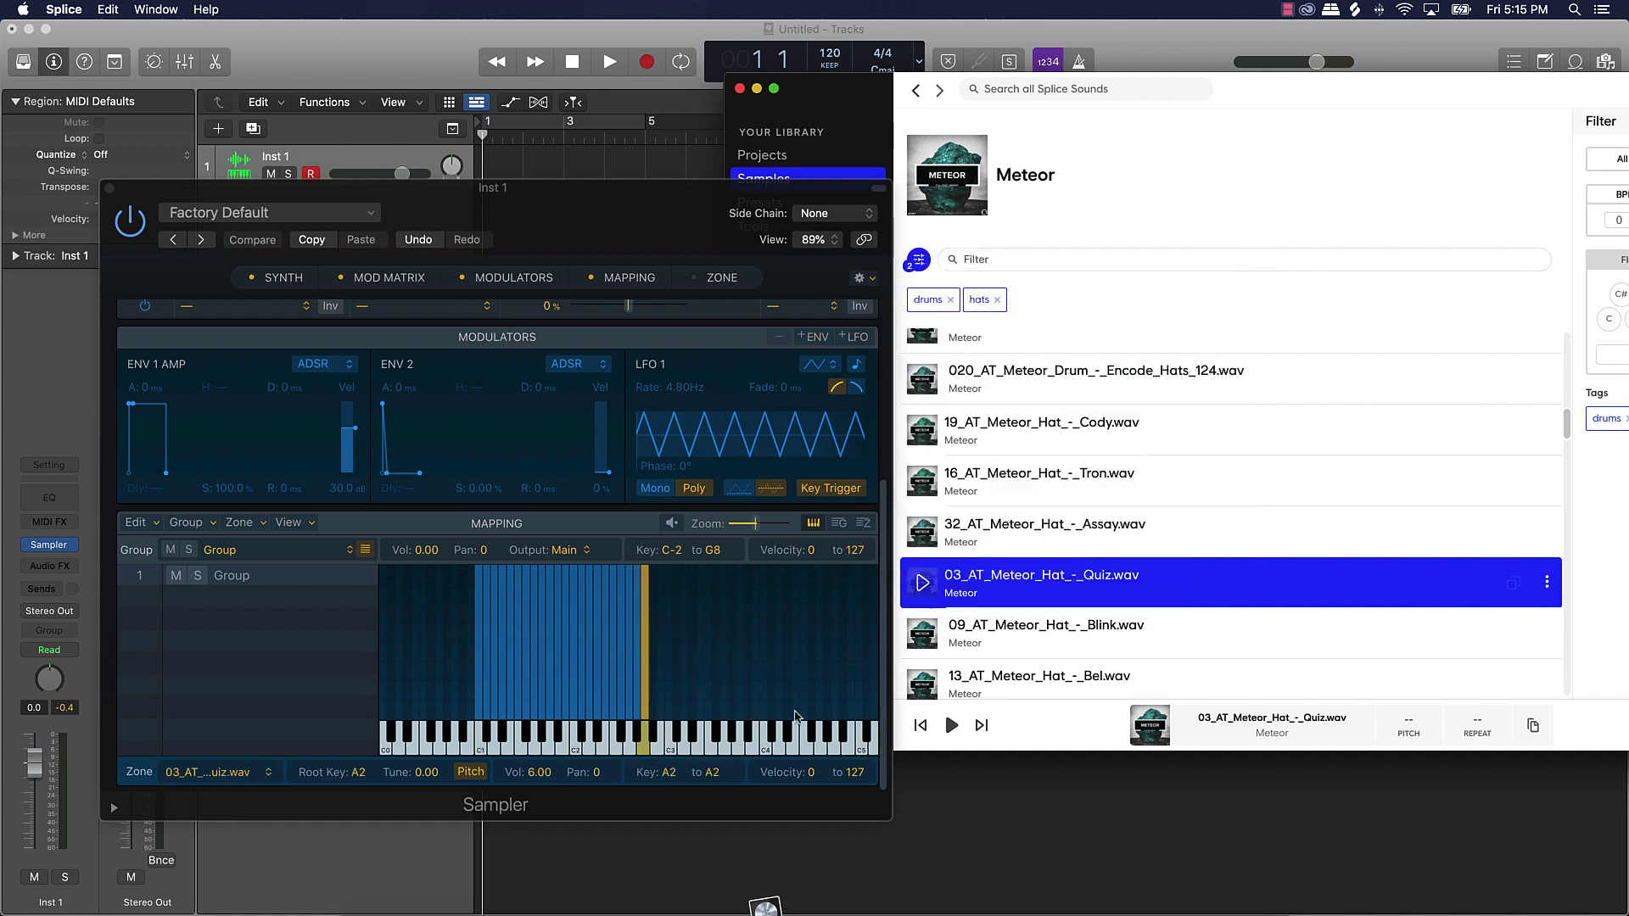
Step: Preview and download 09_AT_Meteor_Hat_-_Blink.wav for 1 credit, and map it to key A#2 in Sampler
{"action": "left_click", "coordinate": [924, 638]}
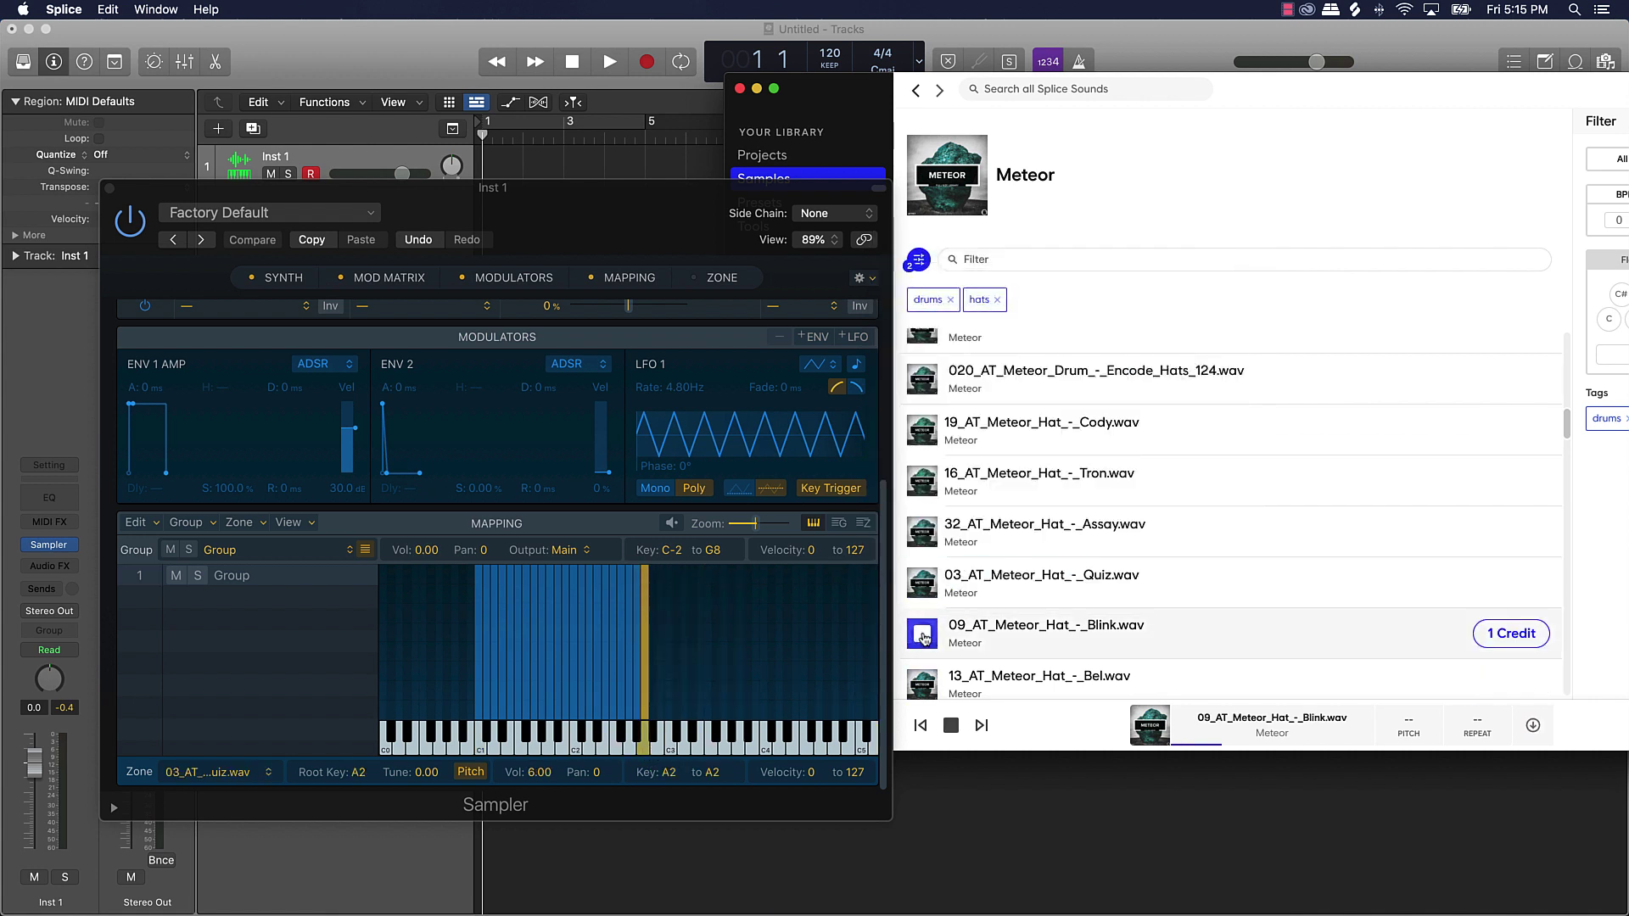
{"action": "left_click", "coordinate": [1522, 635]}
{"action": "left_click_drag", "start_coordinate": [984, 638], "coordinate": [658, 731]}
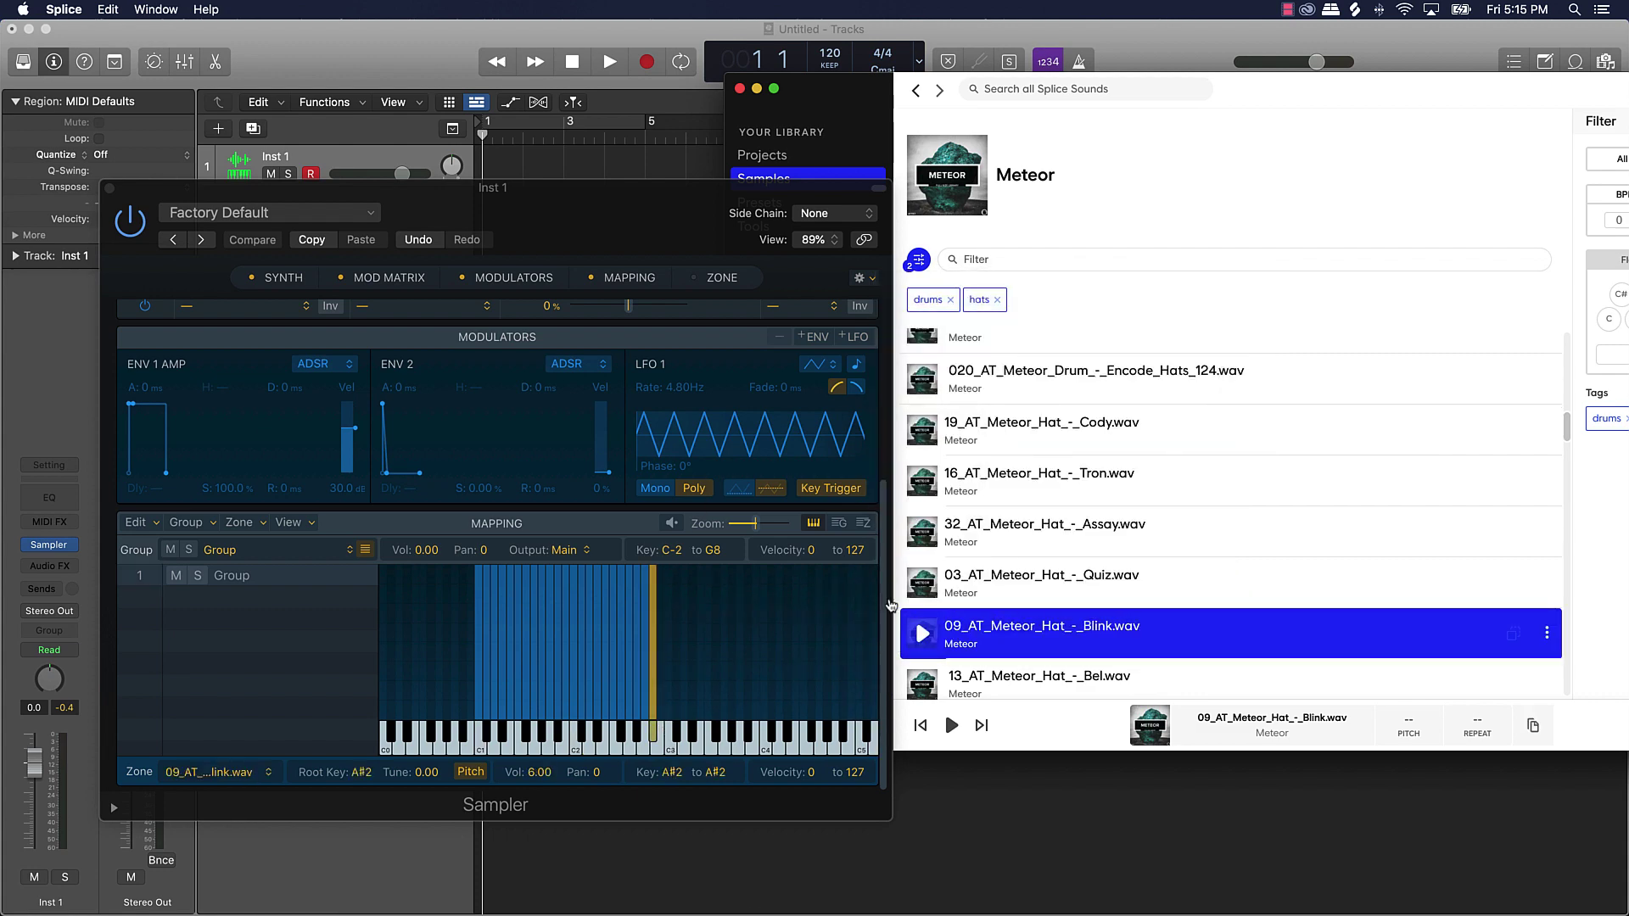
Step: Preview and download 13_AT_Meteor_Hat_-_Bel.wav for 1 credit, and map it to key B2 in Sampler
{"action": "scroll", "coordinate": [1033, 645], "scroll_direction": "down", "scroll_amount": 1}
{"action": "scroll", "coordinate": [1033, 645], "scroll_direction": "down", "scroll_amount": 3}
{"action": "left_click", "coordinate": [1093, 547]}
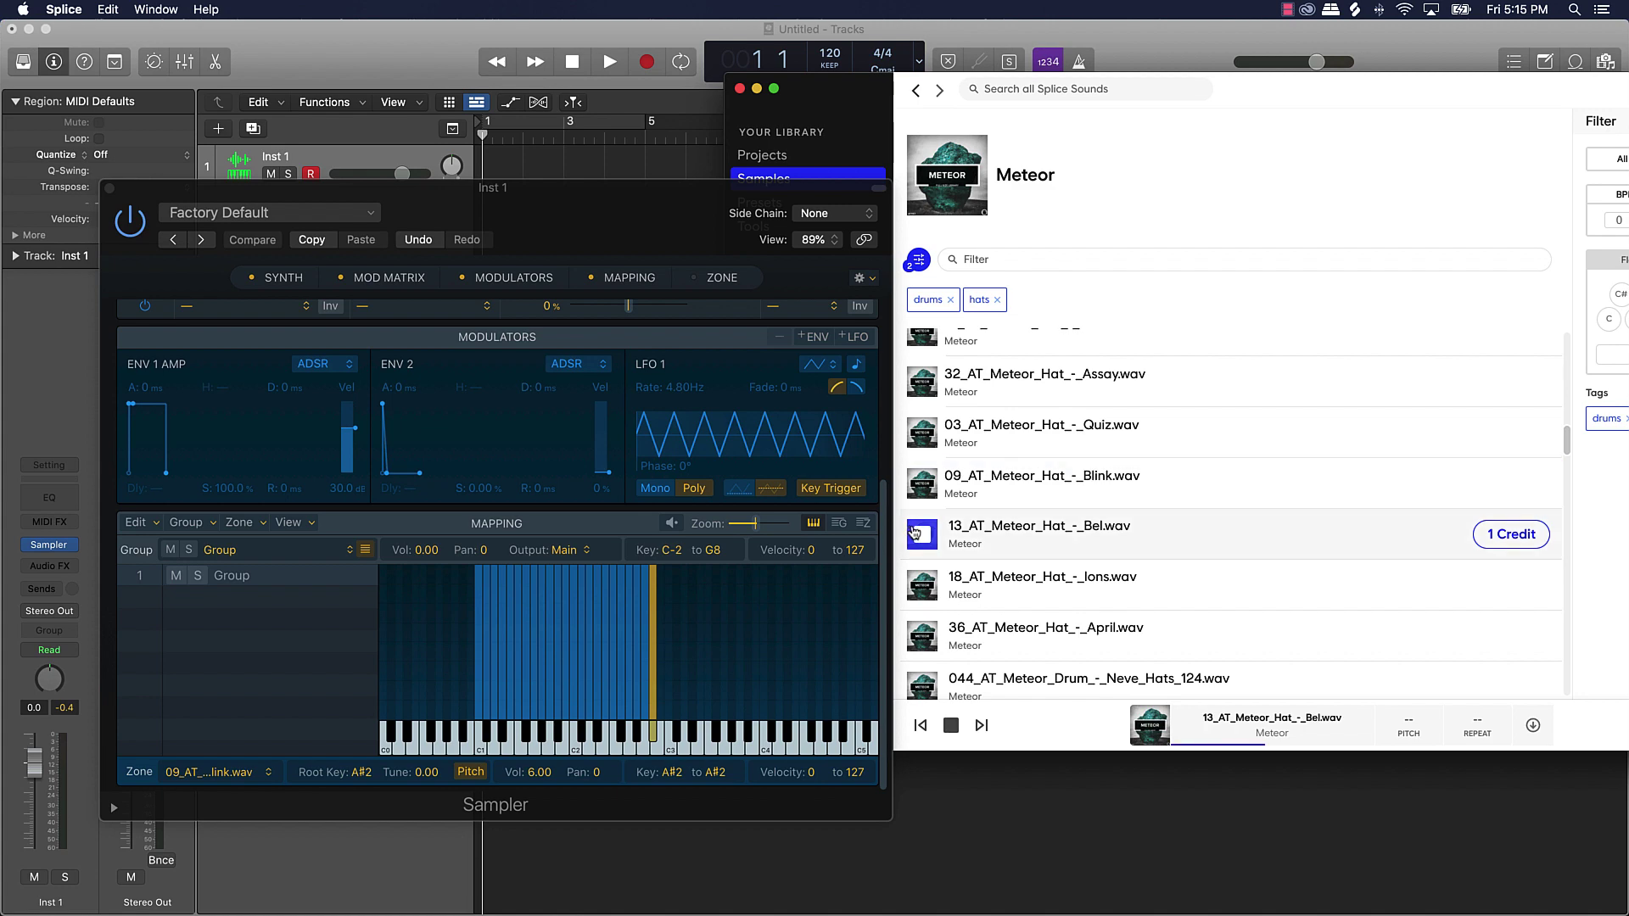
{"action": "left_click", "coordinate": [1500, 540]}
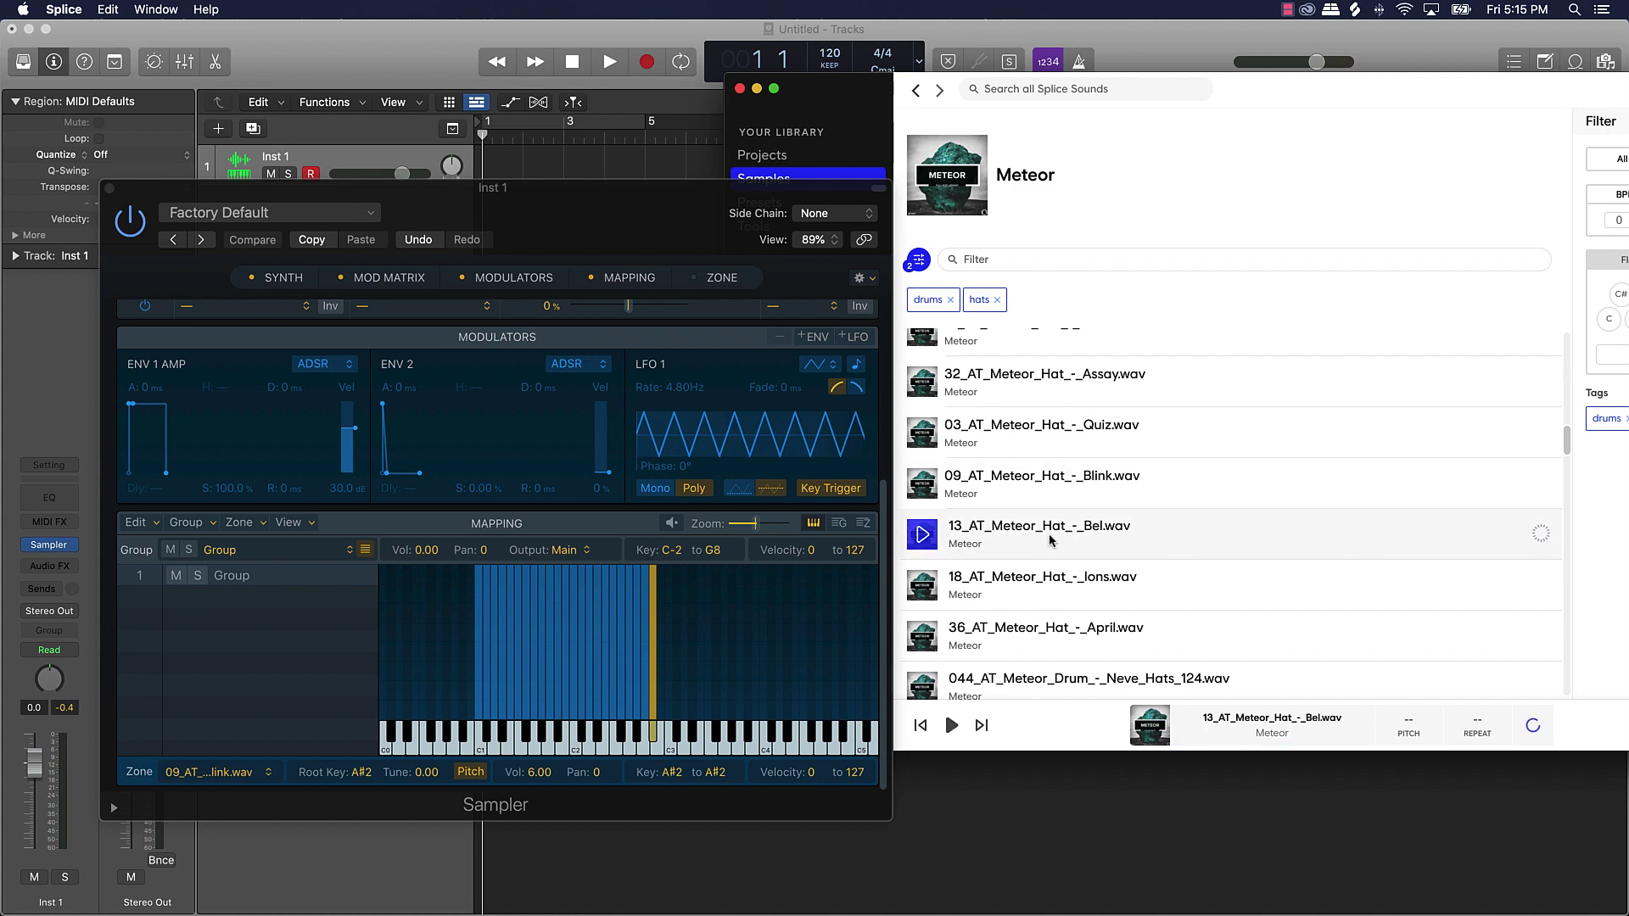
{"action": "left_click_drag", "start_coordinate": [1036, 540], "coordinate": [662, 746]}
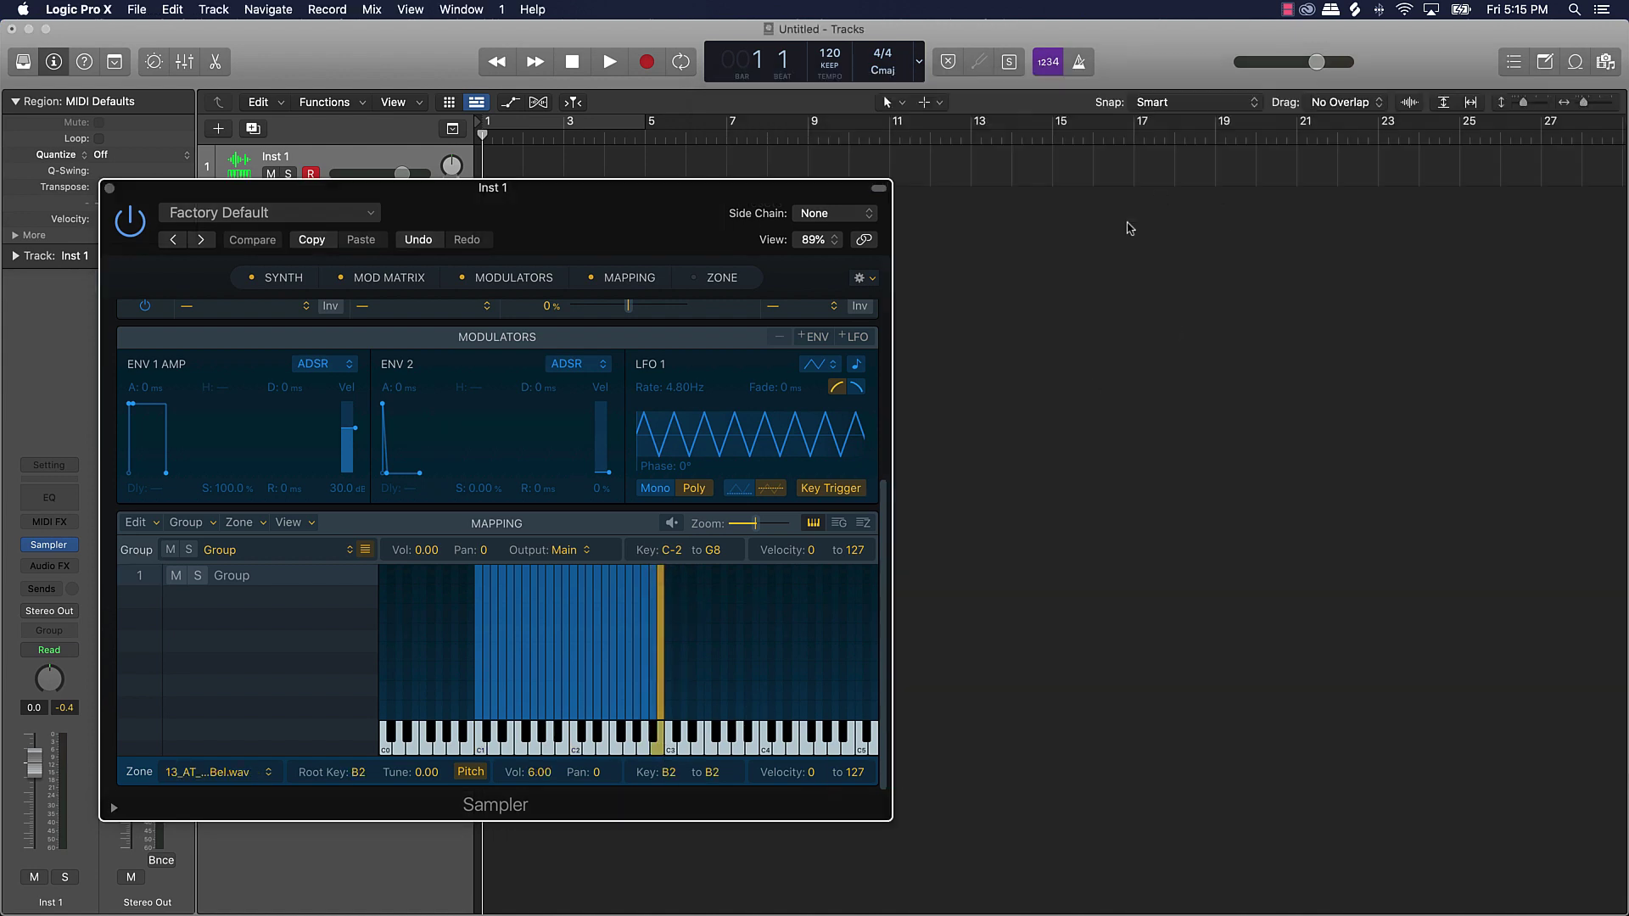
Step: Switch to Splice and replace the hats filter on the Meteor drum samples with the tops filter
{"action": "left_click", "coordinate": [764, 895]}
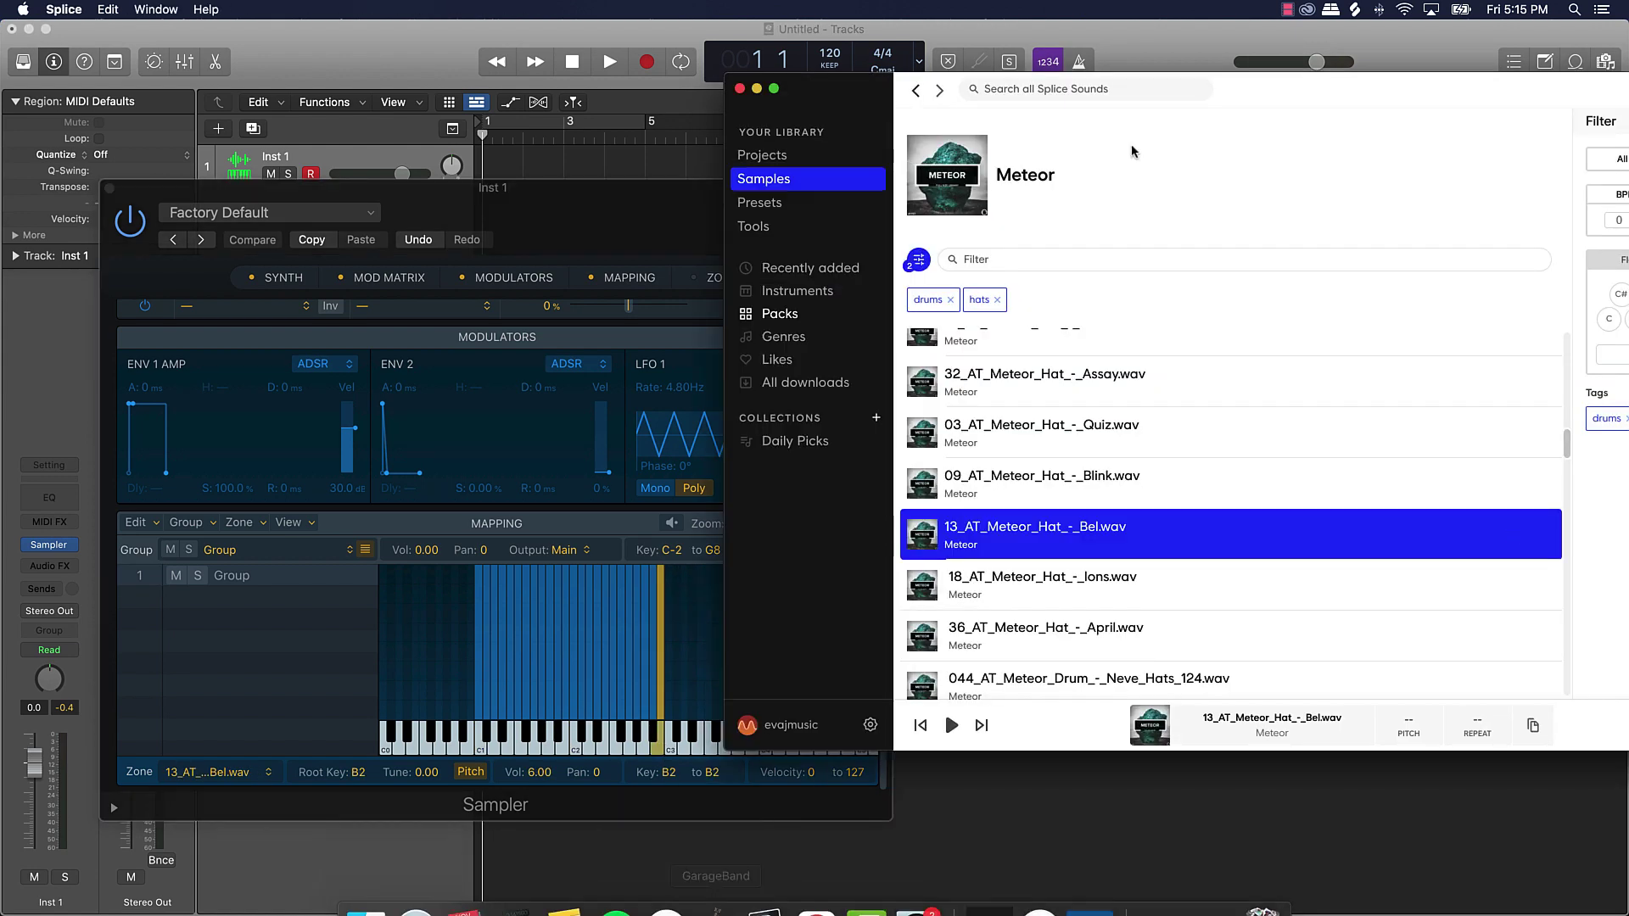
{"action": "left_click", "coordinate": [998, 303]}
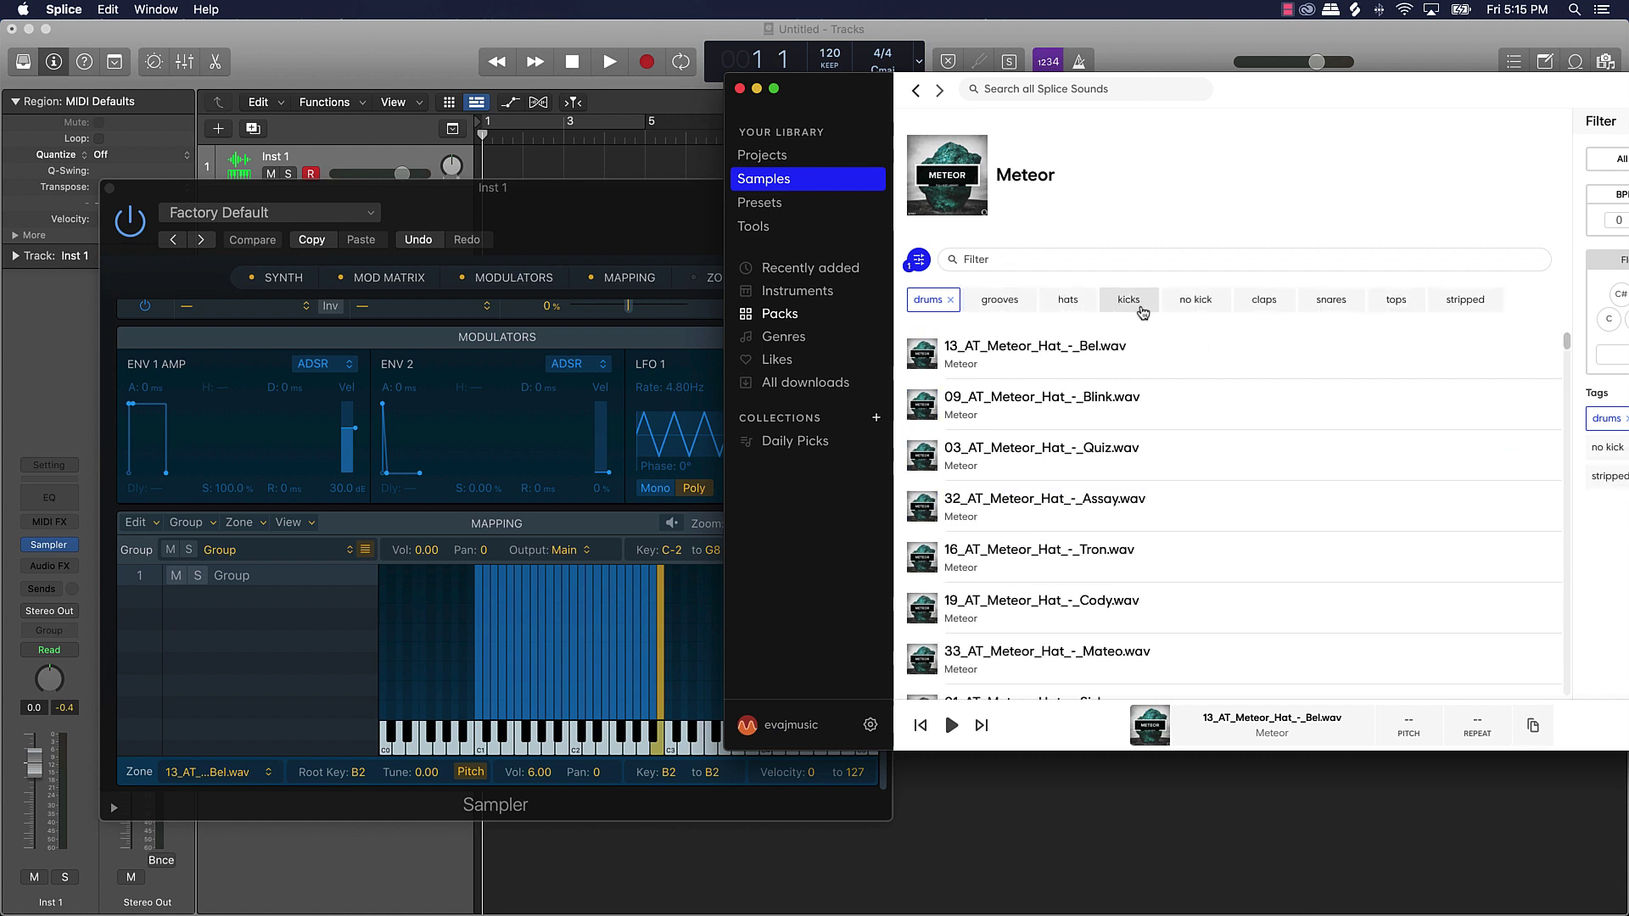
{"action": "left_click", "coordinate": [1397, 302]}
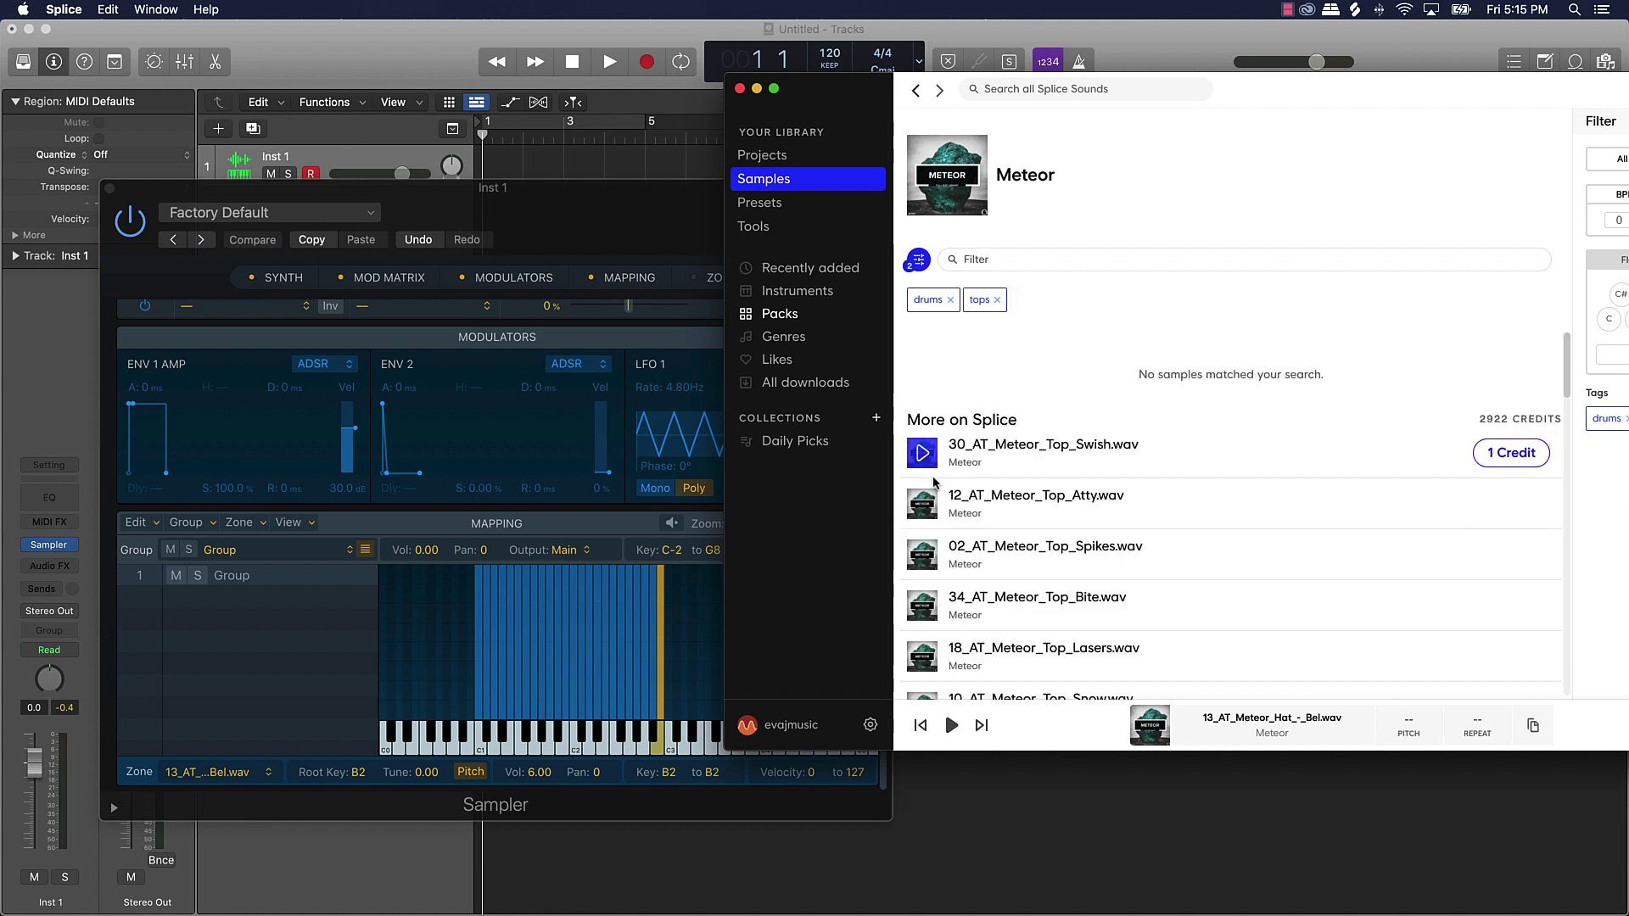
Step: Preview Meteor tops including Atty, Spikes, Bite, Snow and Board, and remove the tops filter
{"action": "left_click", "coordinate": [925, 510]}
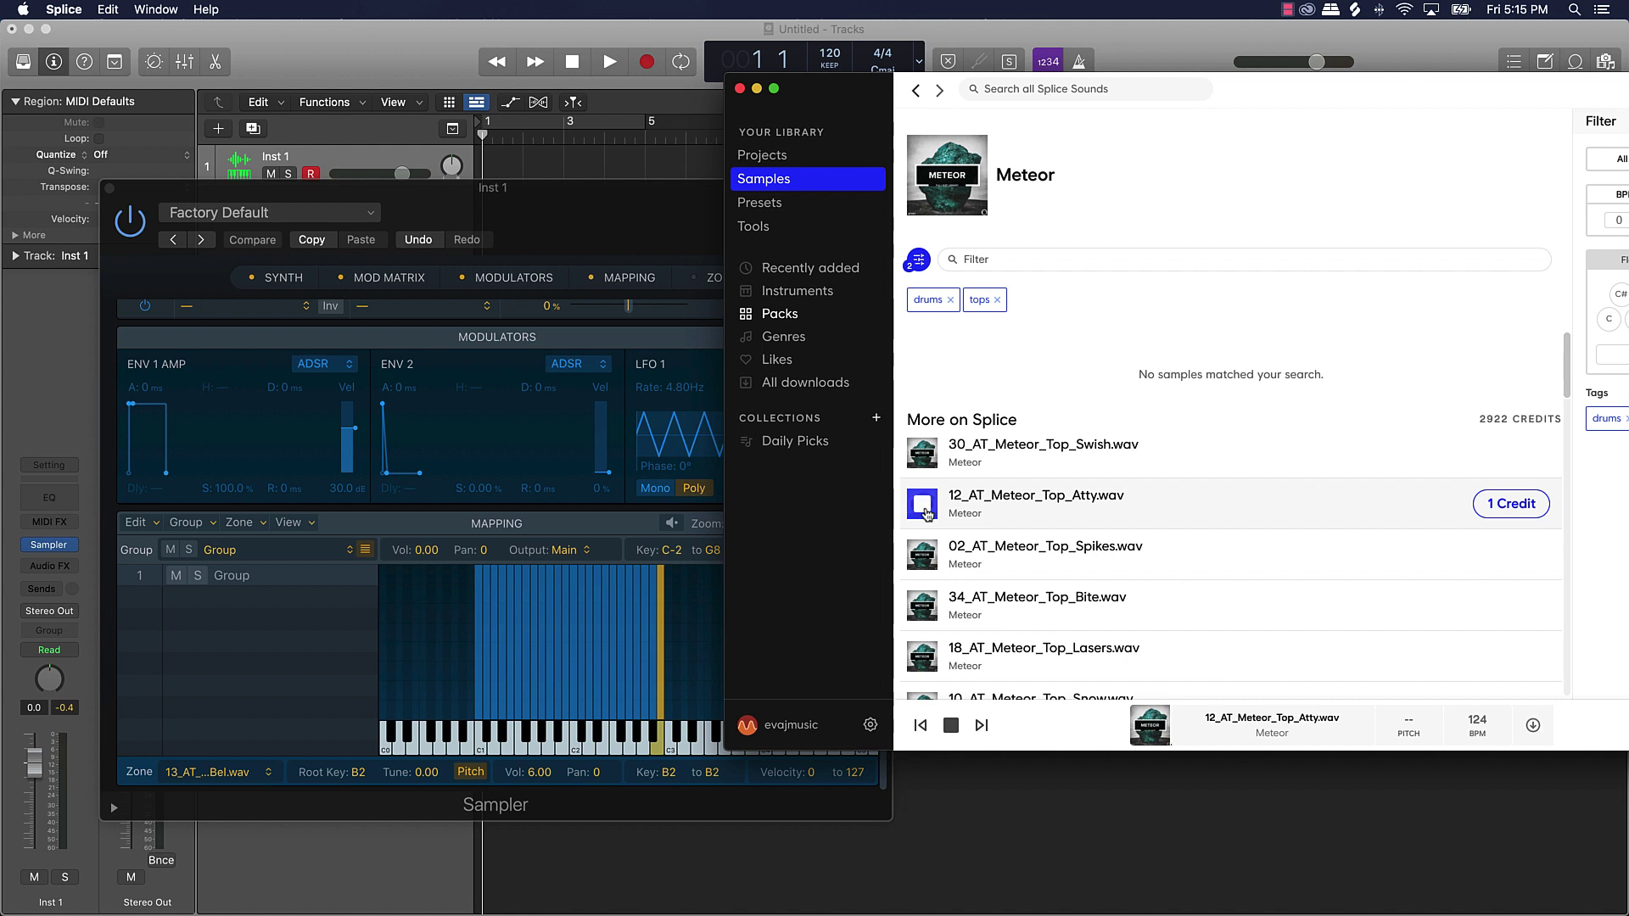
{"action": "left_click", "coordinate": [924, 560]}
{"action": "left_click", "coordinate": [927, 622]}
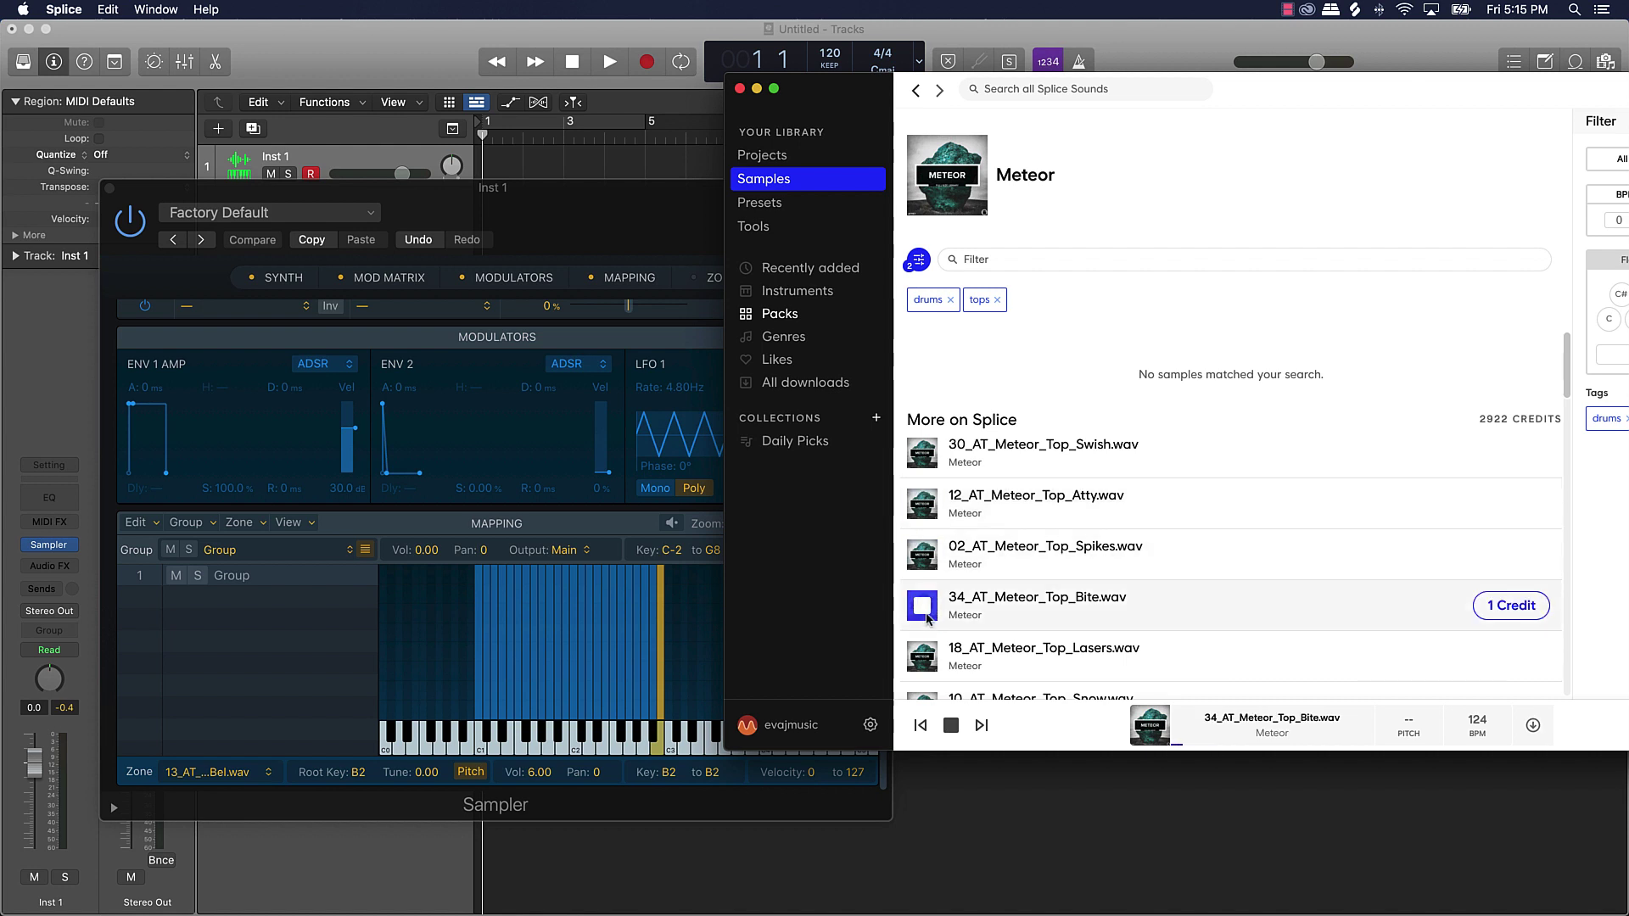
{"action": "scroll", "coordinate": [928, 621], "scroll_direction": "down", "scroll_amount": 3}
{"action": "left_click", "coordinate": [922, 557]}
{"action": "scroll", "coordinate": [926, 555], "scroll_direction": "down", "scroll_amount": 1}
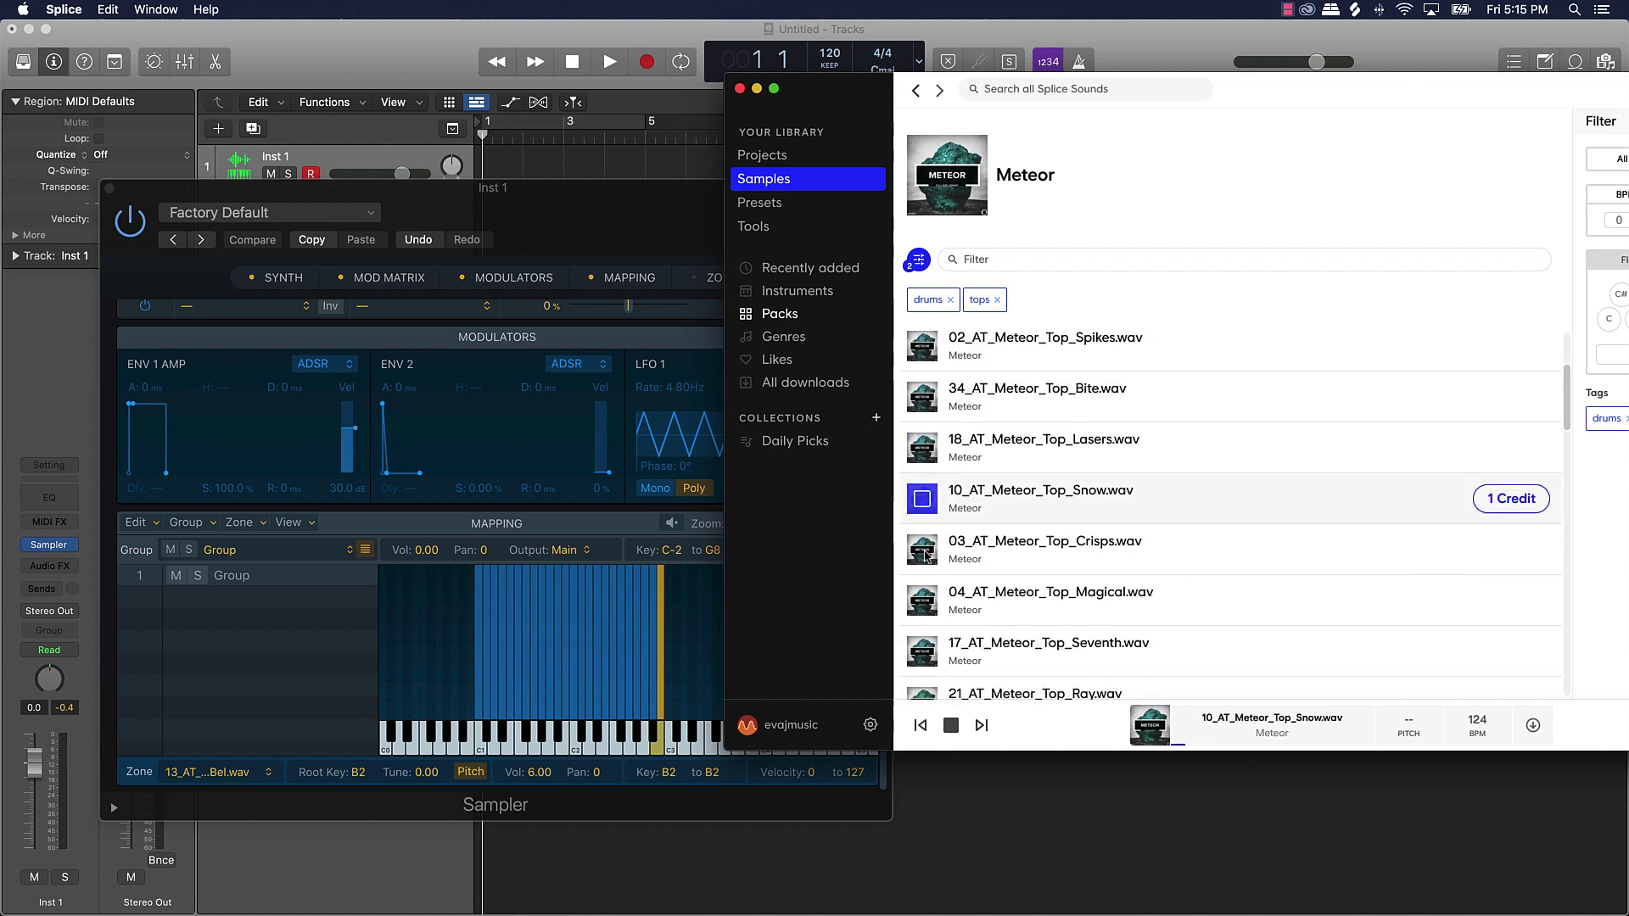
{"action": "scroll", "coordinate": [928, 556], "scroll_direction": "down", "scroll_amount": 5}
{"action": "left_click", "coordinate": [926, 560]}
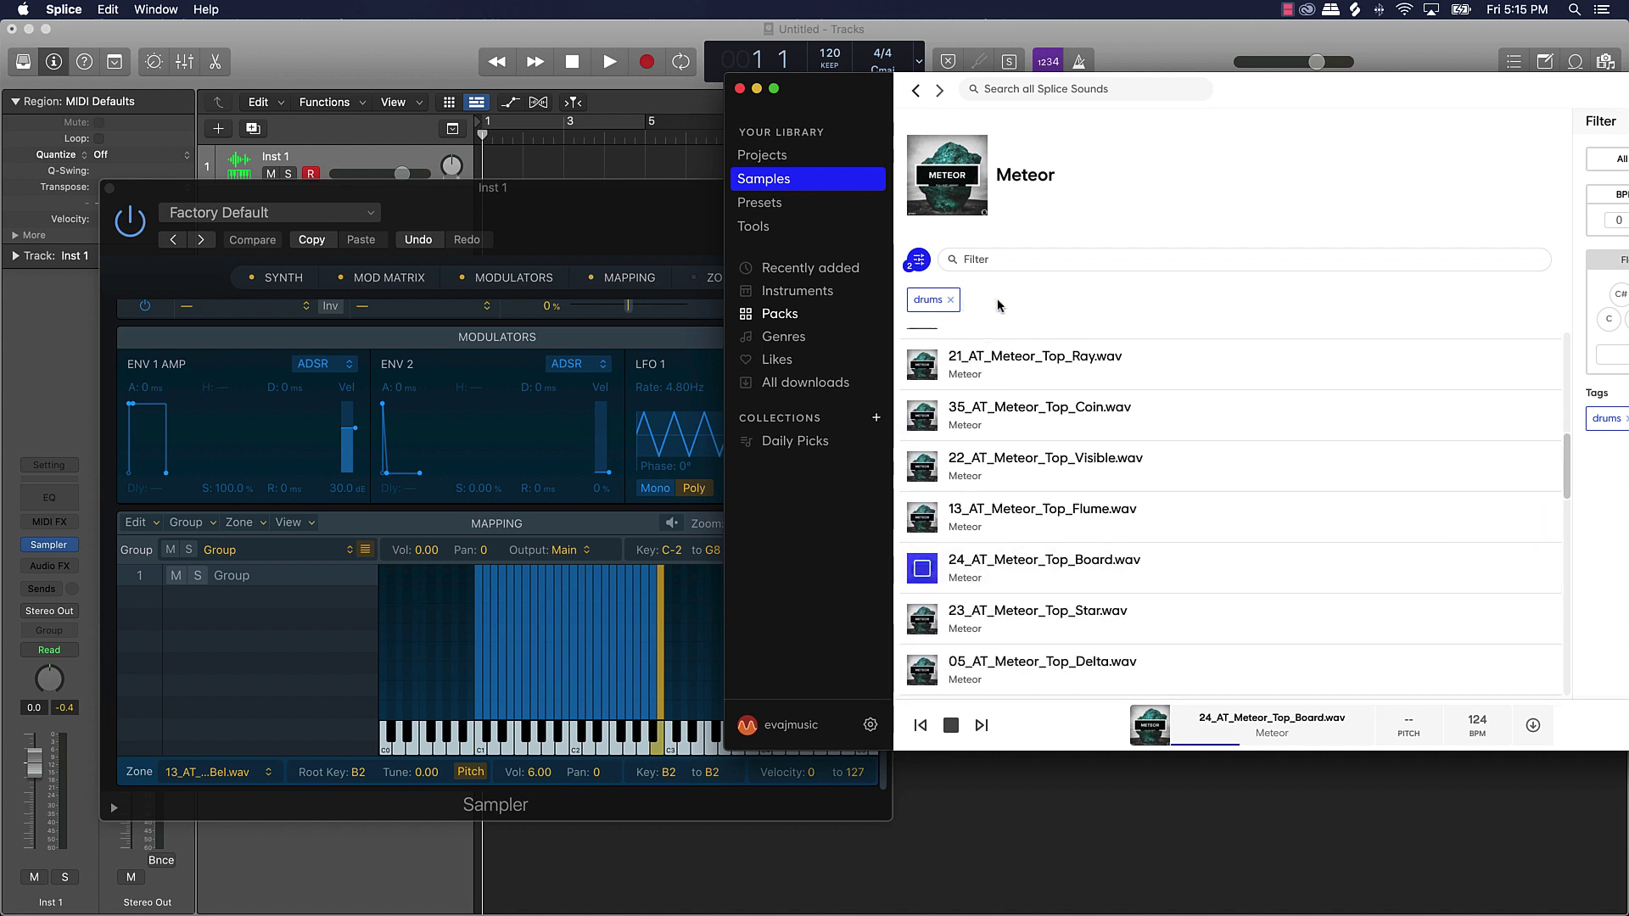
{"action": "left_click", "coordinate": [997, 301]}
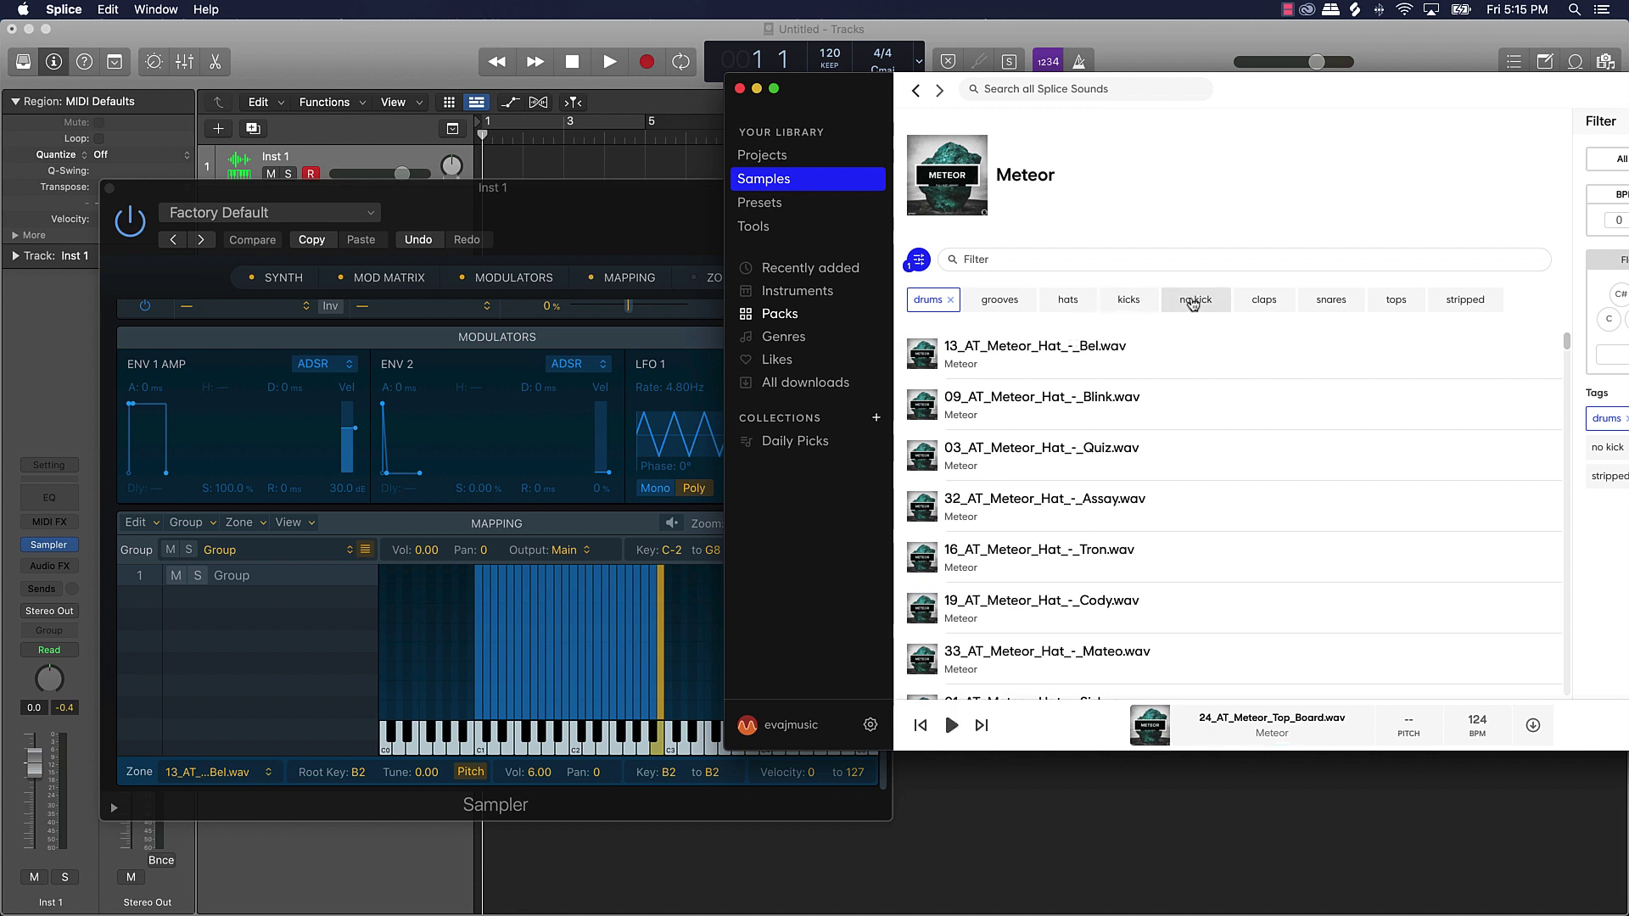
Step: Browse the drum samples under the stripped and grooves filters, previewing the Chai and Domina stripped loops, and remove both filters
{"action": "left_click", "coordinate": [1480, 301]}
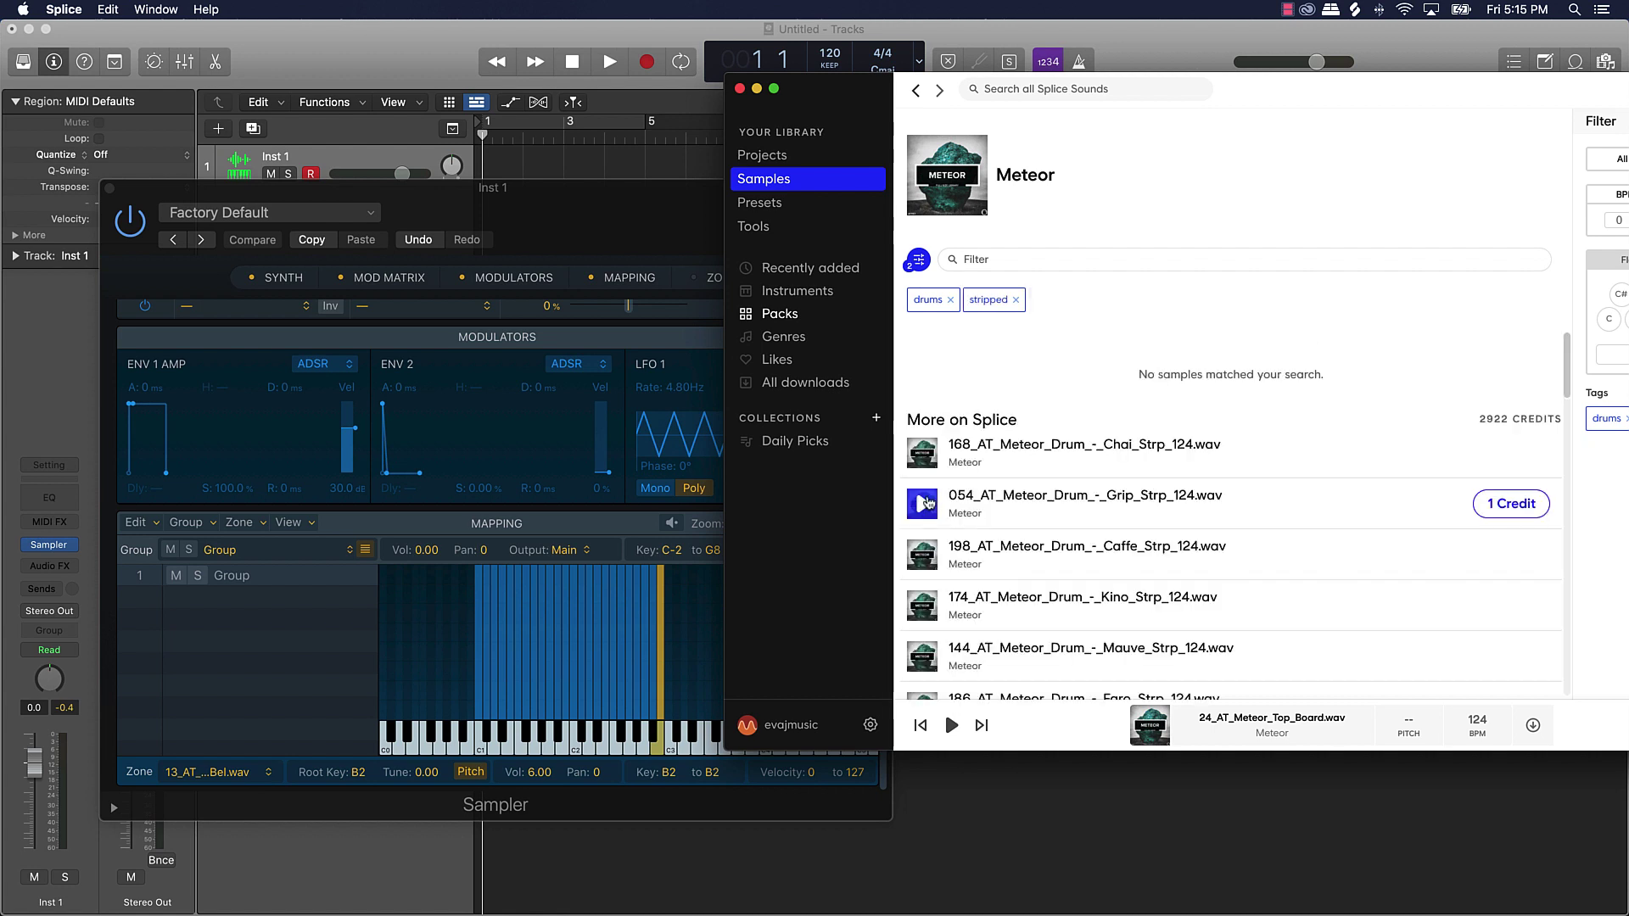
{"action": "left_click", "coordinate": [923, 454]}
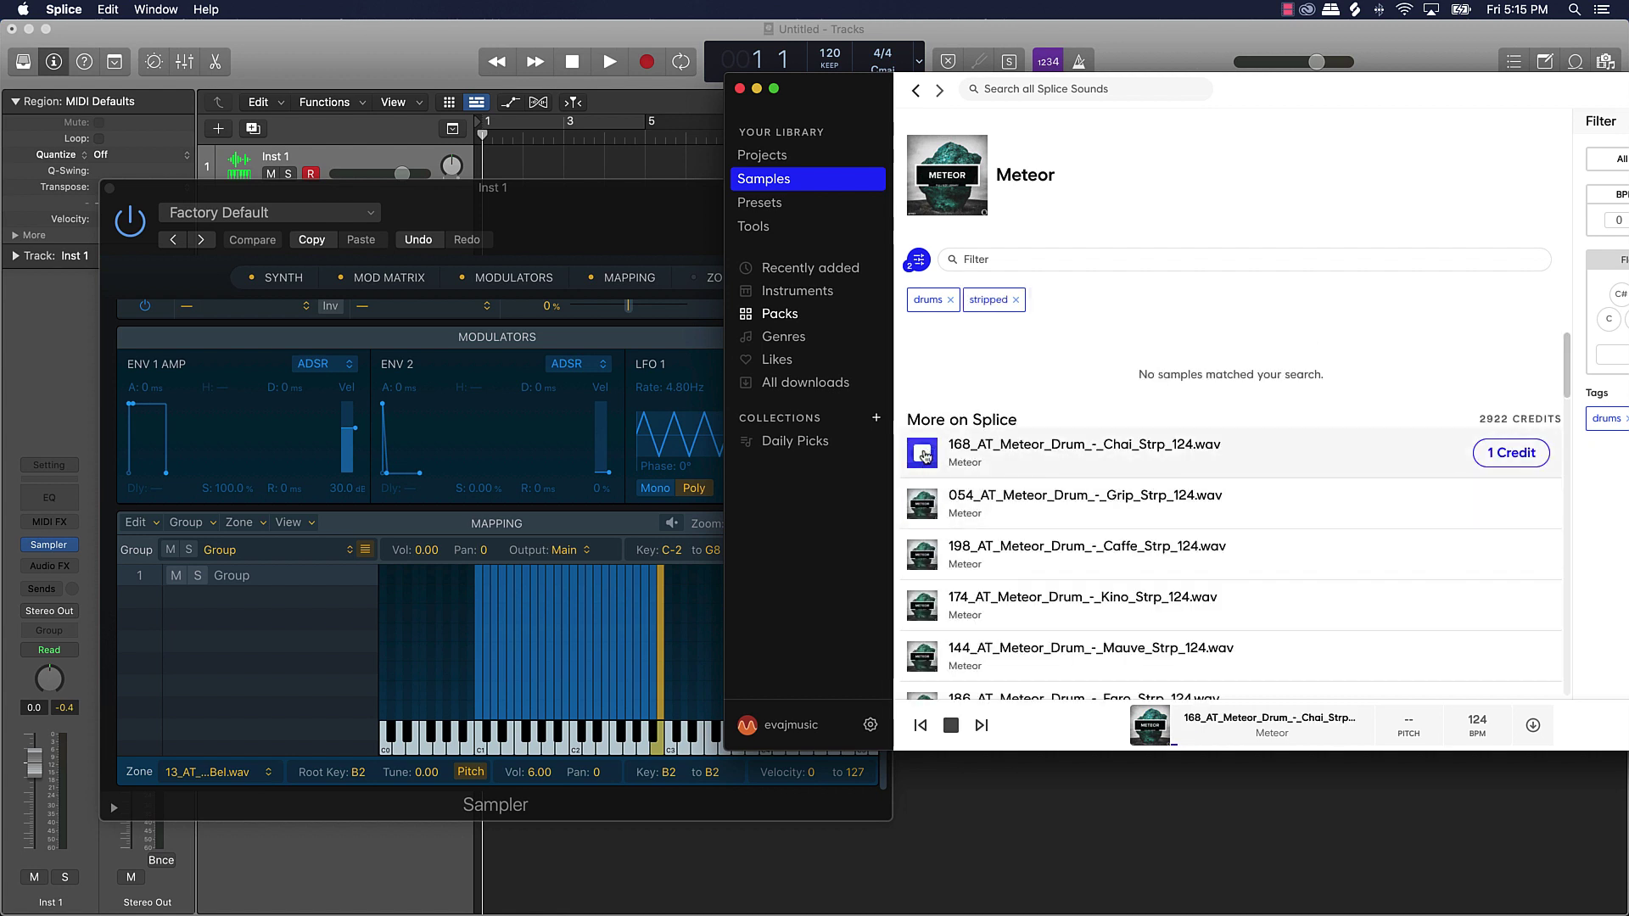
{"action": "scroll", "coordinate": [925, 509], "scroll_direction": "down", "scroll_amount": 10}
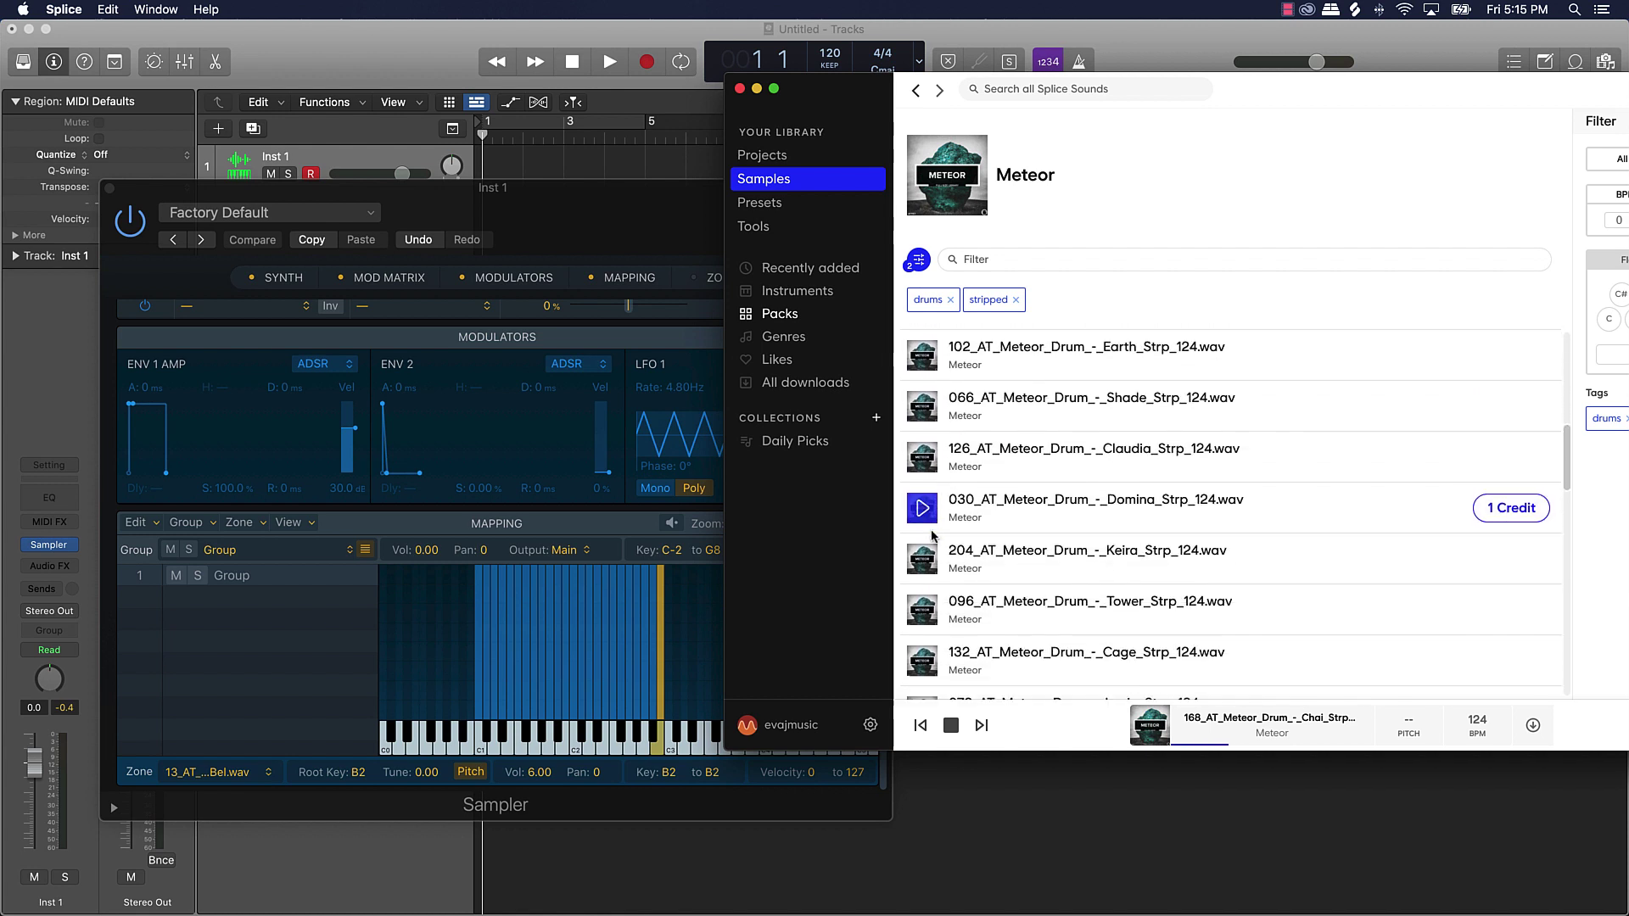
{"action": "left_click", "coordinate": [923, 496]}
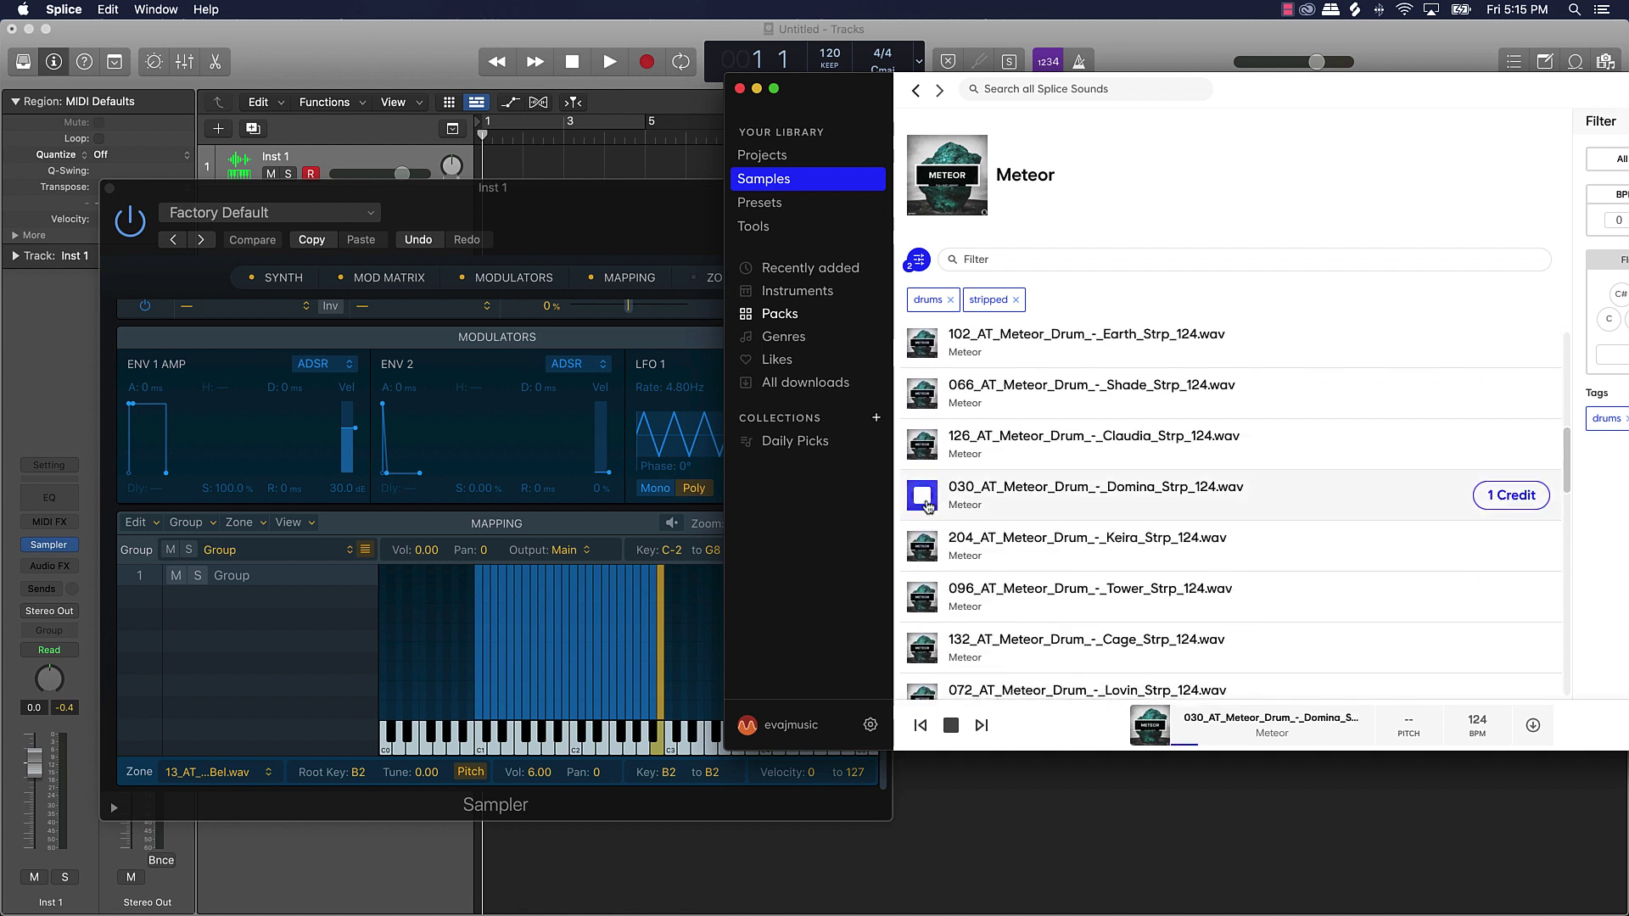
{"action": "left_click", "coordinate": [1017, 300]}
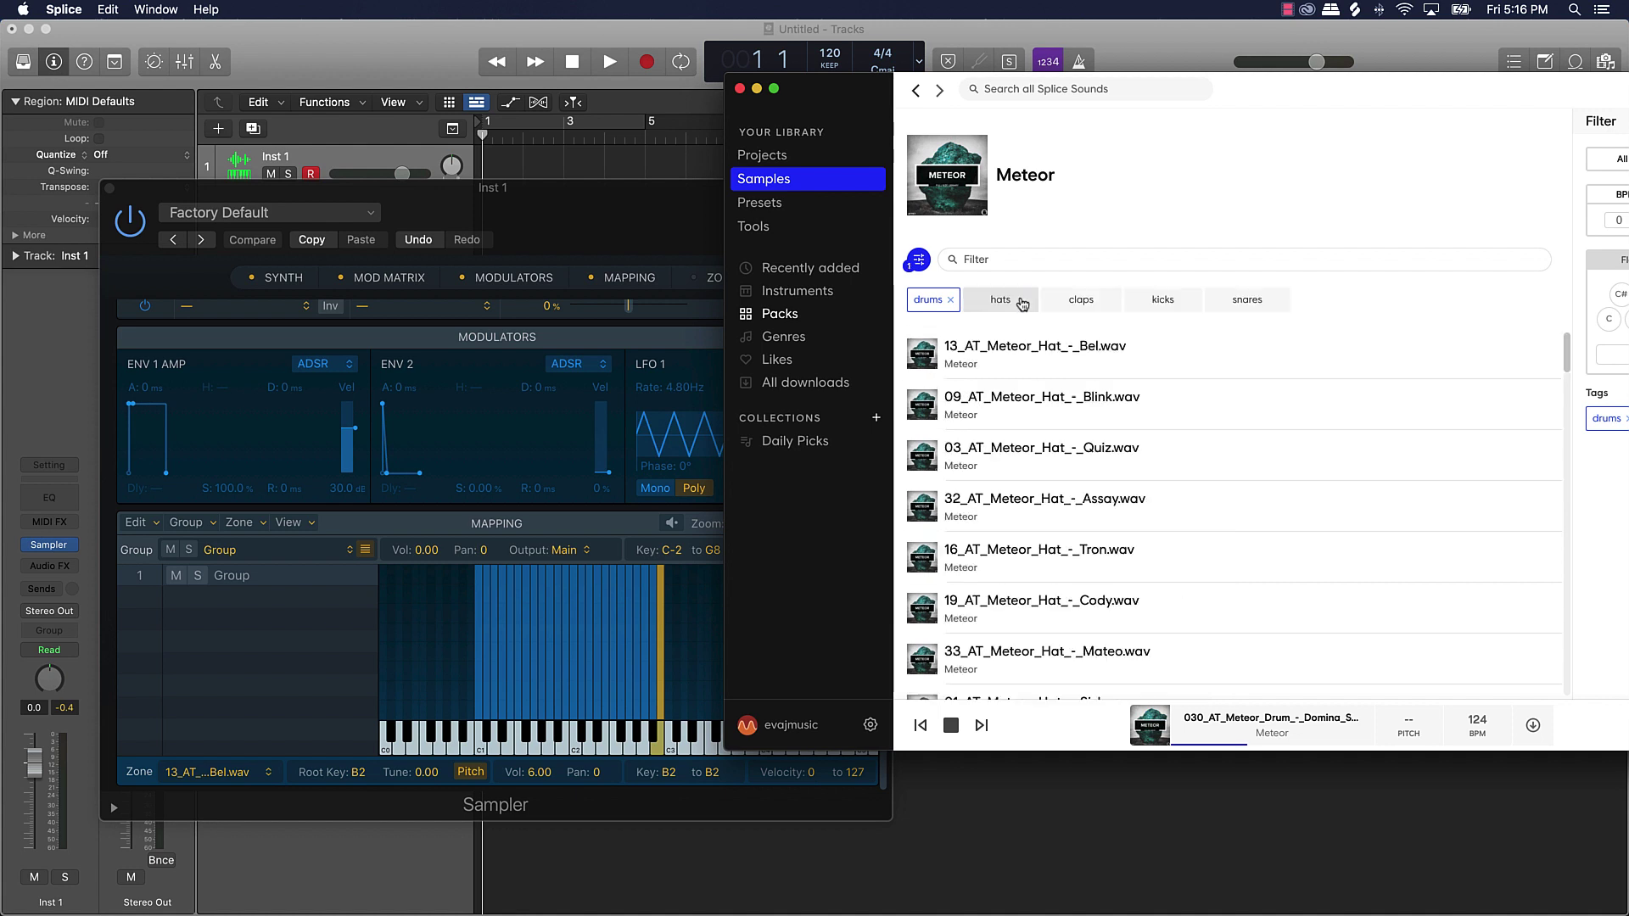
{"action": "left_click", "coordinate": [1017, 302]}
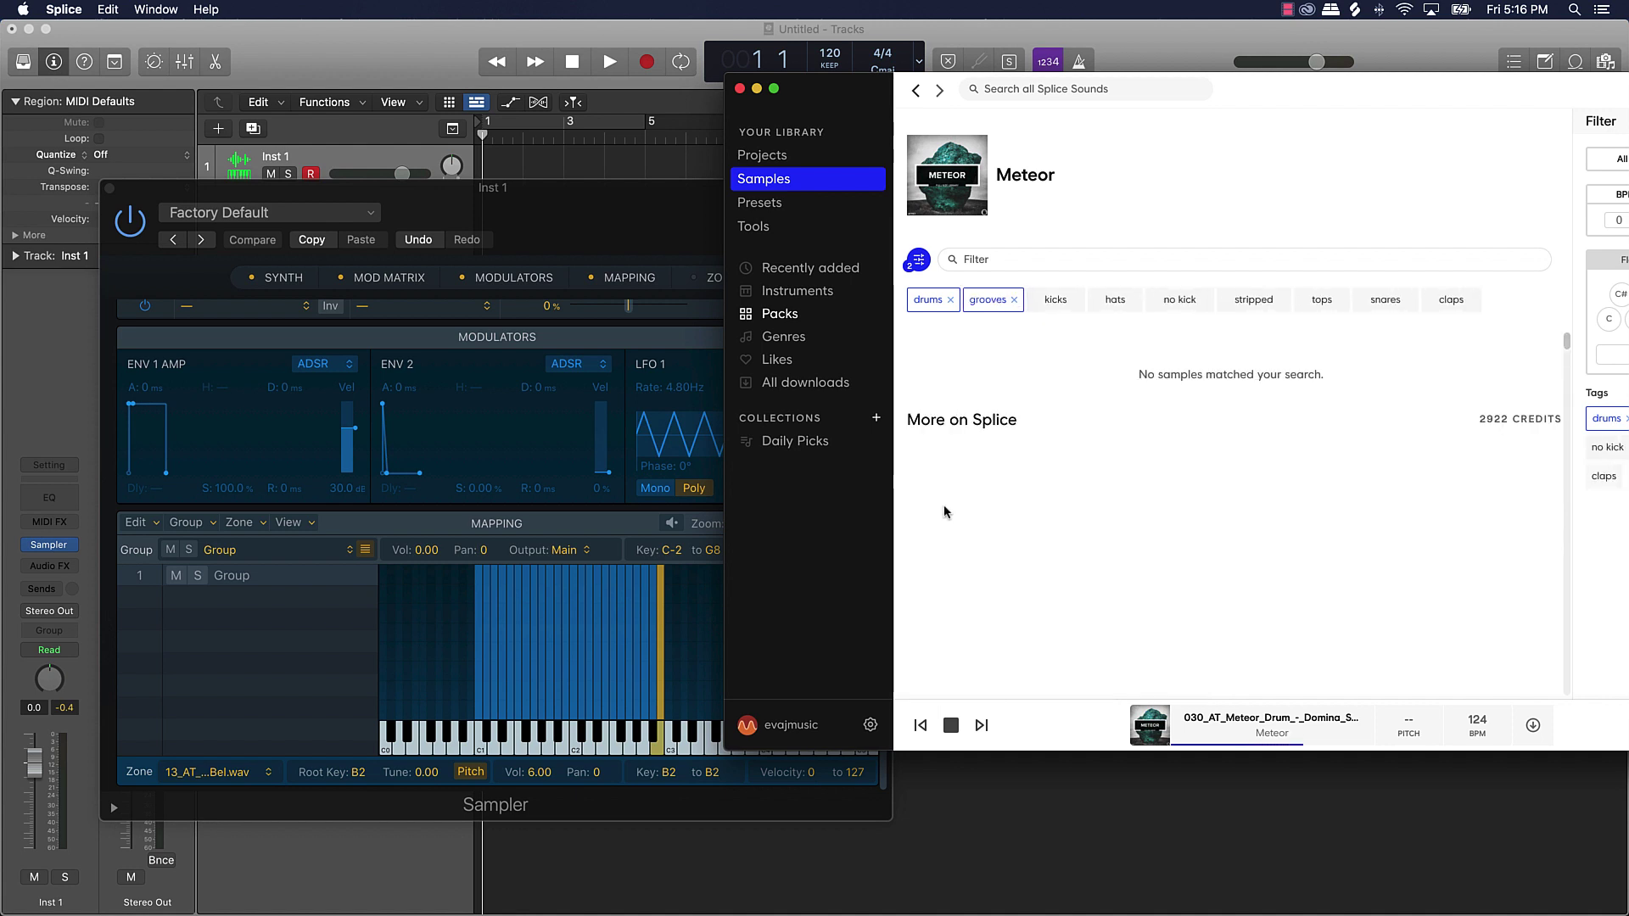
{"action": "left_click", "coordinate": [1016, 301]}
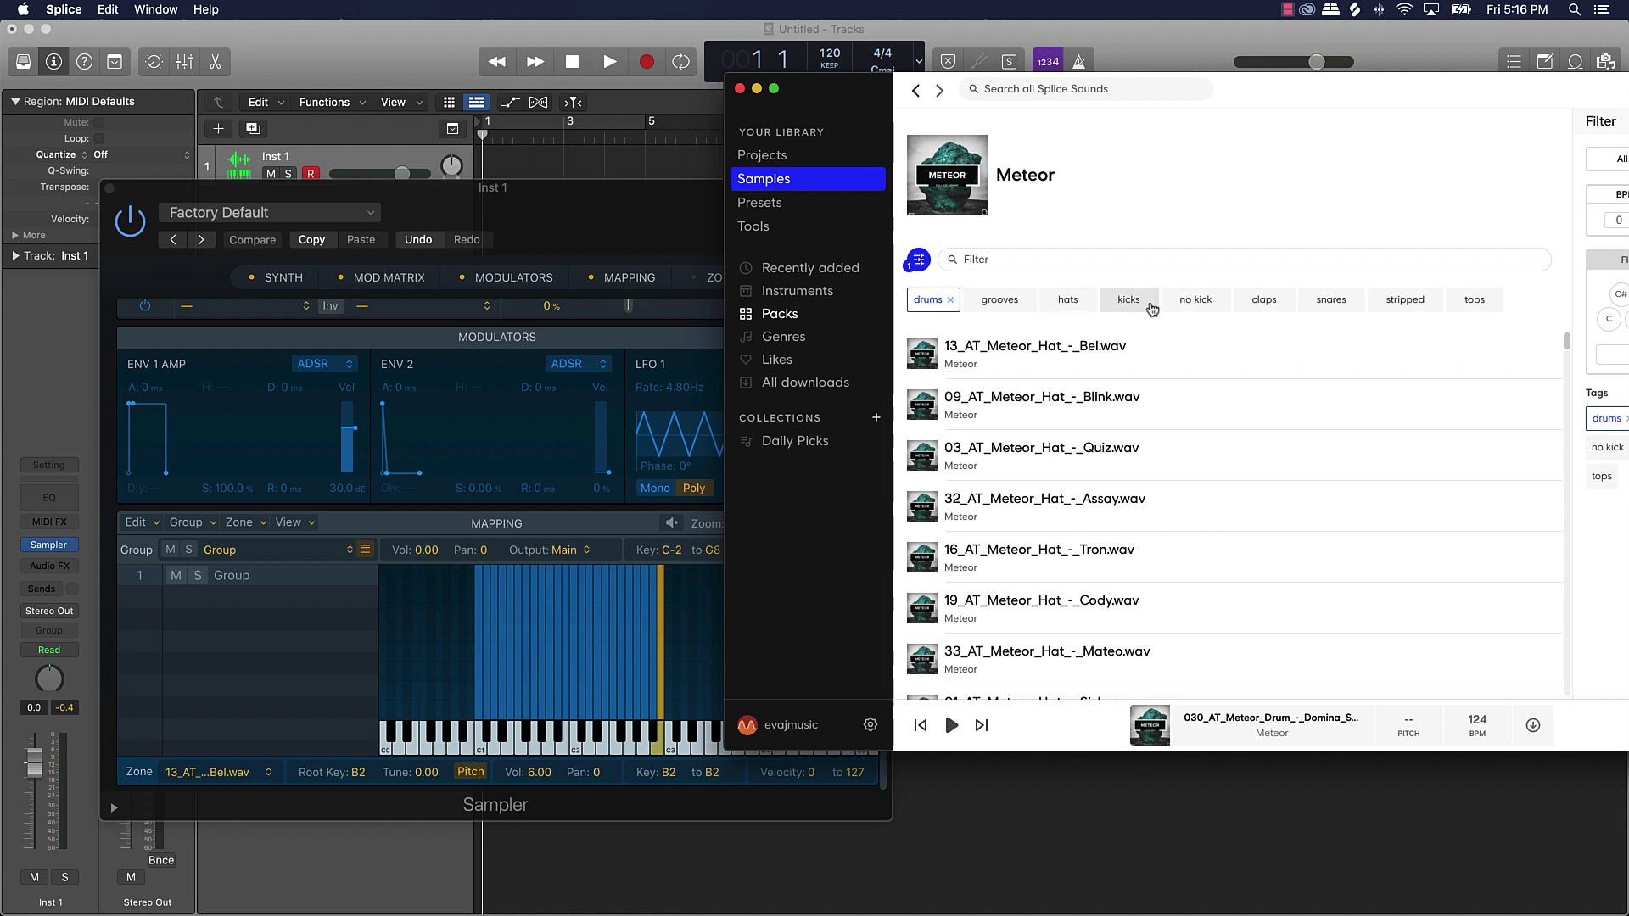
Step: Filter the Meteor drums by hats, search them for "open", and clear the search text
{"action": "left_click", "coordinate": [1073, 302]}
{"action": "left_click", "coordinate": [1051, 261]}
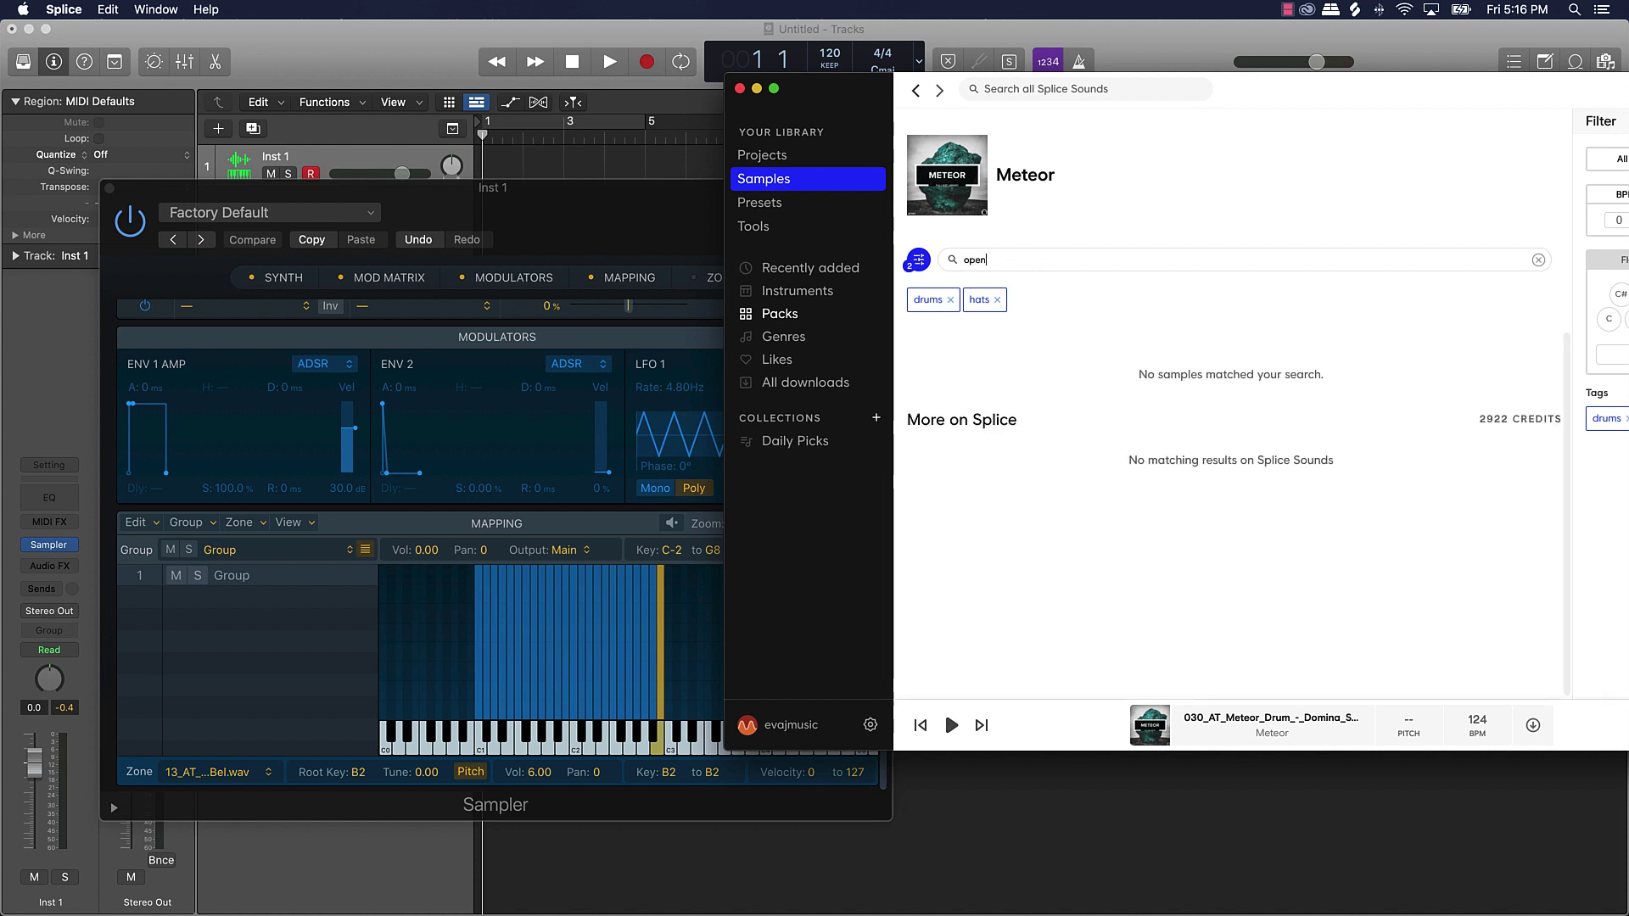
{"action": "key", "text": "BackSpace"}
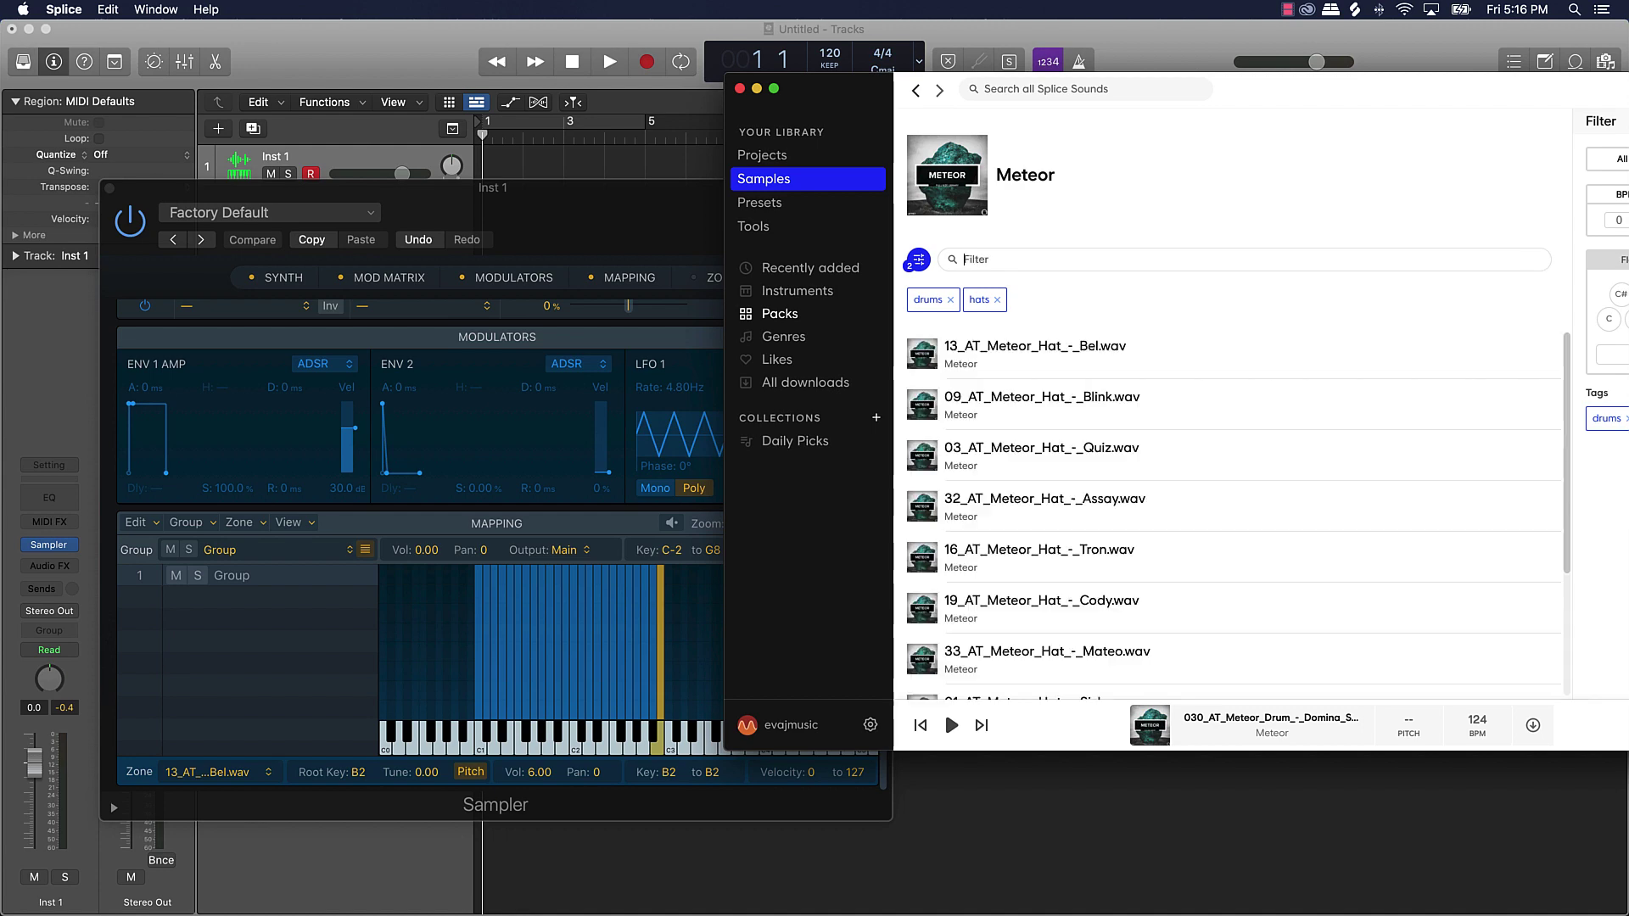
Step: Preview the hats Fuzz, Rule and Star, download 34_AT_Meteor_Hat_-_Star.wav for 1 credit, and map it to key C3 in Sampler
{"action": "scroll", "coordinate": [1069, 611], "scroll_direction": "down", "scroll_amount": 10}
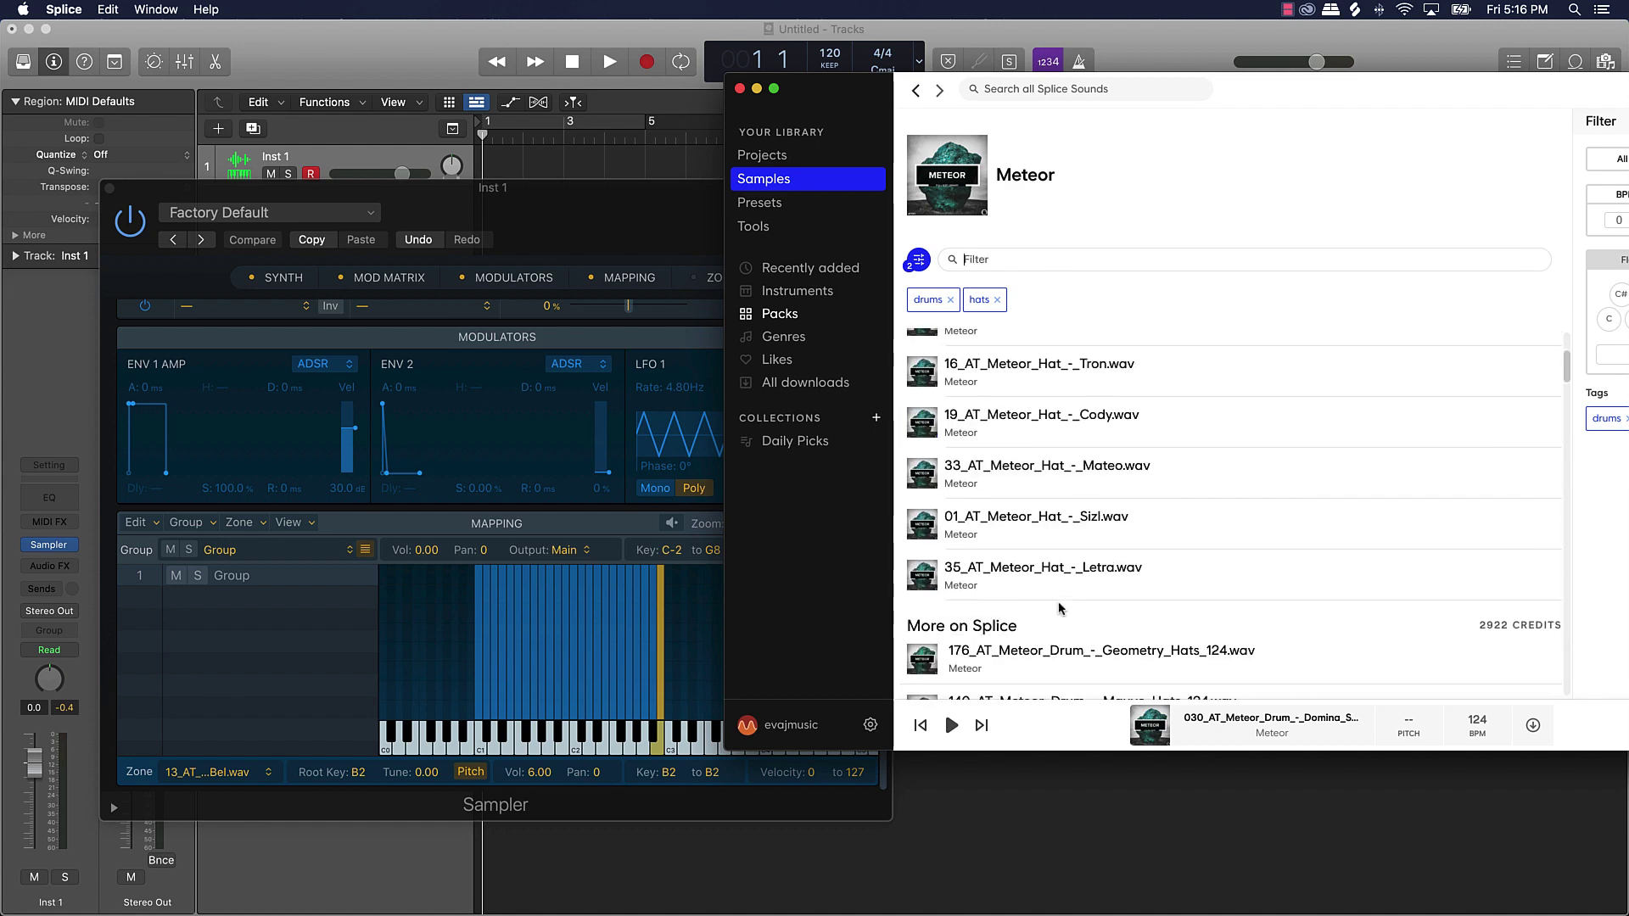
{"action": "scroll", "coordinate": [1052, 601], "scroll_direction": "down", "scroll_amount": 10}
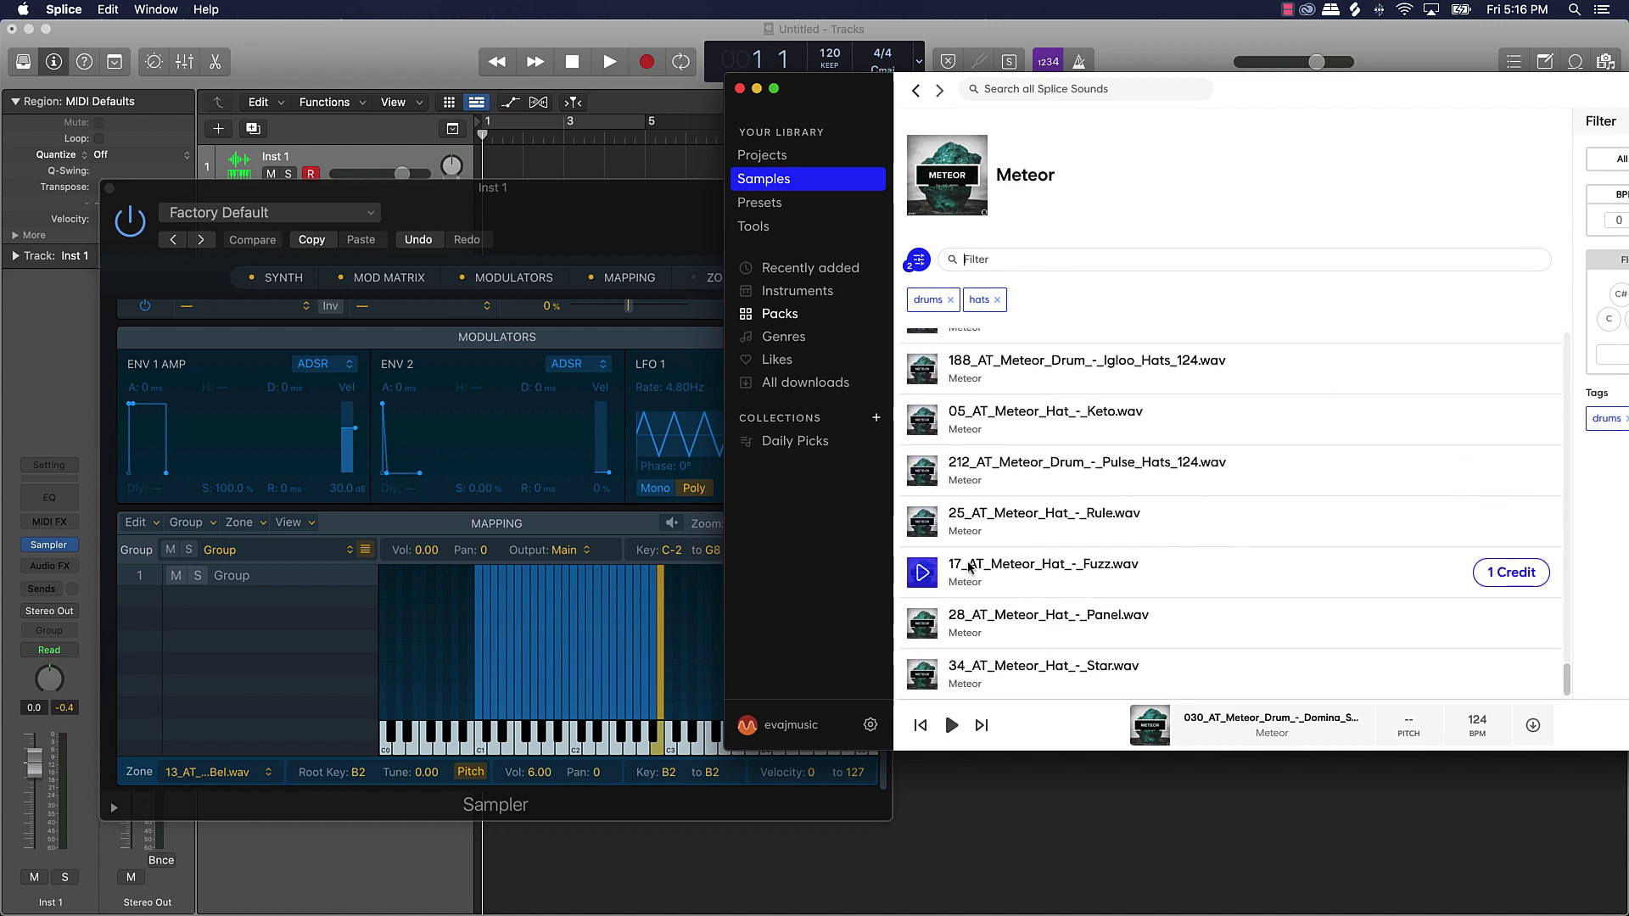
{"action": "left_click", "coordinate": [927, 575]}
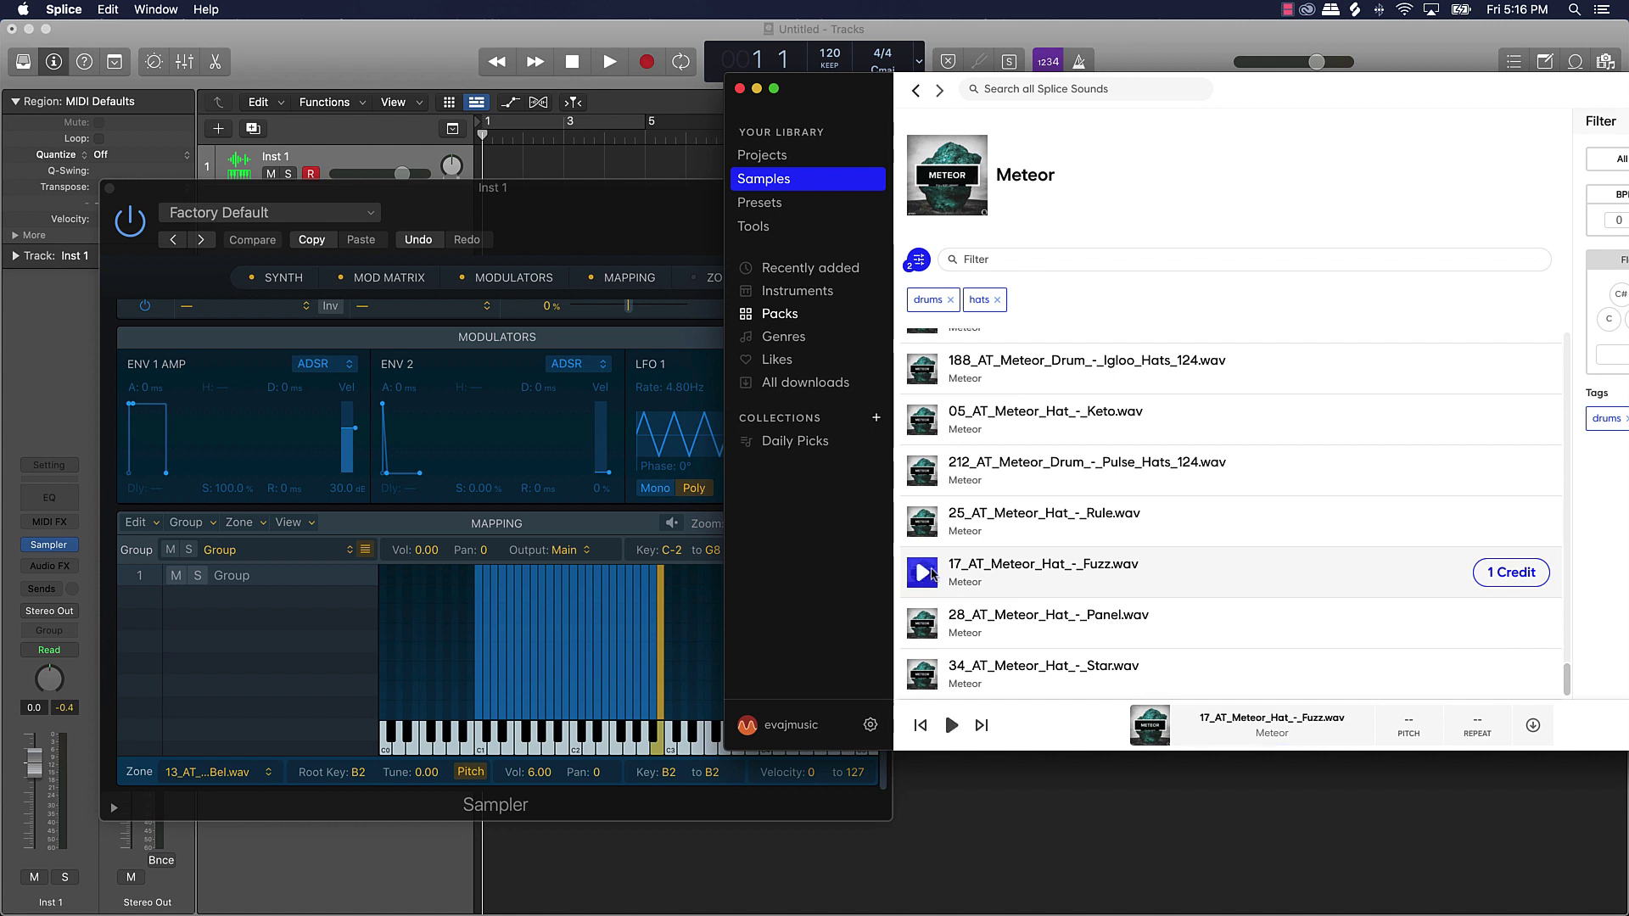
{"action": "left_click", "coordinate": [923, 526]}
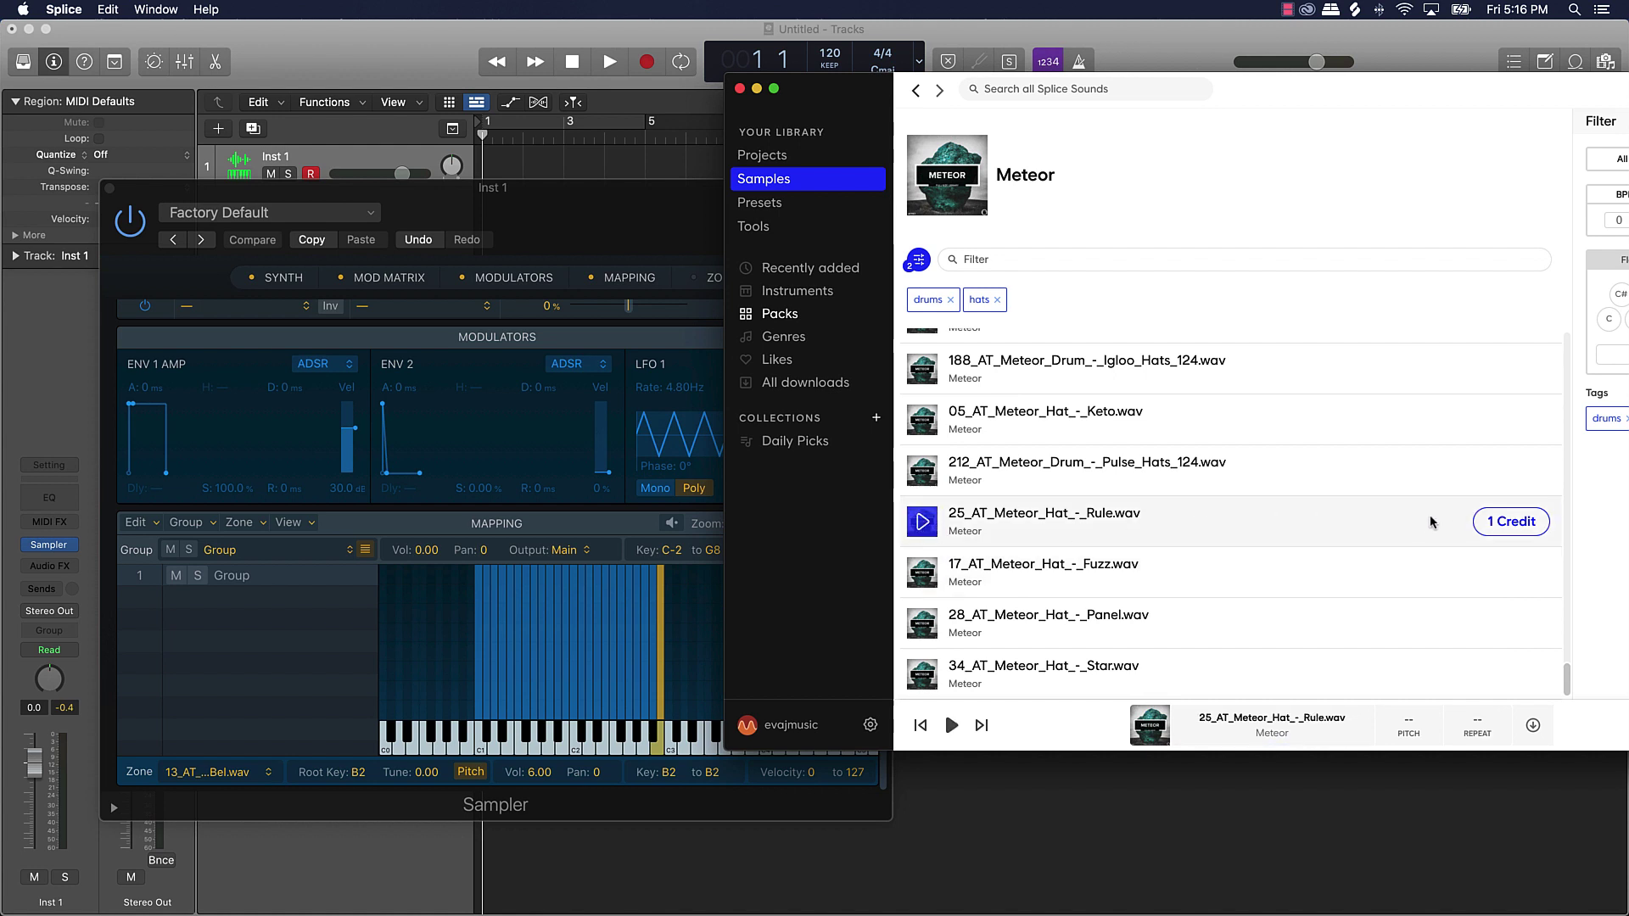
{"action": "left_click", "coordinate": [925, 677]}
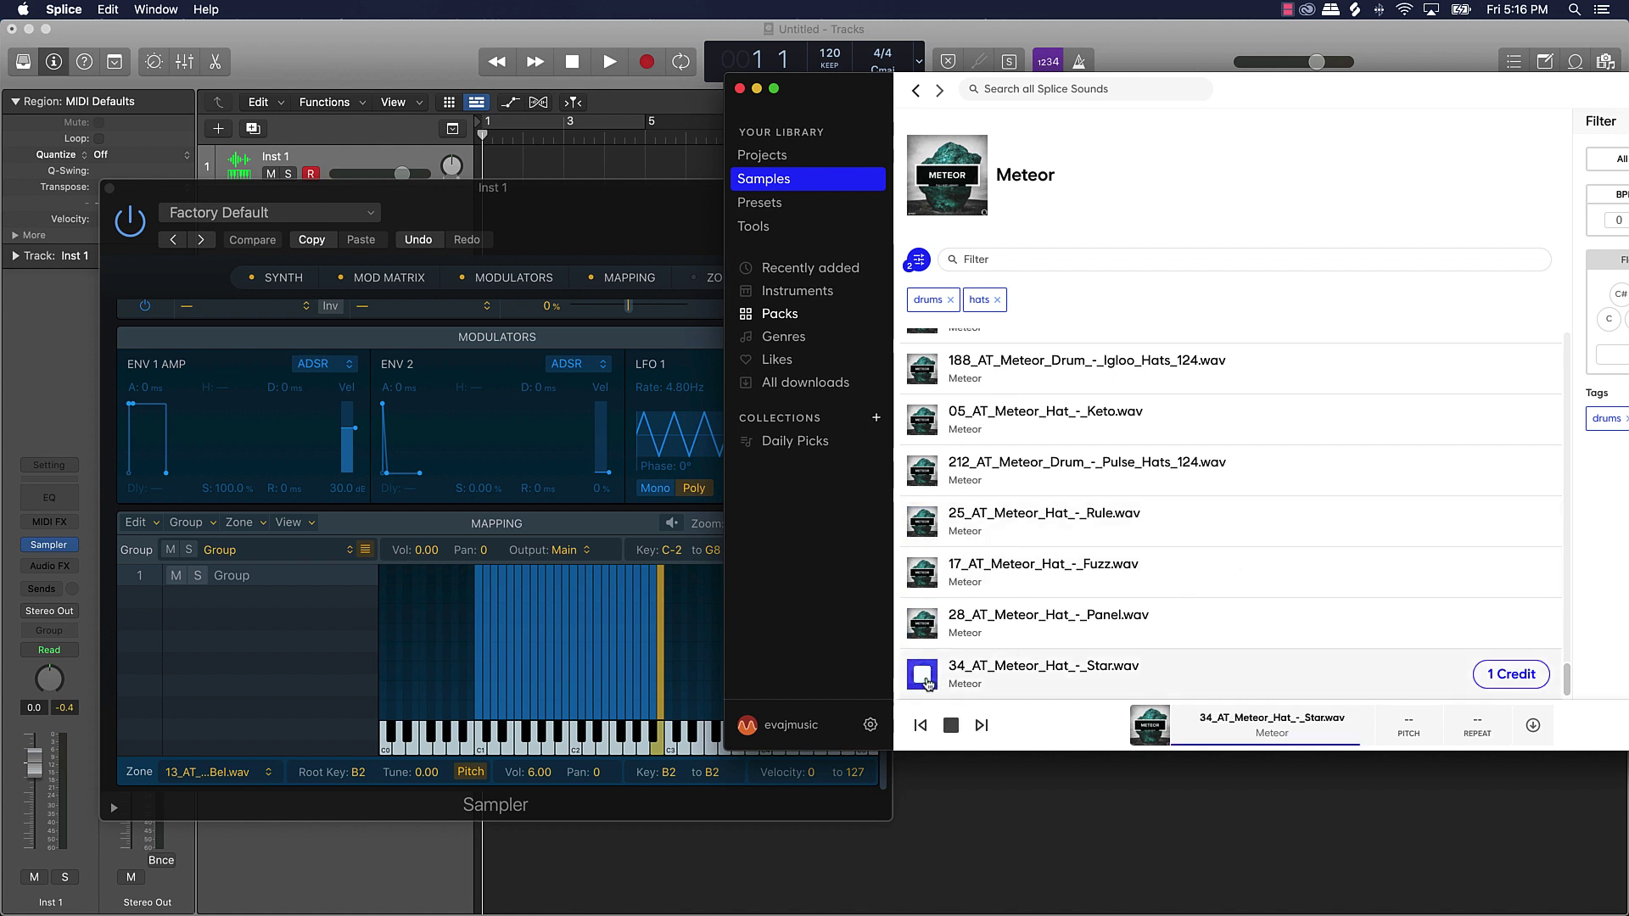
{"action": "left_click", "coordinate": [1516, 677]}
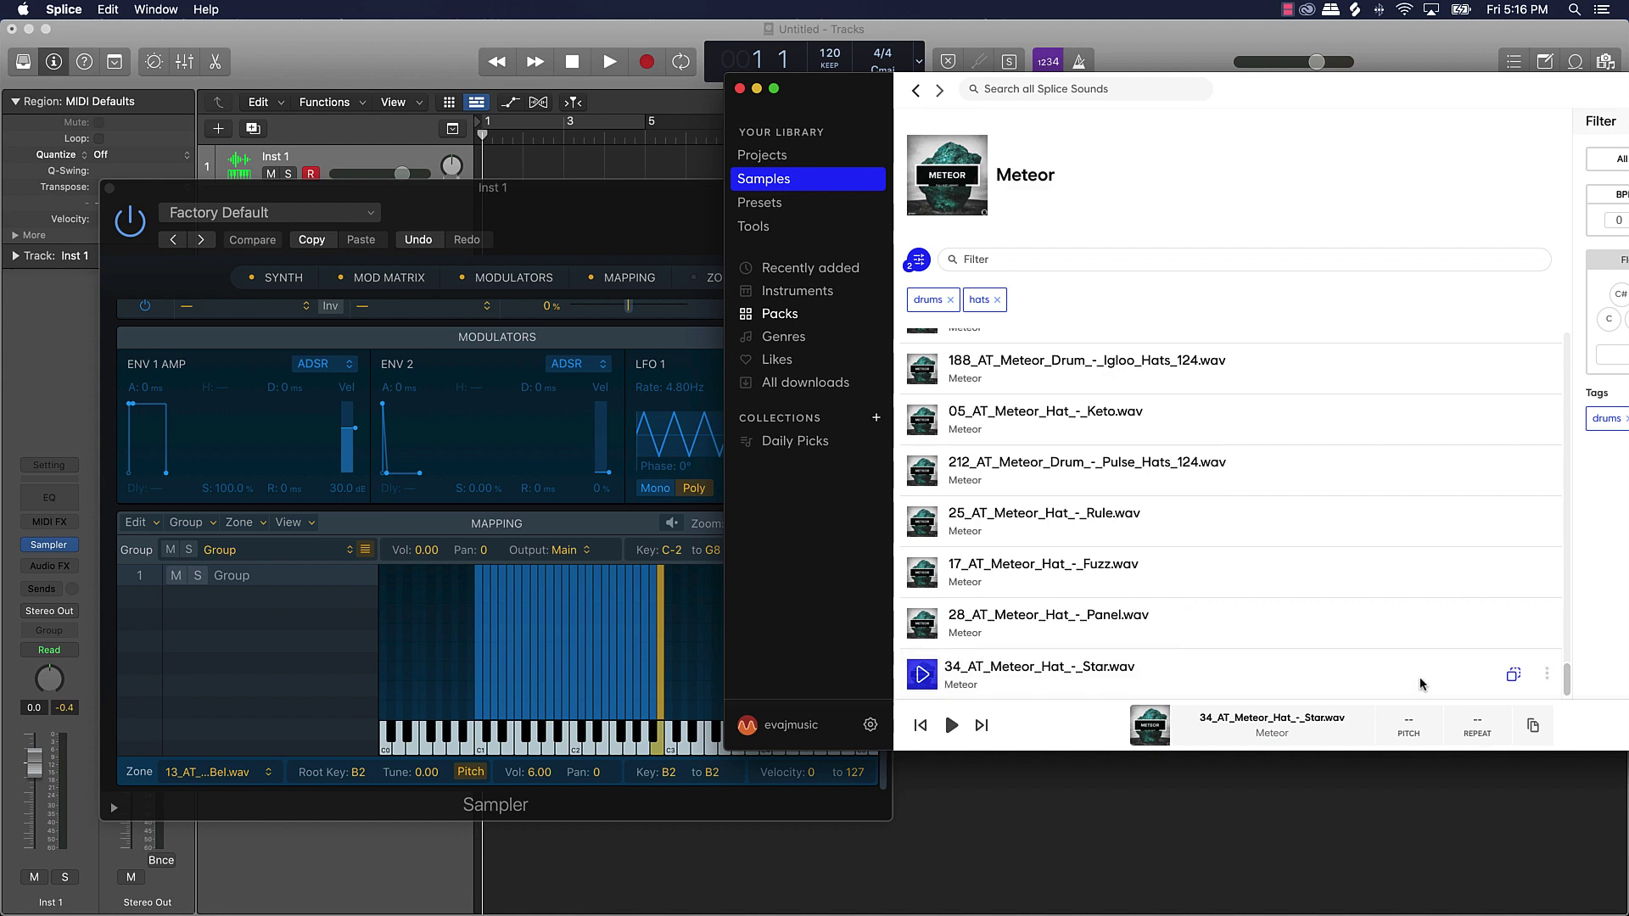
{"action": "left_click_drag", "start_coordinate": [1414, 676], "coordinate": [672, 751]}
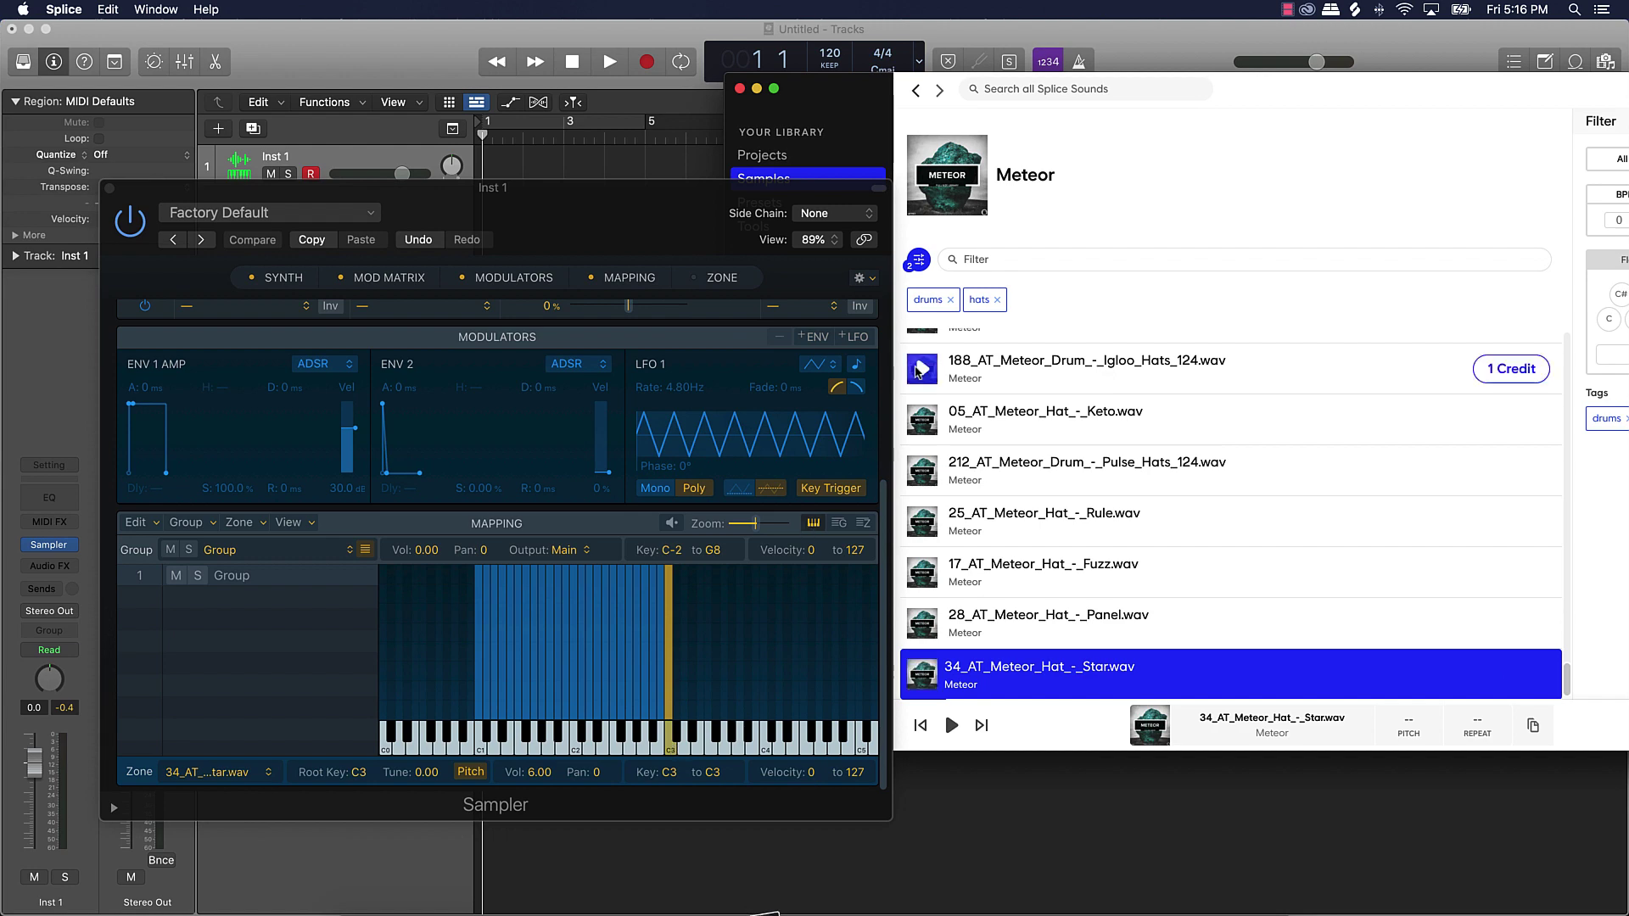
Step: Close Splice, move the Sampler window clear of the track header, and show the Zone view for the C1 kick
{"action": "left_click", "coordinate": [742, 91]}
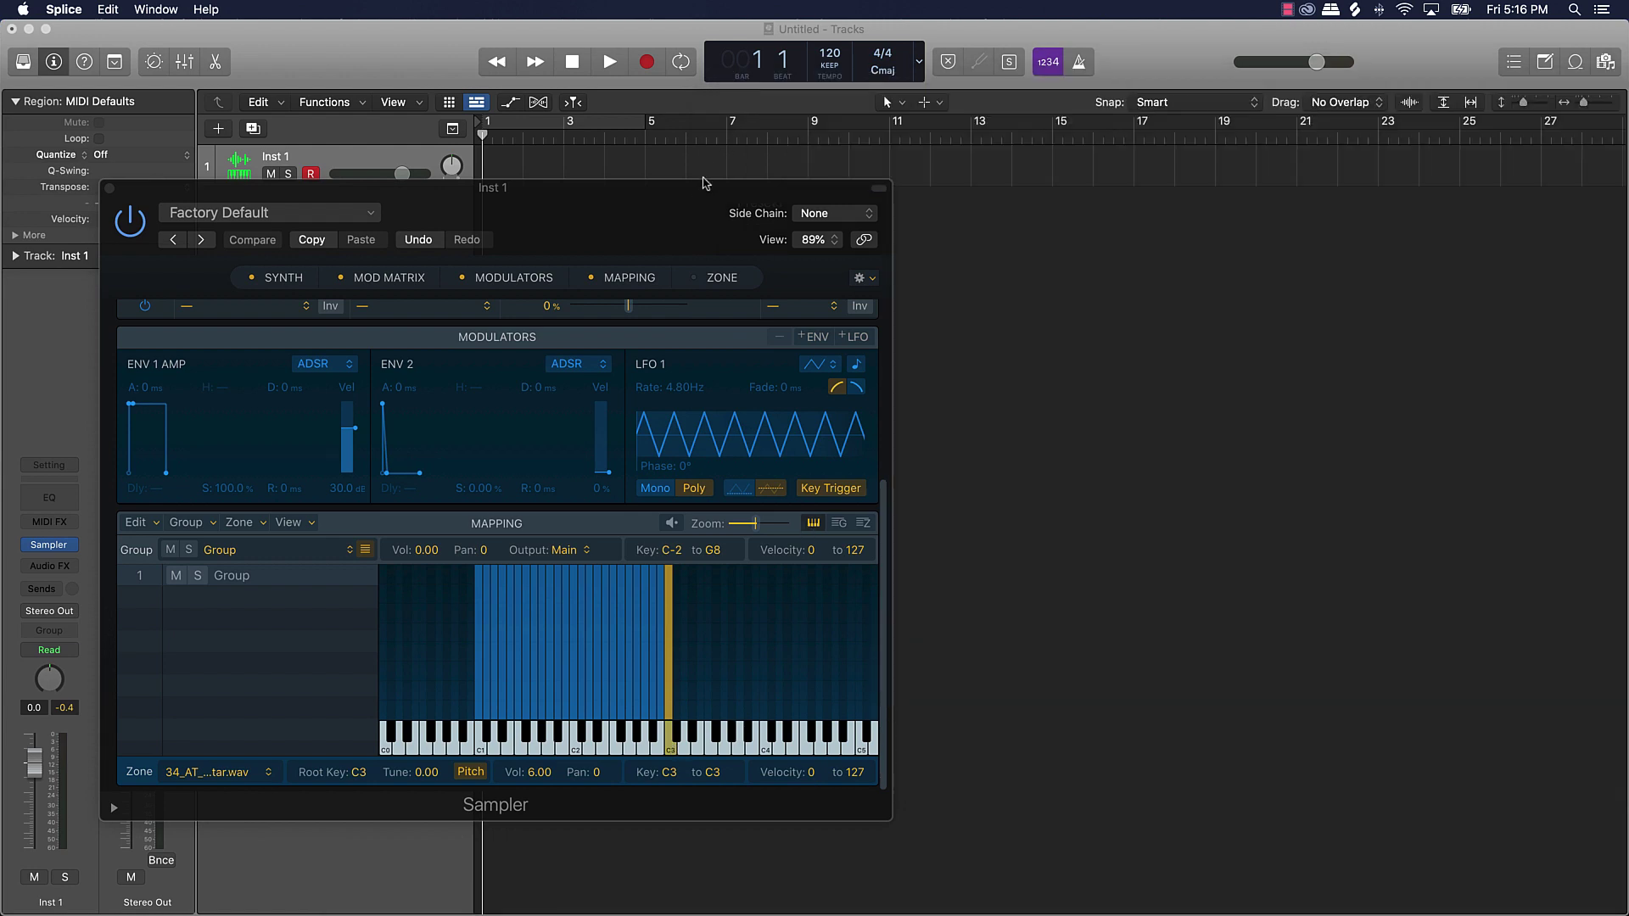
{"action": "left_click_drag", "start_coordinate": [675, 216], "coordinate": [1046, 149]}
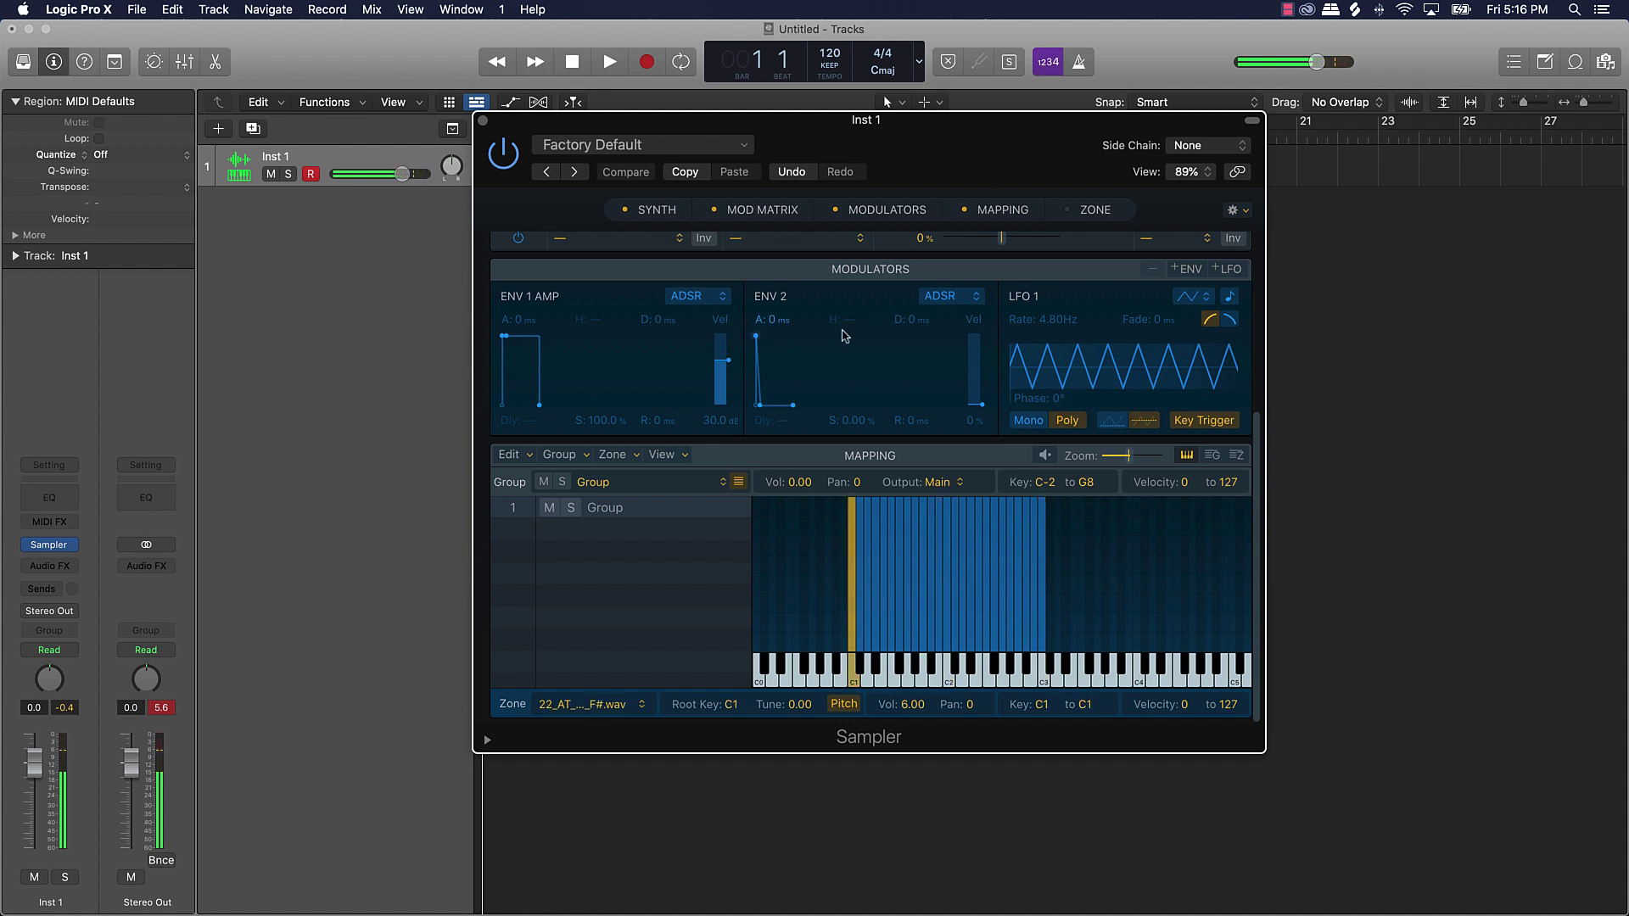
{"action": "left_click", "coordinate": [1092, 212]}
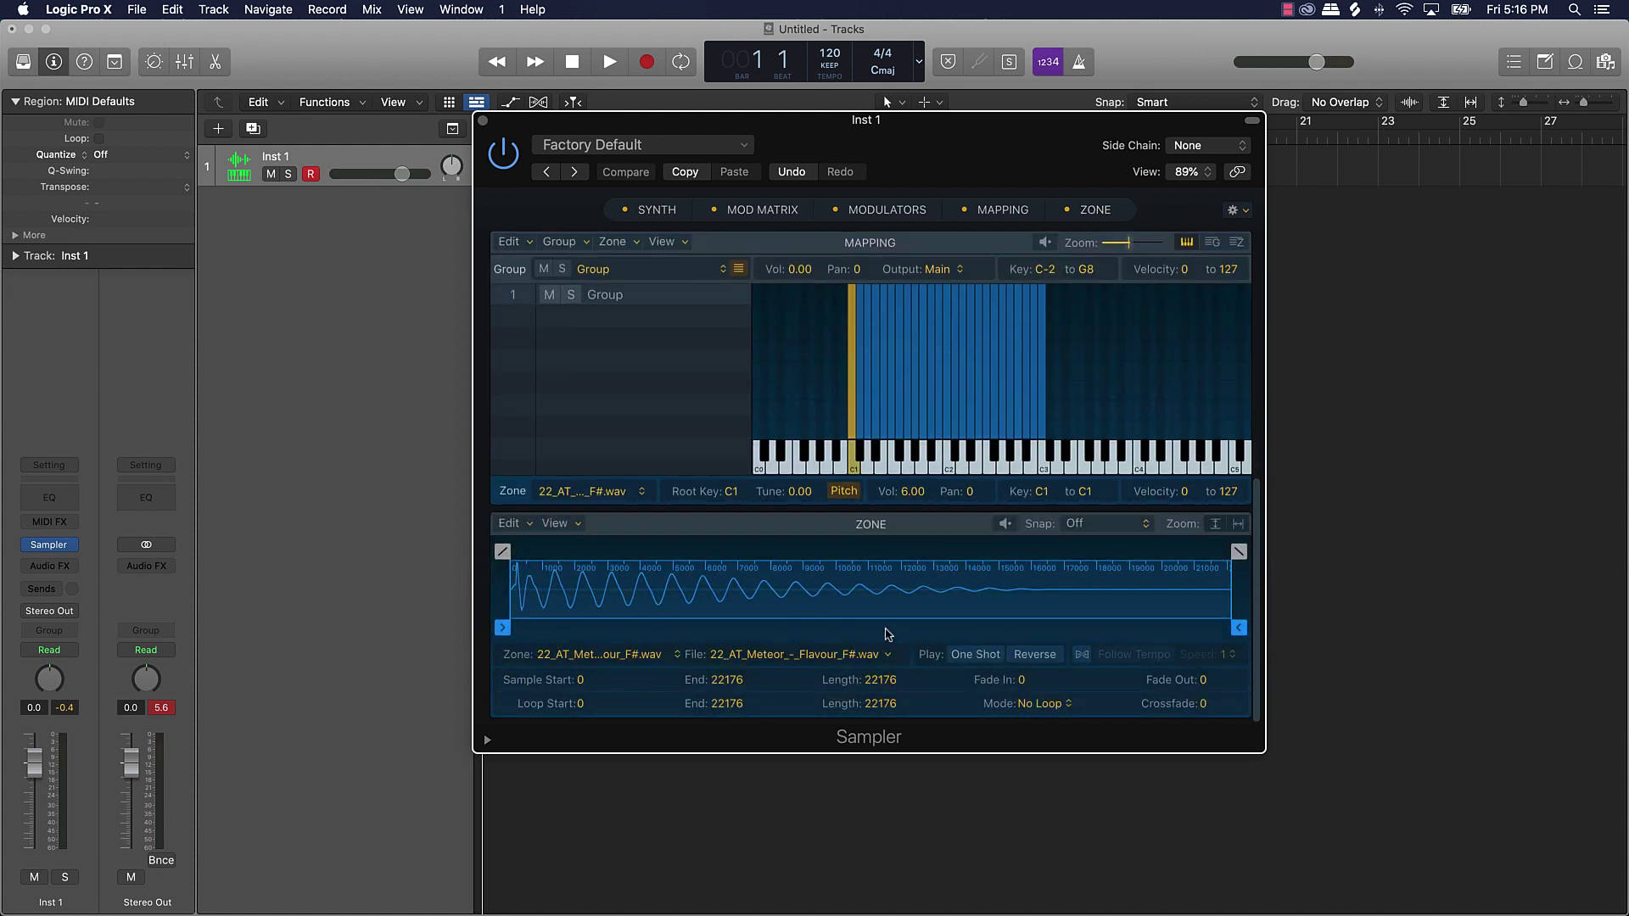
Step: Compare the C1 kick with One Shot playback on and off, and leave One Shot enabled for the C1 and C#1 zones
{"action": "left_click", "coordinate": [977, 655]}
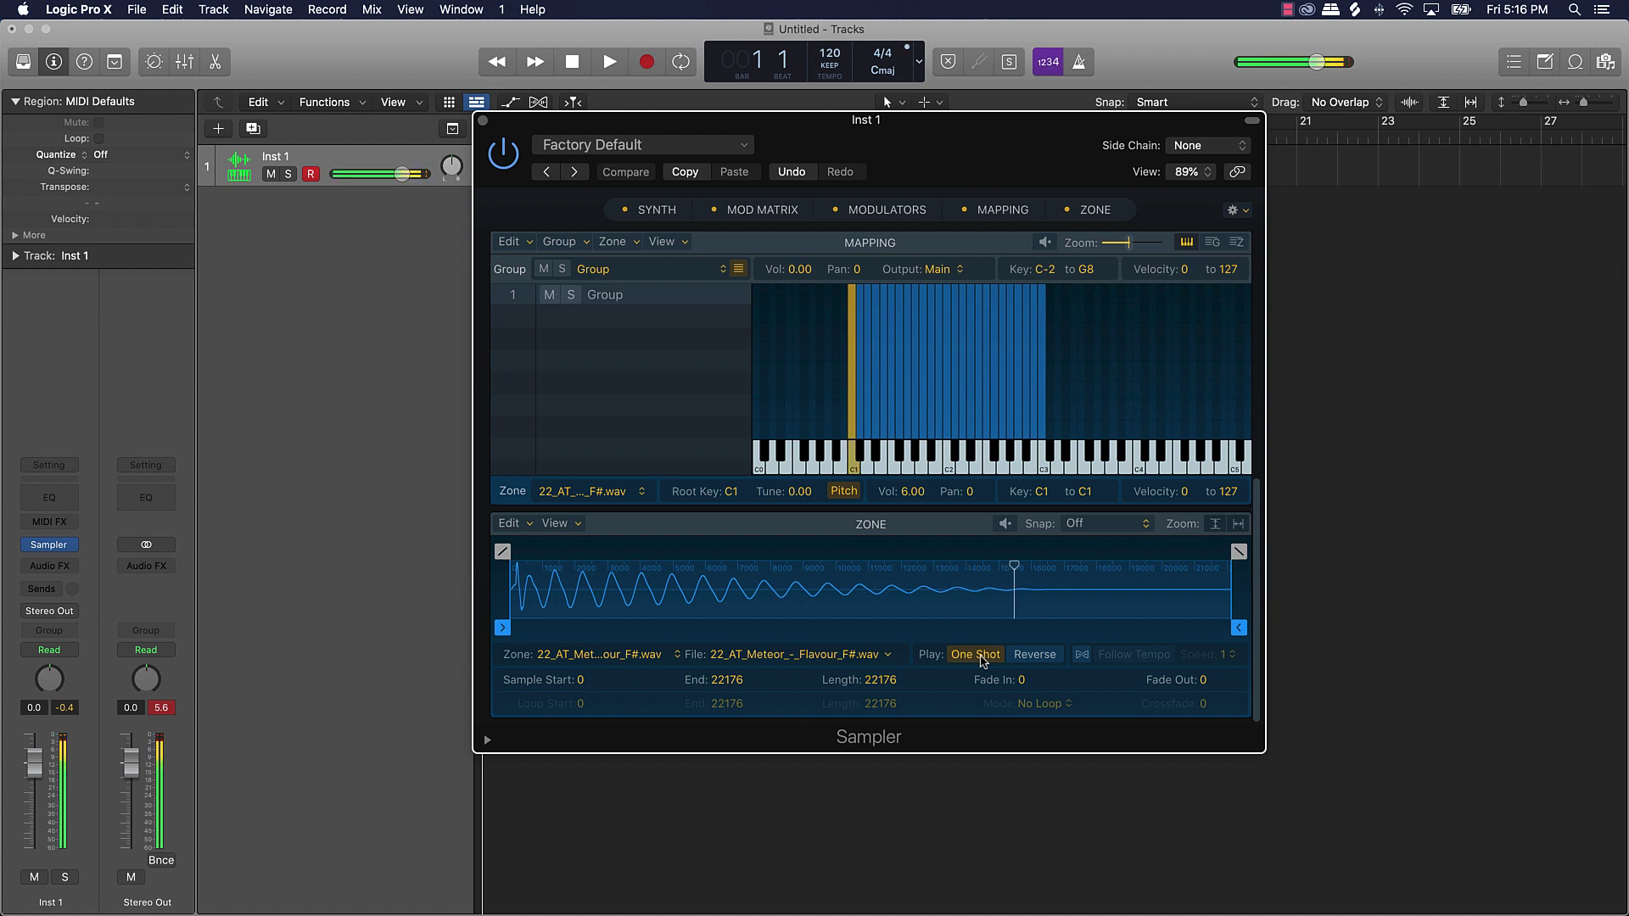
{"action": "left_click", "coordinate": [976, 654]}
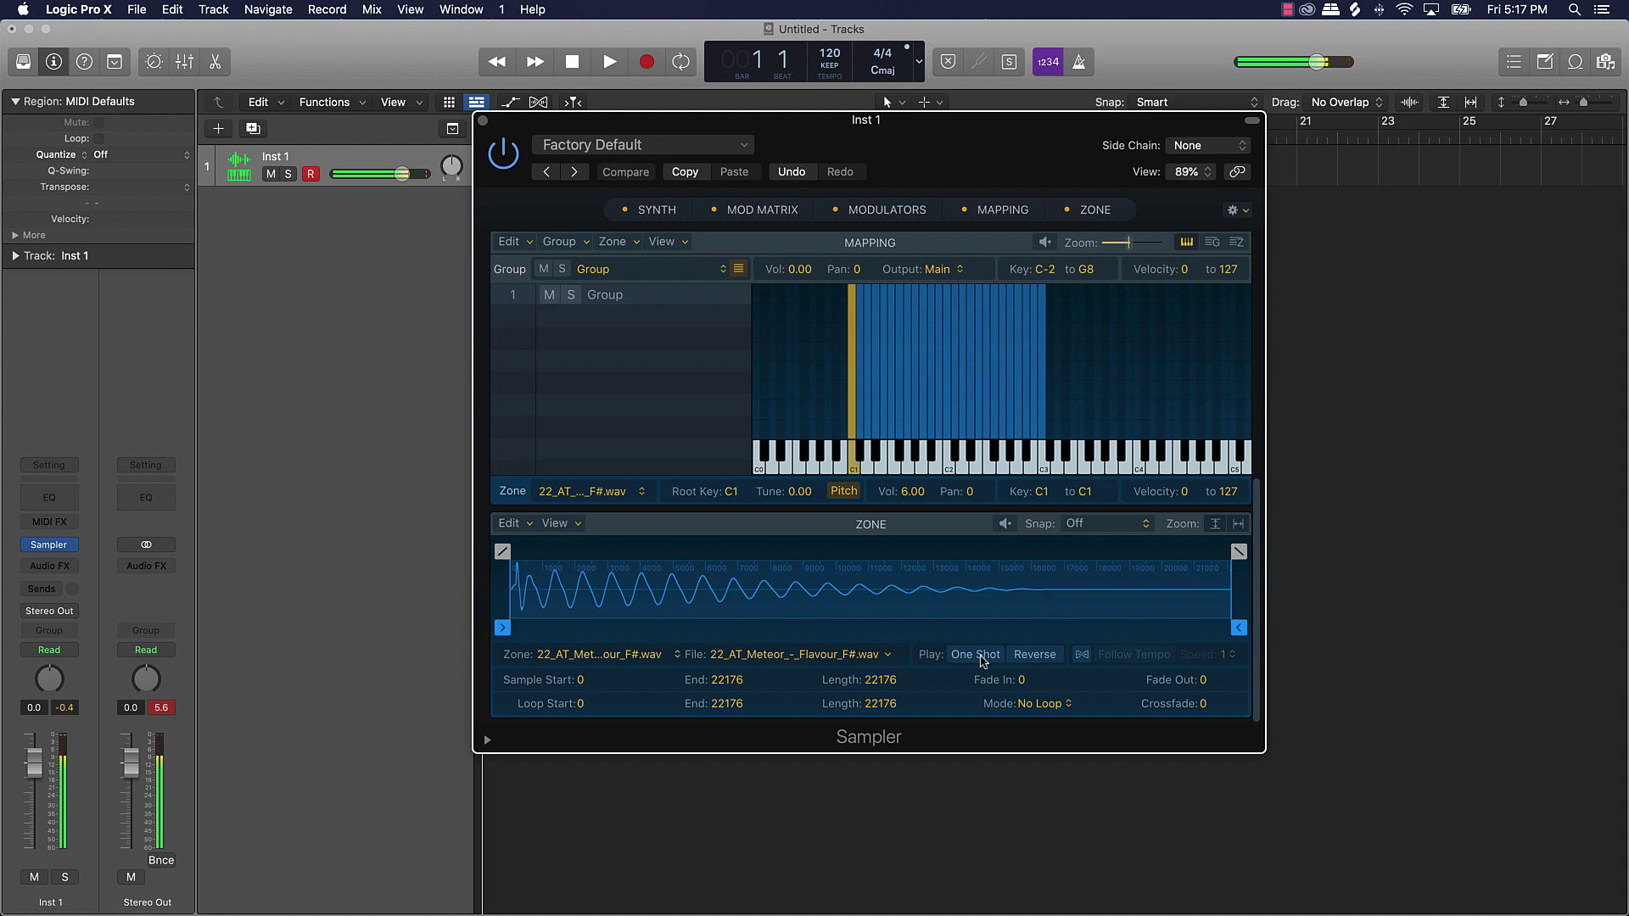
{"action": "left_click", "coordinate": [976, 655]}
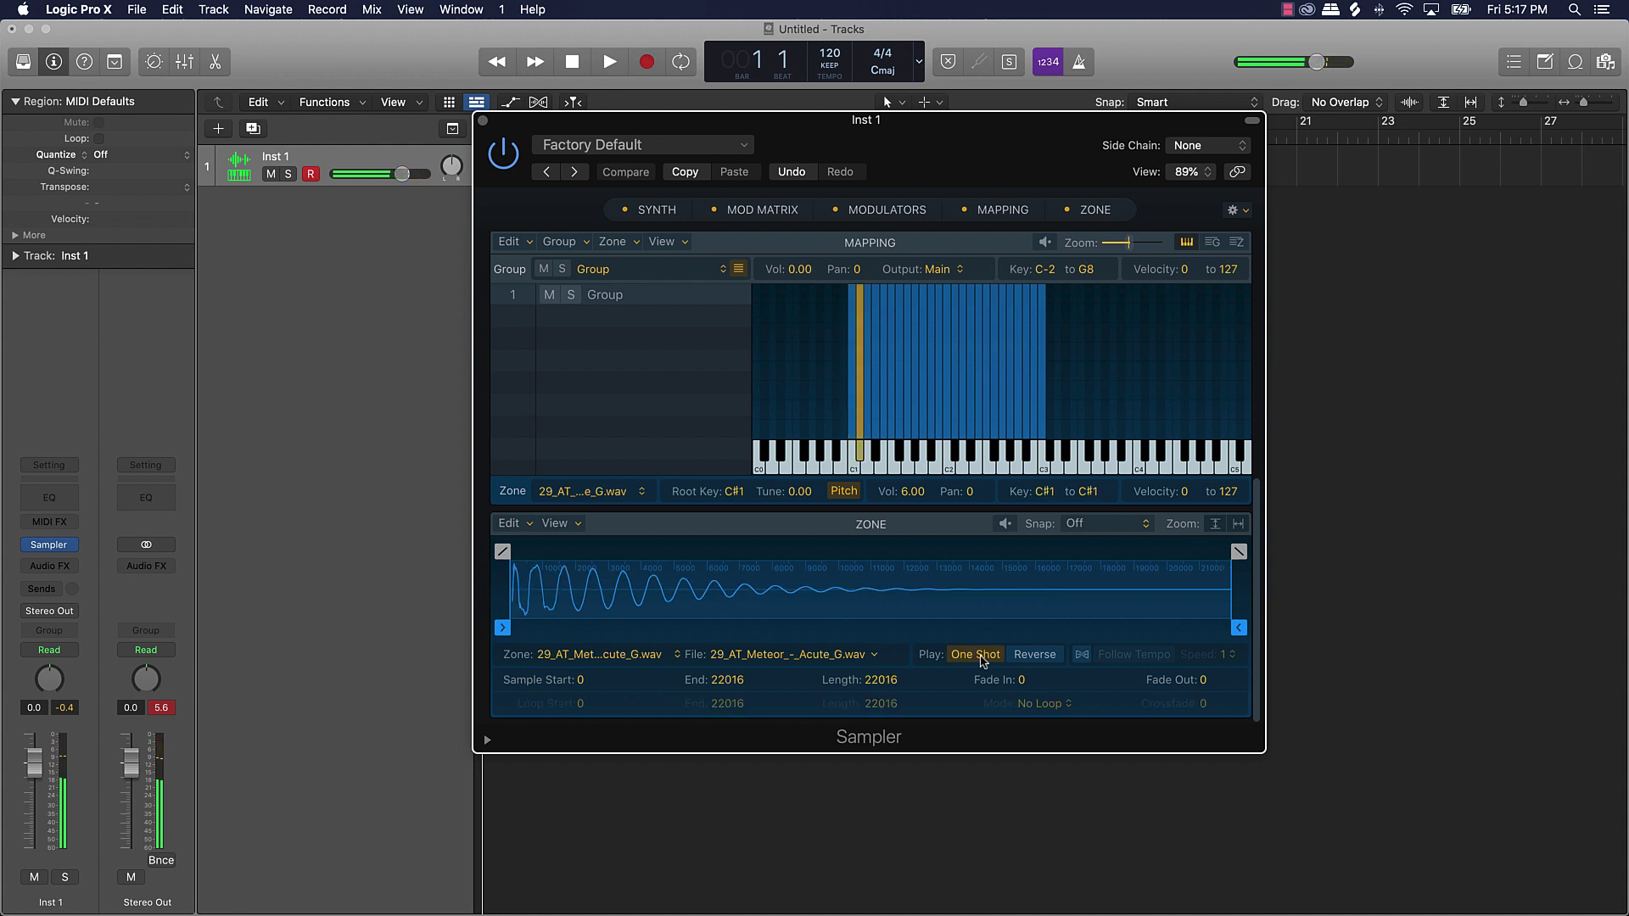
Step: Enable One Shot playback for the sample zones from D1 to F1
{"action": "left_click", "coordinate": [978, 655]}
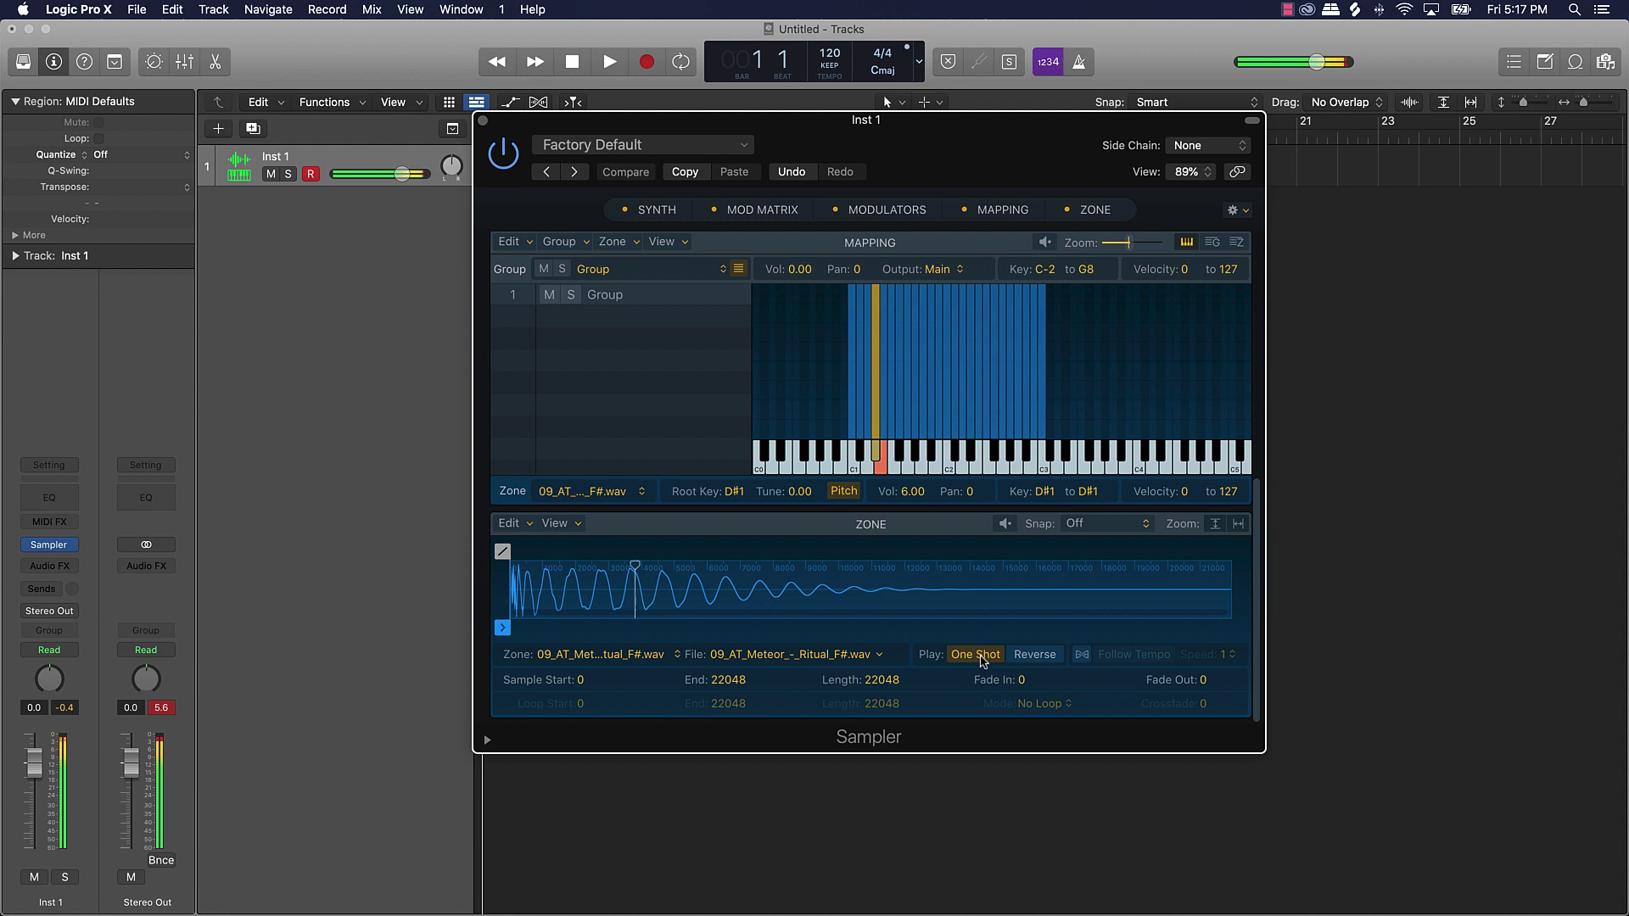
{"action": "key", "text": "Right"}
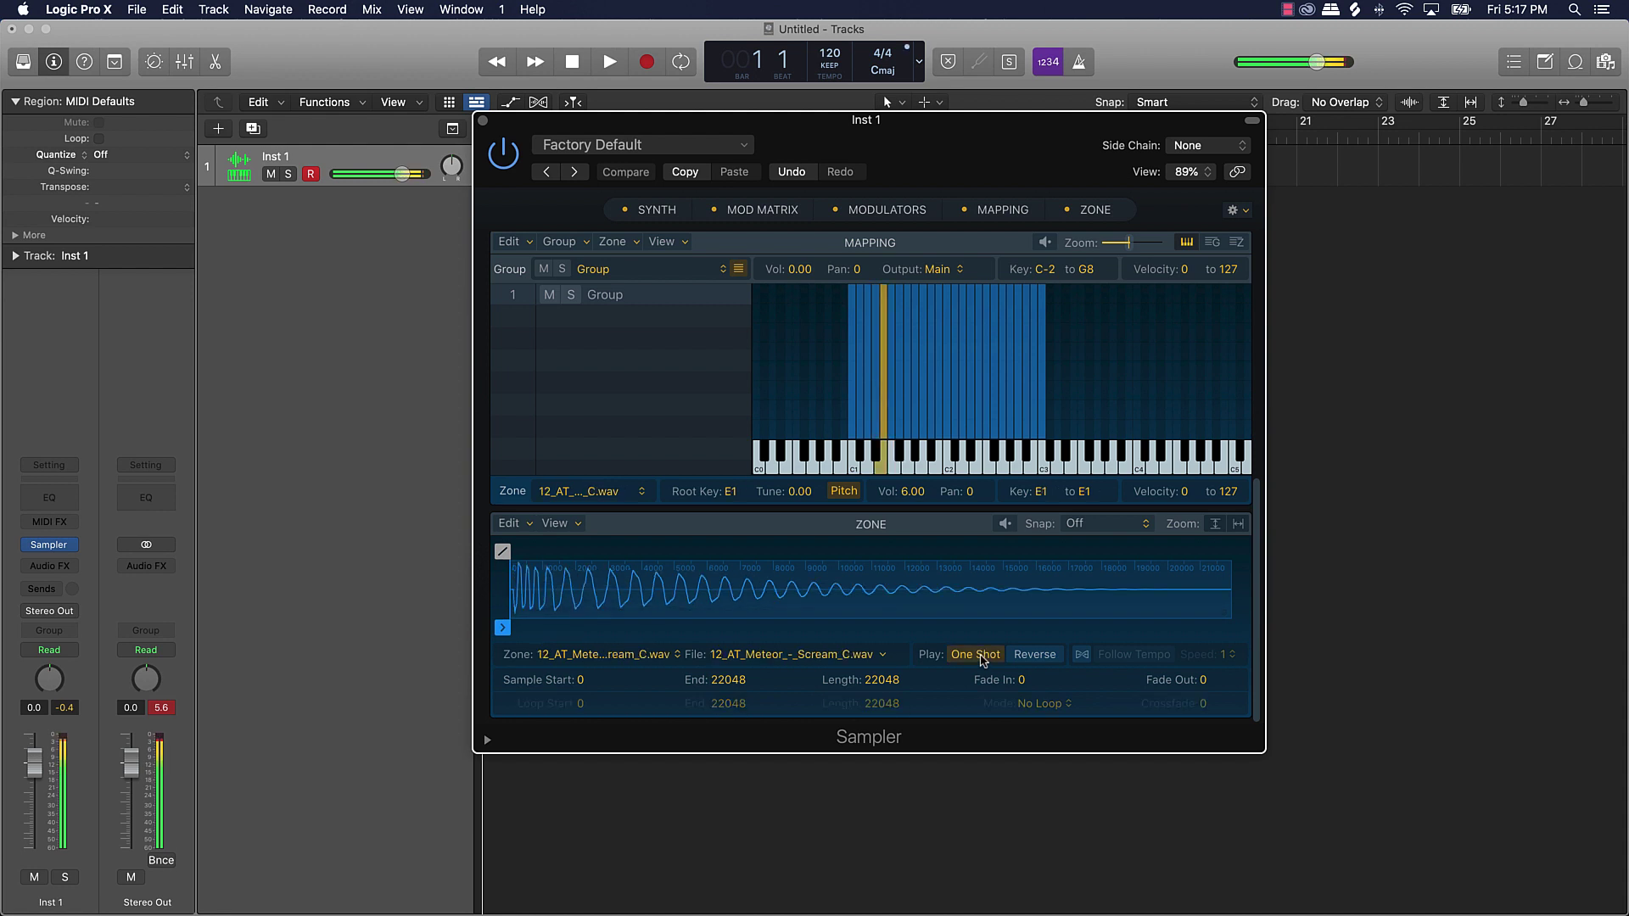
{"action": "key", "text": "Right"}
{"action": "key", "text": "Right"}
{"action": "key", "text": "Right"}
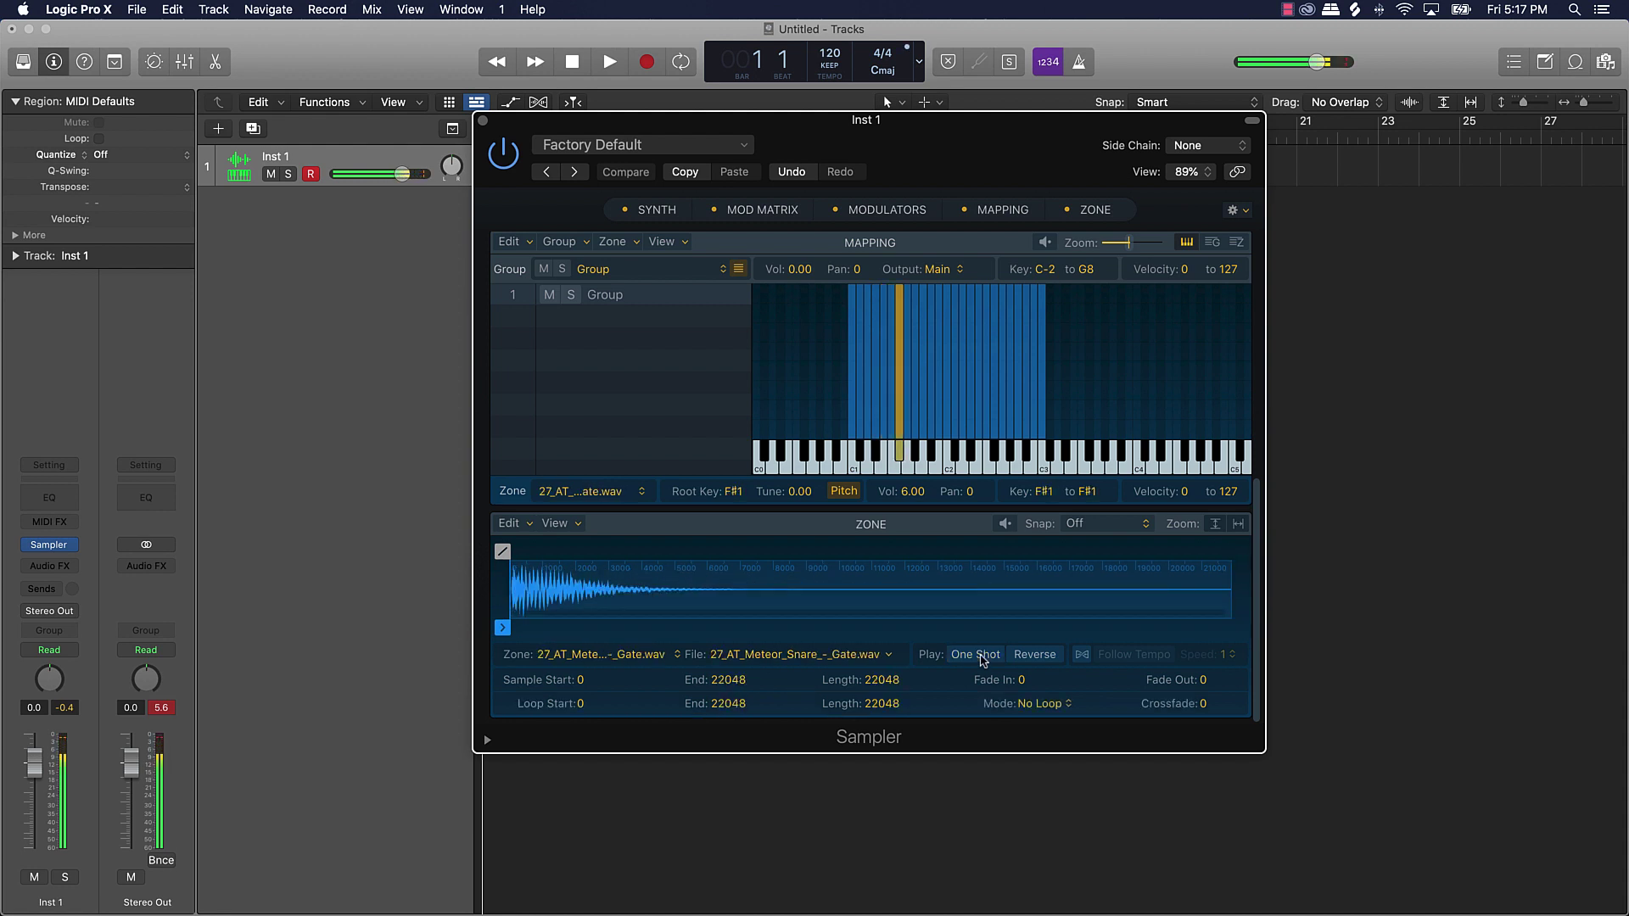
Step: Enable One Shot playback for the sample zones from F#1 to A1, including the Gate, Rail and Purity snares
{"action": "left_click", "coordinate": [976, 655]}
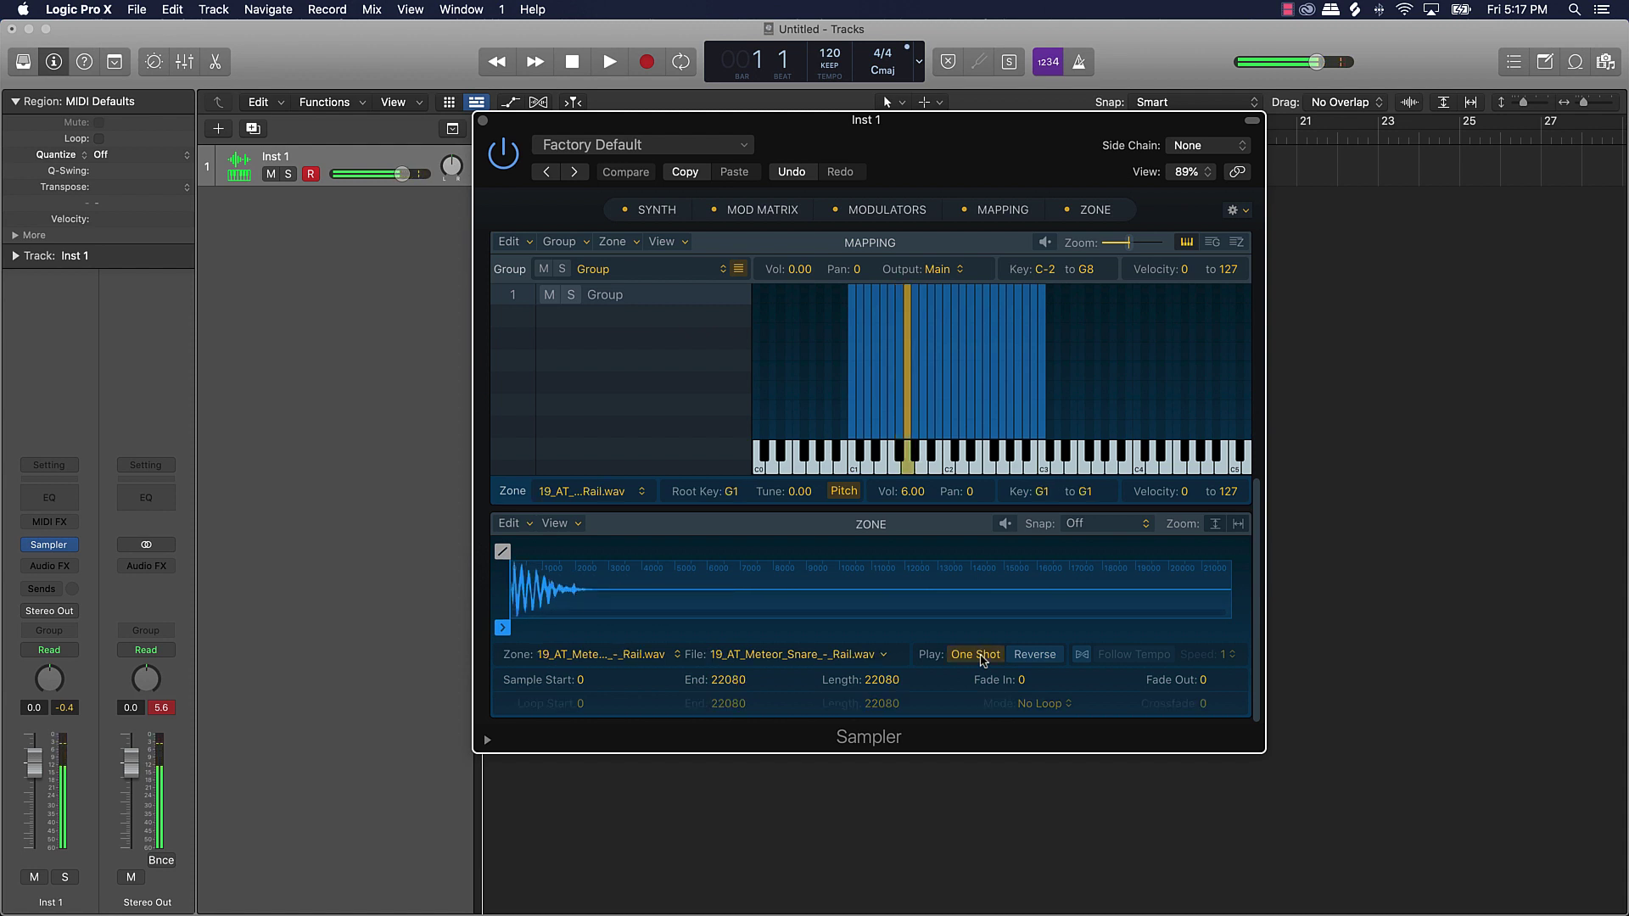
{"action": "key", "text": "Right"}
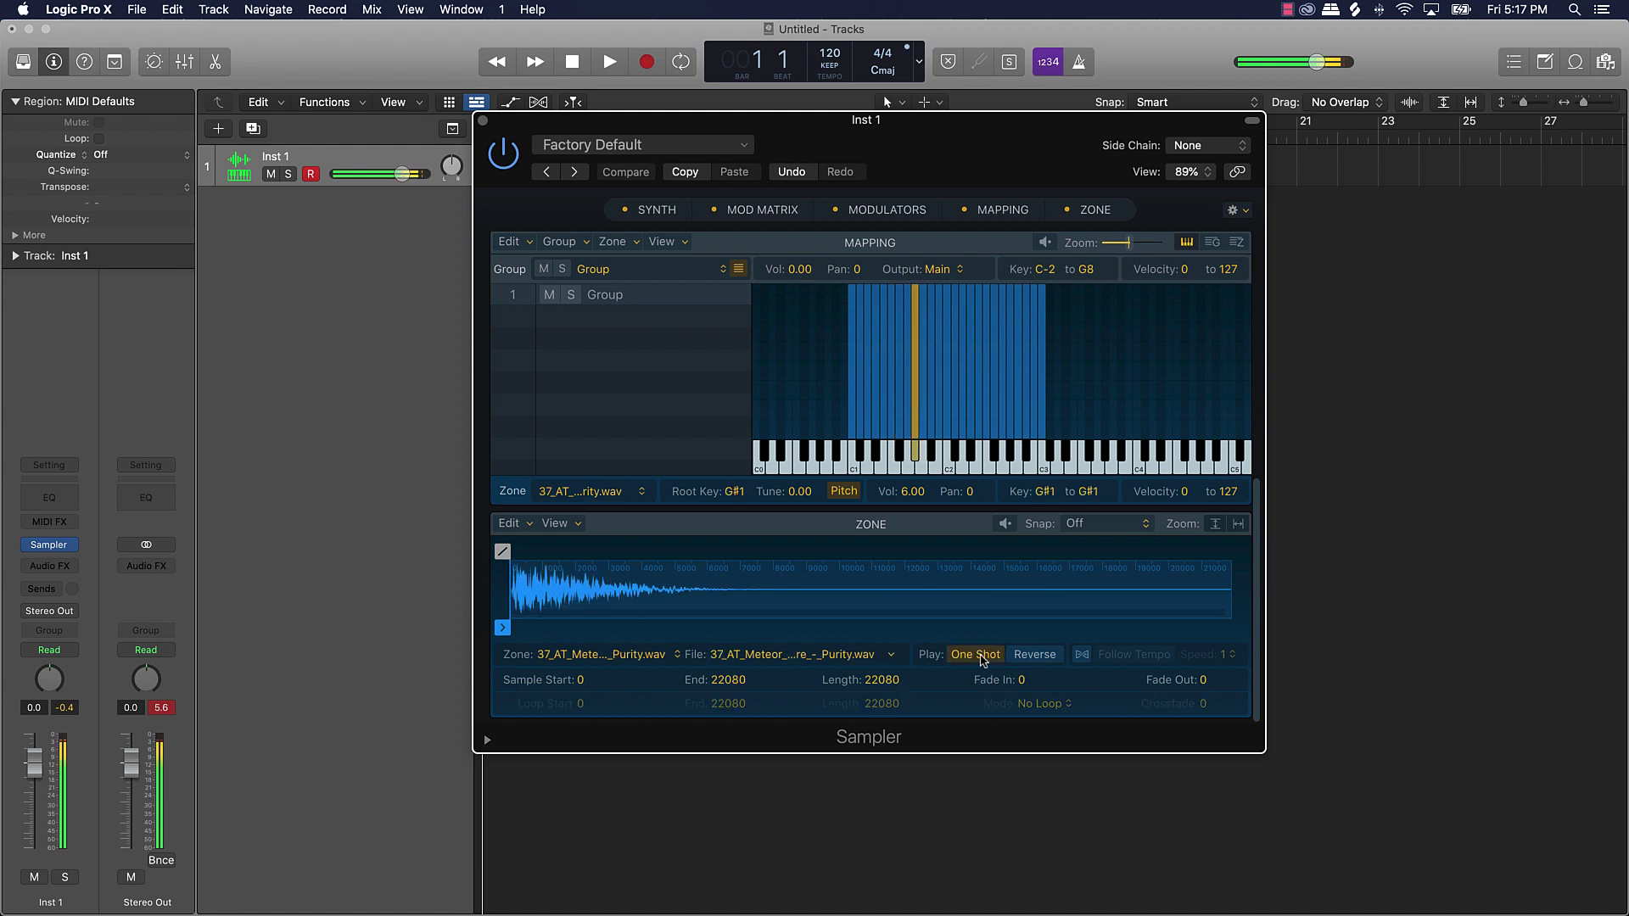
{"action": "key", "text": "Right"}
{"action": "key", "text": "Right"}
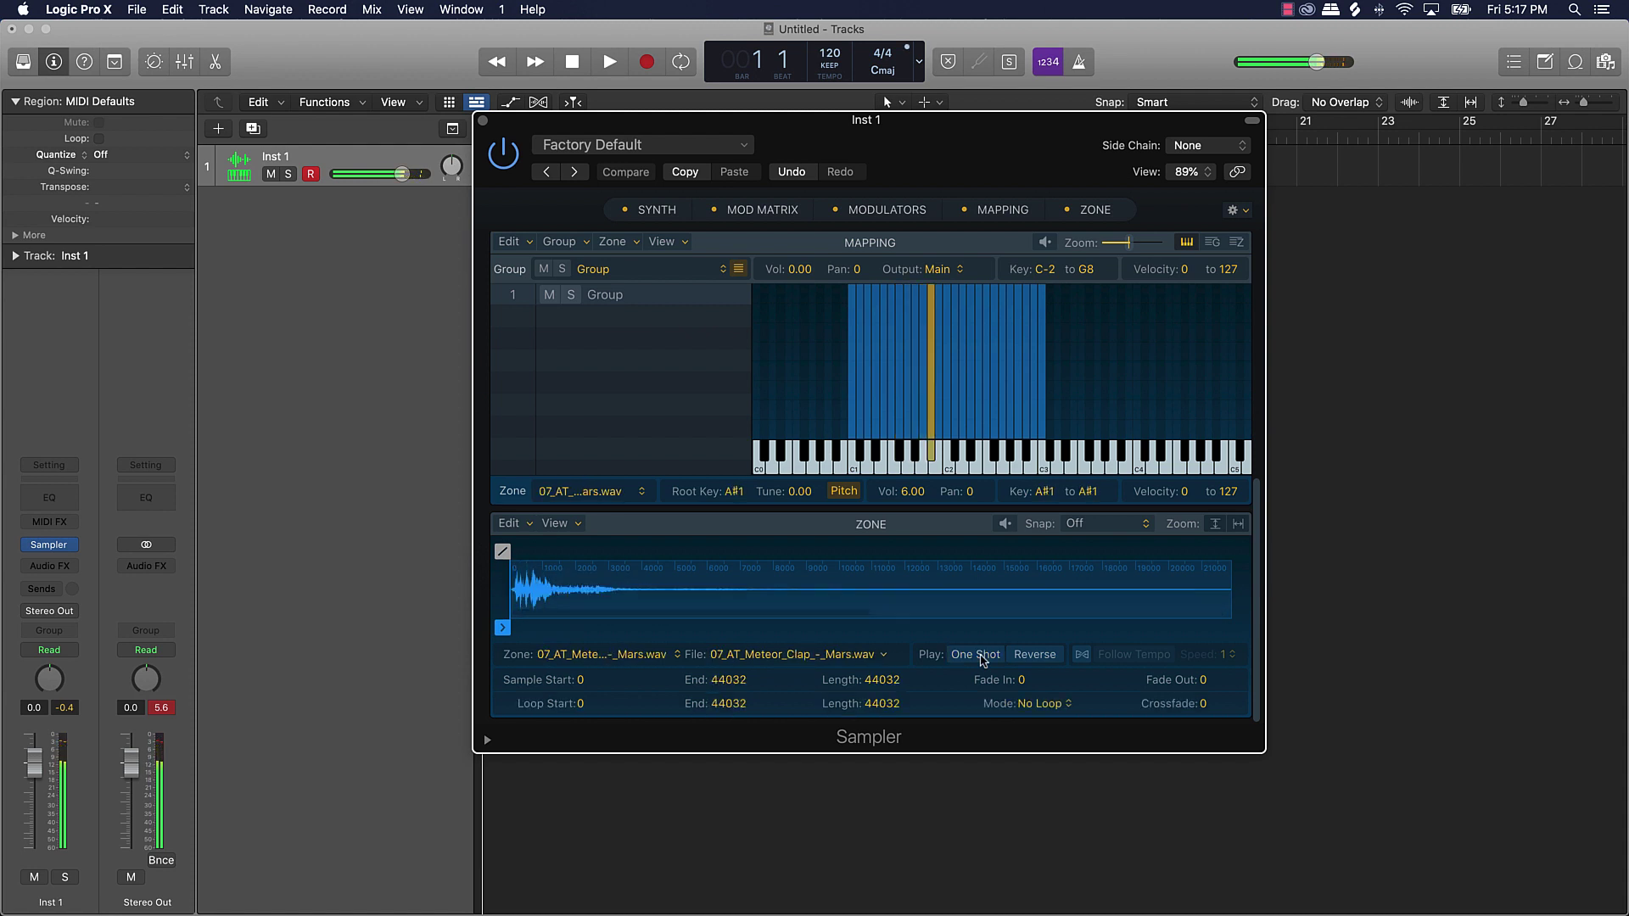
Step: Enable One Shot playback for the sample zones from A#1 to D2, including the Mars, Halt, Loc and Era claps
{"action": "left_click", "coordinate": [976, 655]}
{"action": "key", "text": "Right"}
{"action": "left_click", "coordinate": [976, 655]}
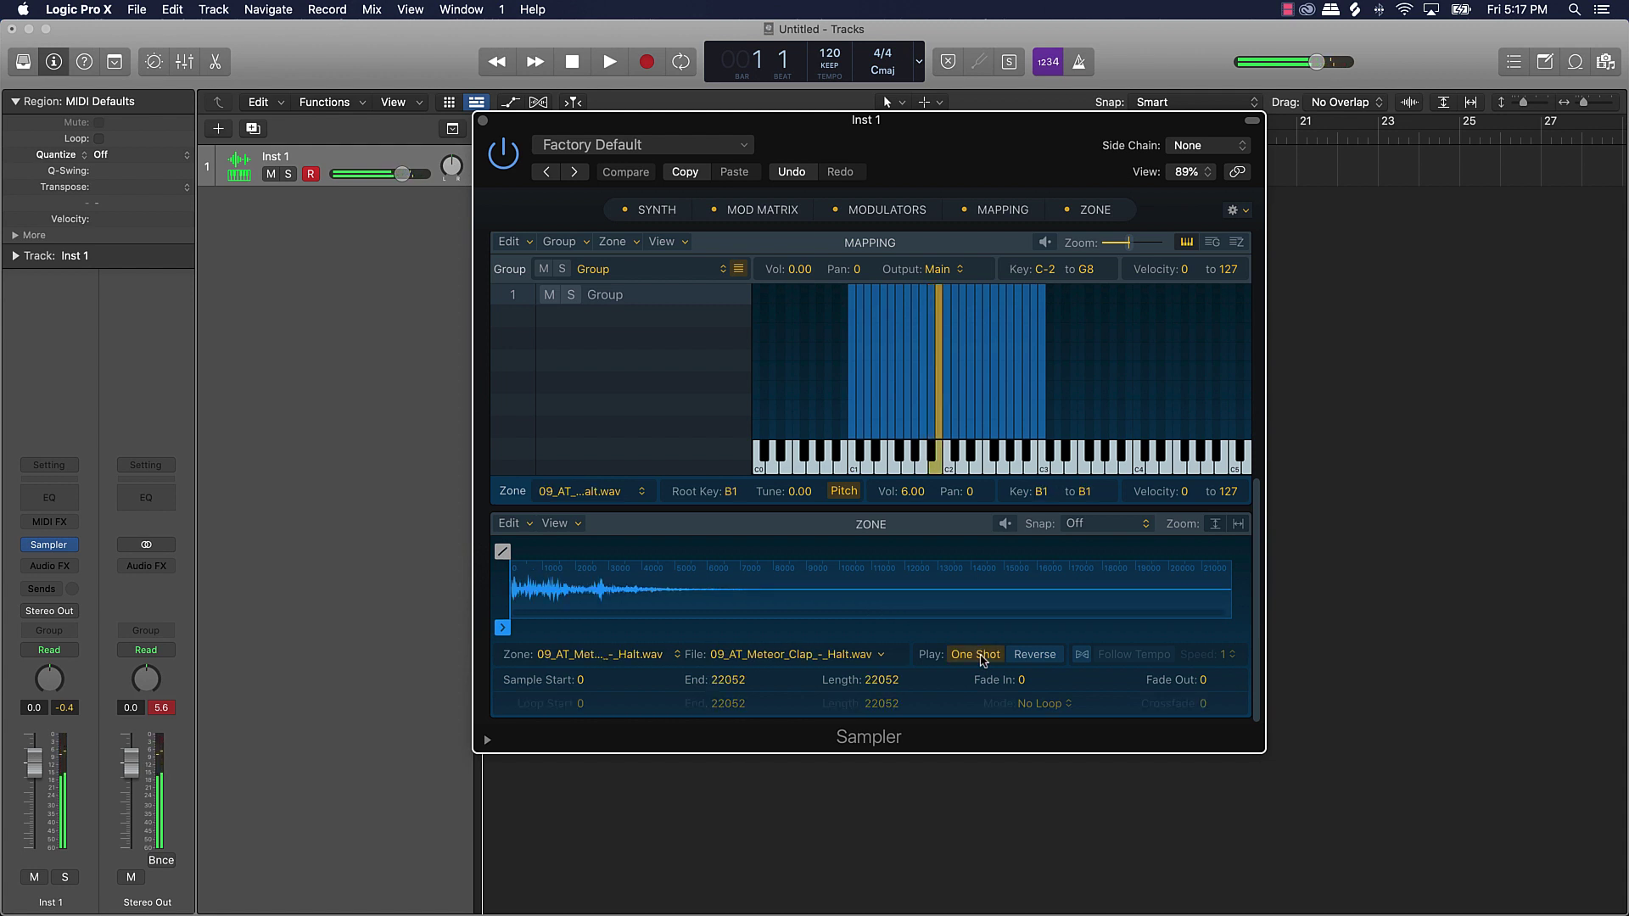
{"action": "key", "text": "Right"}
{"action": "left_click", "coordinate": [976, 655]}
{"action": "key", "text": "Right"}
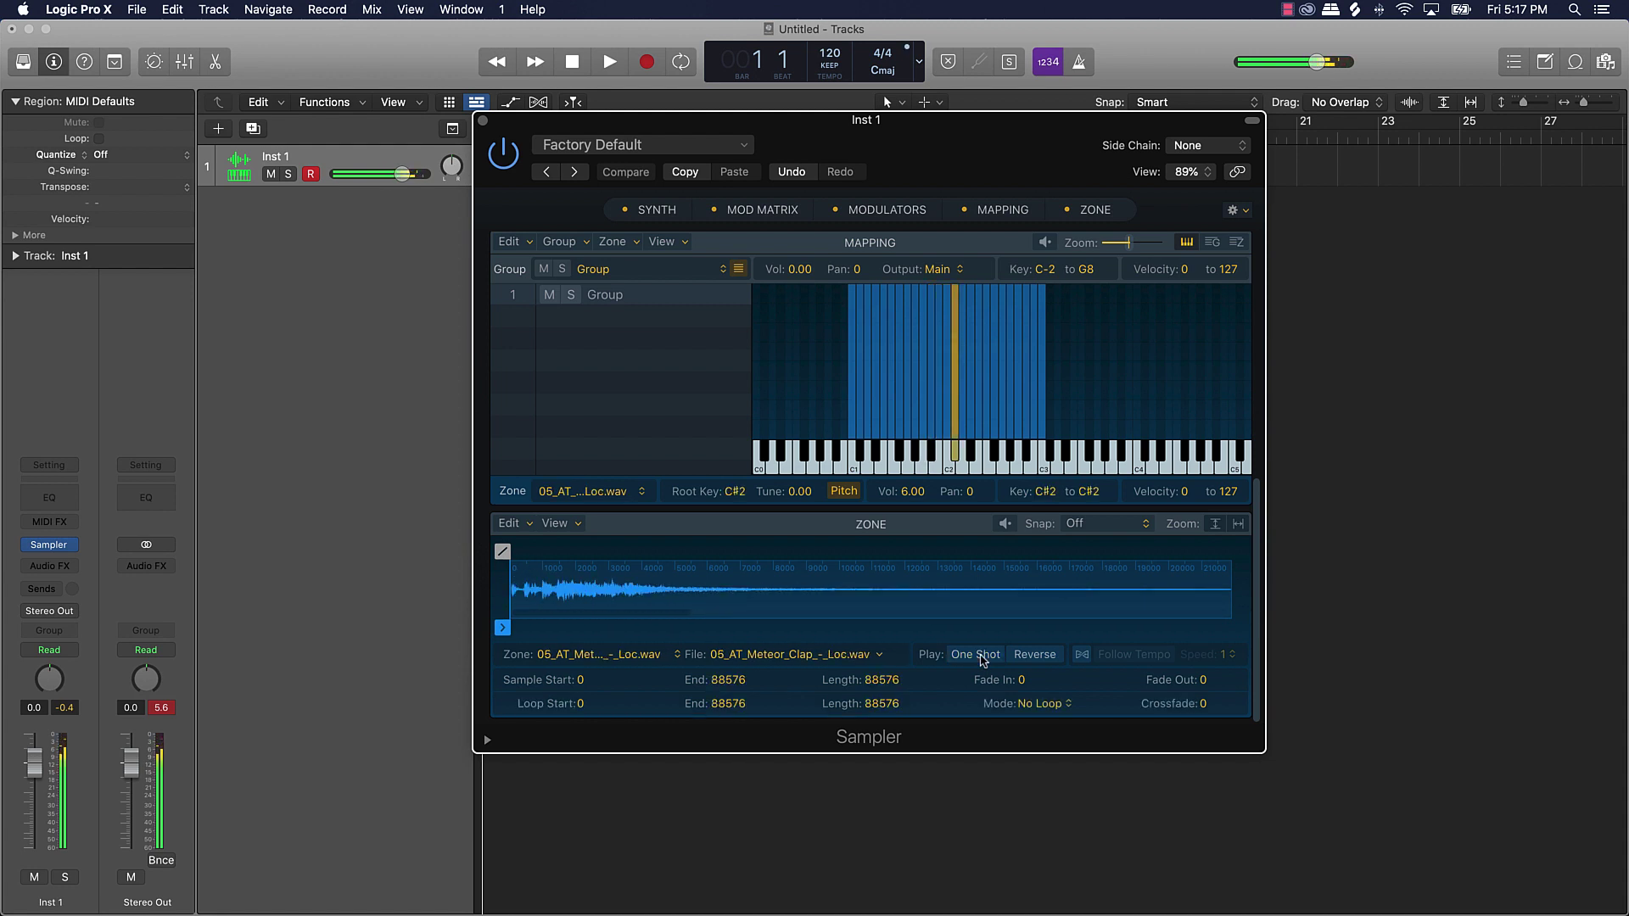
{"action": "left_click", "coordinate": [981, 658]}
{"action": "key", "text": "Right"}
{"action": "left_click", "coordinate": [978, 656]}
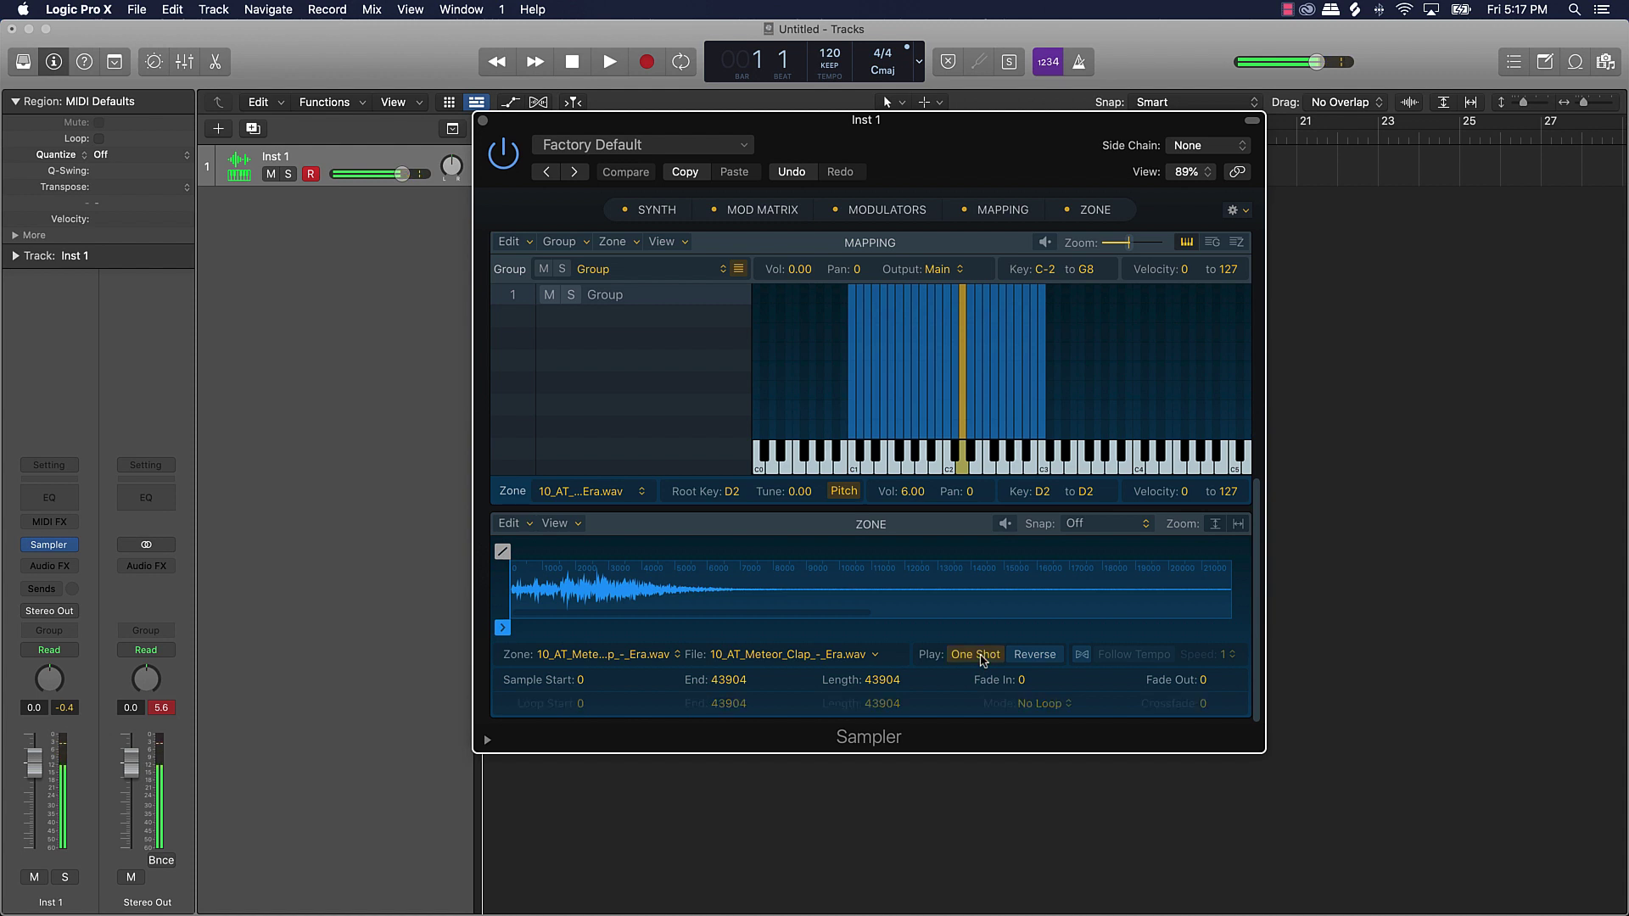
Step: Enable One Shot playback for the hi-hat zones from D#2 to G2, including Letra, Mateo, Cody and Tron
{"action": "key", "text": "Right"}
{"action": "left_click", "coordinate": [977, 655]}
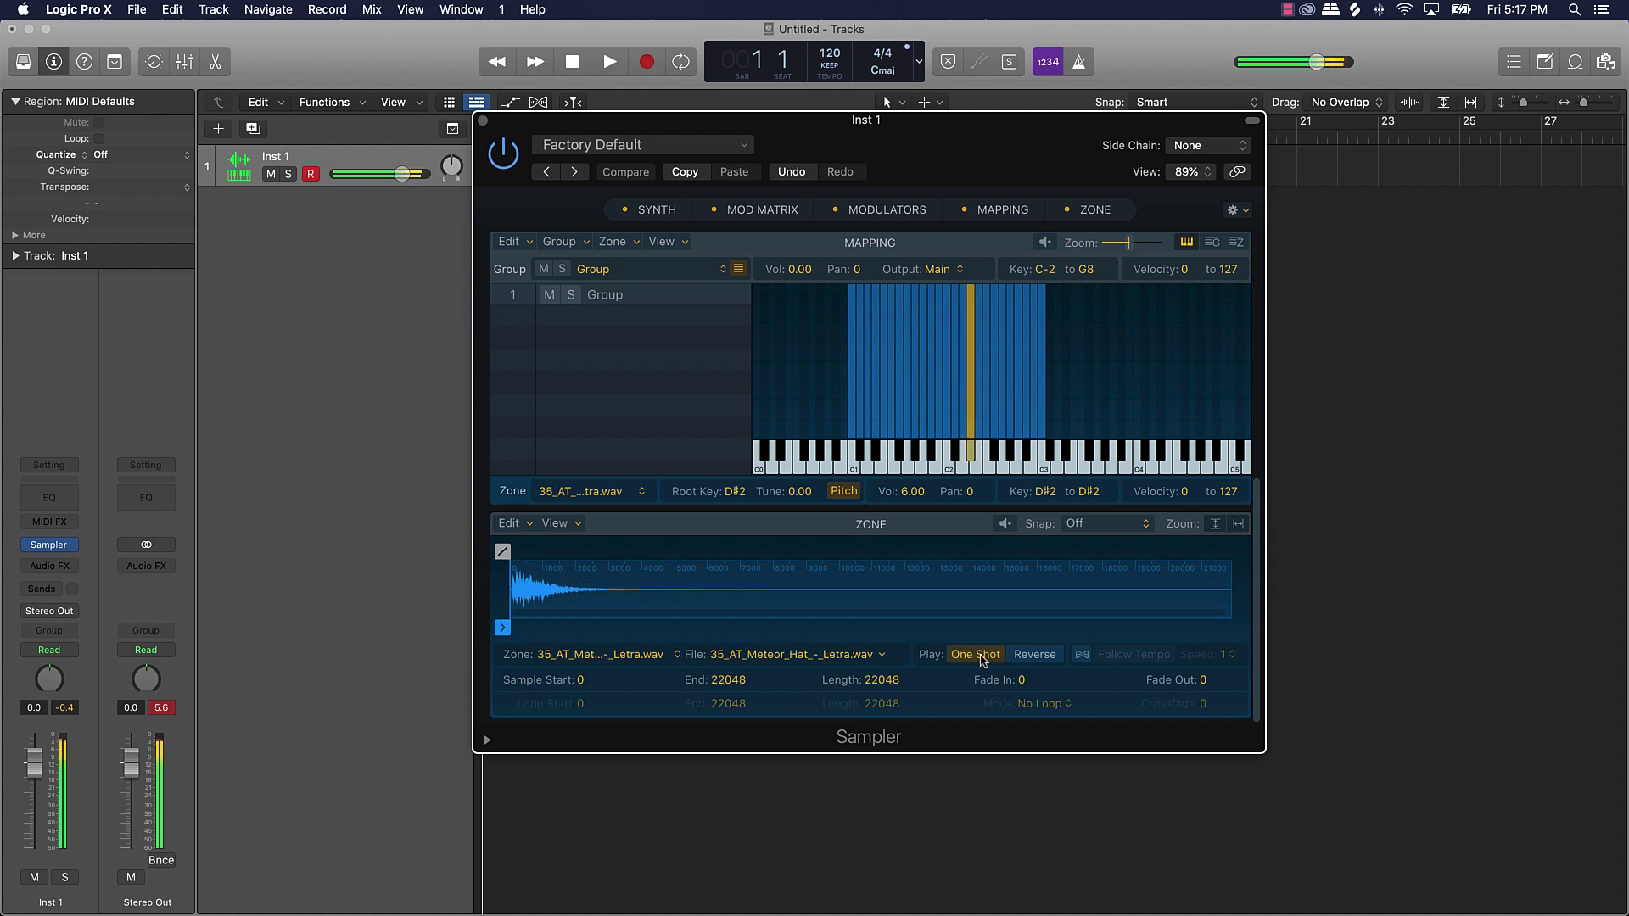
{"action": "key", "text": "Right"}
{"action": "left_click", "coordinate": [980, 656]}
{"action": "key", "text": "Right"}
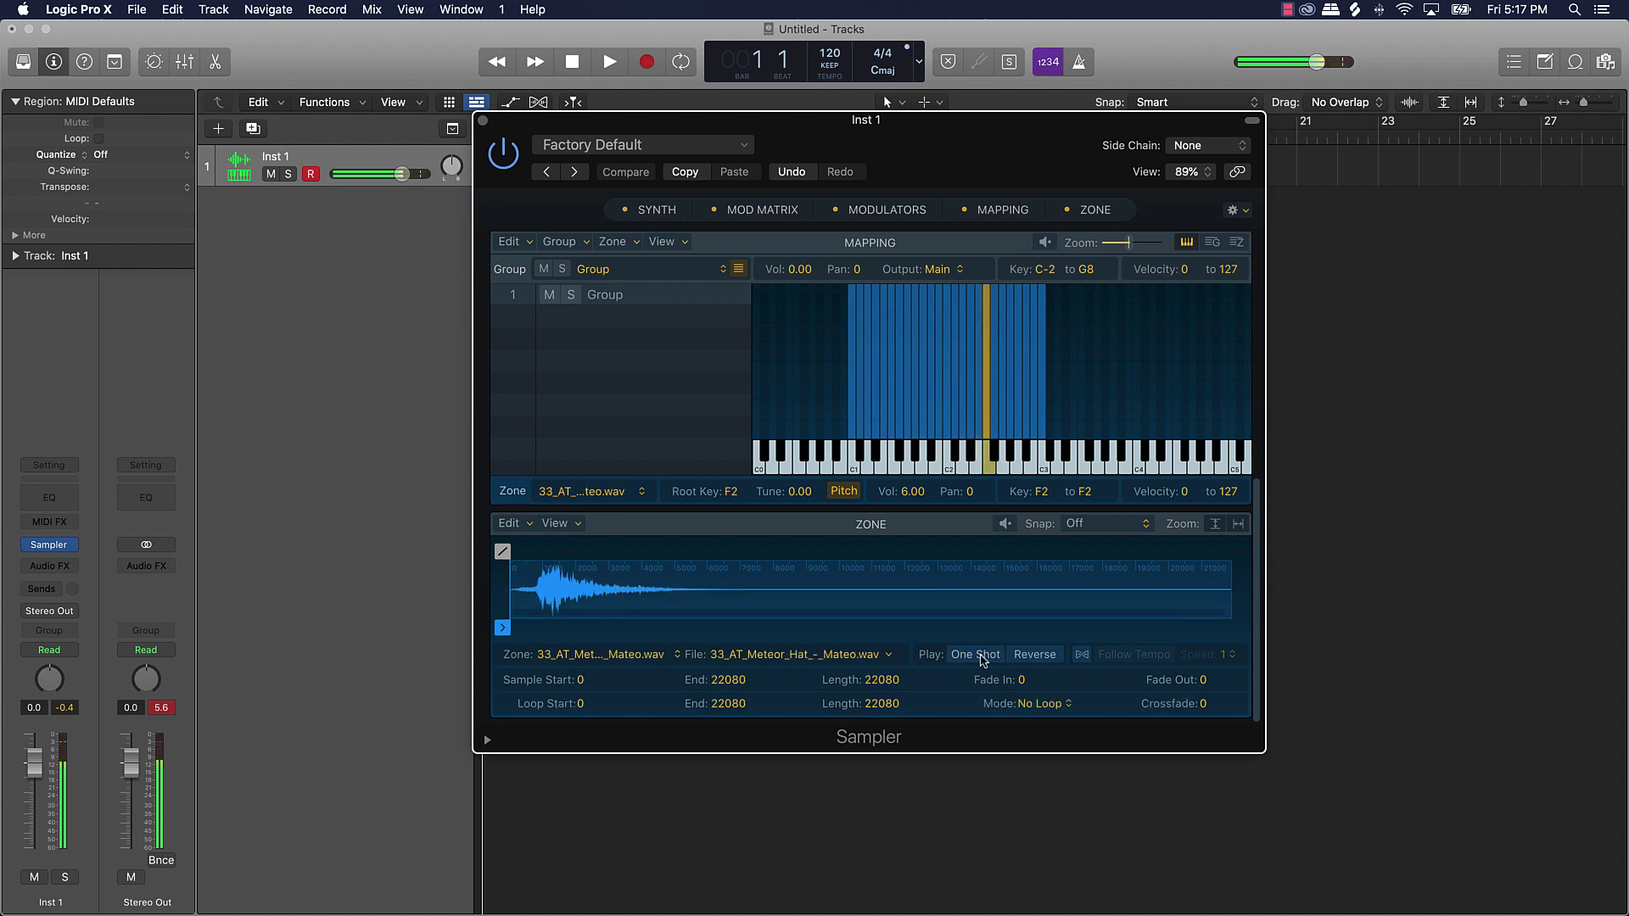
{"action": "left_click", "coordinate": [980, 656]}
{"action": "key", "text": "Right"}
{"action": "left_click", "coordinate": [981, 656]}
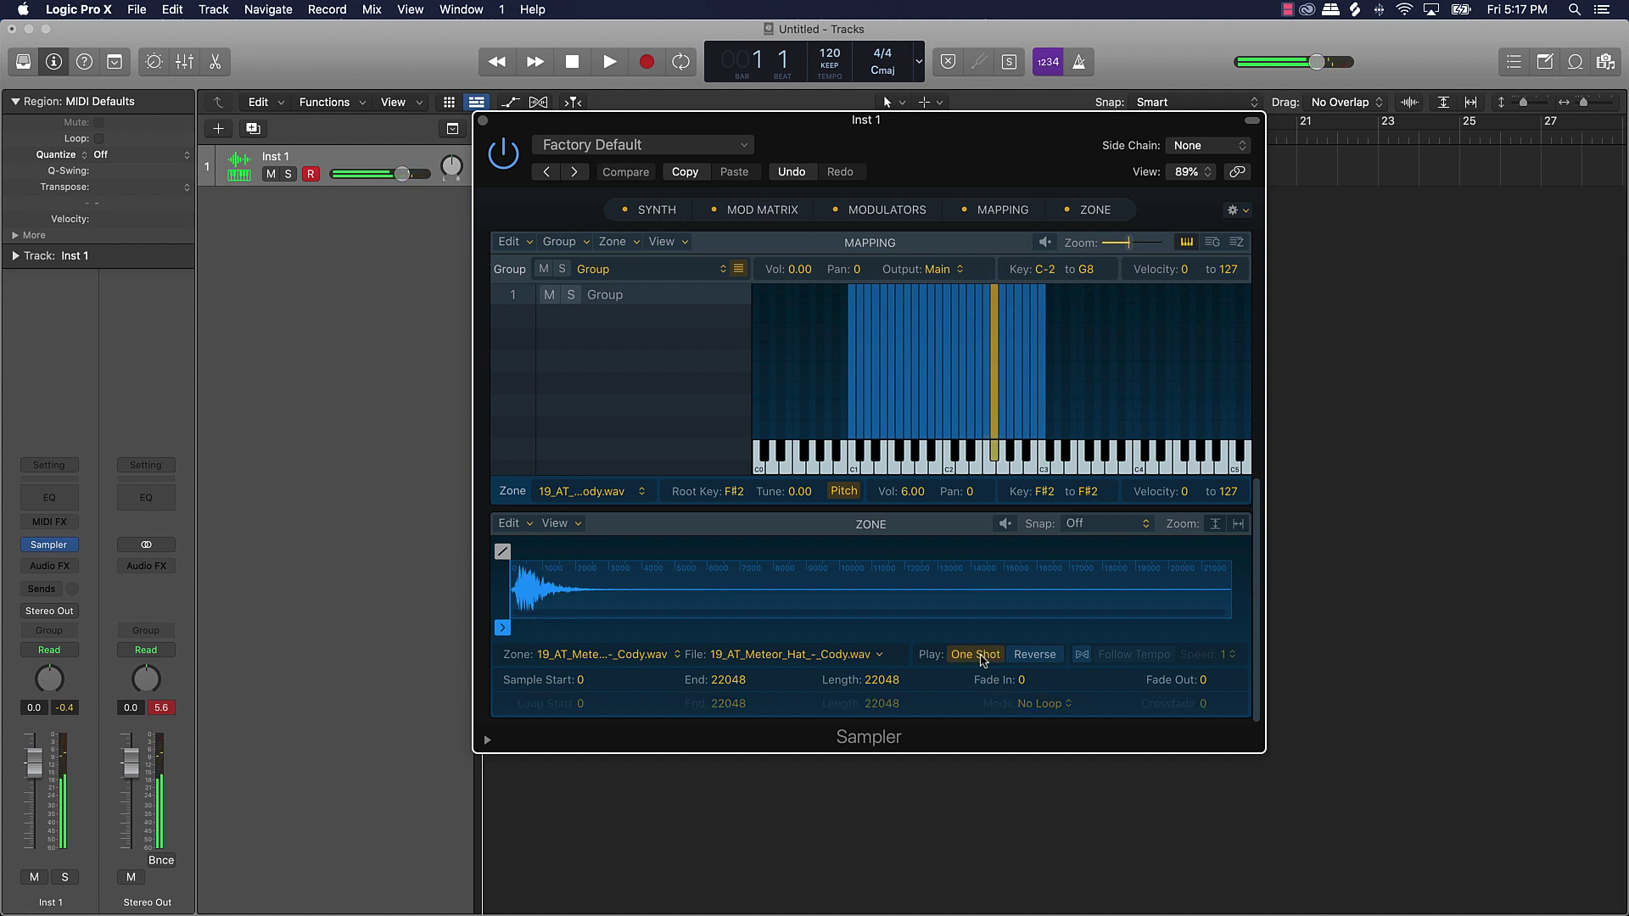
{"action": "key", "text": "Right"}
{"action": "left_click", "coordinate": [980, 656]}
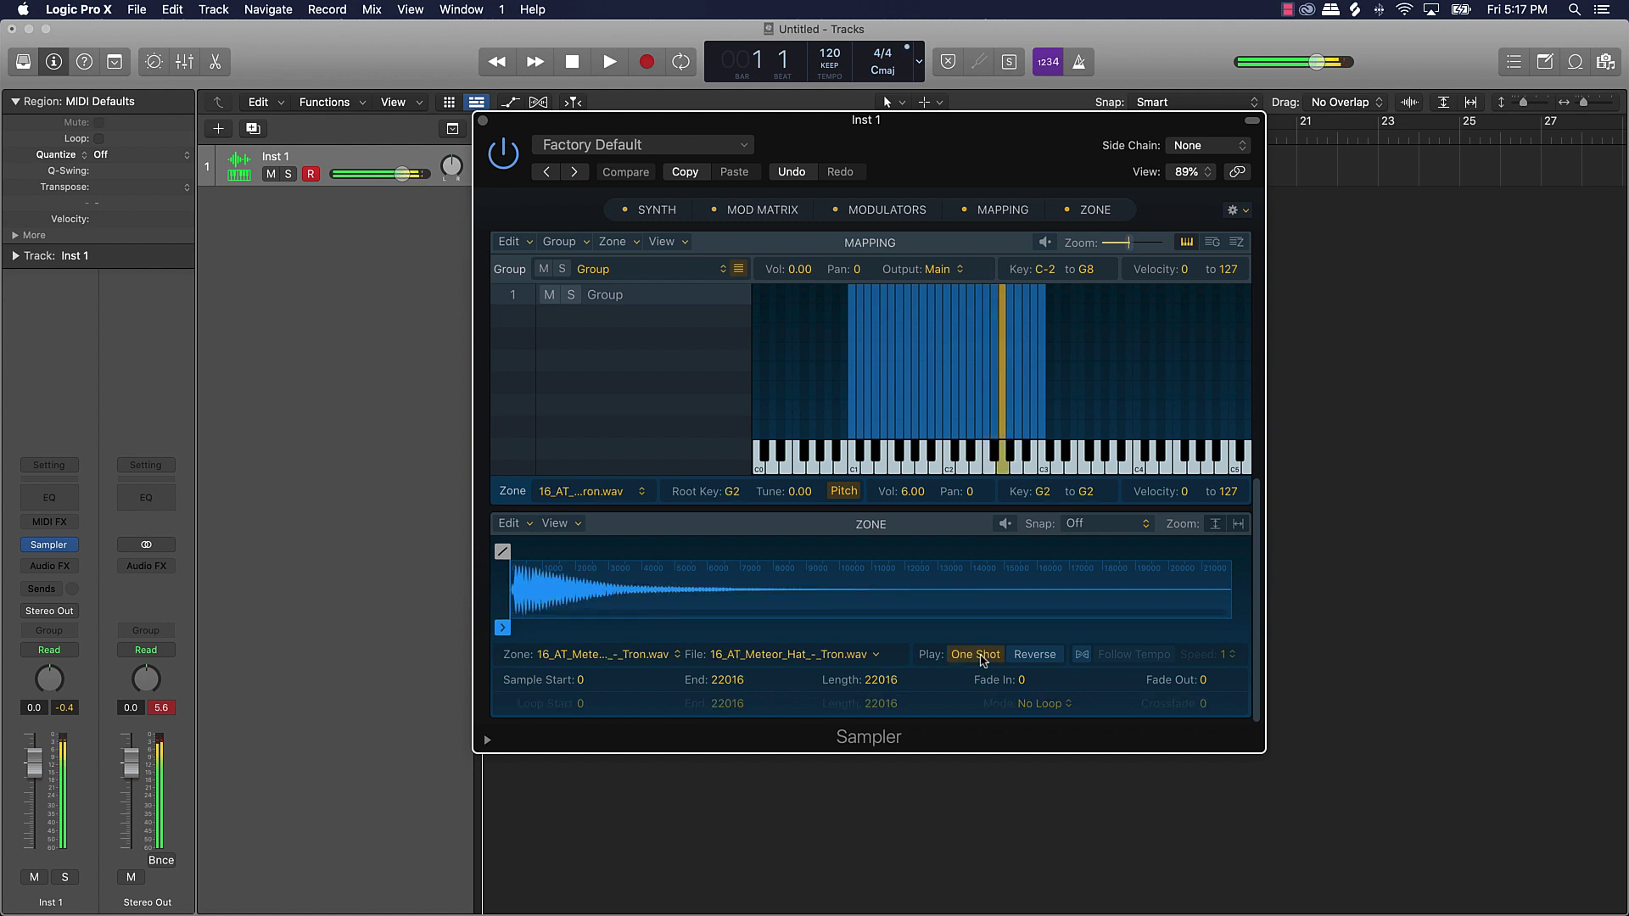
Step: Enable One Shot playback for the remaining hi-hat zones from G#2 to C3, including Quiz, Blink and Star
{"action": "key", "text": "Right"}
{"action": "left_click", "coordinate": [980, 656]}
{"action": "key", "text": "Right"}
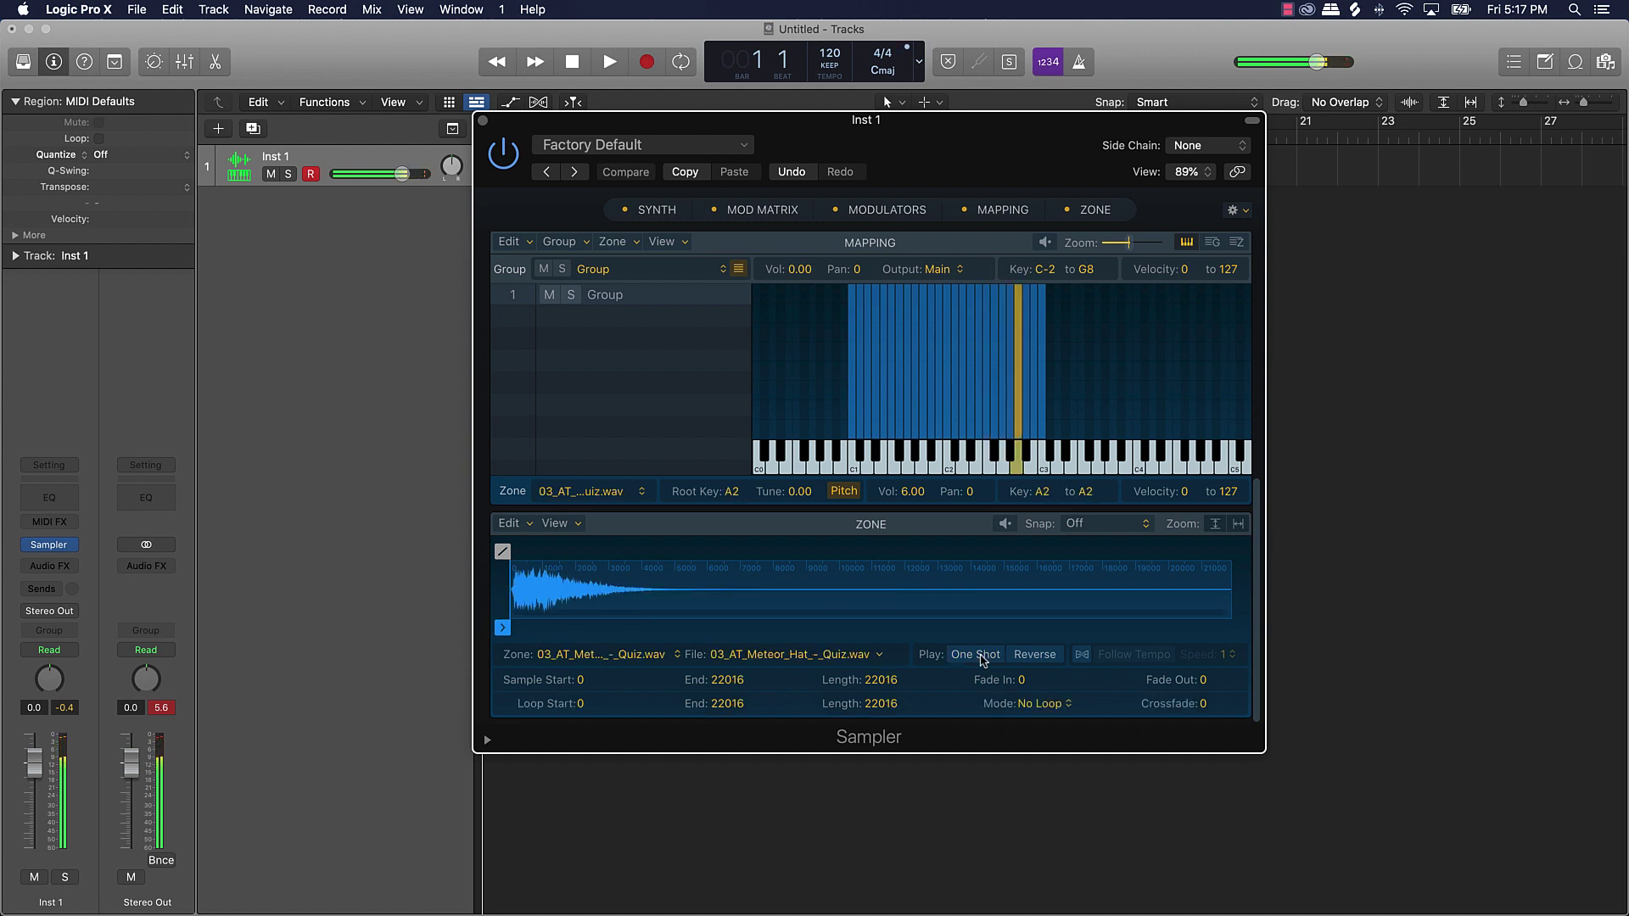
{"action": "left_click", "coordinate": [980, 656]}
{"action": "key", "text": "Right"}
{"action": "left_click", "coordinate": [980, 656]}
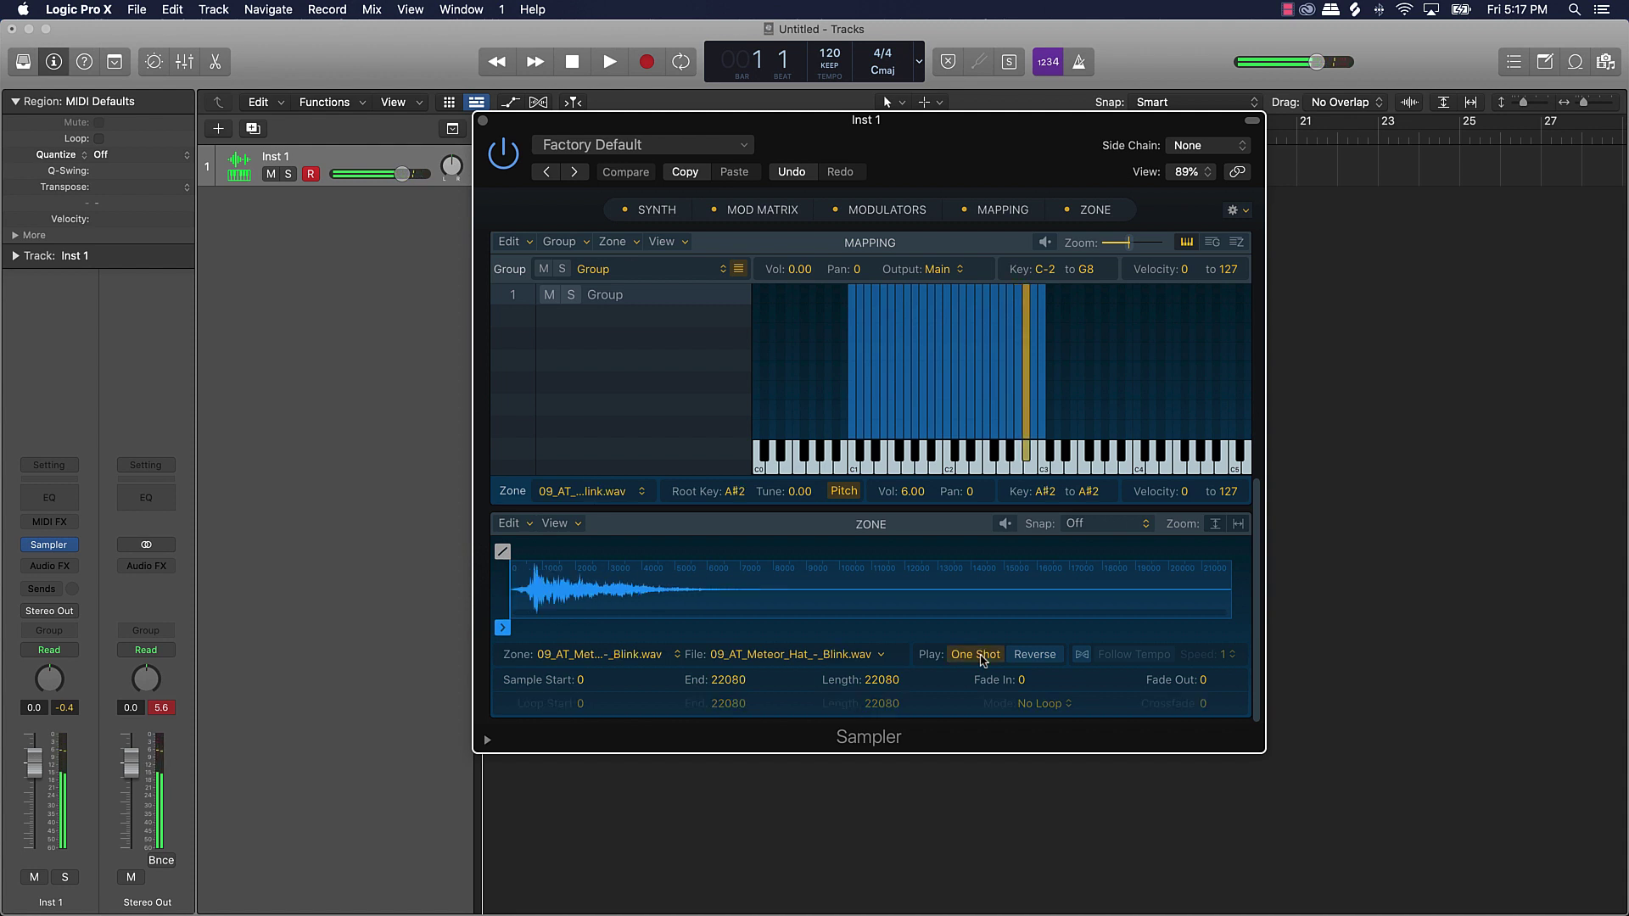
{"action": "key", "text": "Right"}
{"action": "left_click", "coordinate": [980, 656]}
{"action": "key", "text": "Right"}
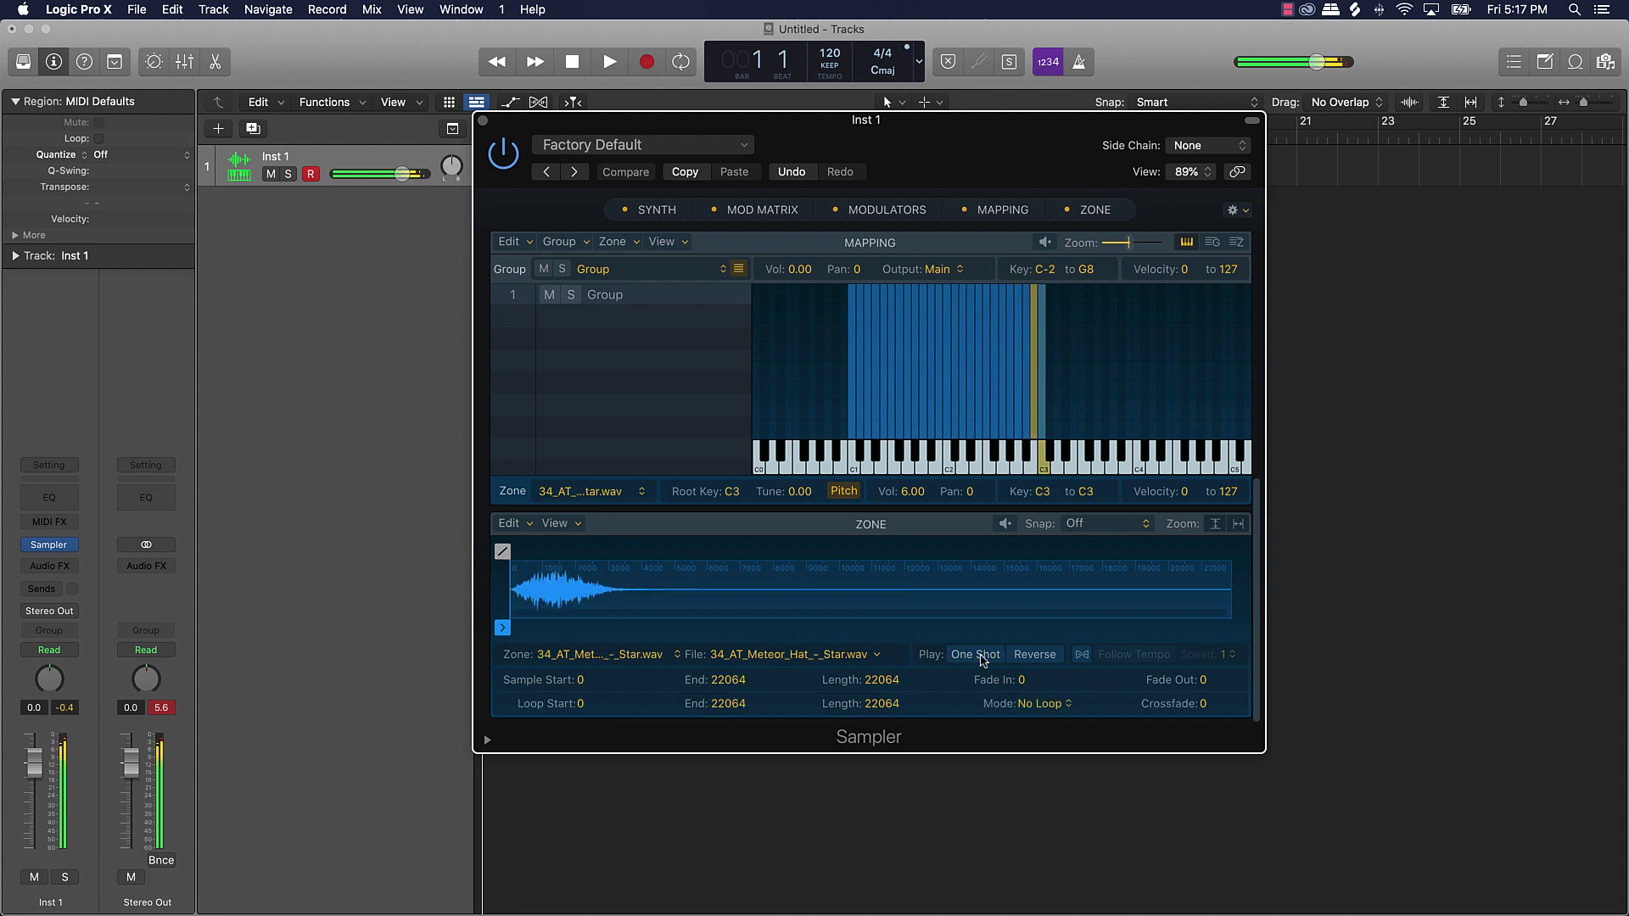
{"action": "left_click", "coordinate": [980, 656]}
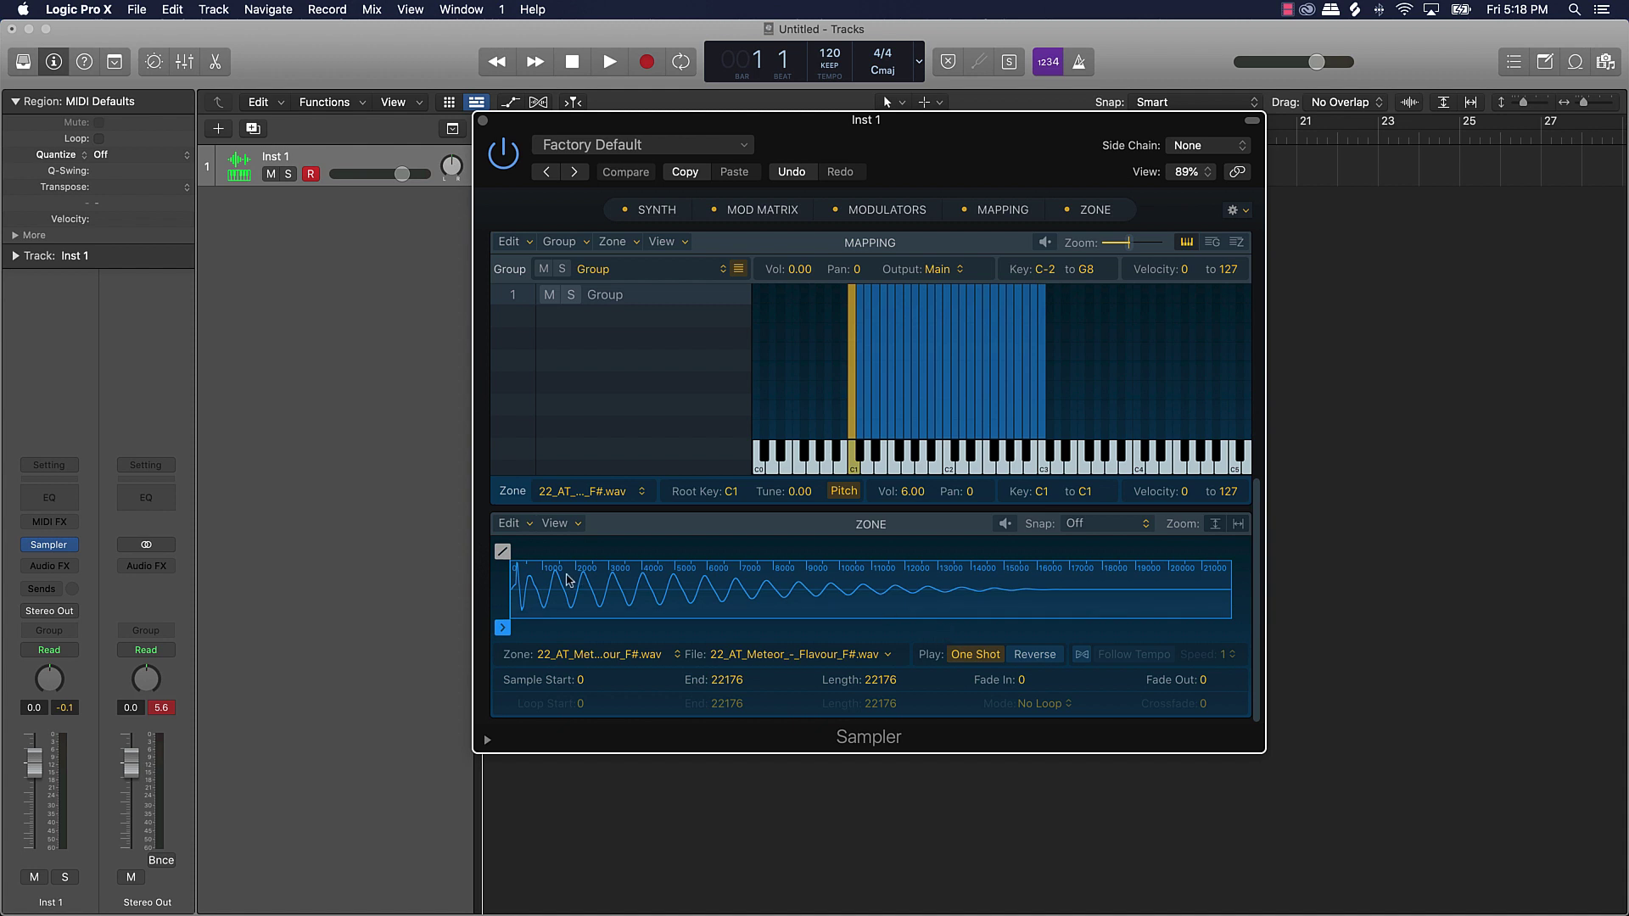
Step: Try the fade-in and fade-out handles on the C1 kick's waveform, leaving both fades at 0
{"action": "mouse_move", "coordinate": [505, 550]}
{"action": "left_mouse_down"}
{"action": "mouse_move", "coordinate": [666, 552]}
{"action": "mouse_move", "coordinate": [499, 550]}
{"action": "left_mouse_up"}
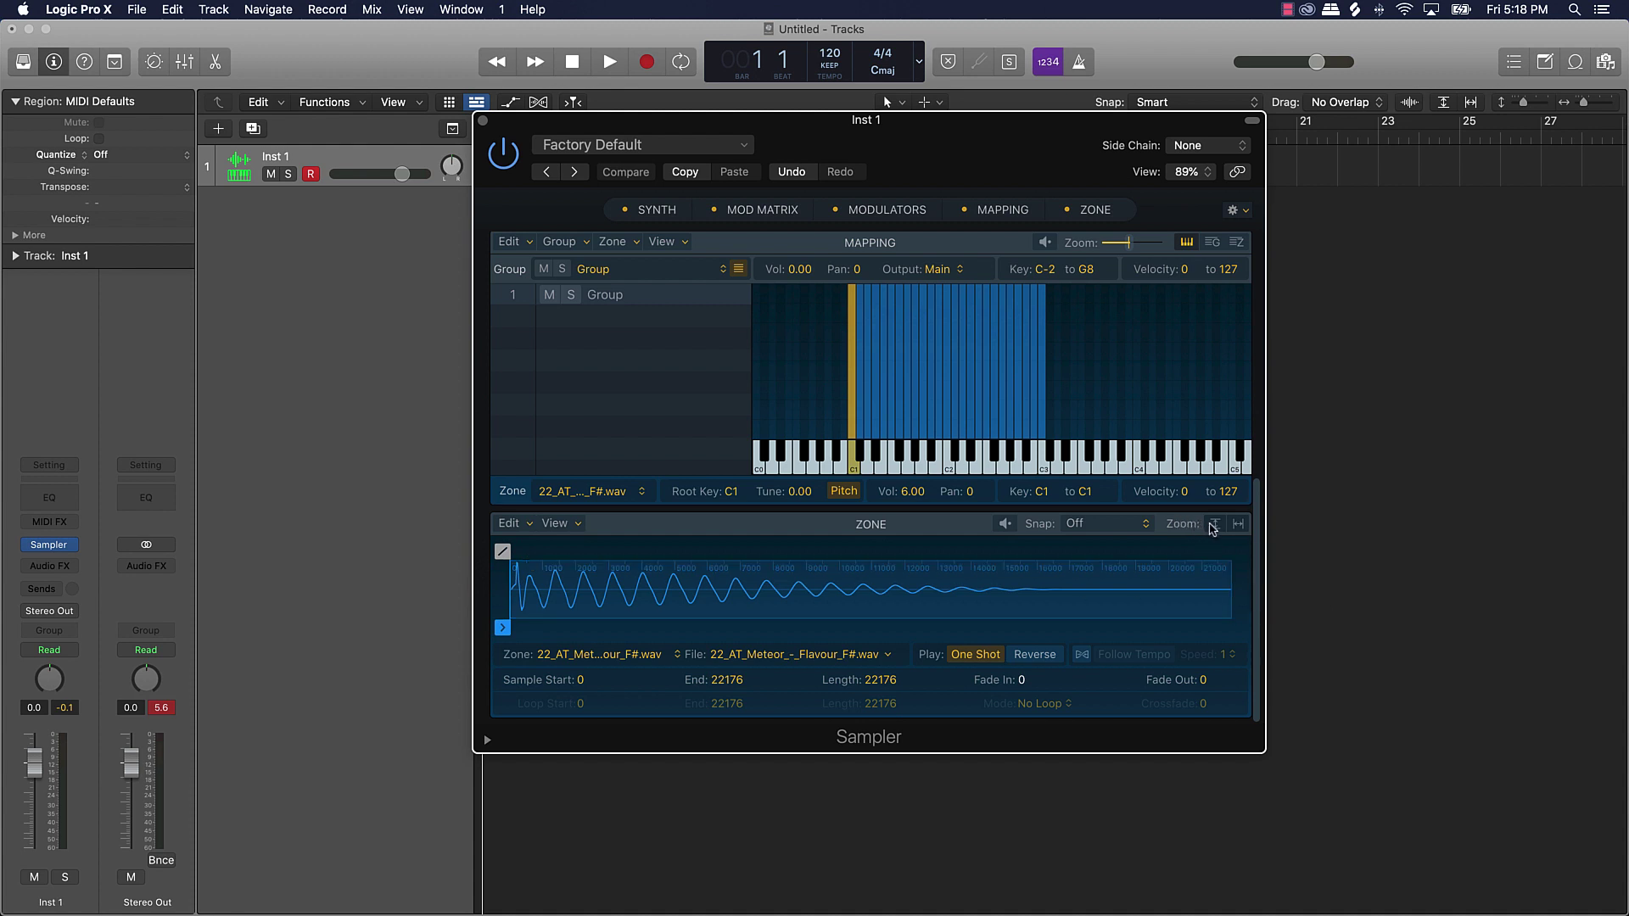
{"action": "left_click", "coordinate": [1239, 524]}
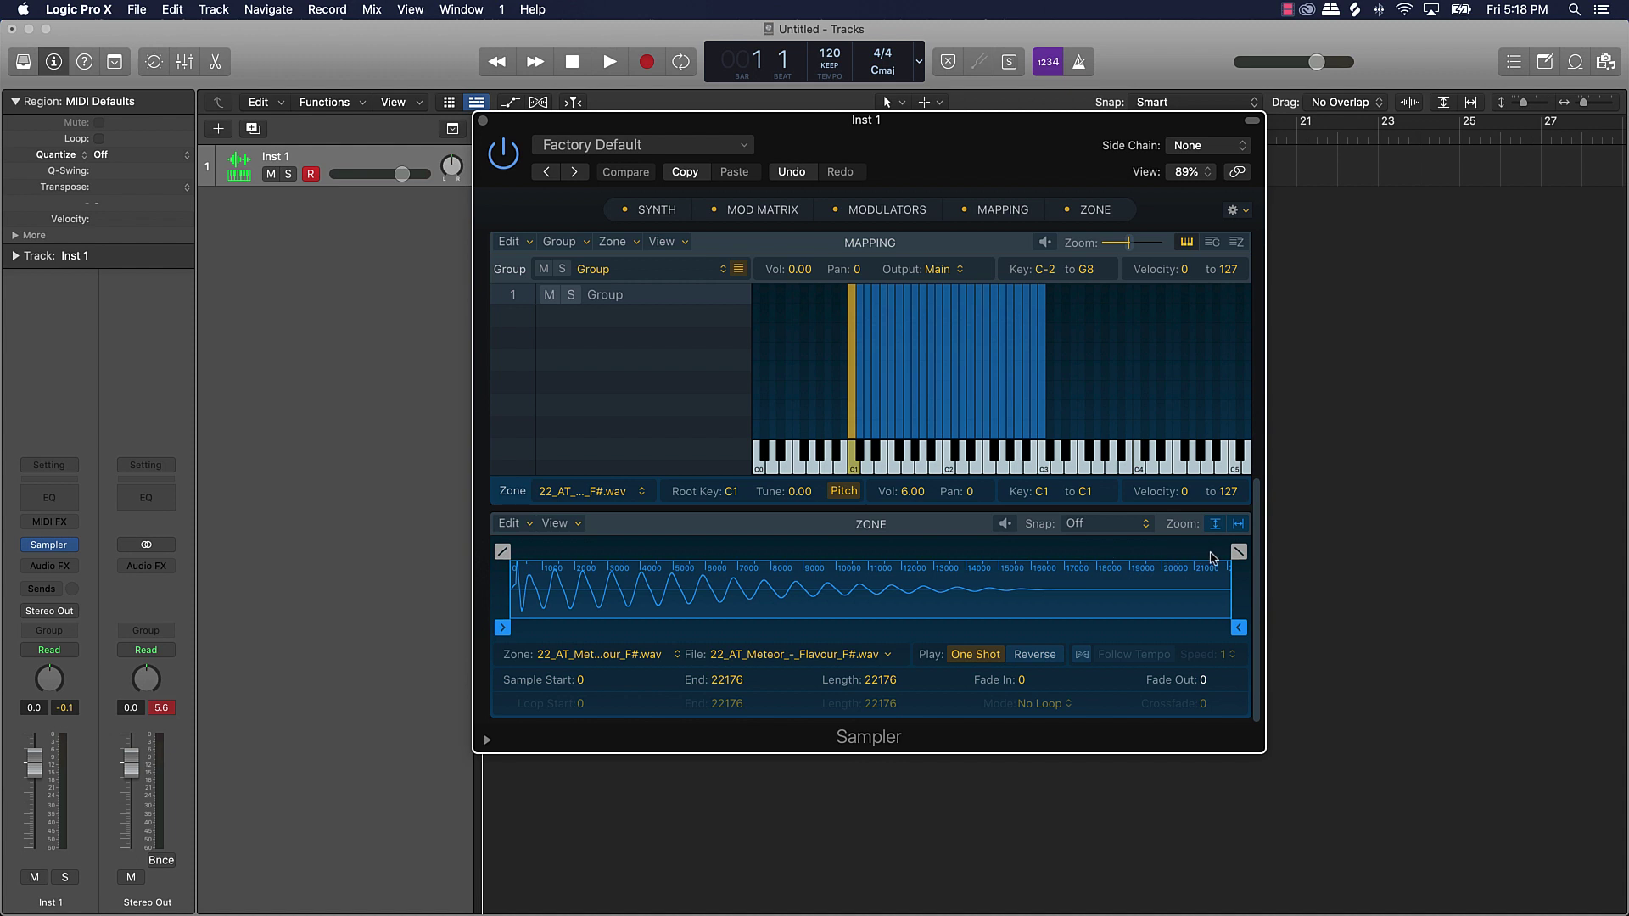
{"action": "left_click_drag", "start_coordinate": [1233, 554], "coordinate": [1266, 556]}
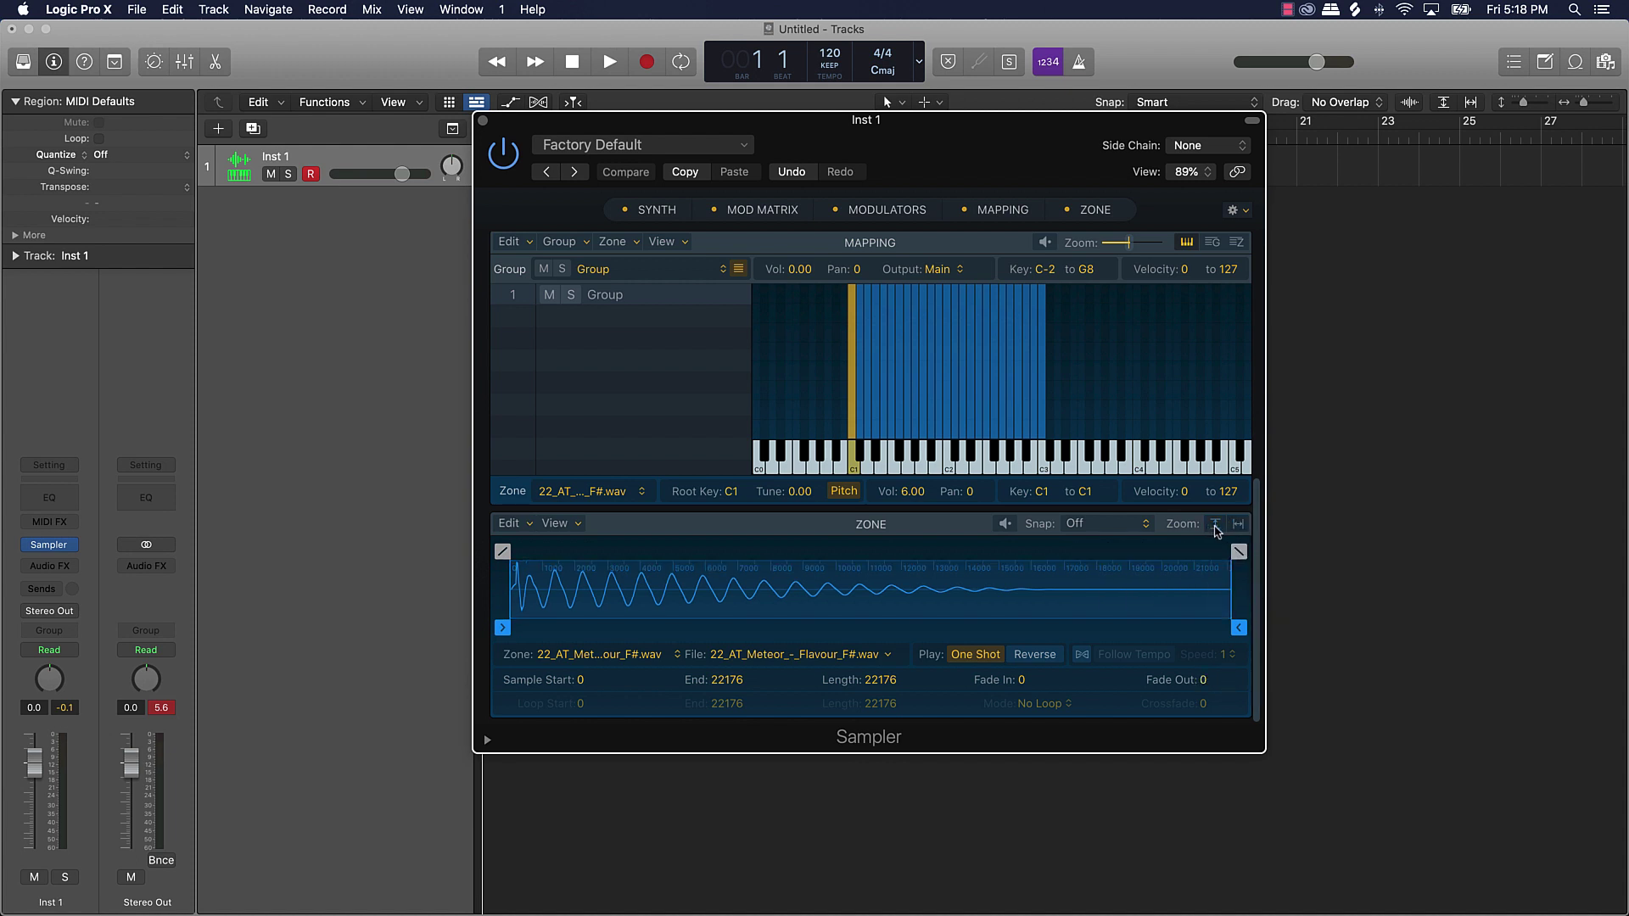
Step: Try Transient snapping for the C1 kick's waveform, return Snap to Off, and preview the sample
{"action": "left_click", "coordinate": [1142, 526]}
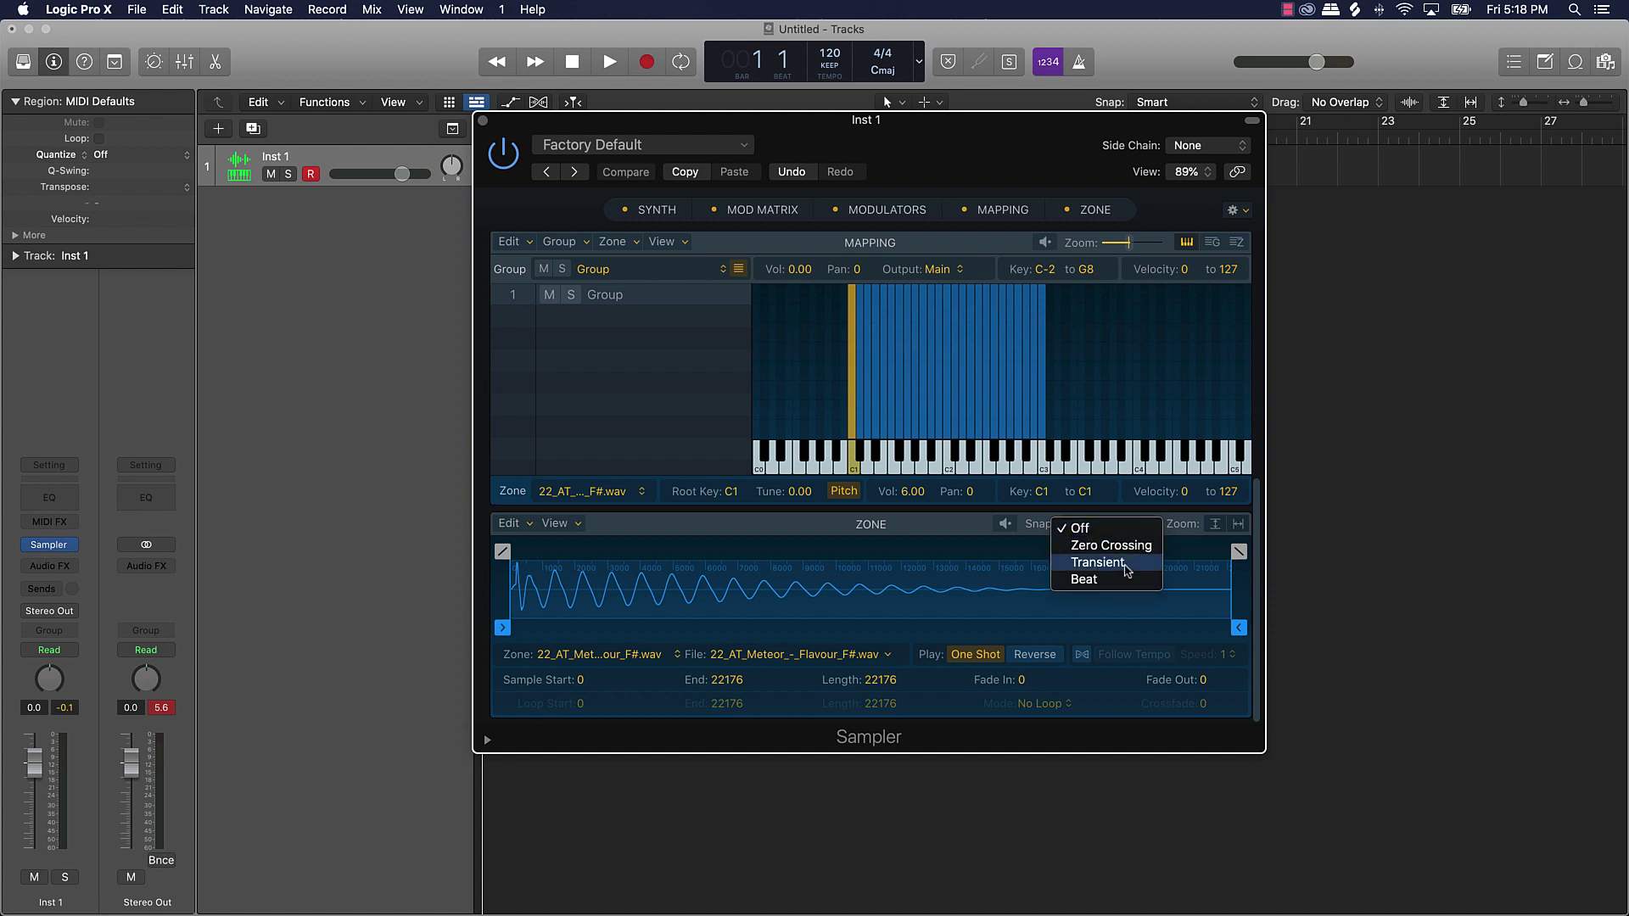
{"action": "left_click", "coordinate": [1097, 562]}
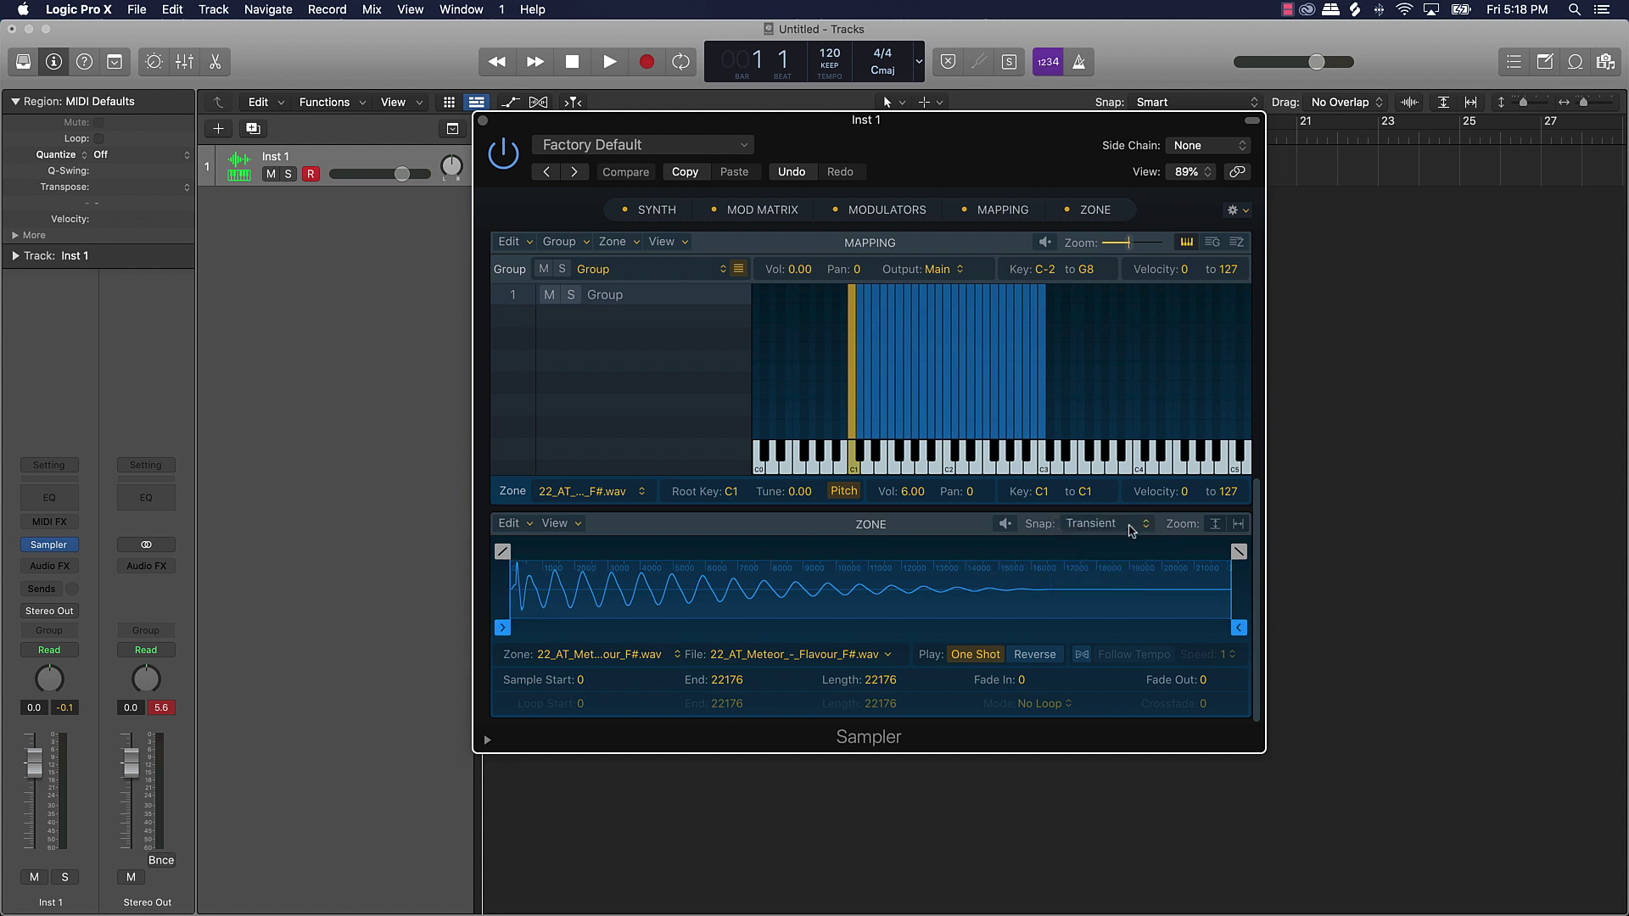
{"action": "left_click", "coordinate": [1128, 525]}
{"action": "left_click", "coordinate": [1120, 494]}
{"action": "left_click", "coordinate": [1006, 524]}
{"action": "mouse_move", "coordinate": [1204, 679]}
{"action": "left_mouse_down"}
{"action": "mouse_move", "coordinate": [1204, 659]}
{"action": "mouse_move", "coordinate": [1208, 684]}
{"action": "left_mouse_up"}
Step: Try raising the C1 kick zone's volume to 12.00 and set it back to 6.00
{"action": "left_click_drag", "start_coordinate": [905, 499], "coordinate": [907, 384]}
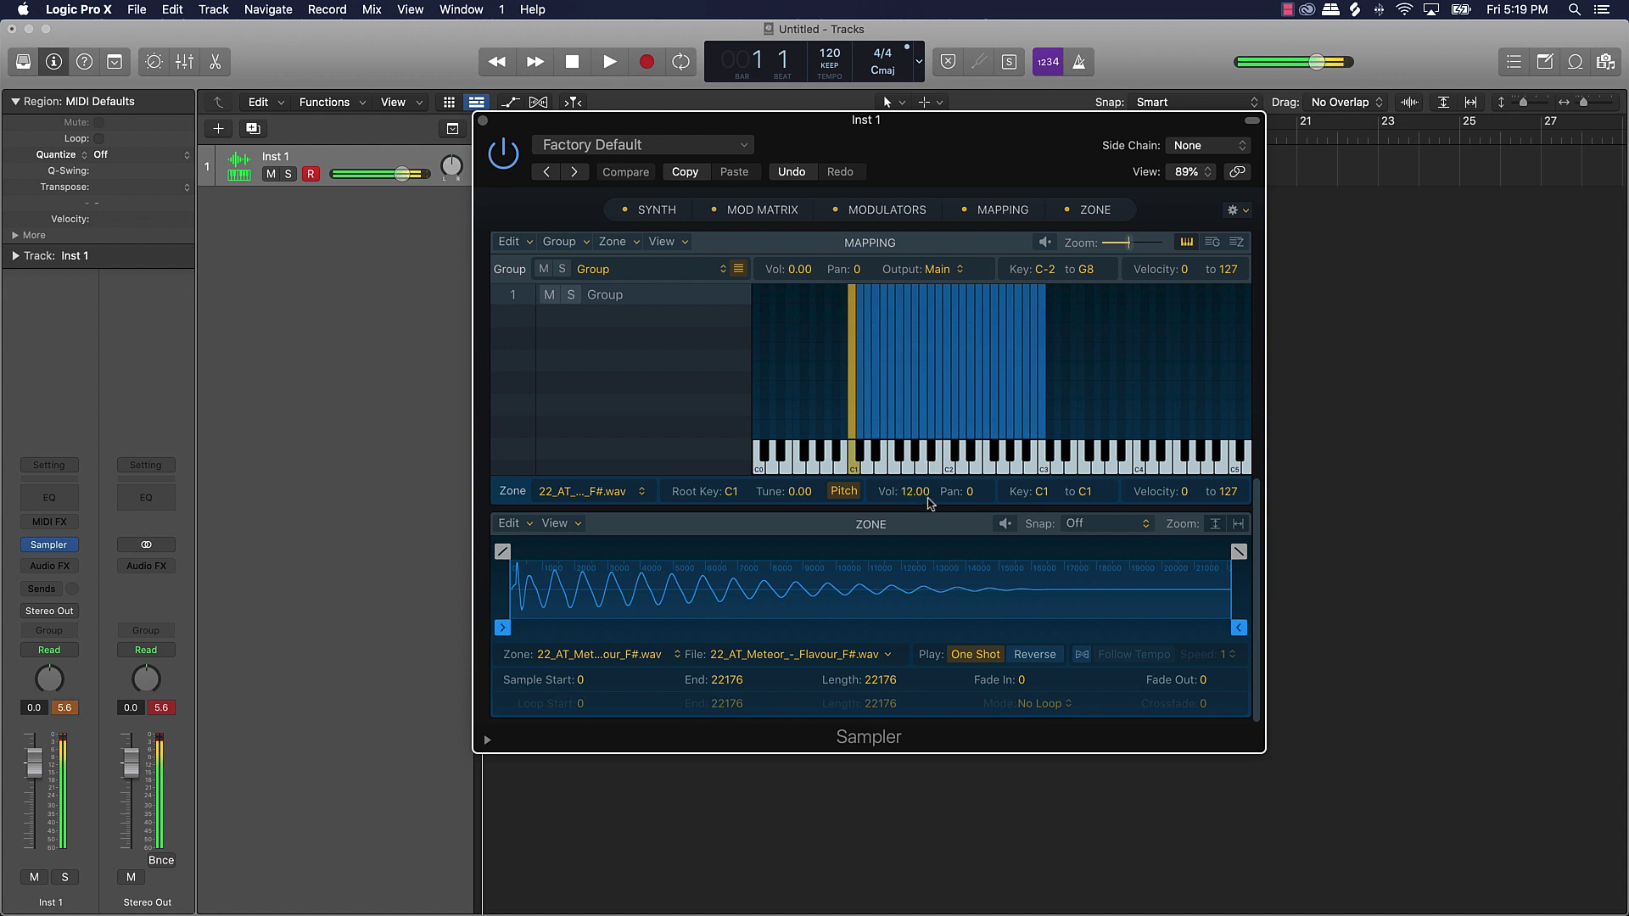
{"action": "left_click_drag", "start_coordinate": [915, 499], "coordinate": [908, 513]}
{"action": "left_click_drag", "start_coordinate": [909, 498], "coordinate": [909, 504]}
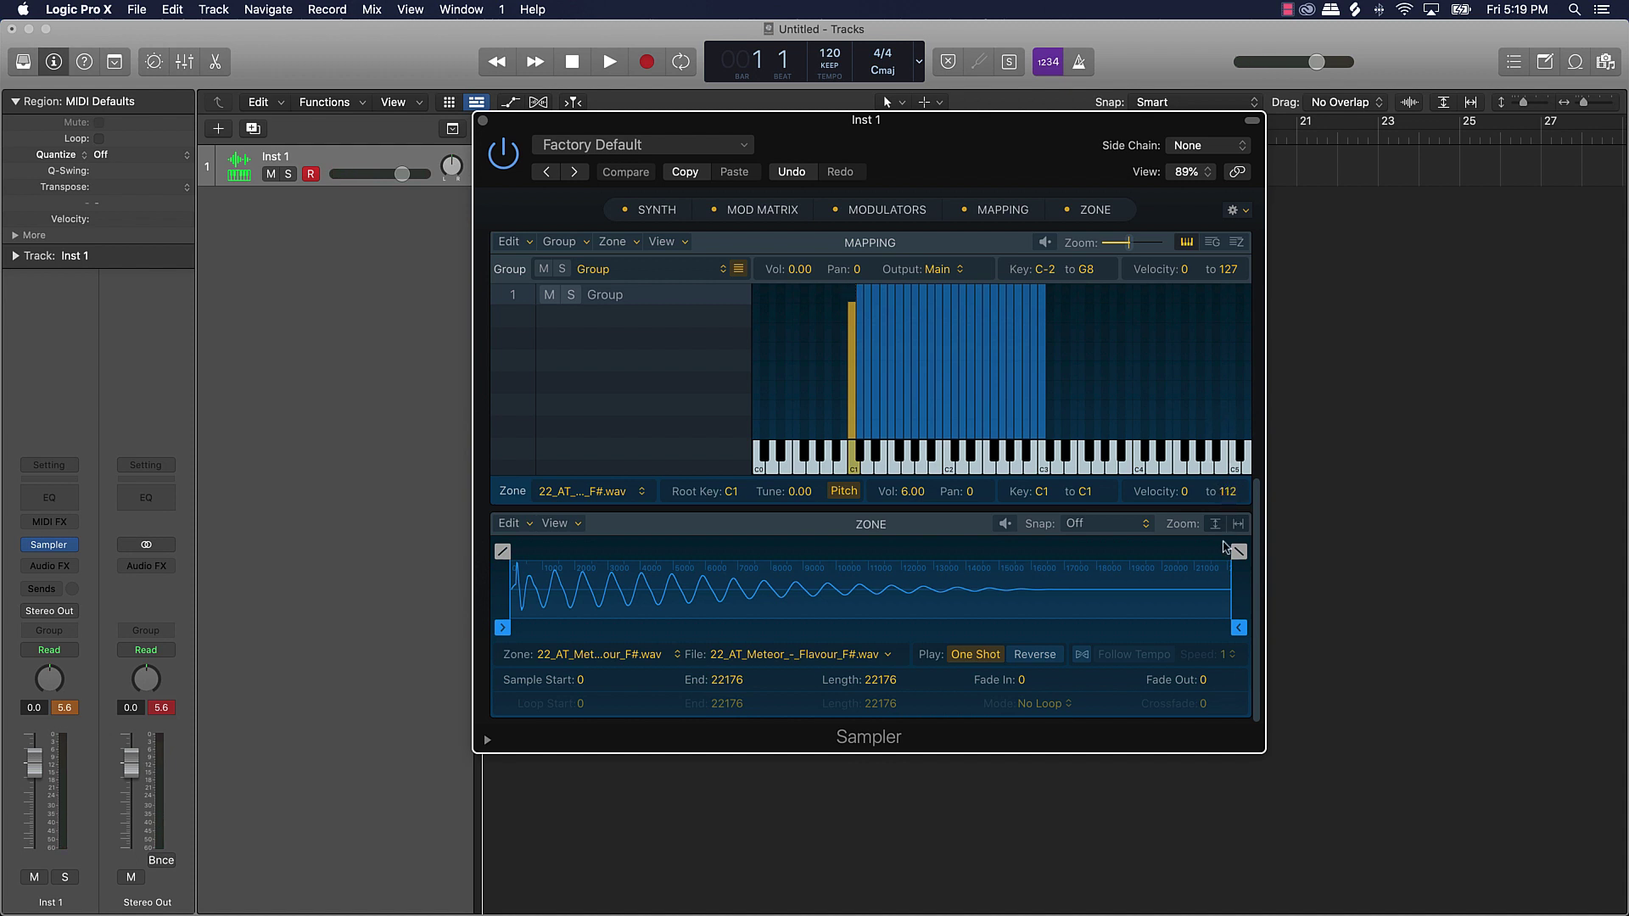
Step: Deselect the zone and save the sampler instrument as "Meteor Drum Kit" in the Sampler Instruments folder
{"action": "left_click", "coordinate": [782, 387]}
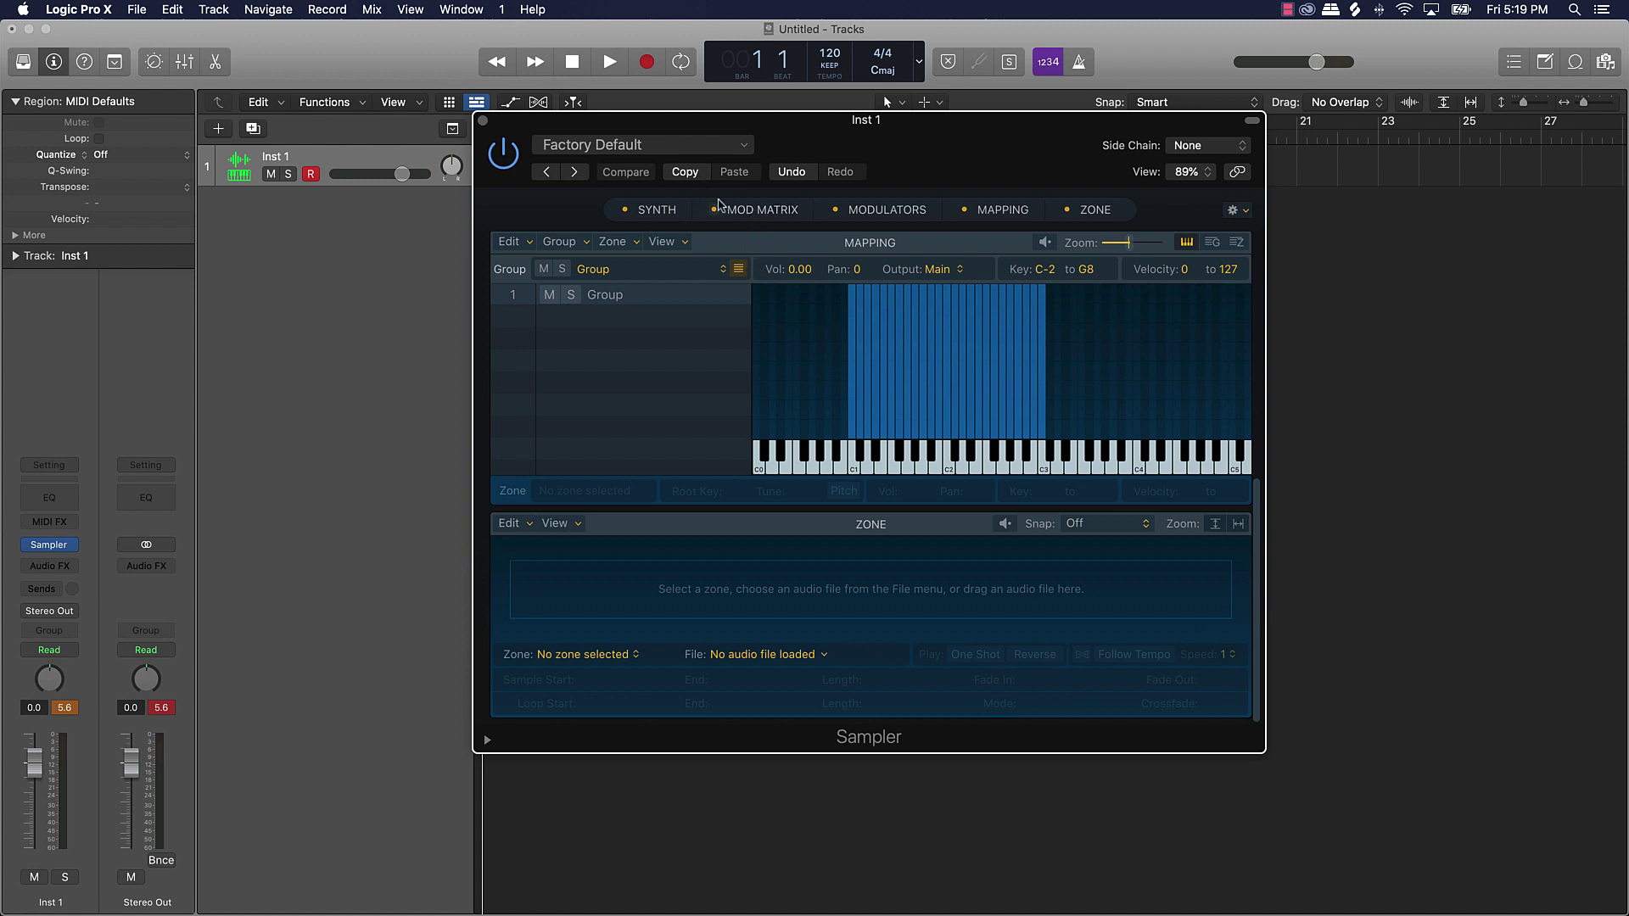
{"action": "left_click", "coordinate": [612, 148]}
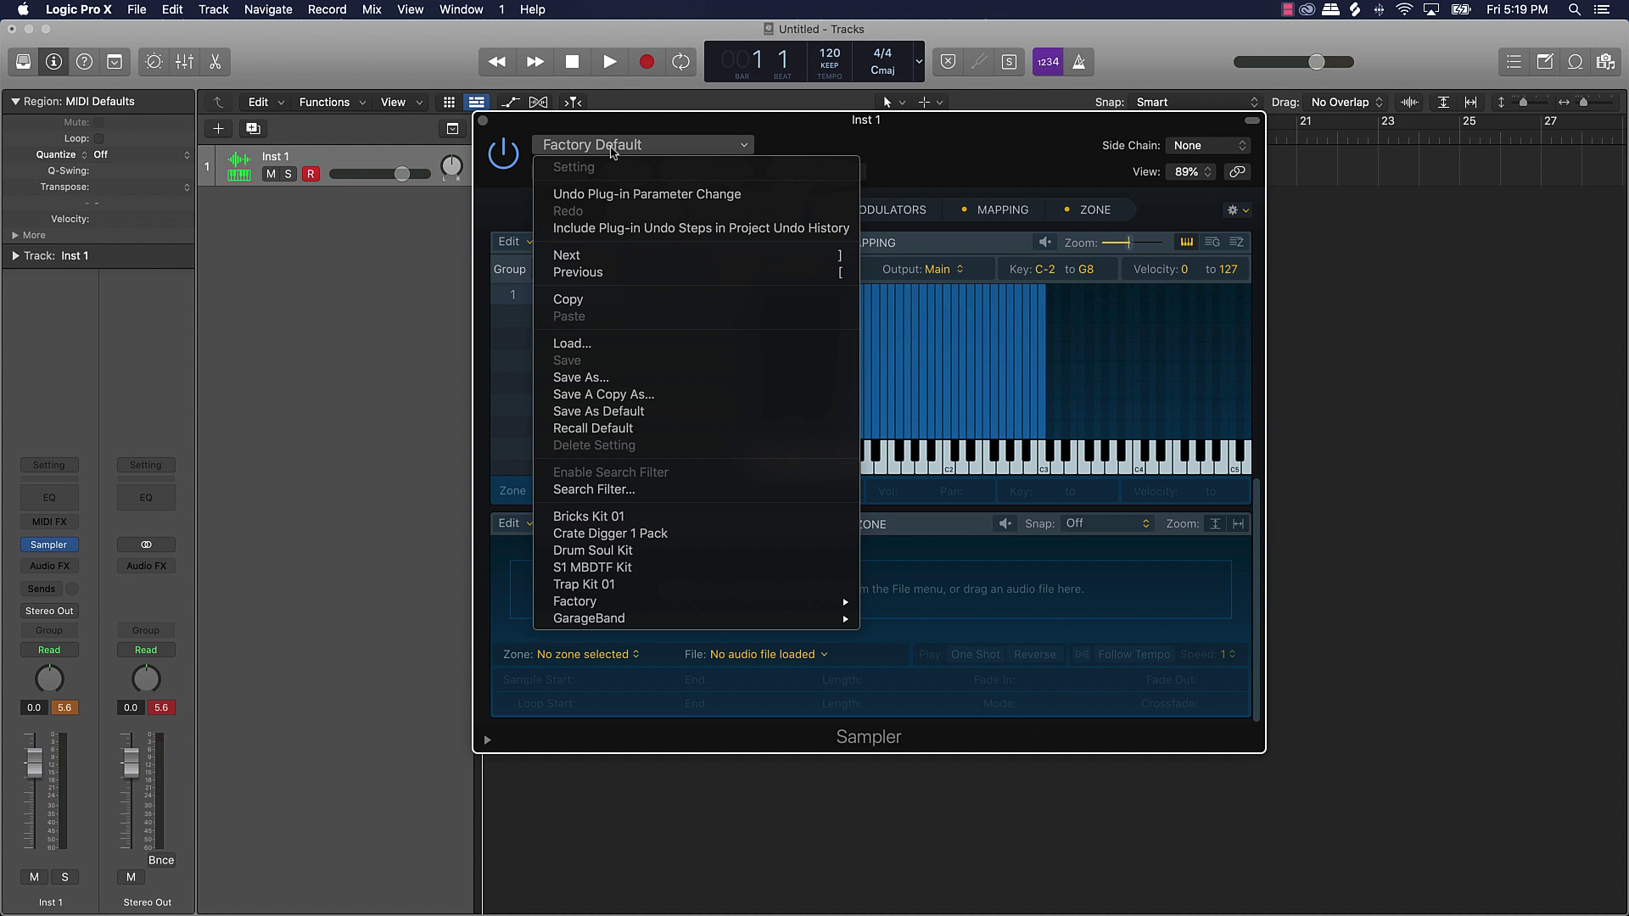
{"action": "left_click", "coordinate": [617, 381]}
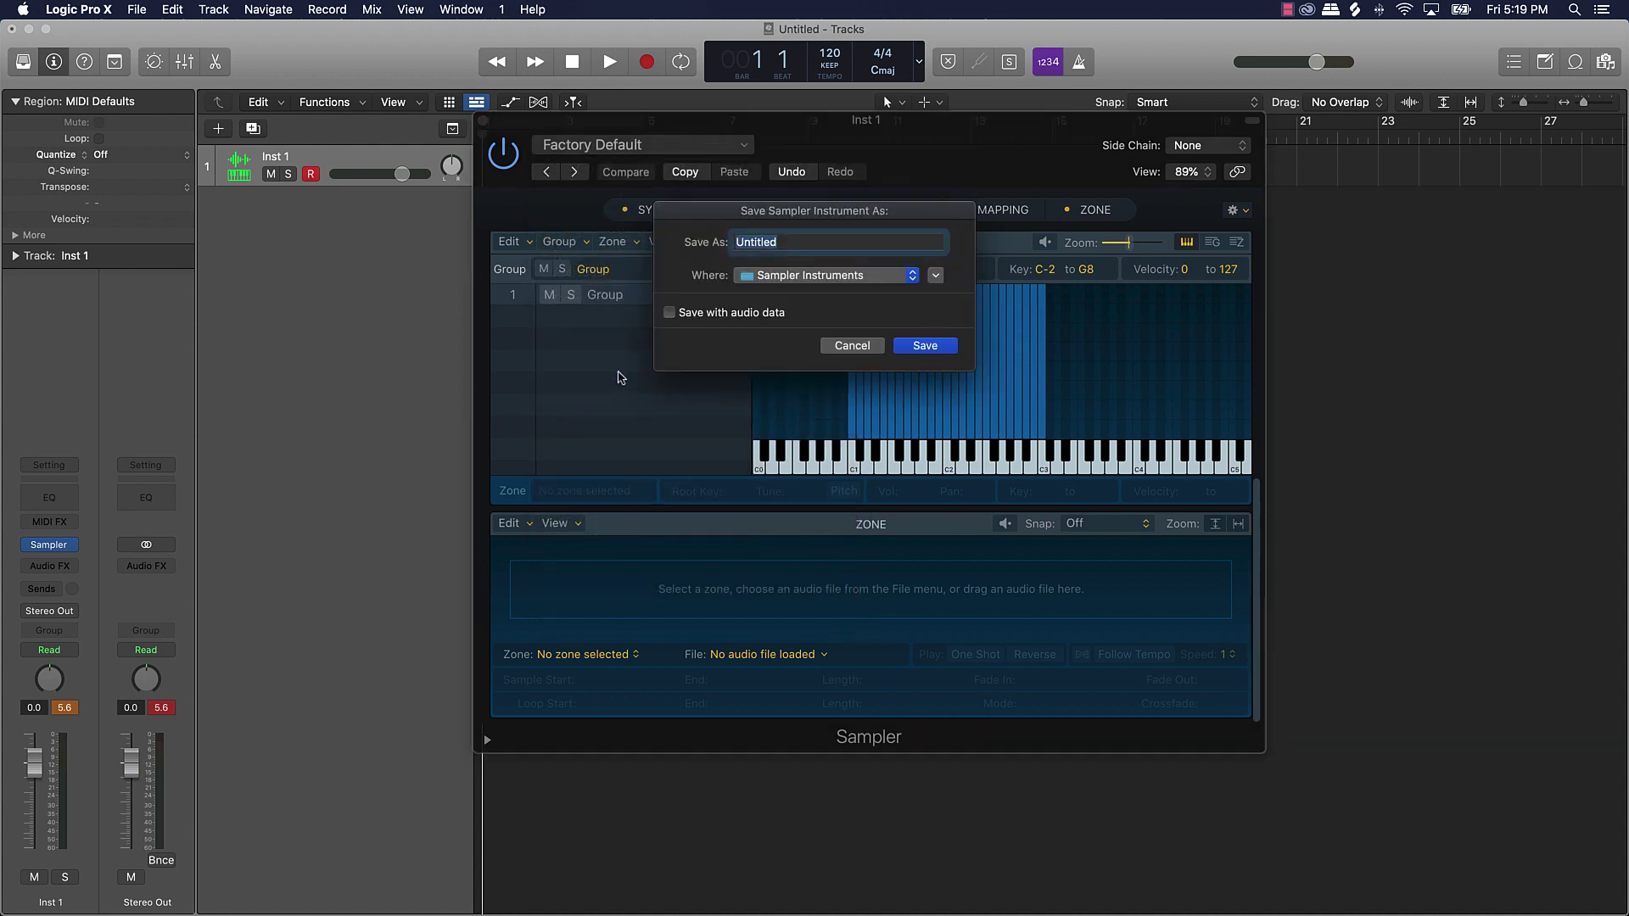
{"action": "type", "text": "M"}
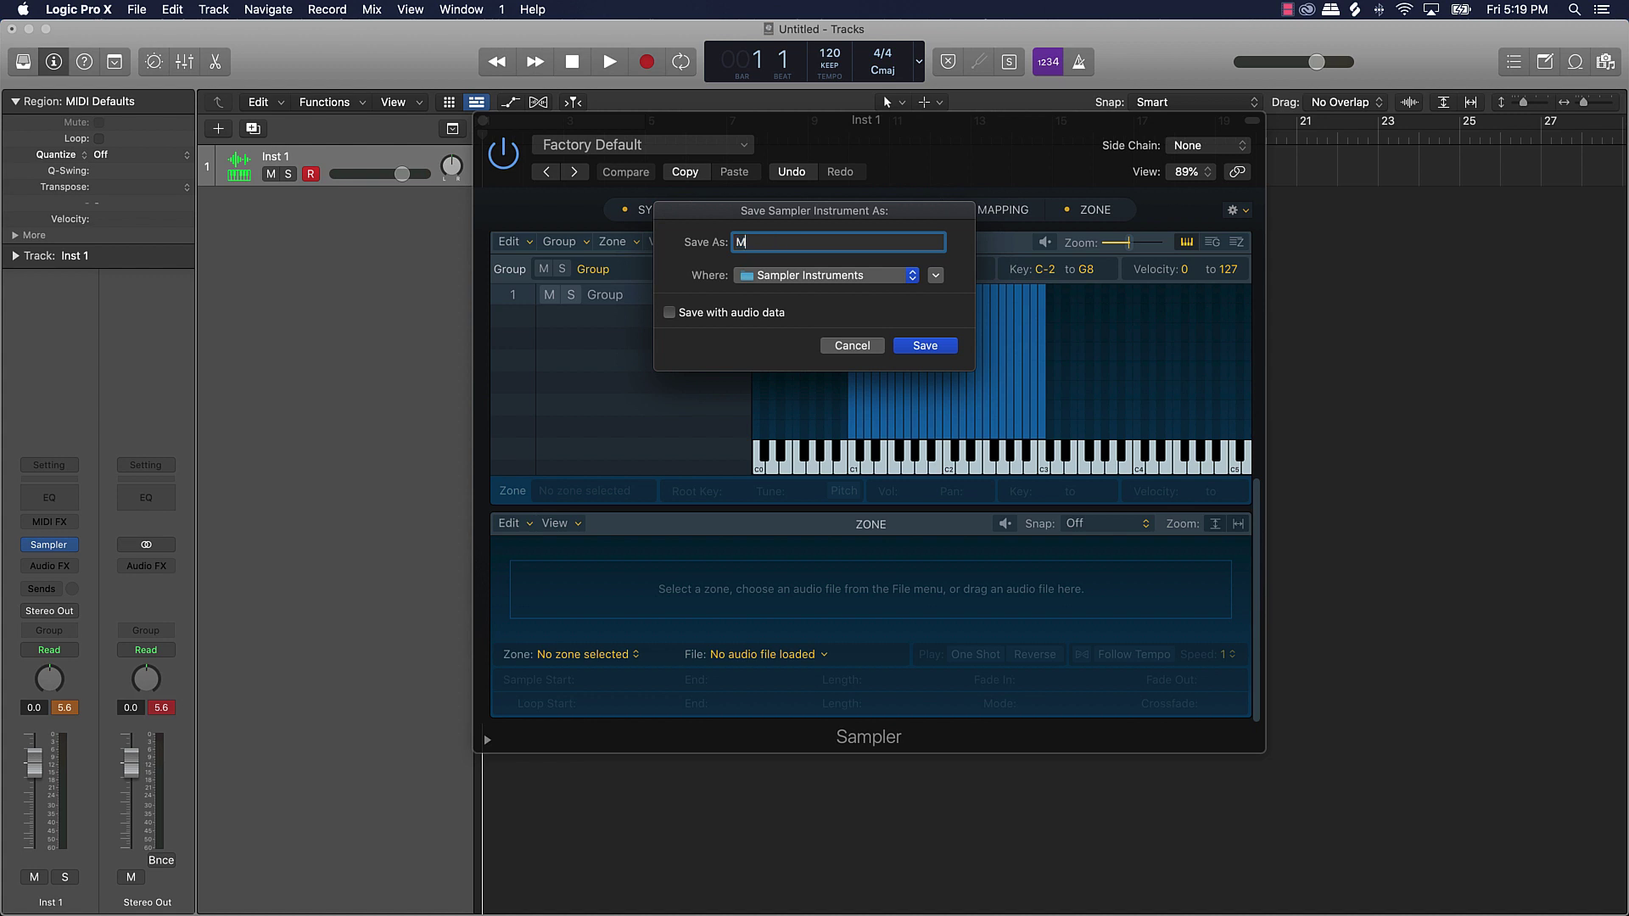
{"action": "type", "text": "eteor Drum Kit"}
{"action": "key", "text": "Return"}
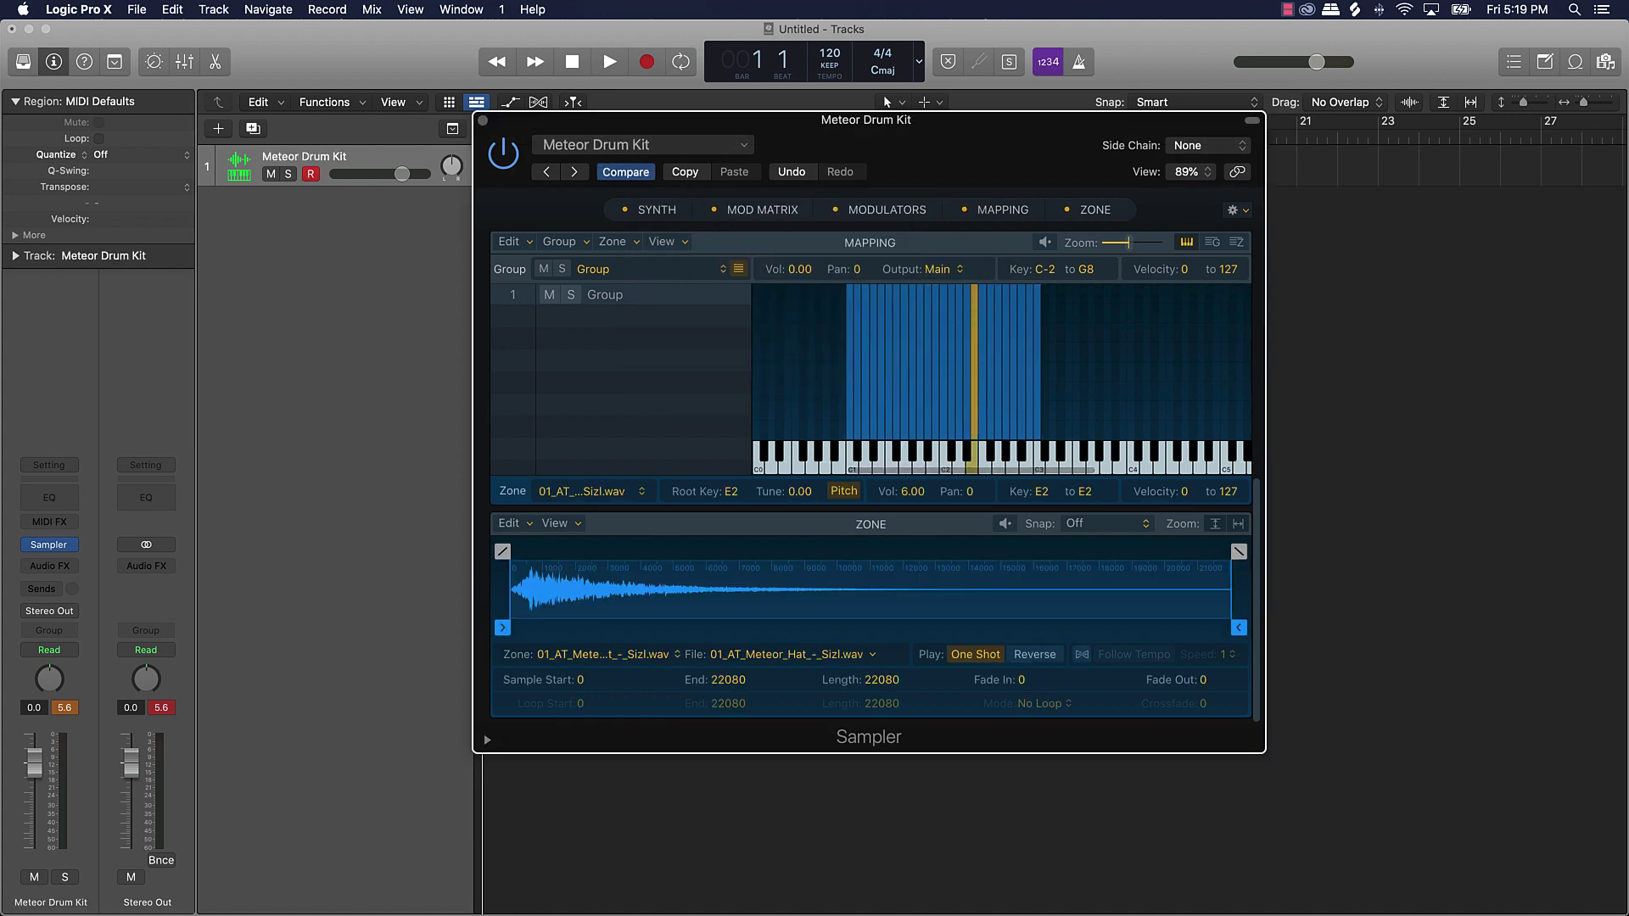
Step: Delete the Meteor Drum Kit track and create one new software instrument track using Sampler (Multi-Sample)
{"action": "left_click", "coordinate": [482, 122]}
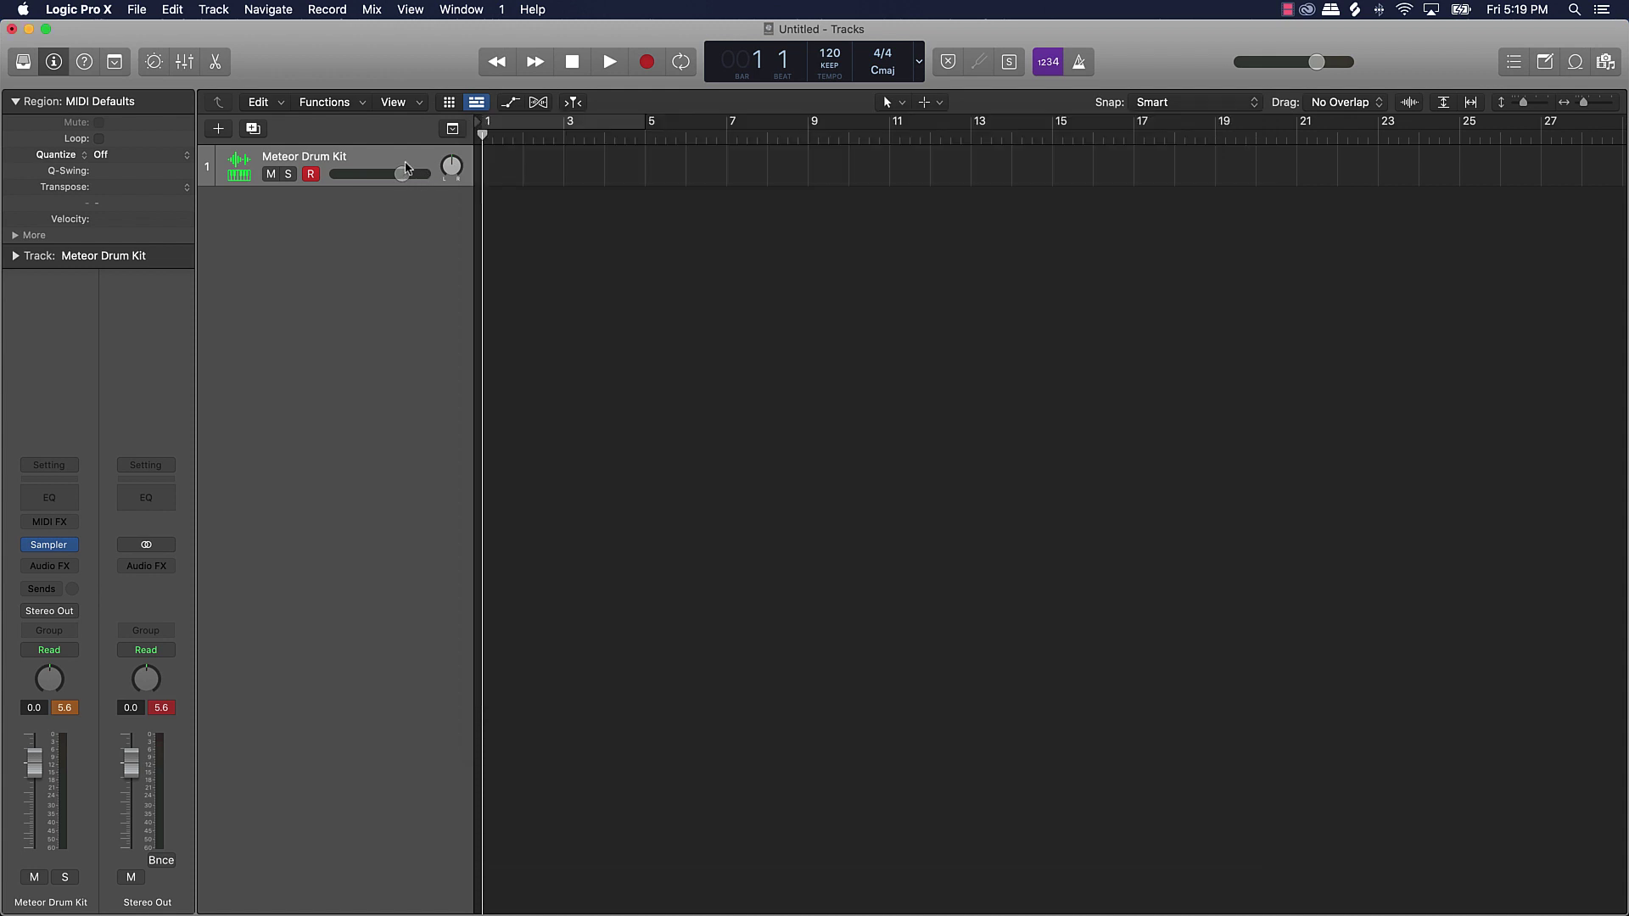
{"action": "key", "text": "super+BackSpace"}
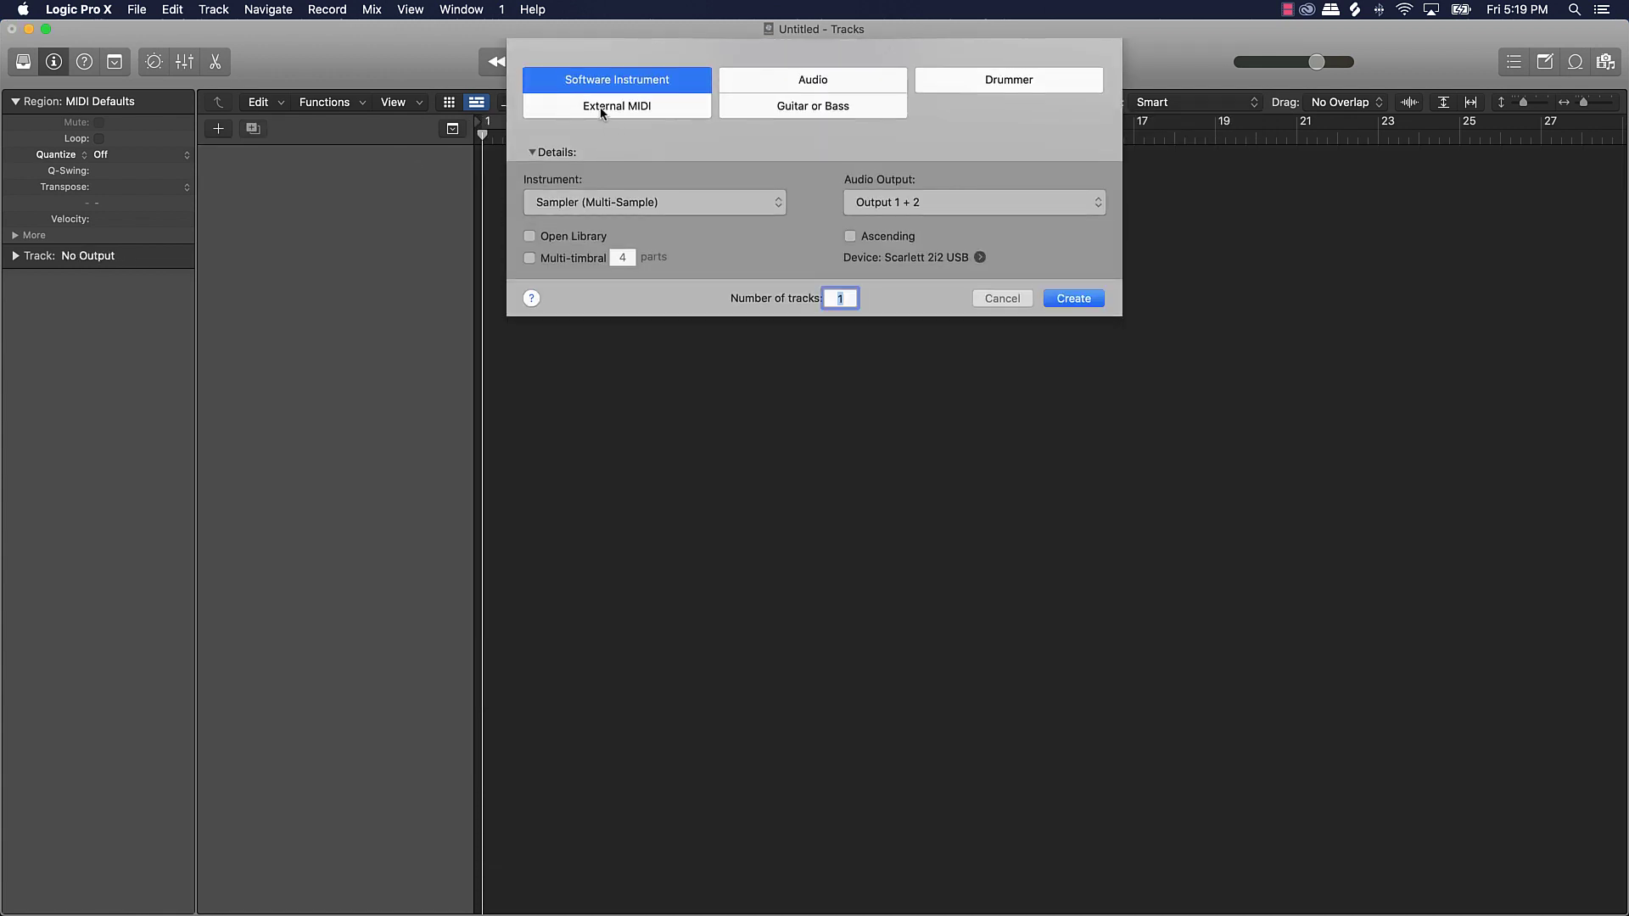
{"action": "left_click", "coordinate": [615, 204]}
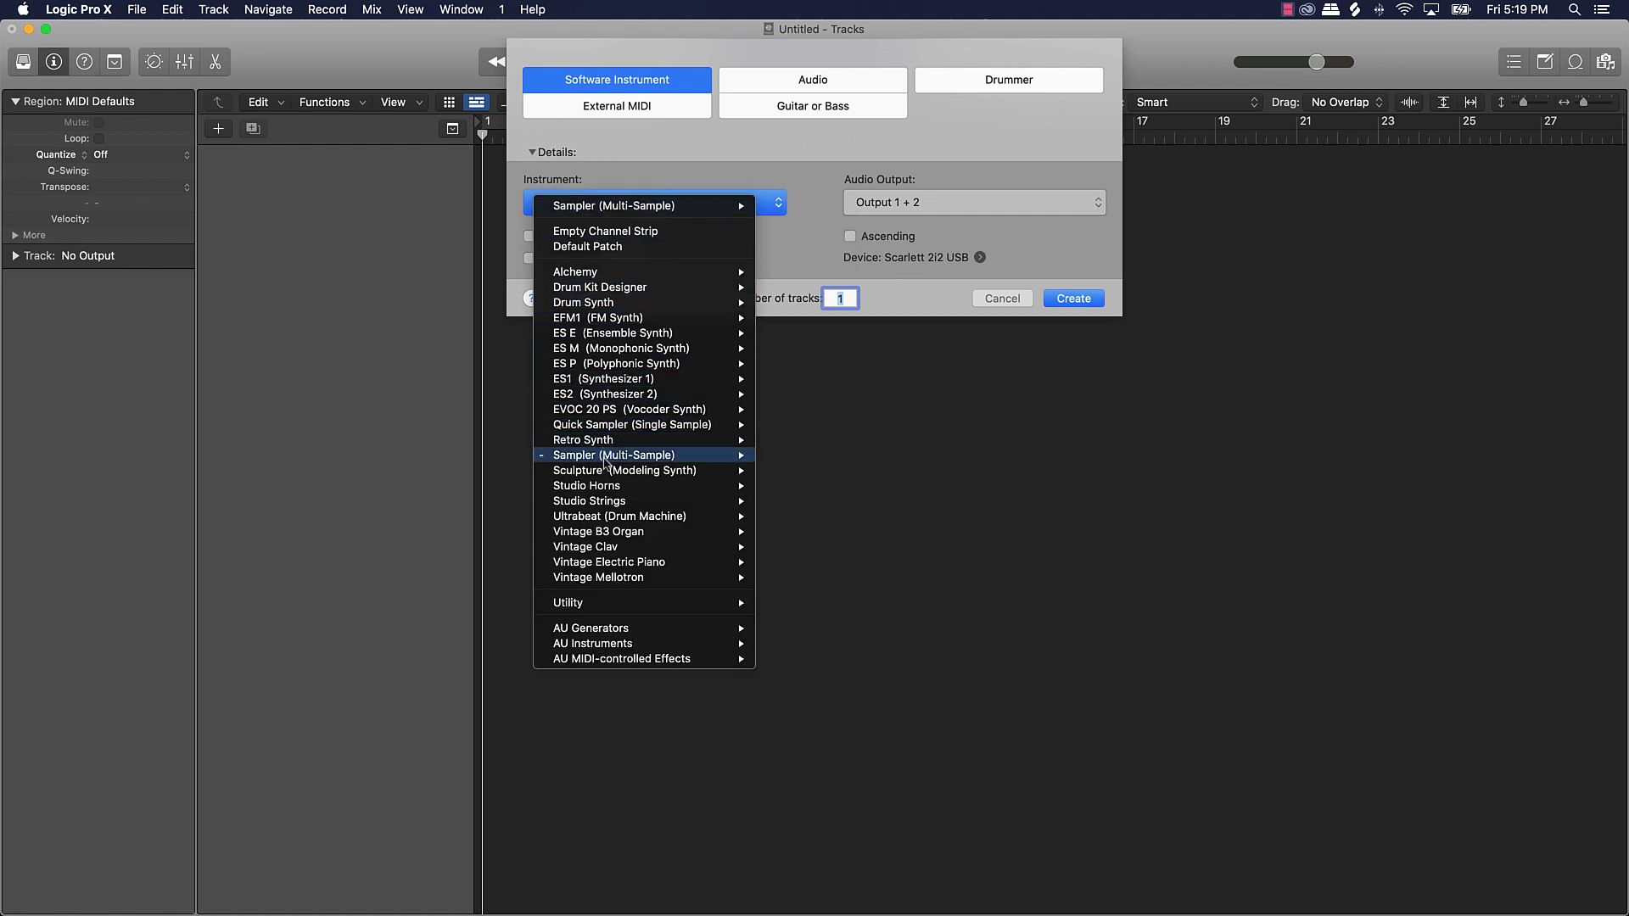
{"action": "mouse_move", "coordinate": [605, 463]}
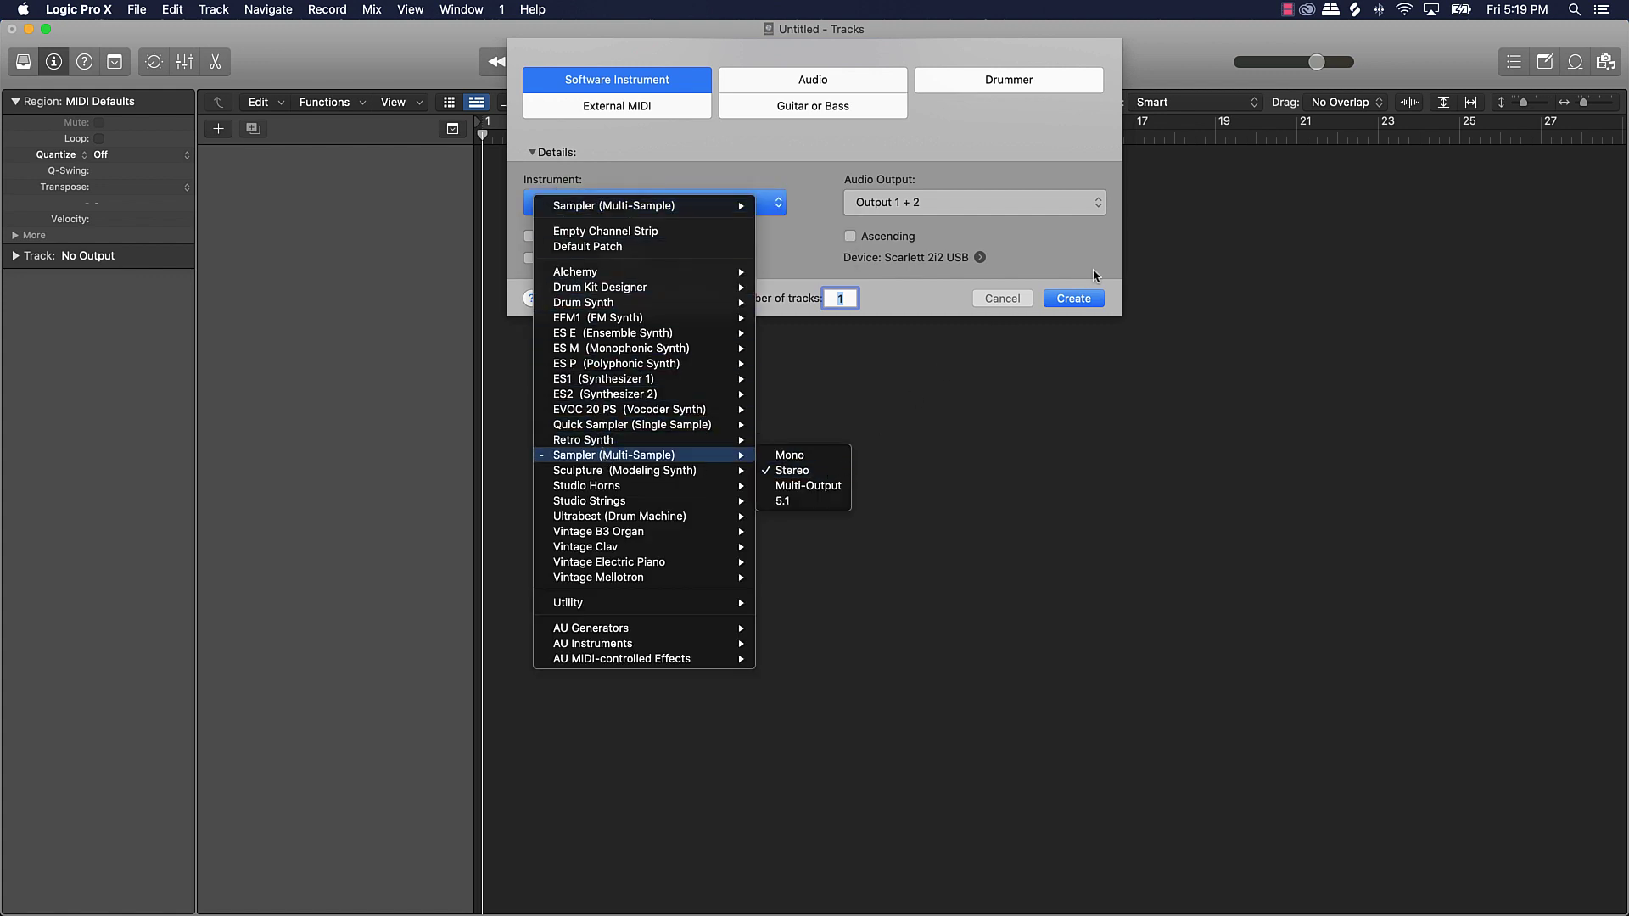
{"action": "left_click", "coordinate": [1080, 298]}
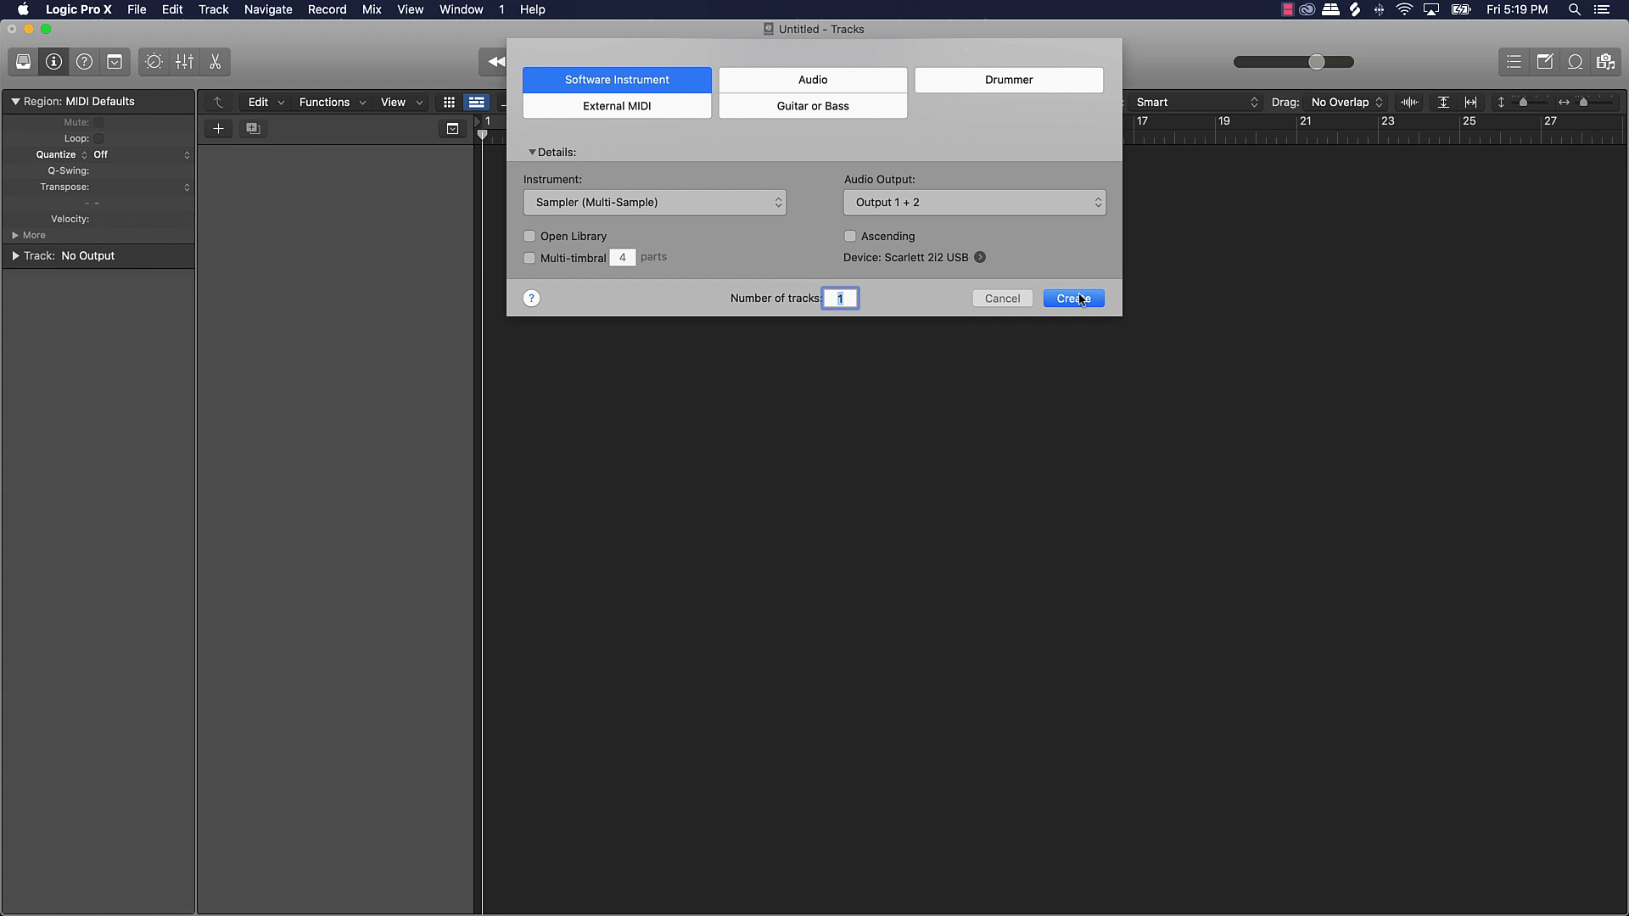
{"action": "left_click", "coordinate": [1073, 300]}
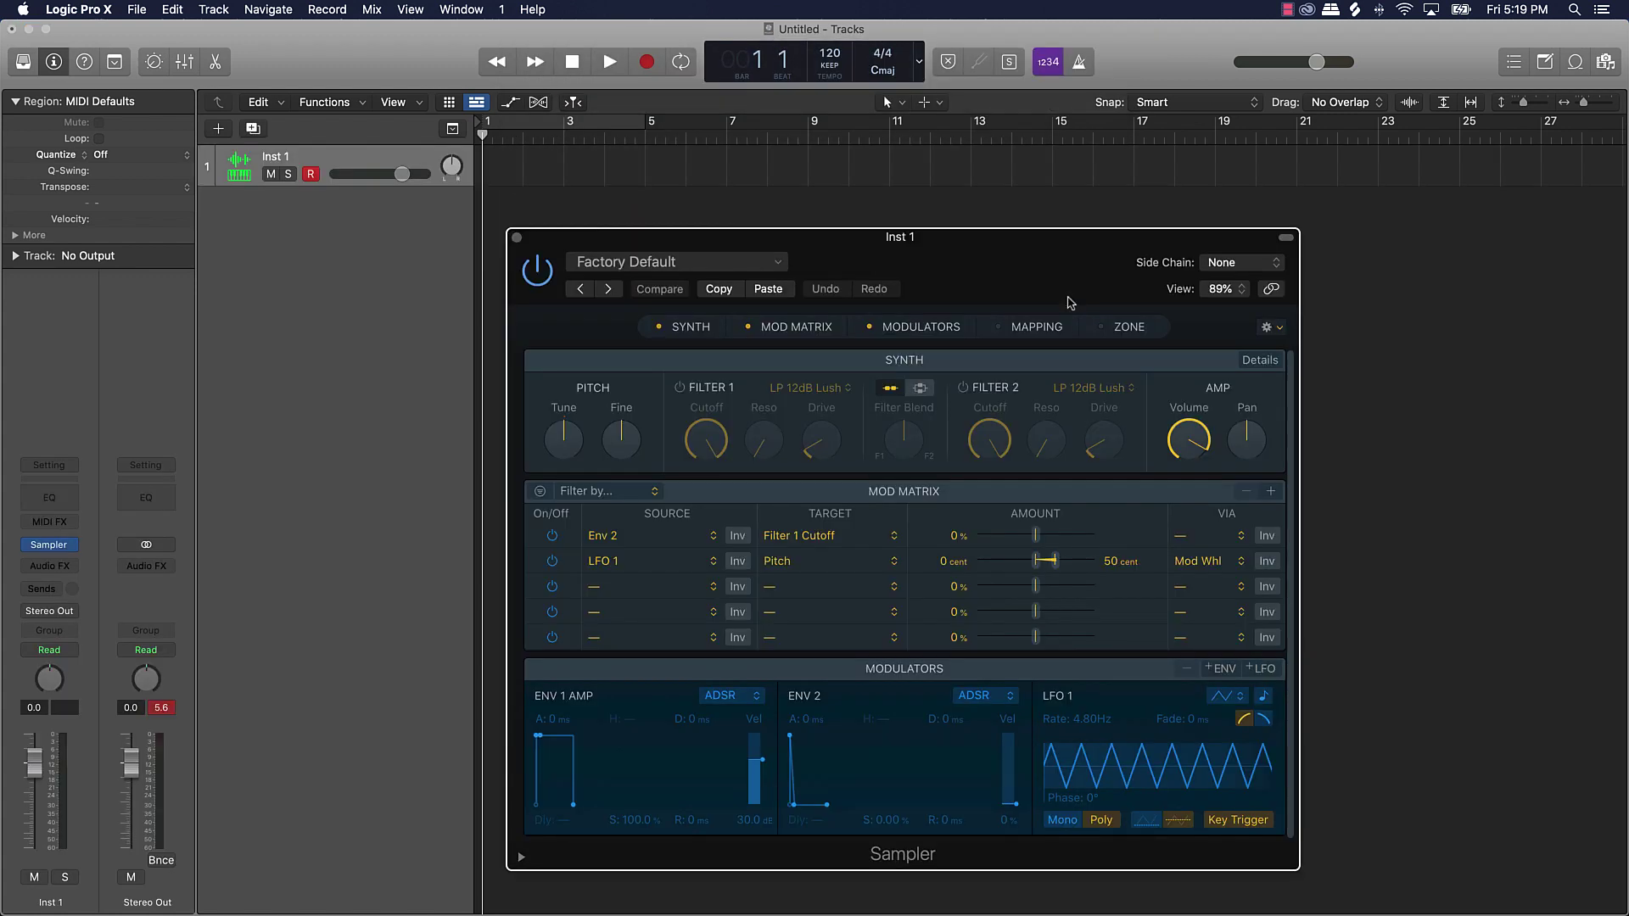
Step: Load the saved Meteor Drum Kit setting into the new Sampler and show its Mapping view
{"action": "left_click", "coordinate": [679, 263]}
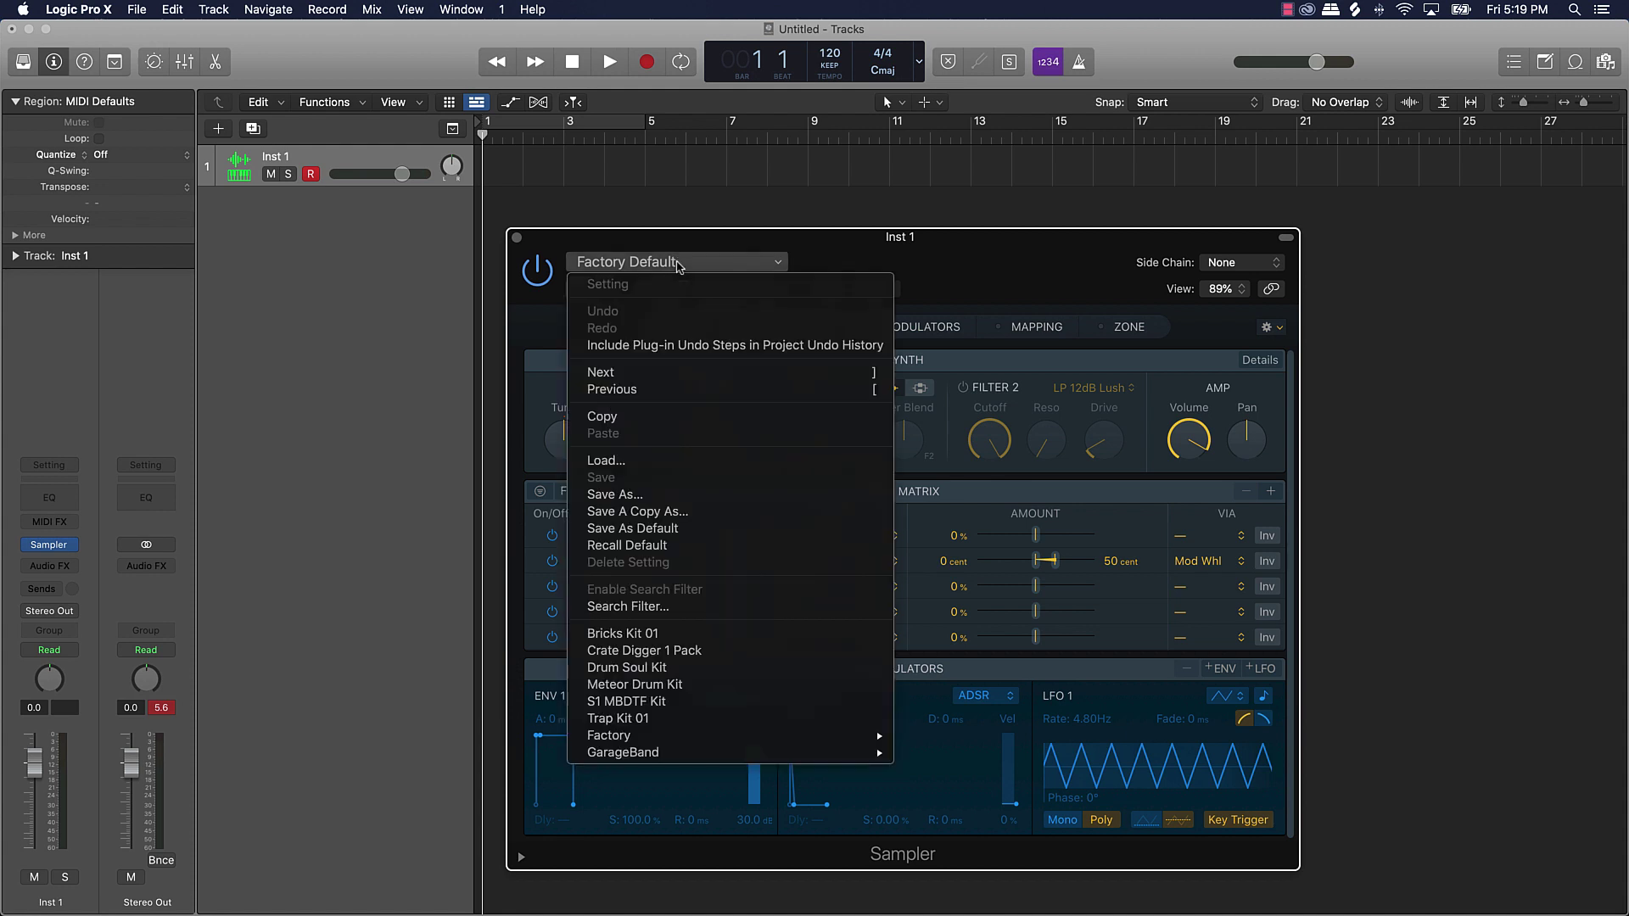
{"action": "left_click", "coordinate": [611, 686]}
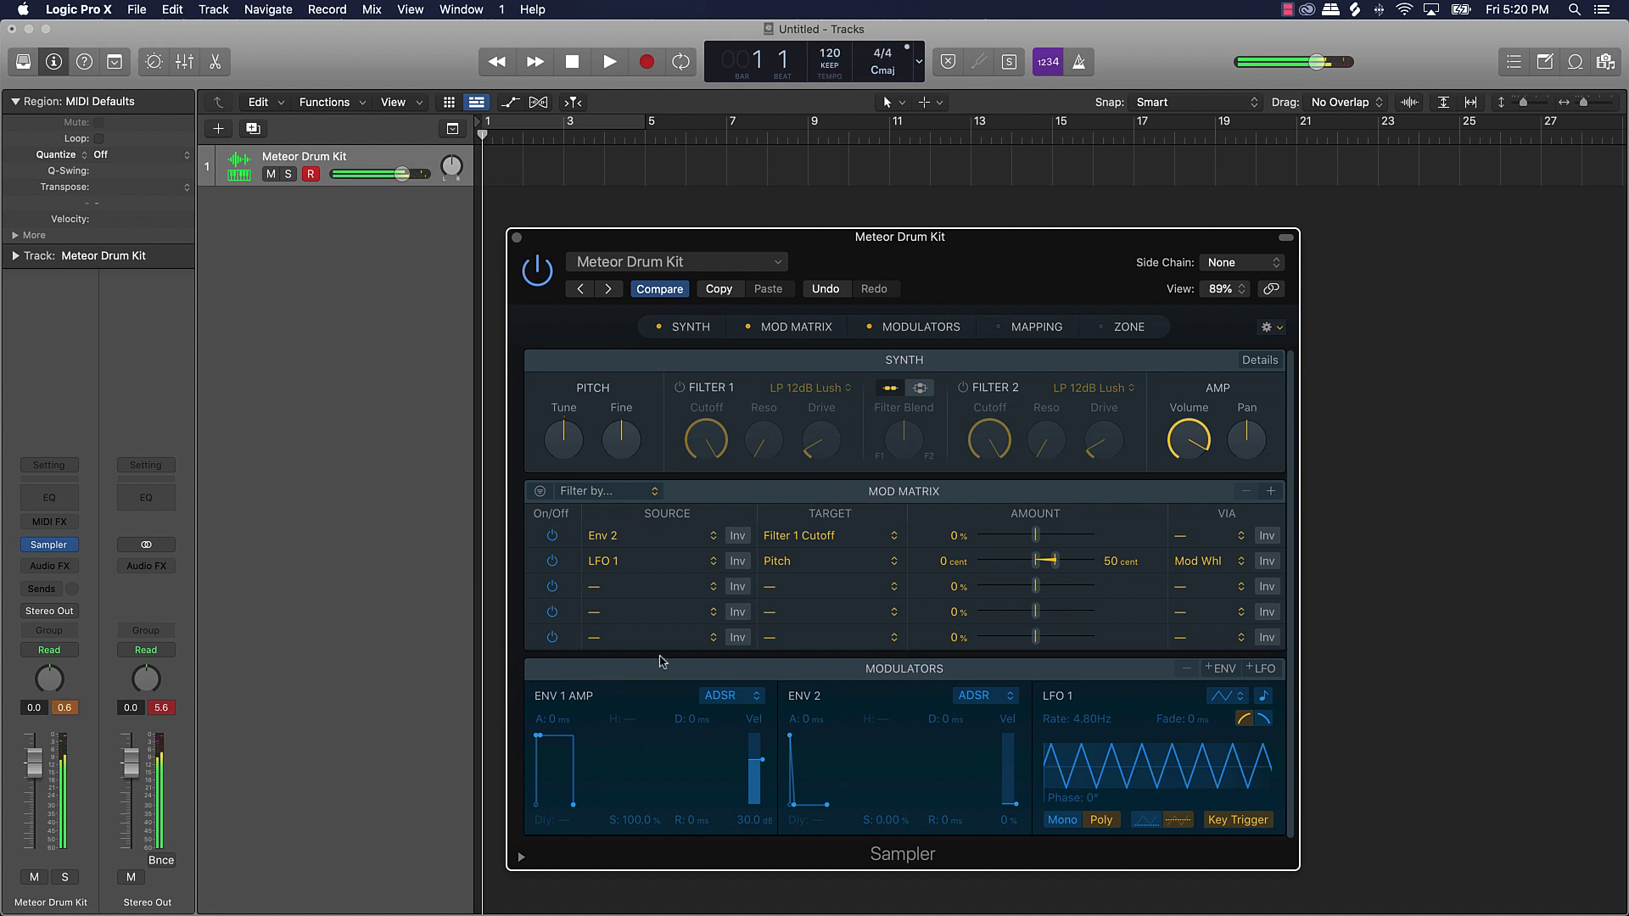
{"action": "left_click", "coordinate": [905, 329]}
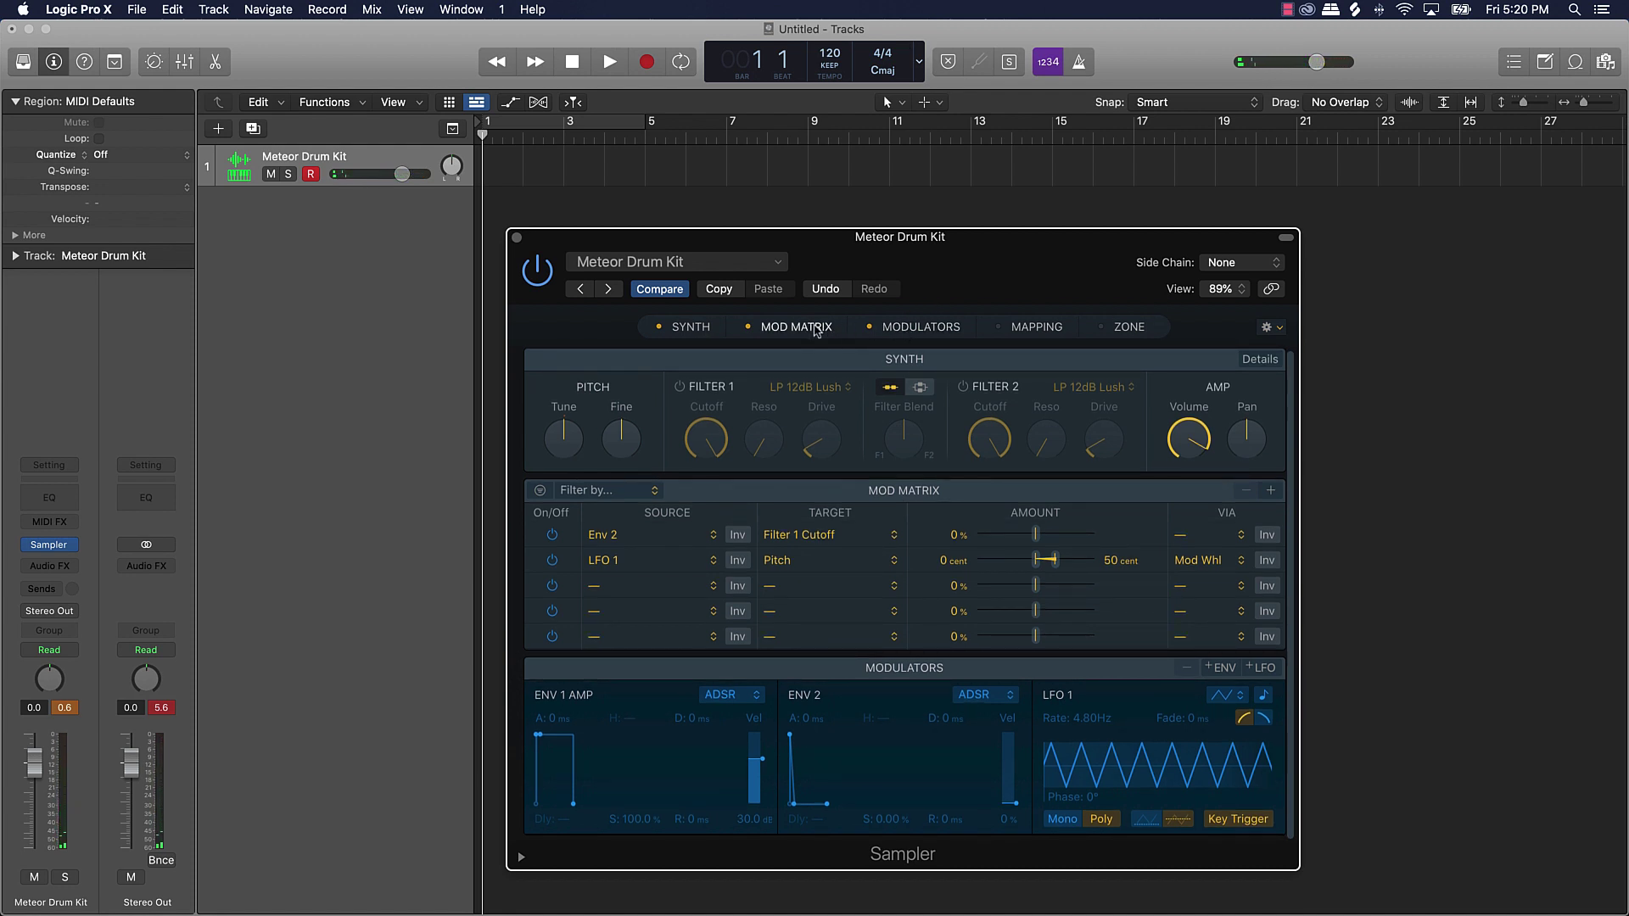
{"action": "left_click", "coordinate": [691, 327]}
{"action": "left_click", "coordinate": [1032, 329]}
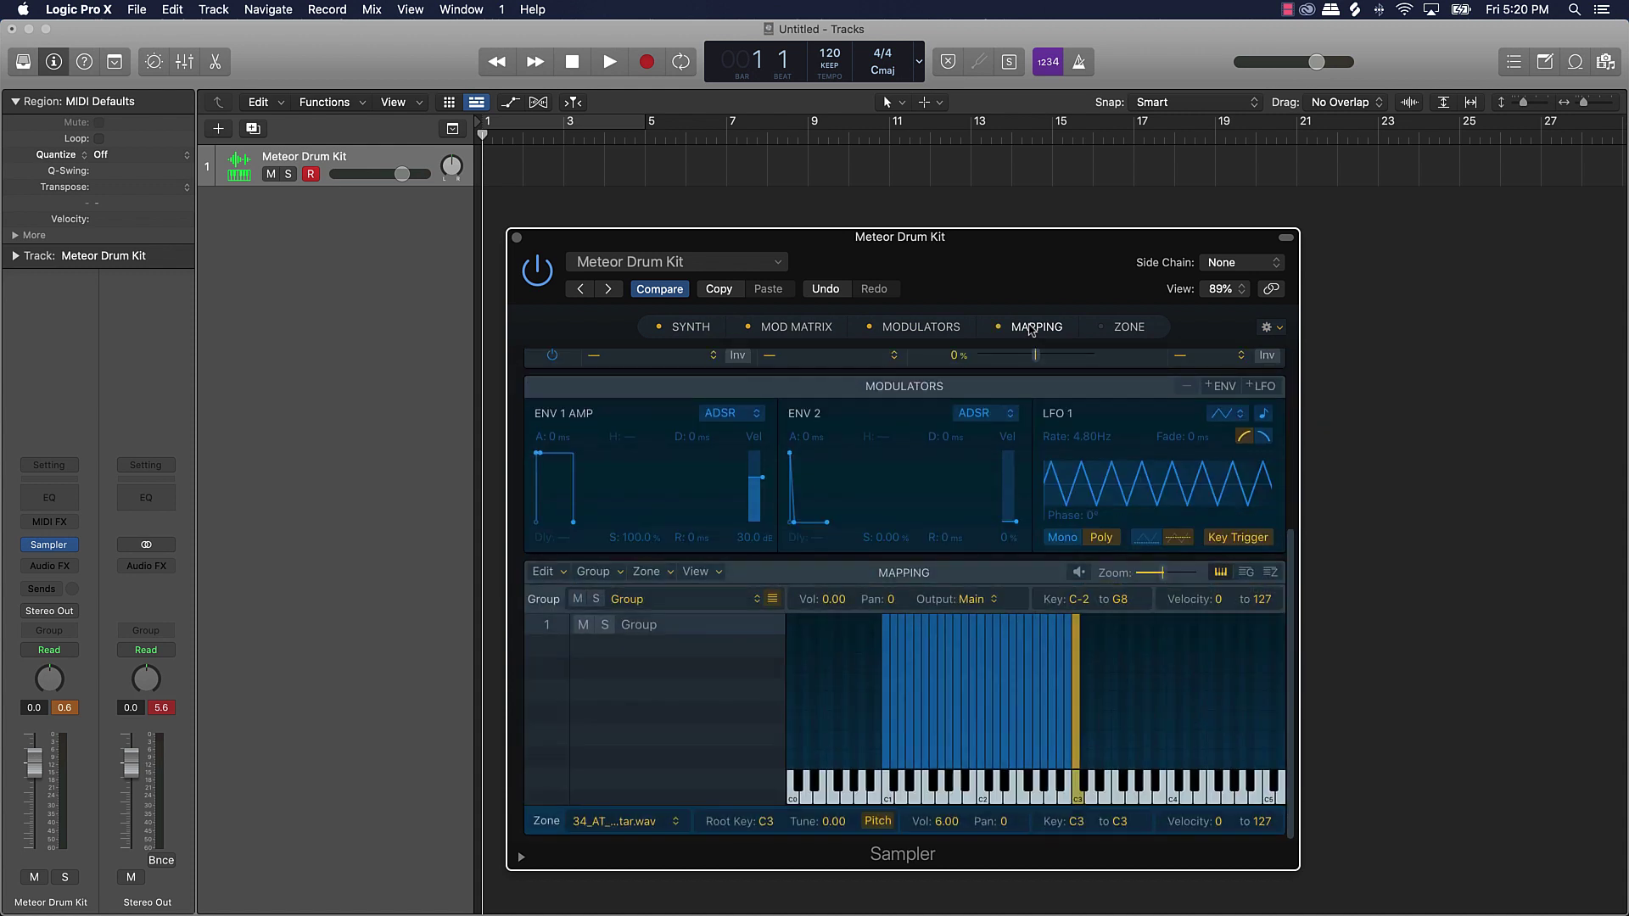